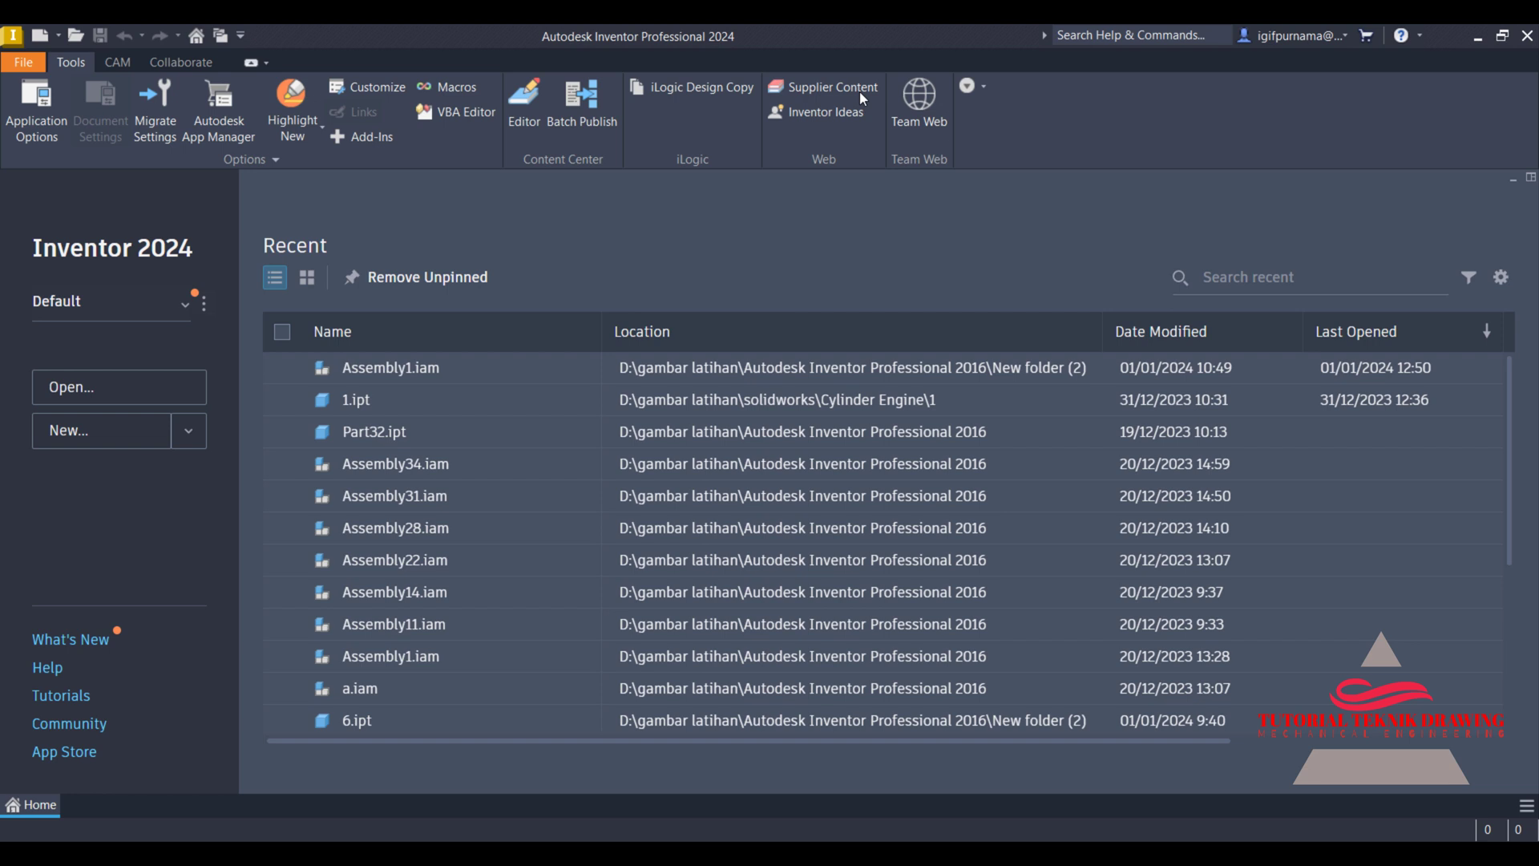
- Create a new part from the Standard (mm).ipt template and start a 2D sketch on the front XY plane
left_click(118, 433)
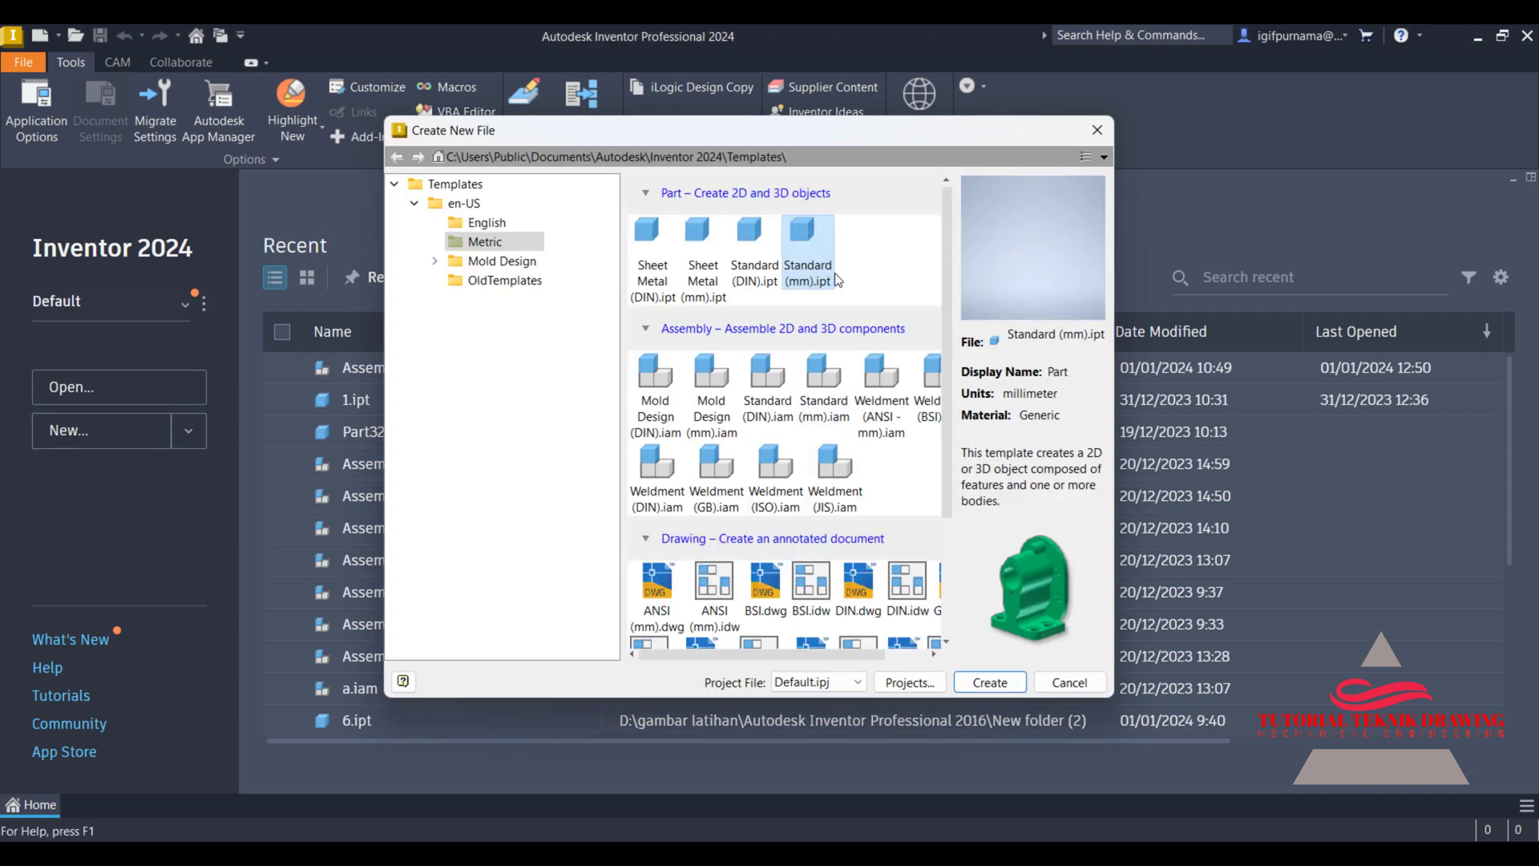
left_click(988, 685)
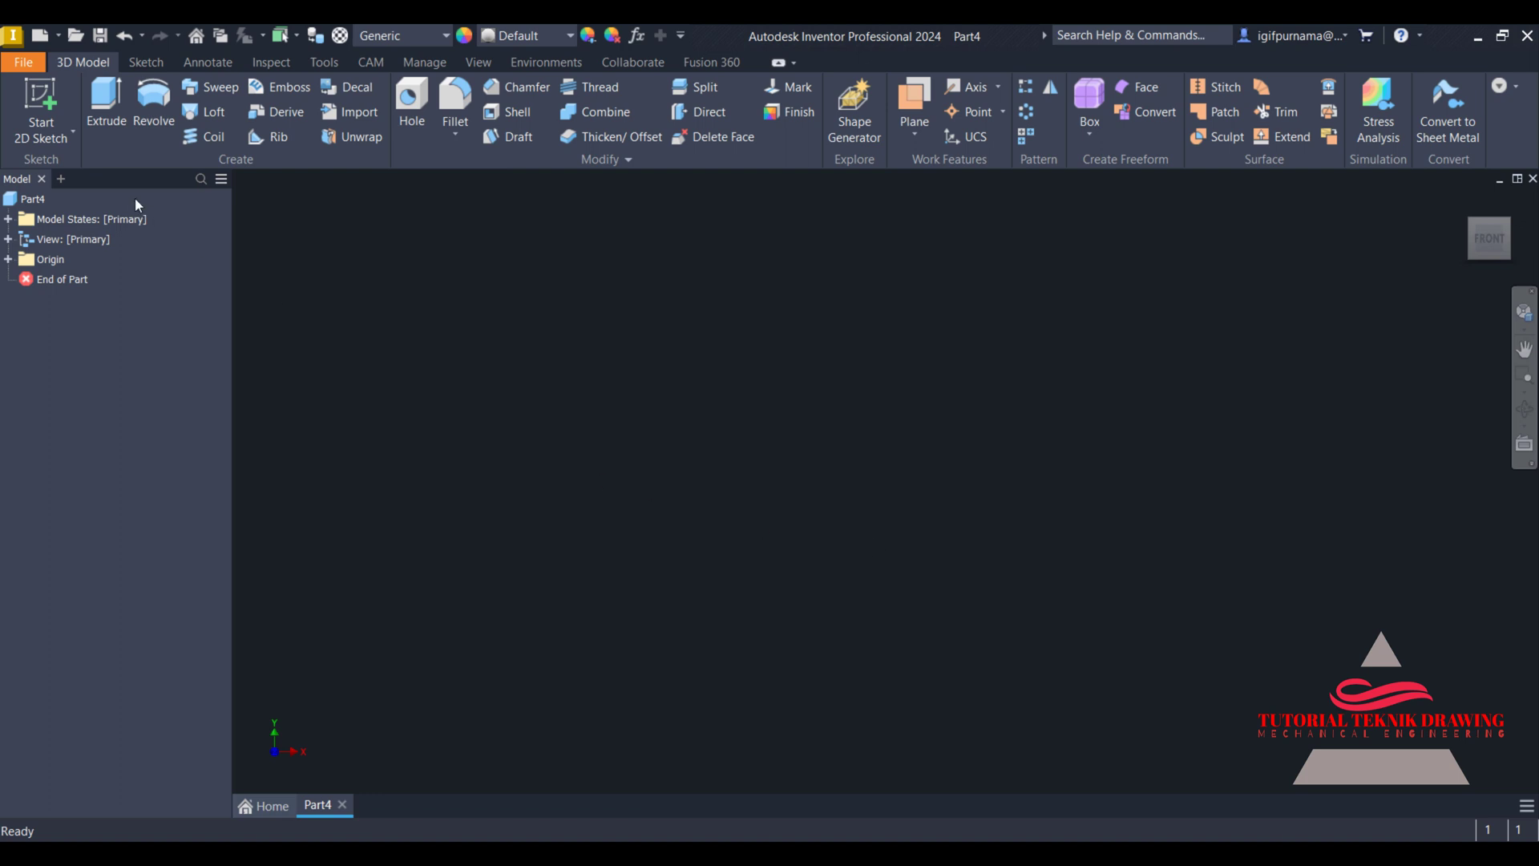
left_click(48, 135)
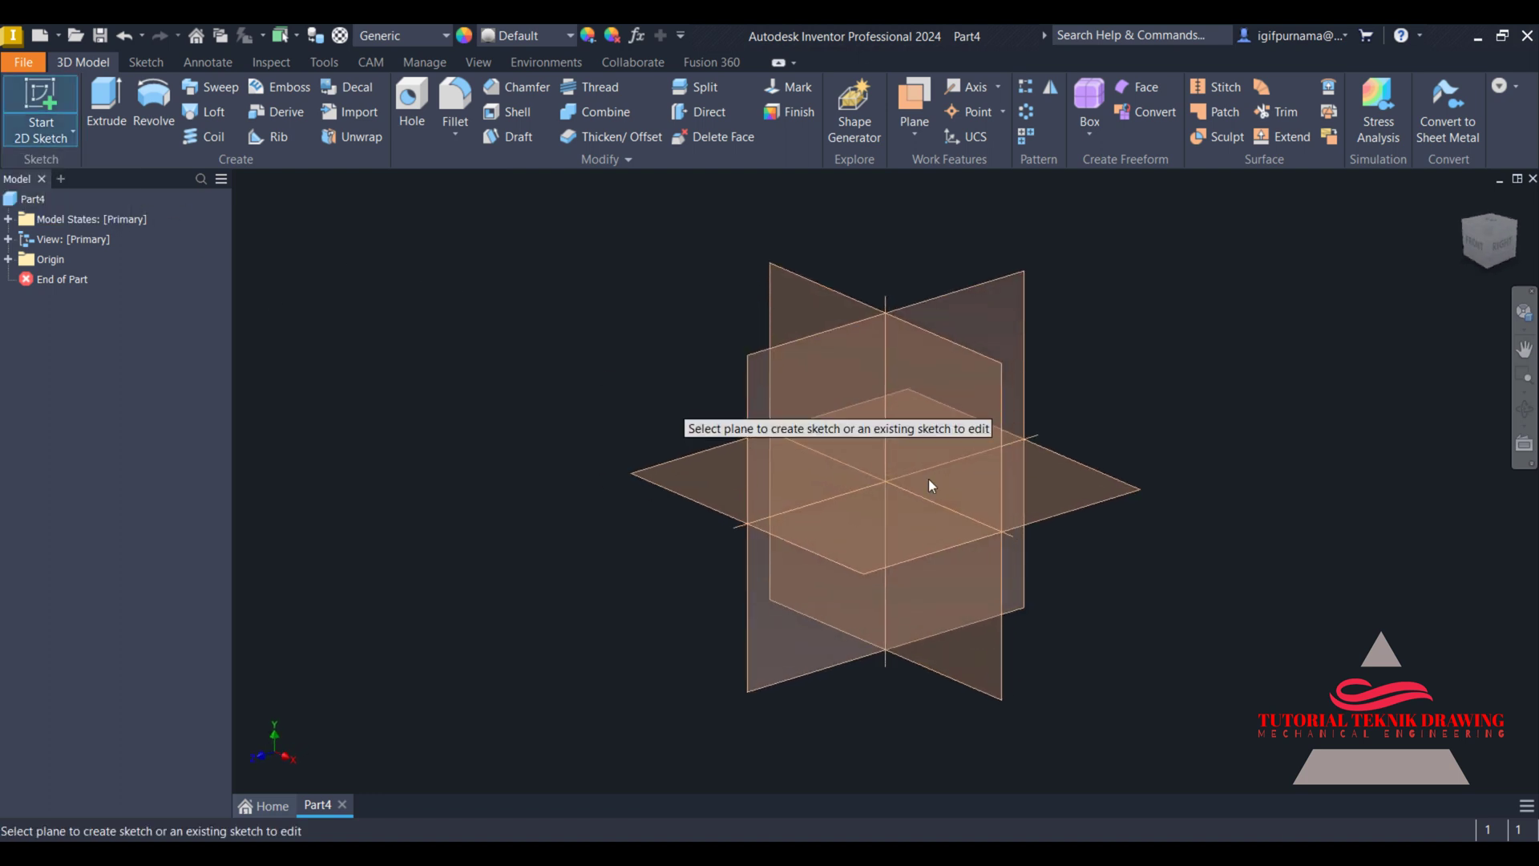
left_click(966, 396)
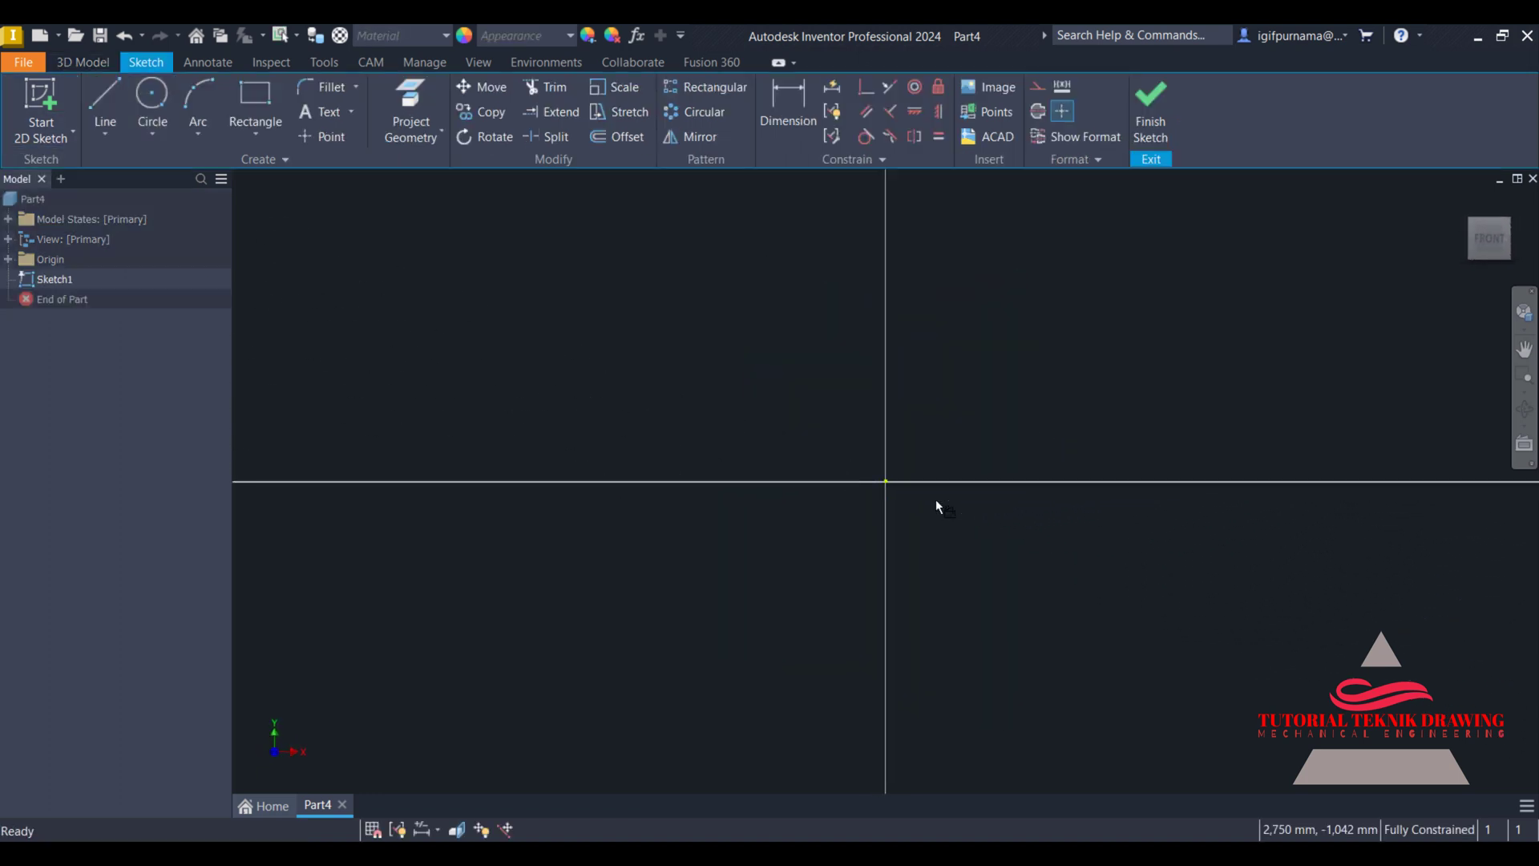
- Draw three concentric circles centred on the sketch origin with diameters of 50, 30 and 35 mm
left_click(151, 101)
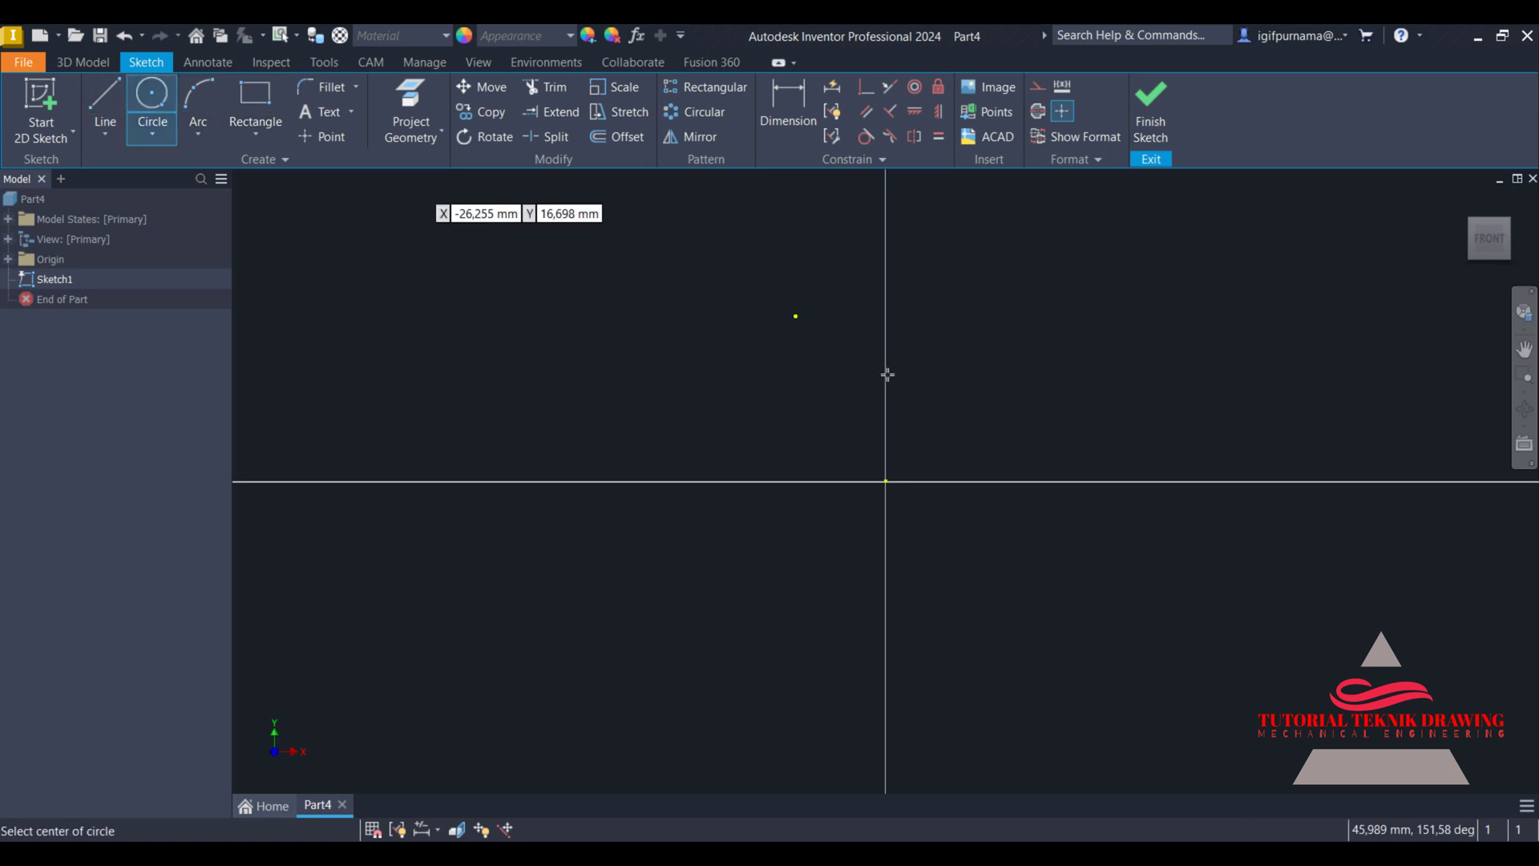
left_click(885, 481)
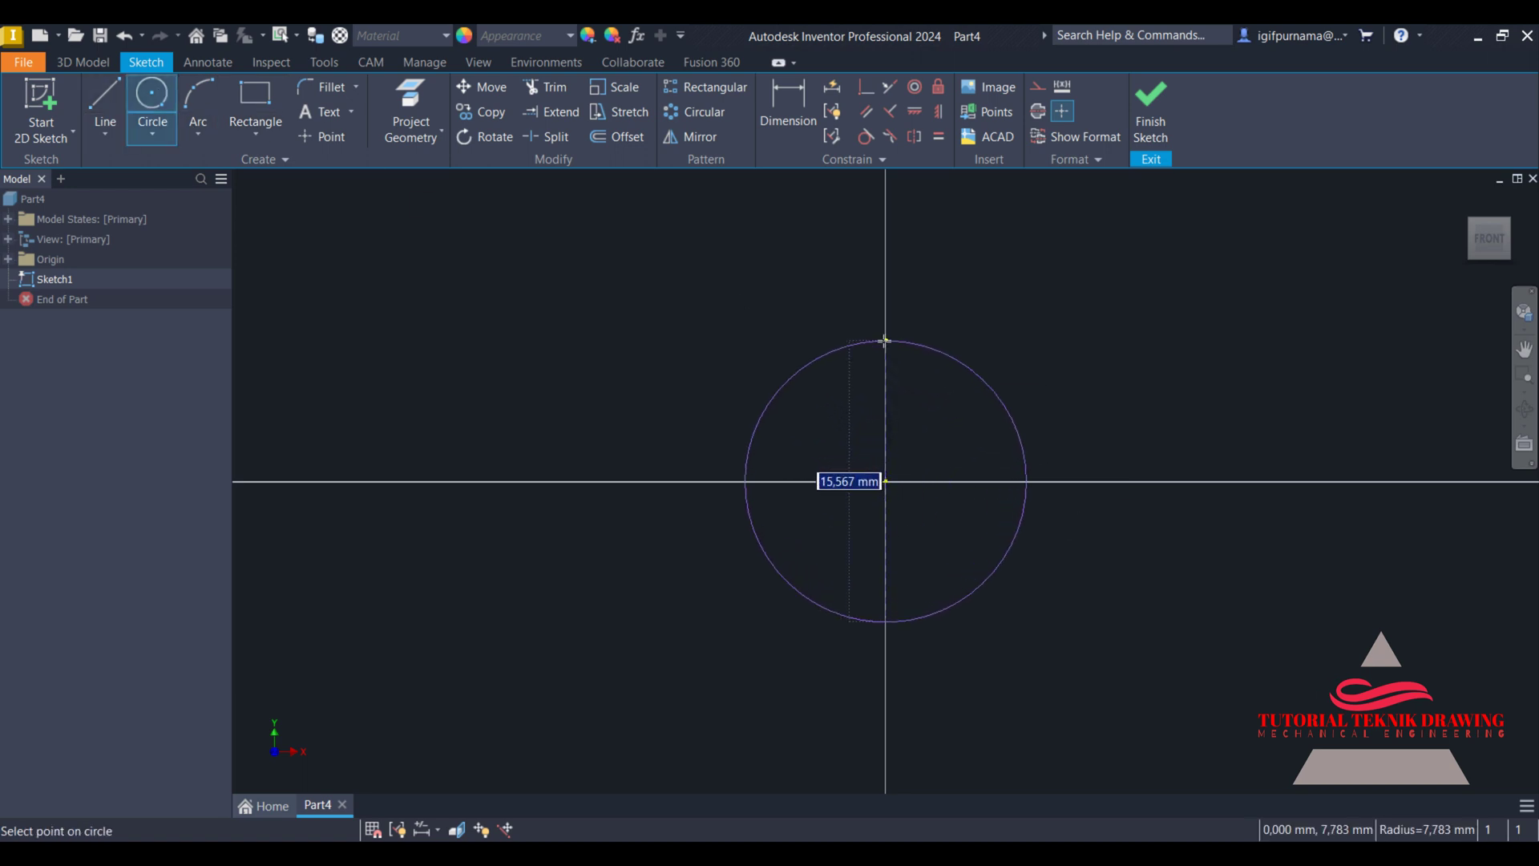
type("50")
key("Return")
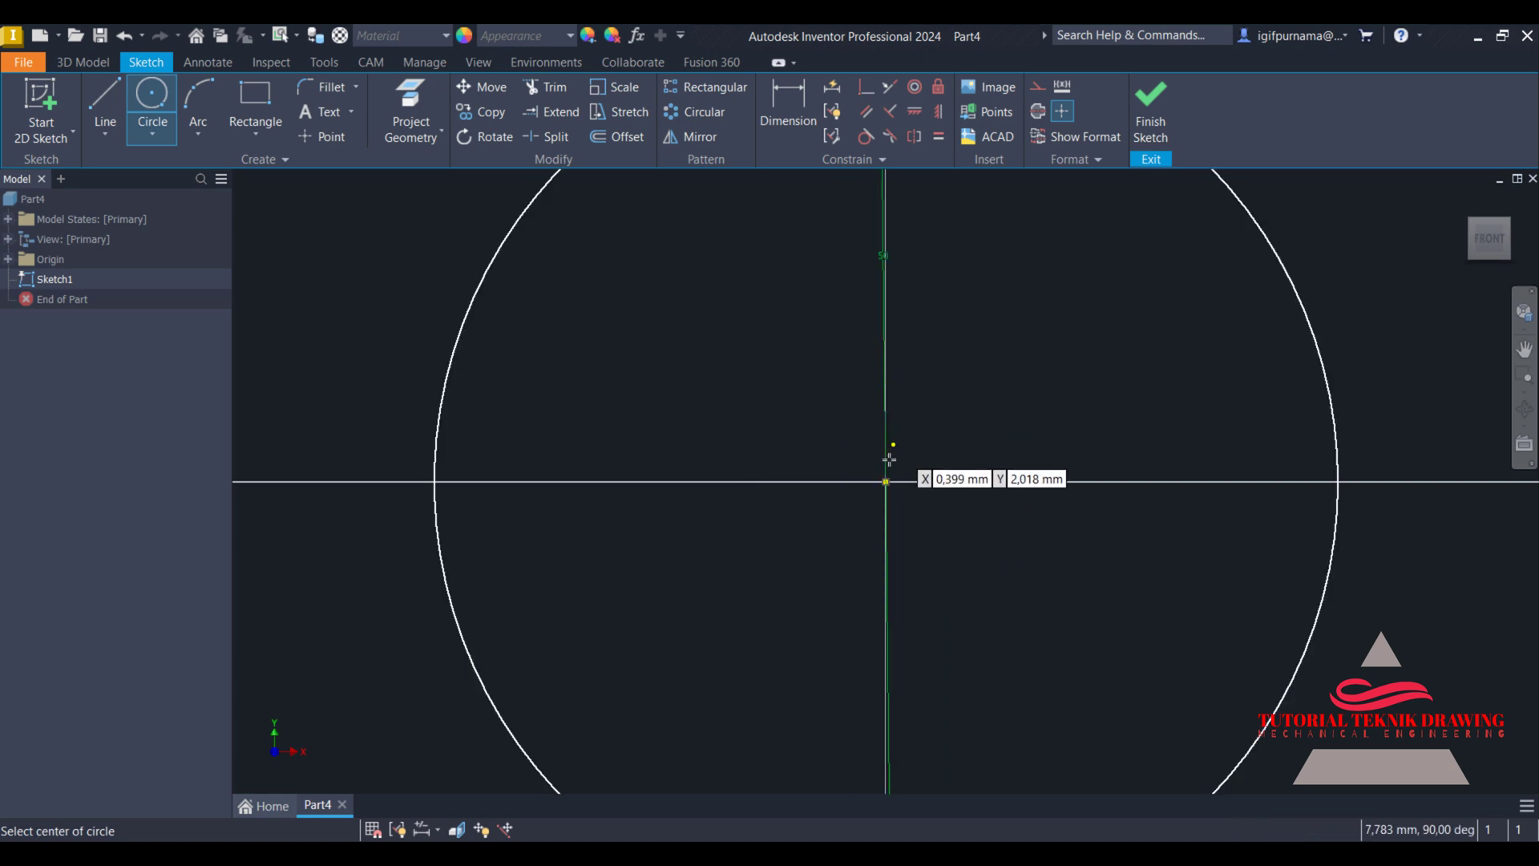
left_click(885, 481)
type("30")
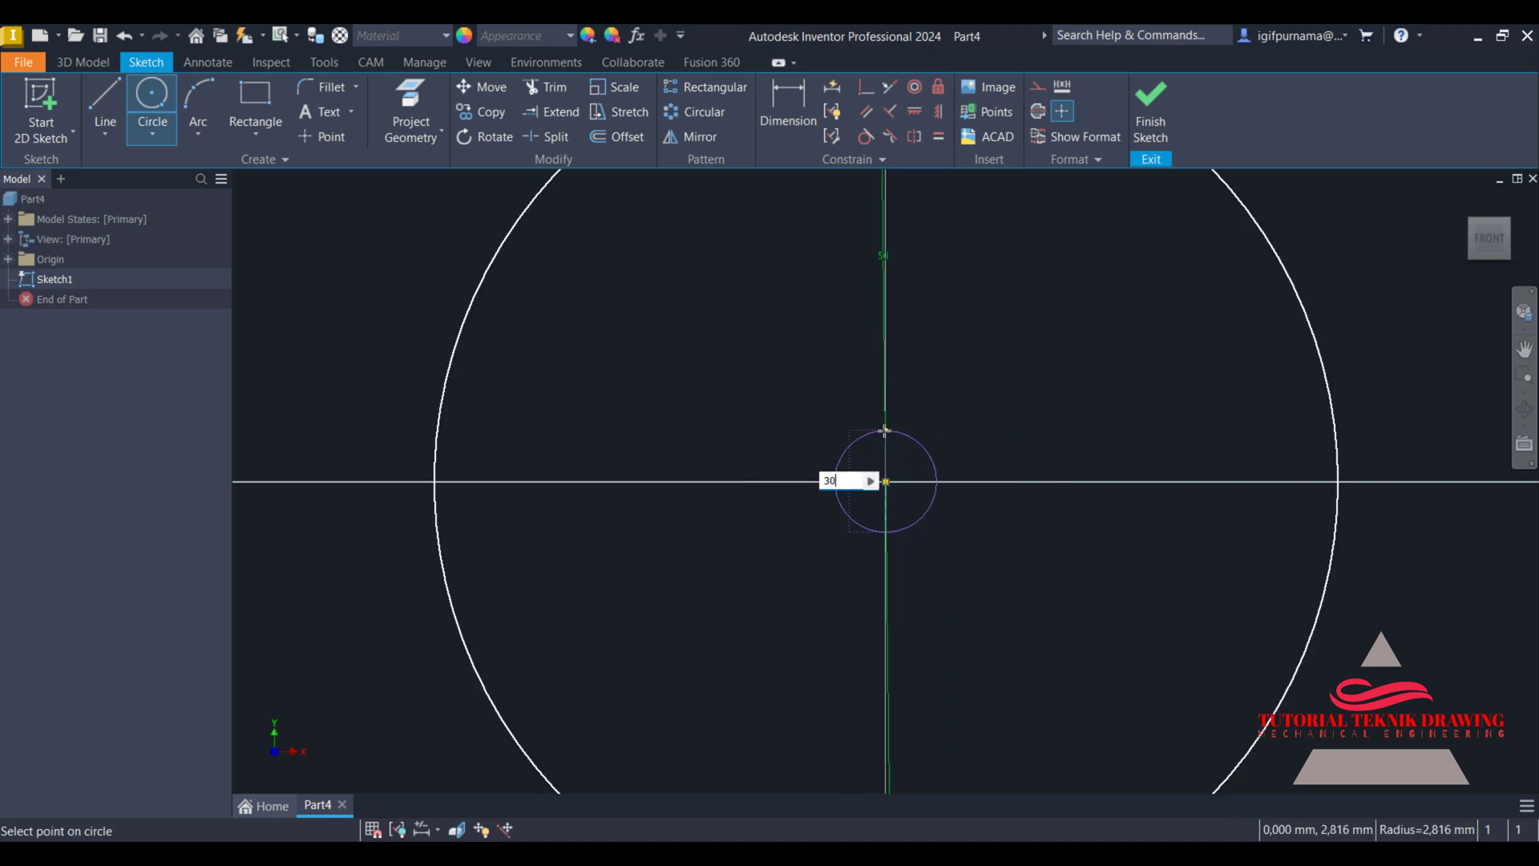
key("Return")
left_click(887, 479)
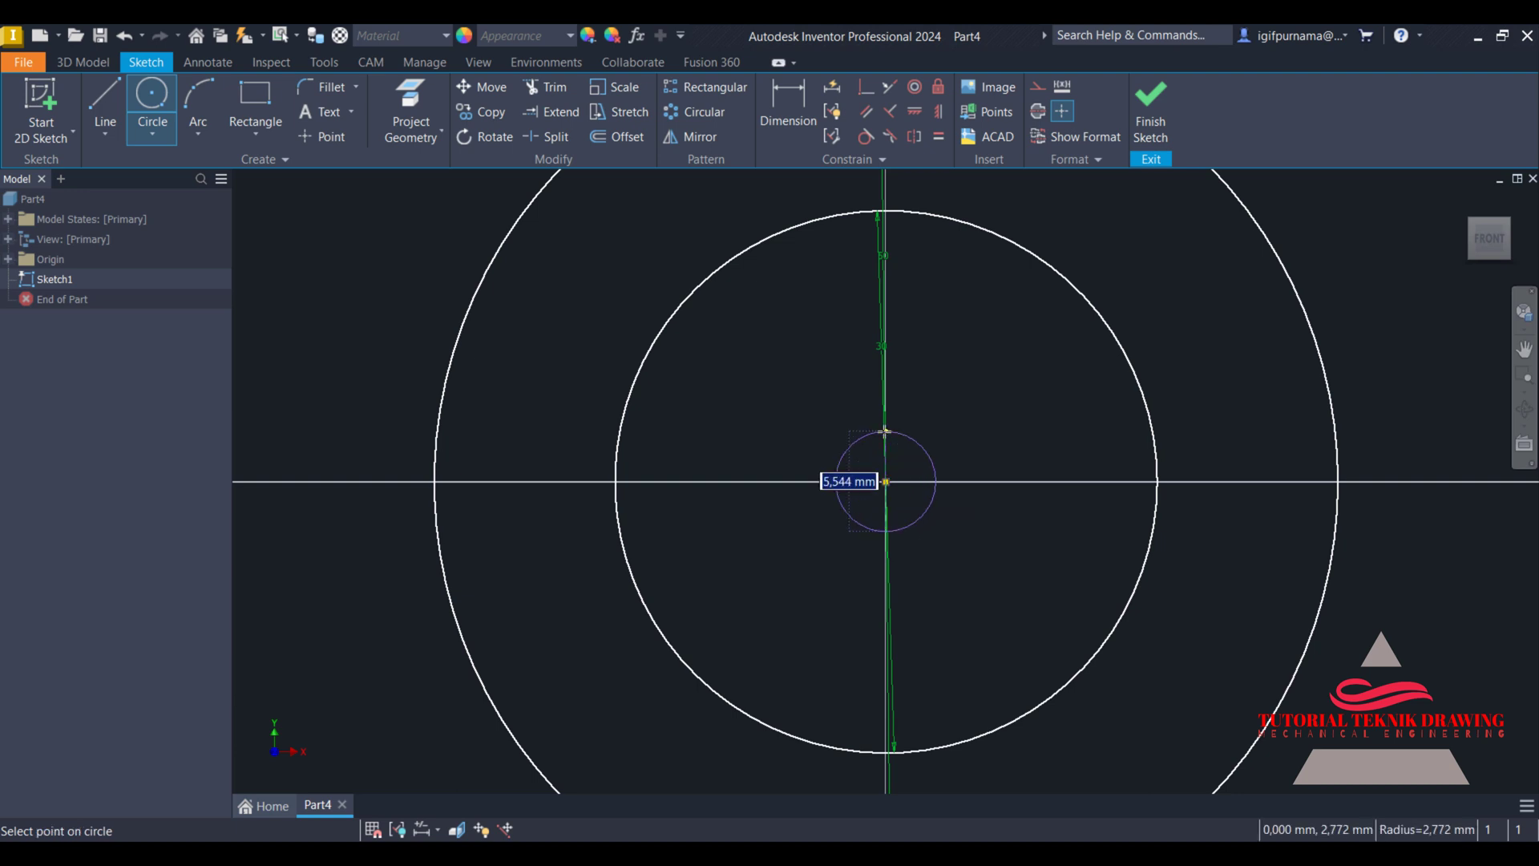
type("35")
key("Return")
right_click(974, 291)
left_click(1015, 290)
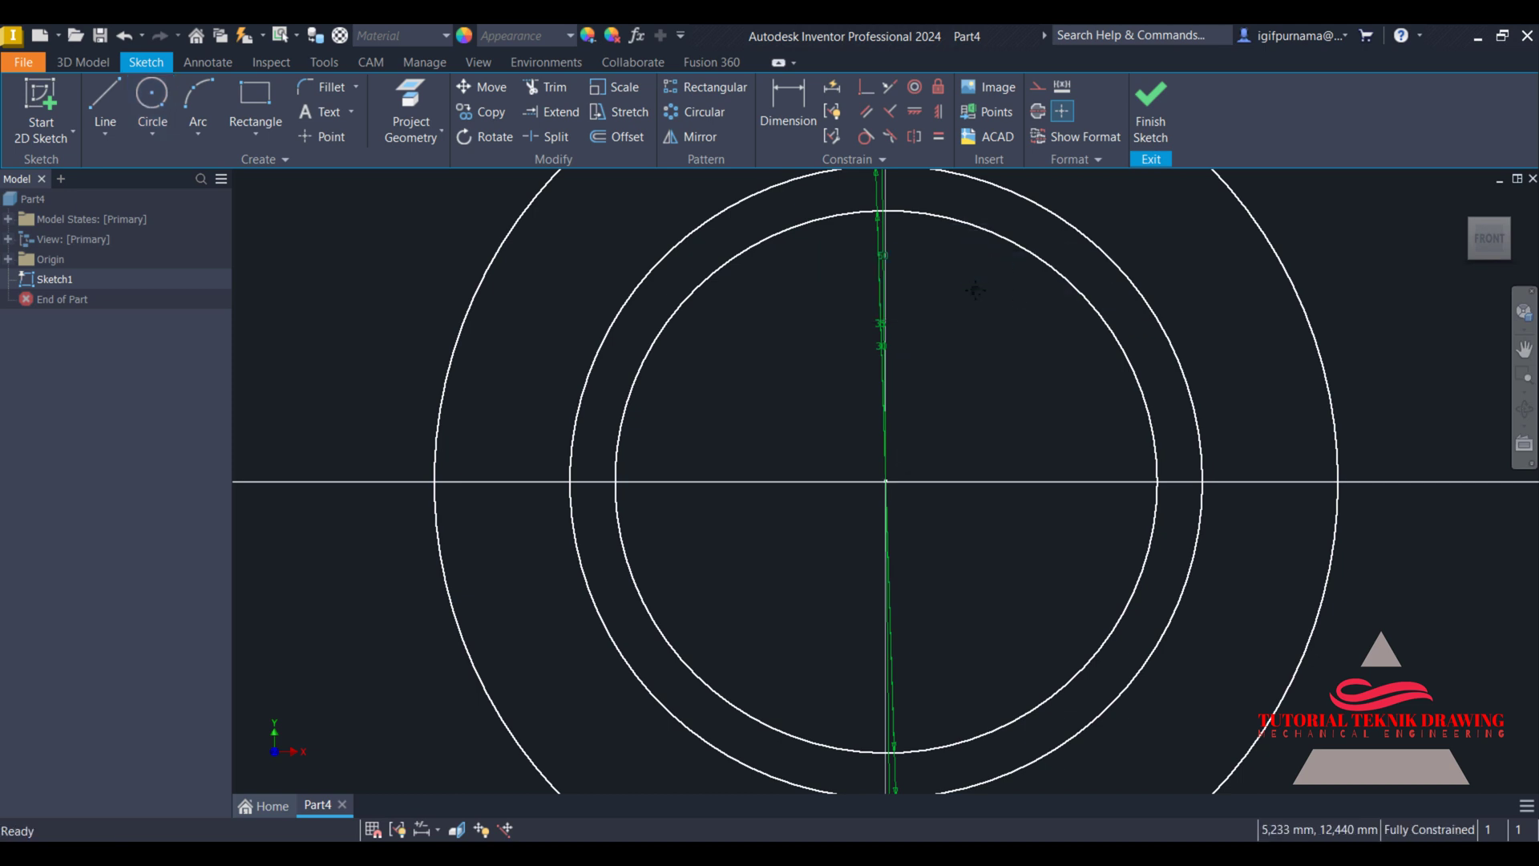
- Draw a vertical line from the circles' centre up to just beyond the 50 mm circle
middle_click_drag(975, 290, 975, 490)
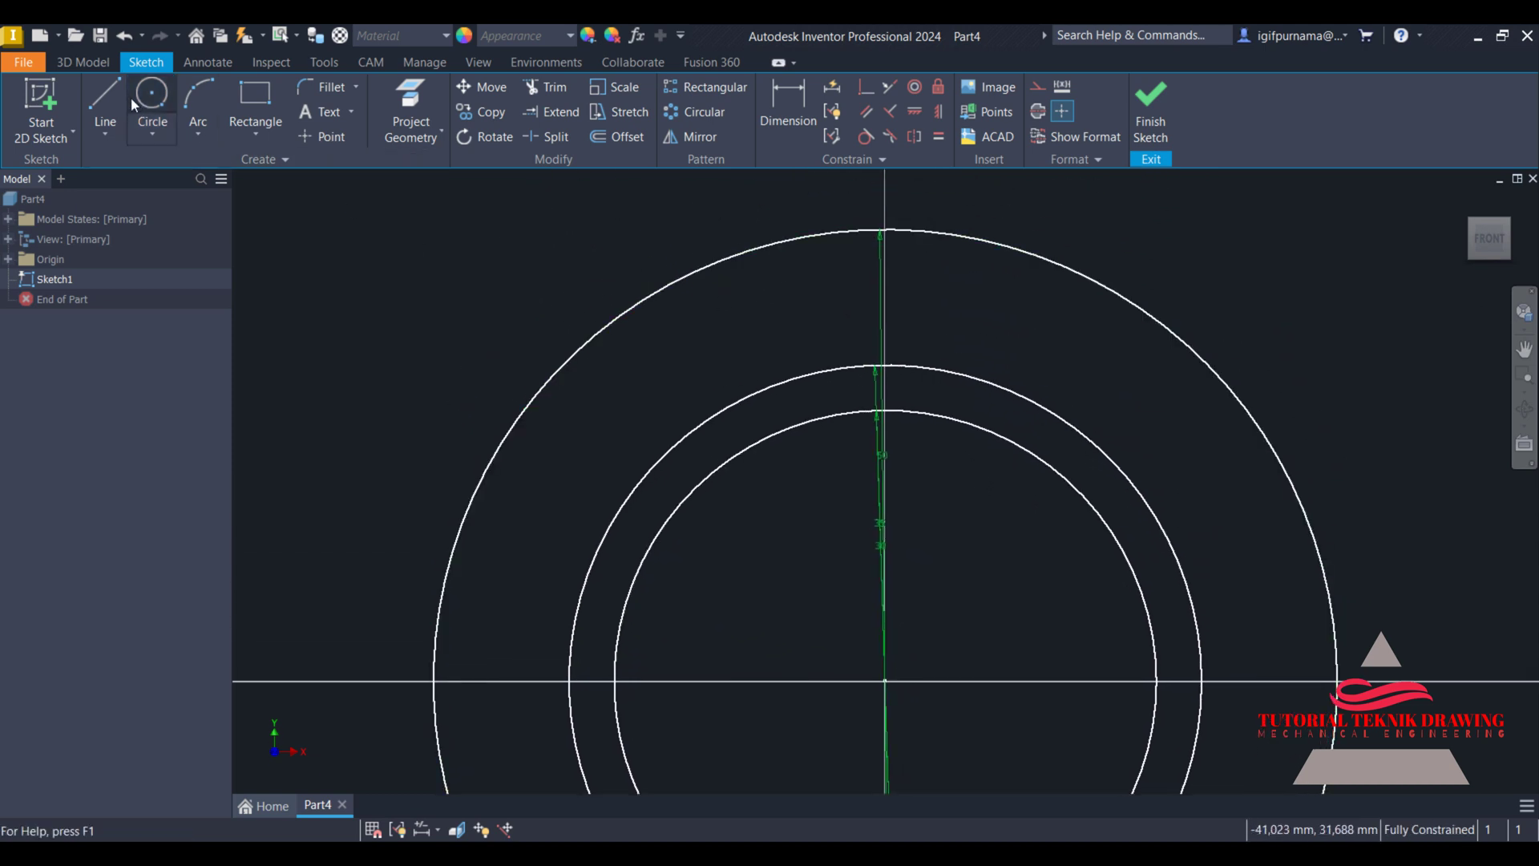
key("l")
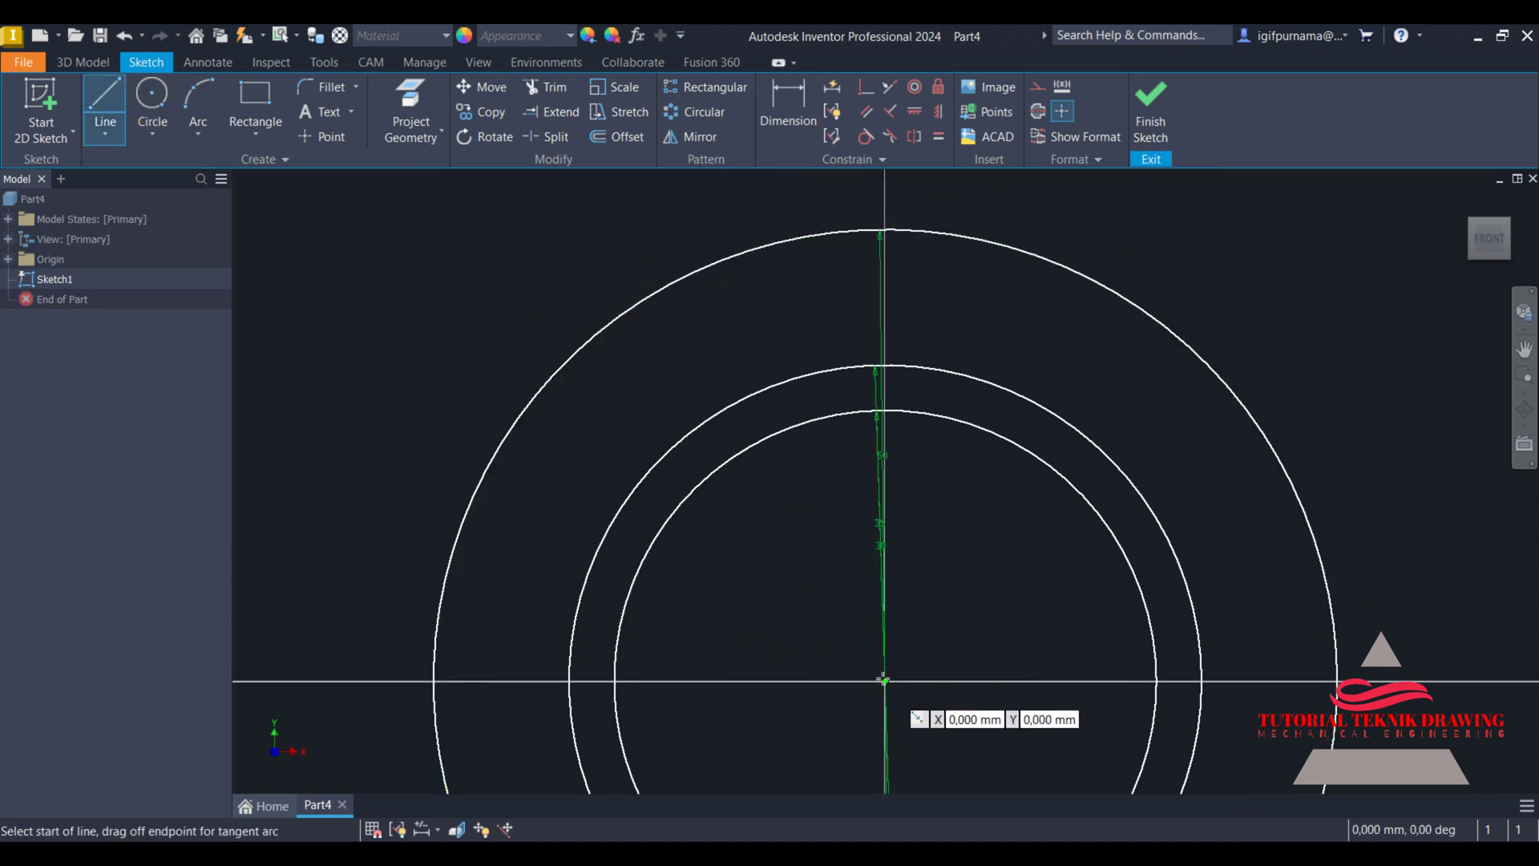
left_click(883, 680)
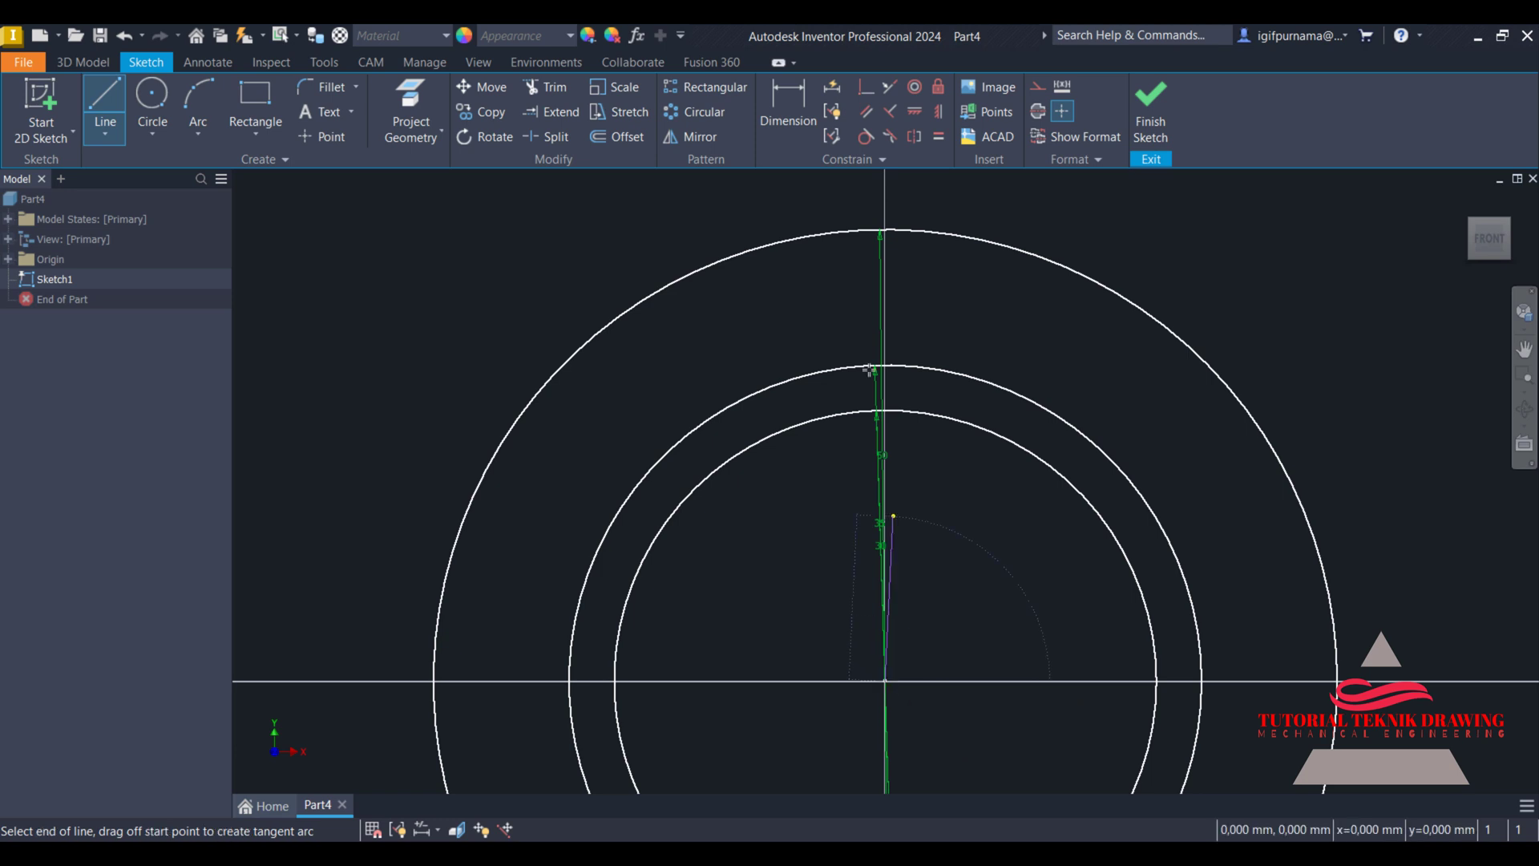
left_click(882, 180)
right_click(899, 189)
left_click(925, 239)
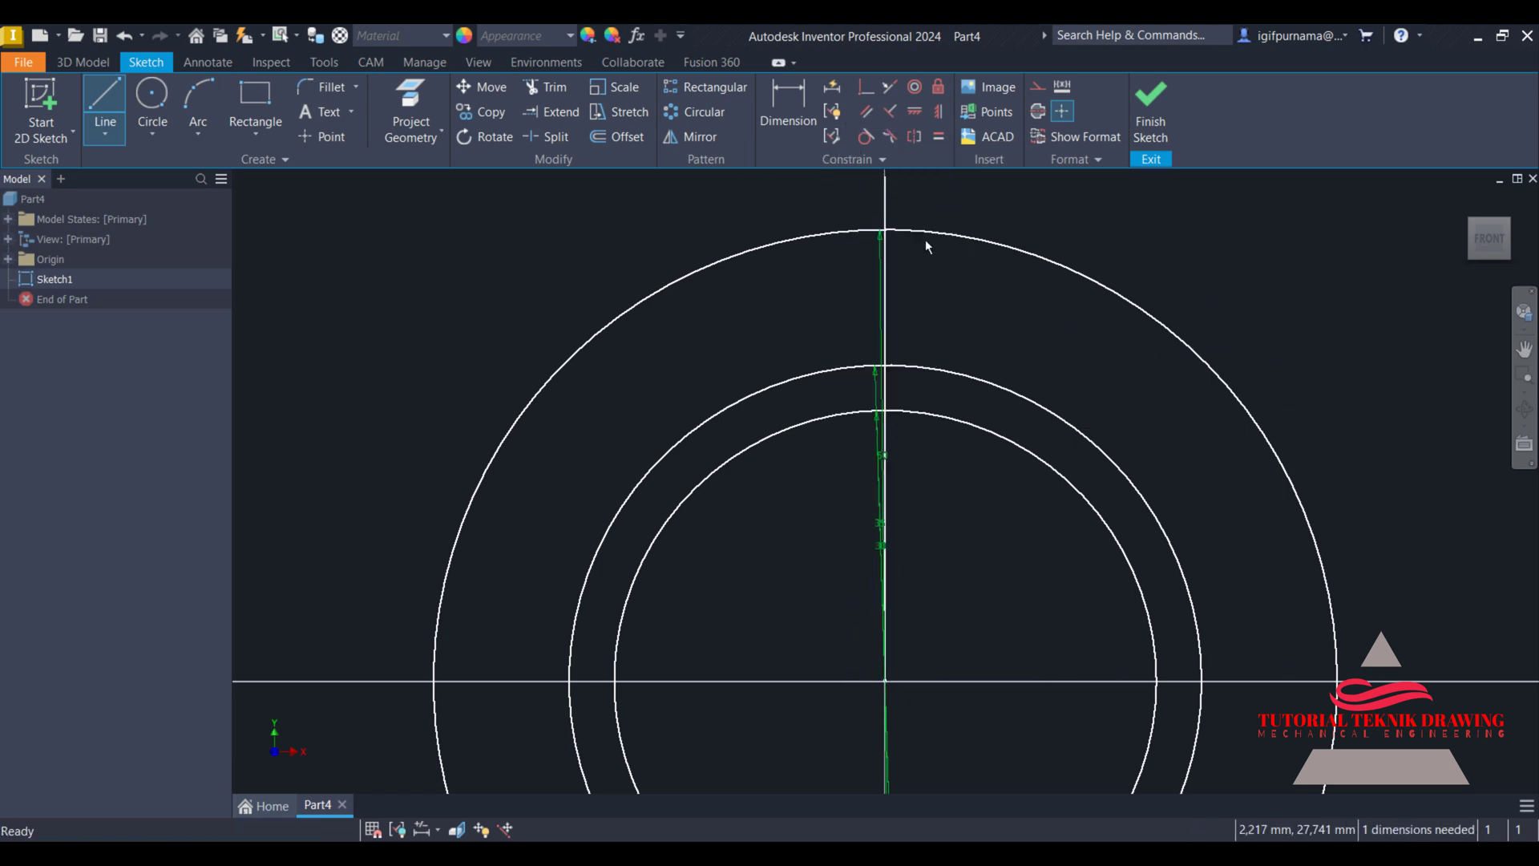
- Draw two separate vertical lines left of the centre line, each running from above the 50 mm circle to inside the 30 mm circle
left_click(93, 100)
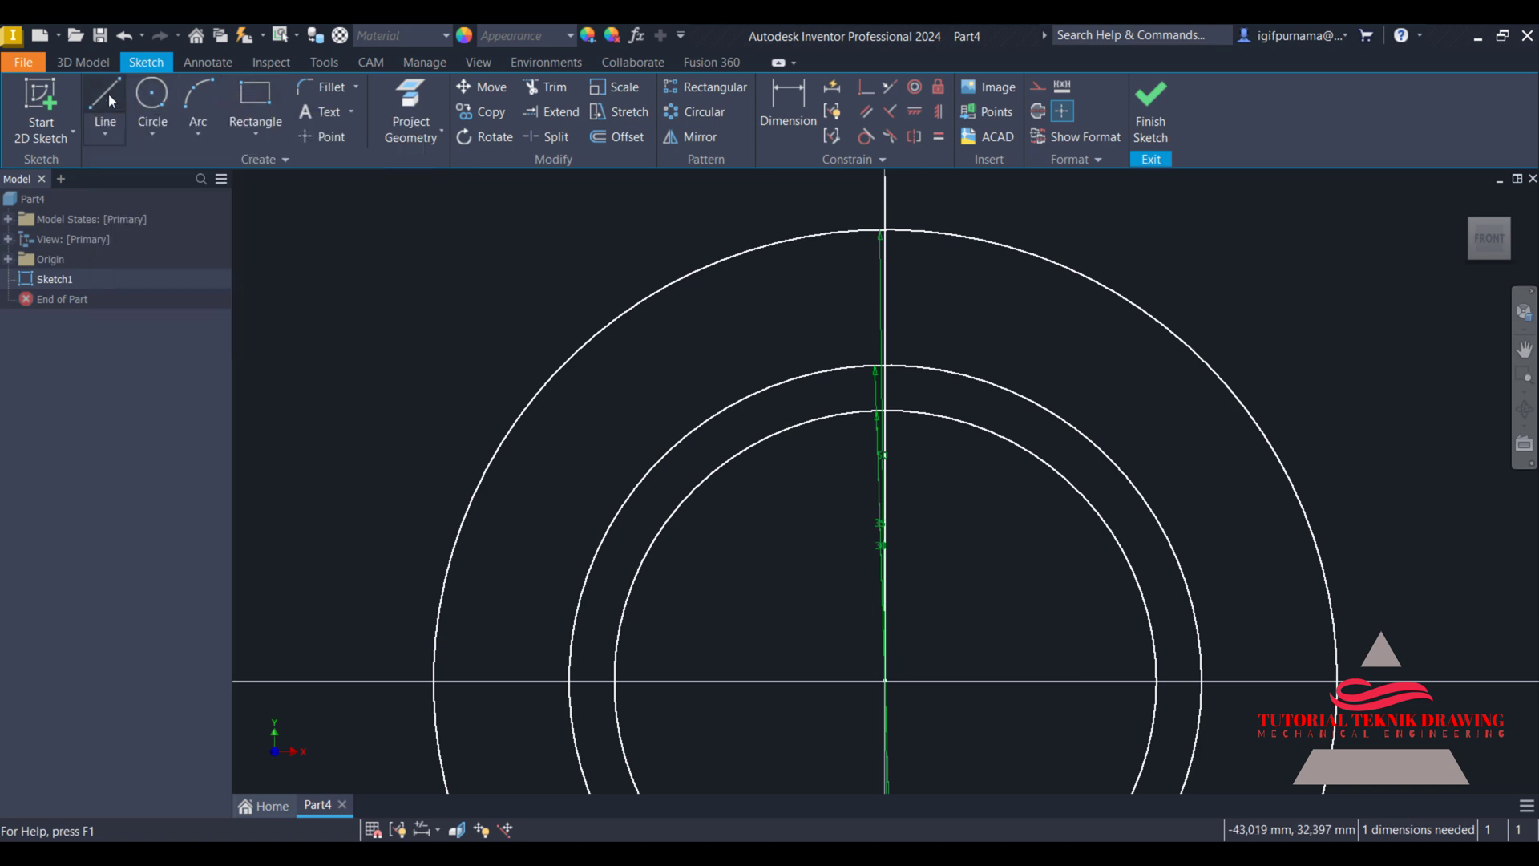
left_click(836, 201)
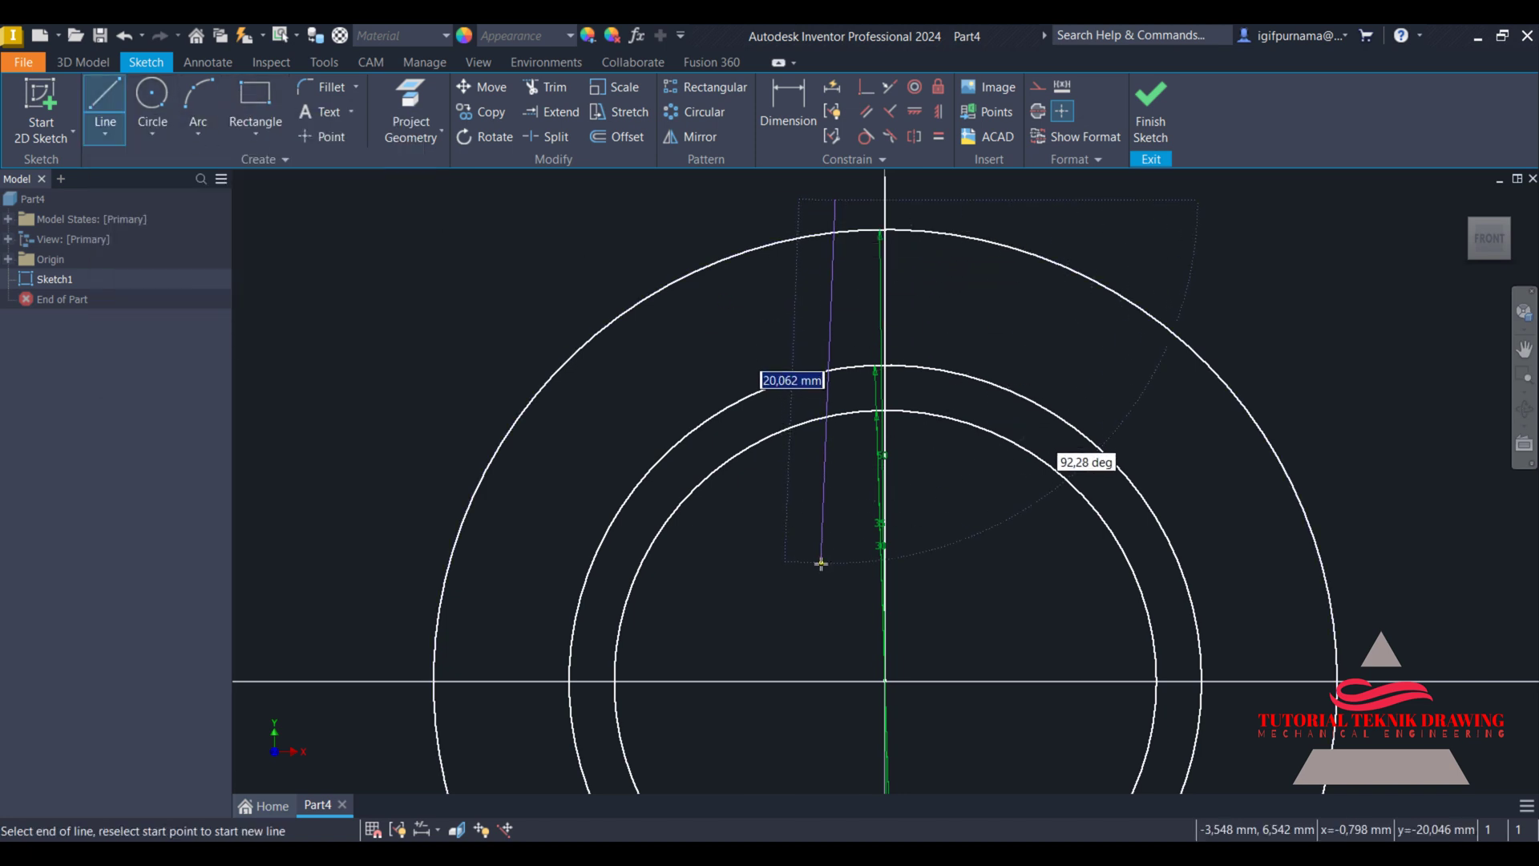
left_click(834, 605)
right_click(834, 606)
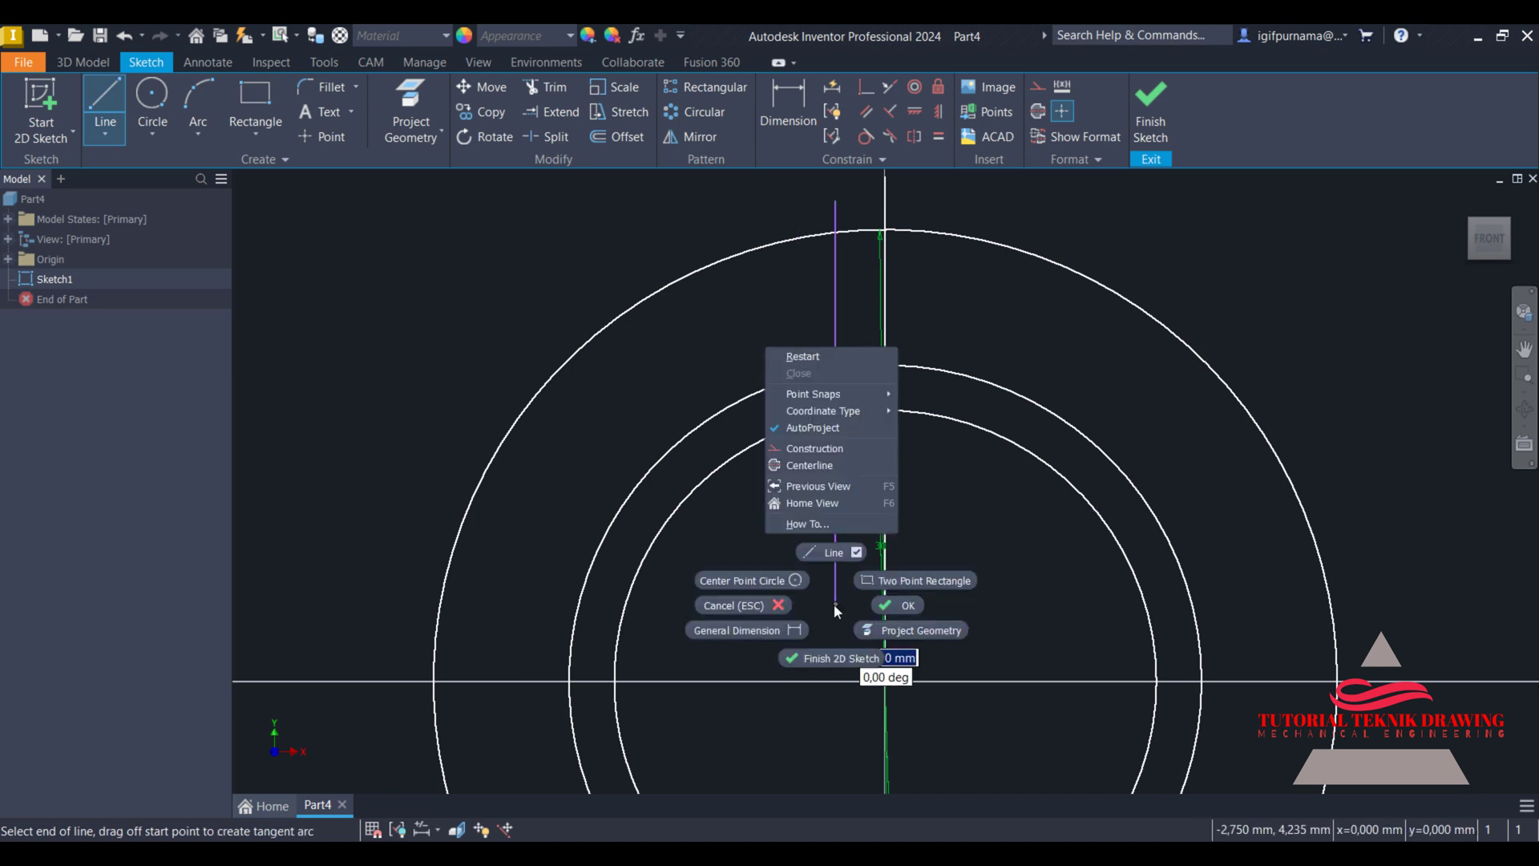
left_click(879, 613)
left_click(102, 101)
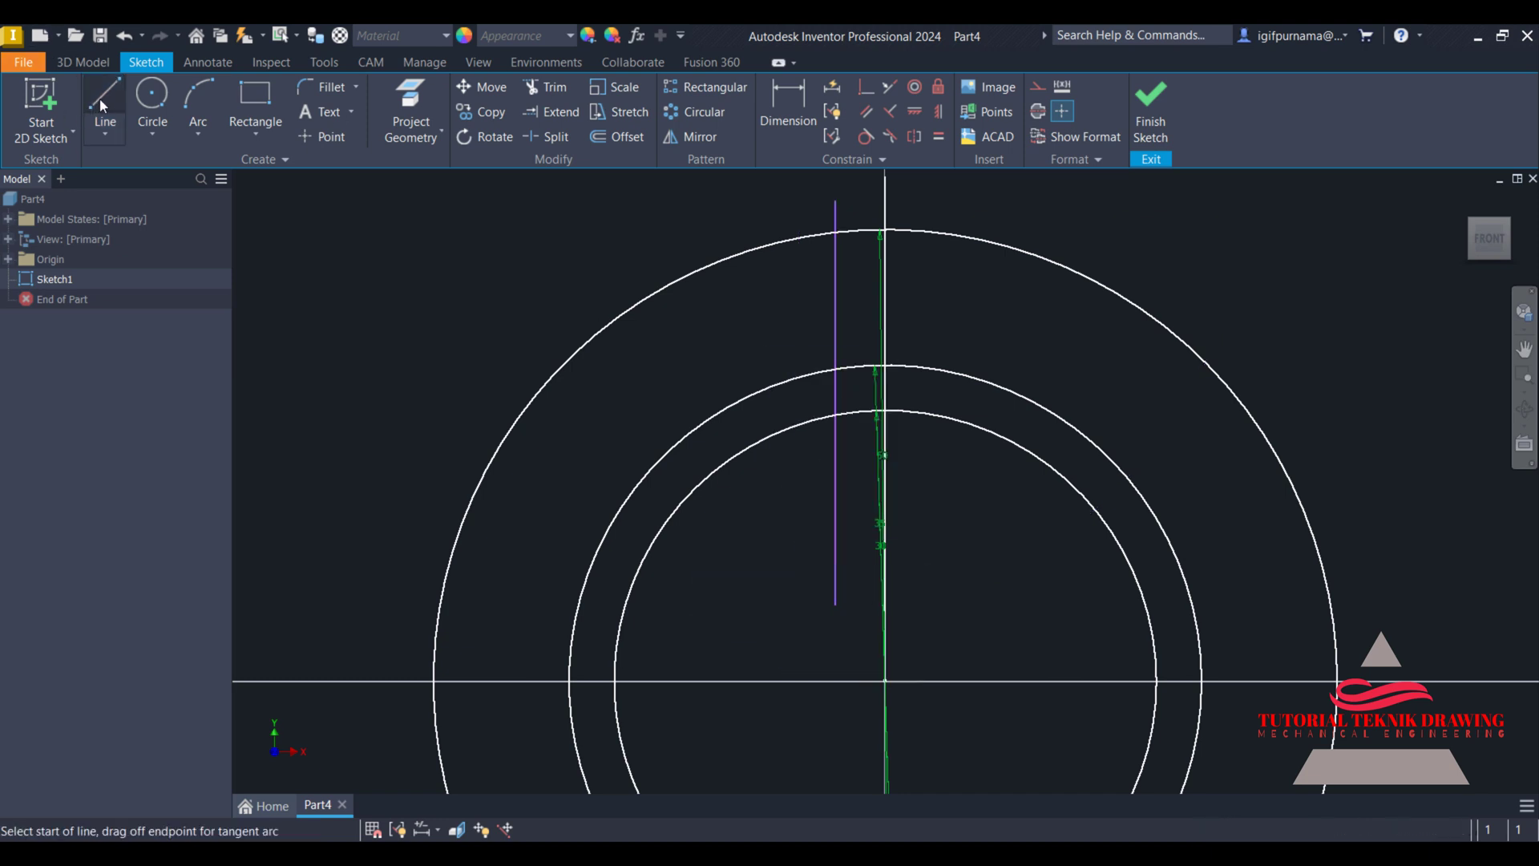
left_click(789, 200)
left_click(790, 594)
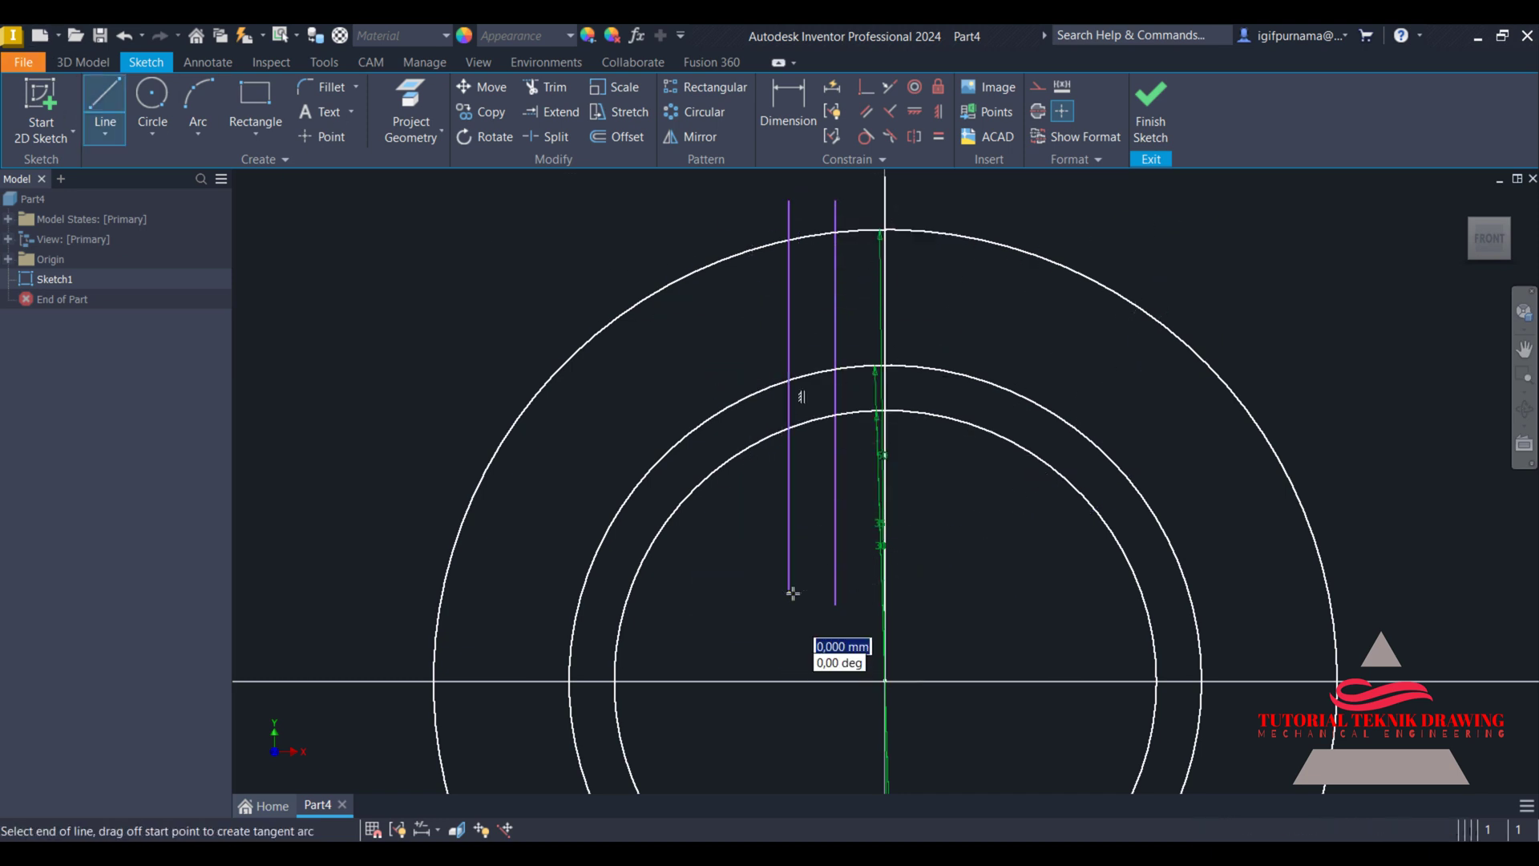
right_click(790, 593)
left_click(859, 594)
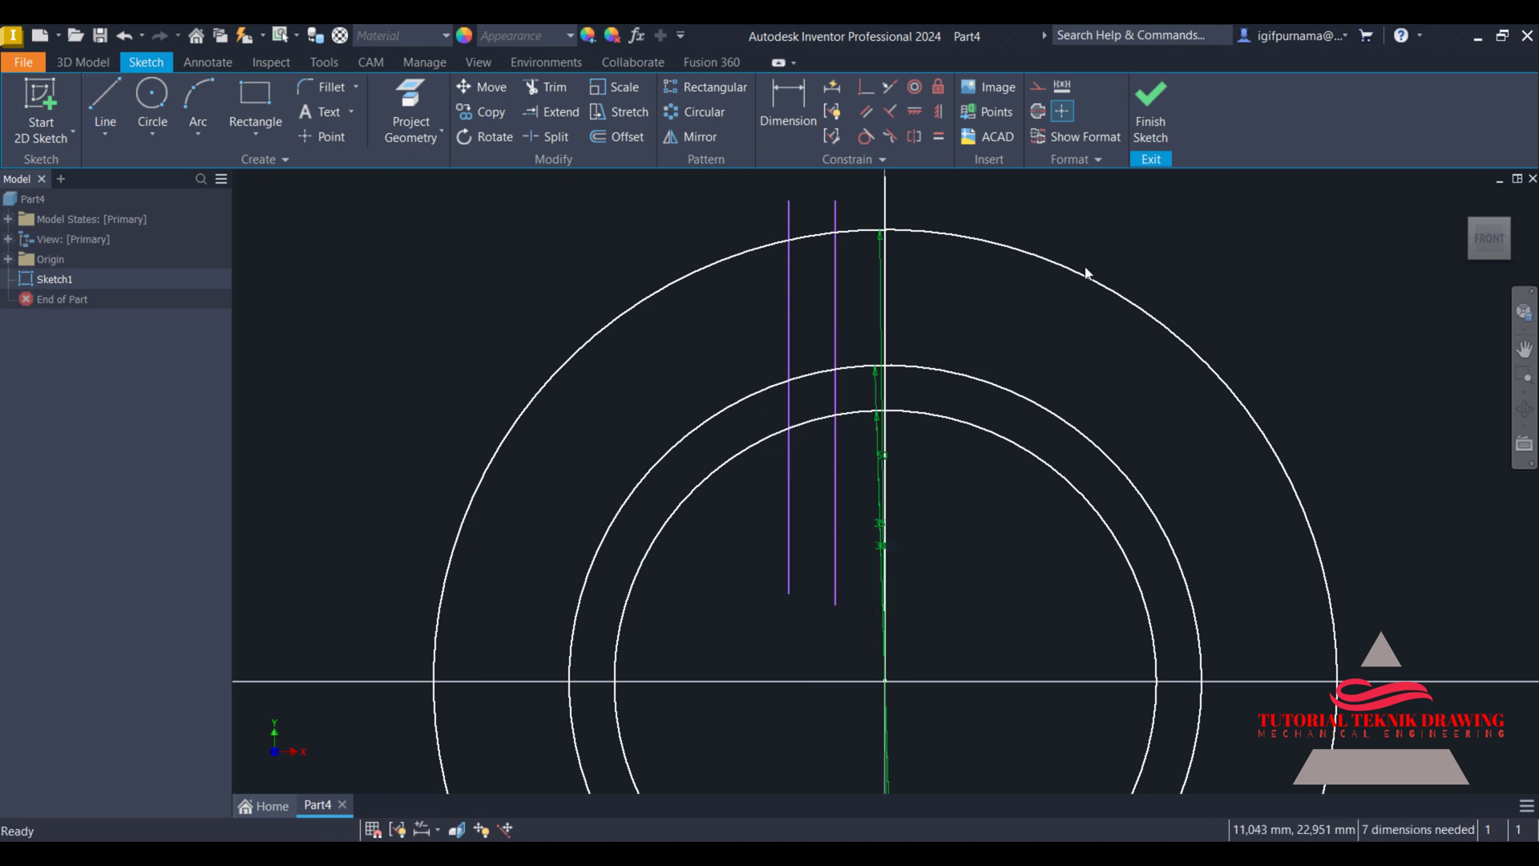
- Dimension the nearer vertical line 2 mm from the centre line
left_click(789, 112)
left_click(837, 281)
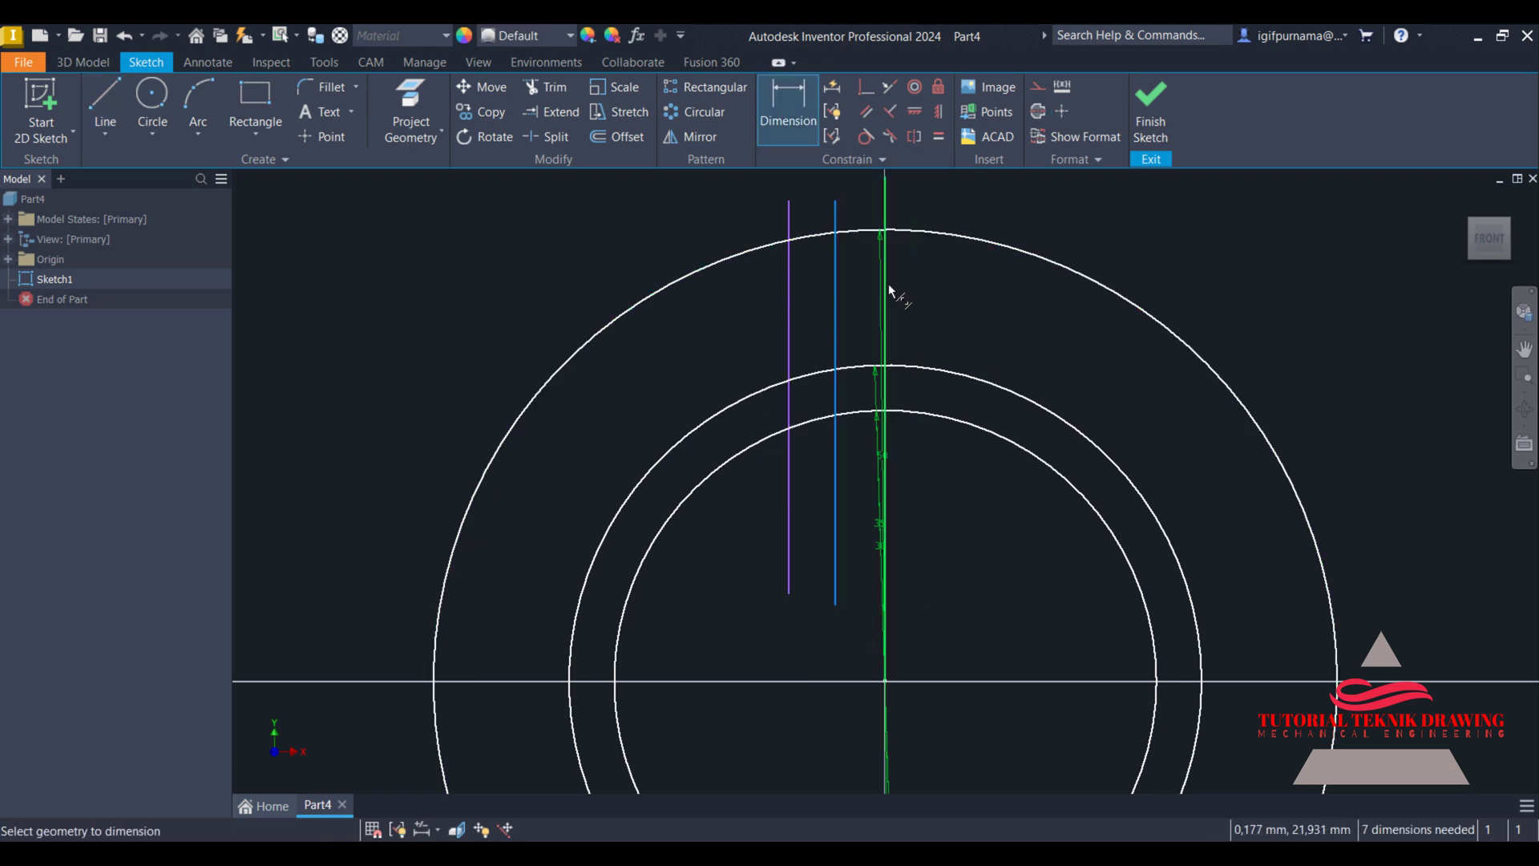
left_click(886, 288)
left_click(874, 192)
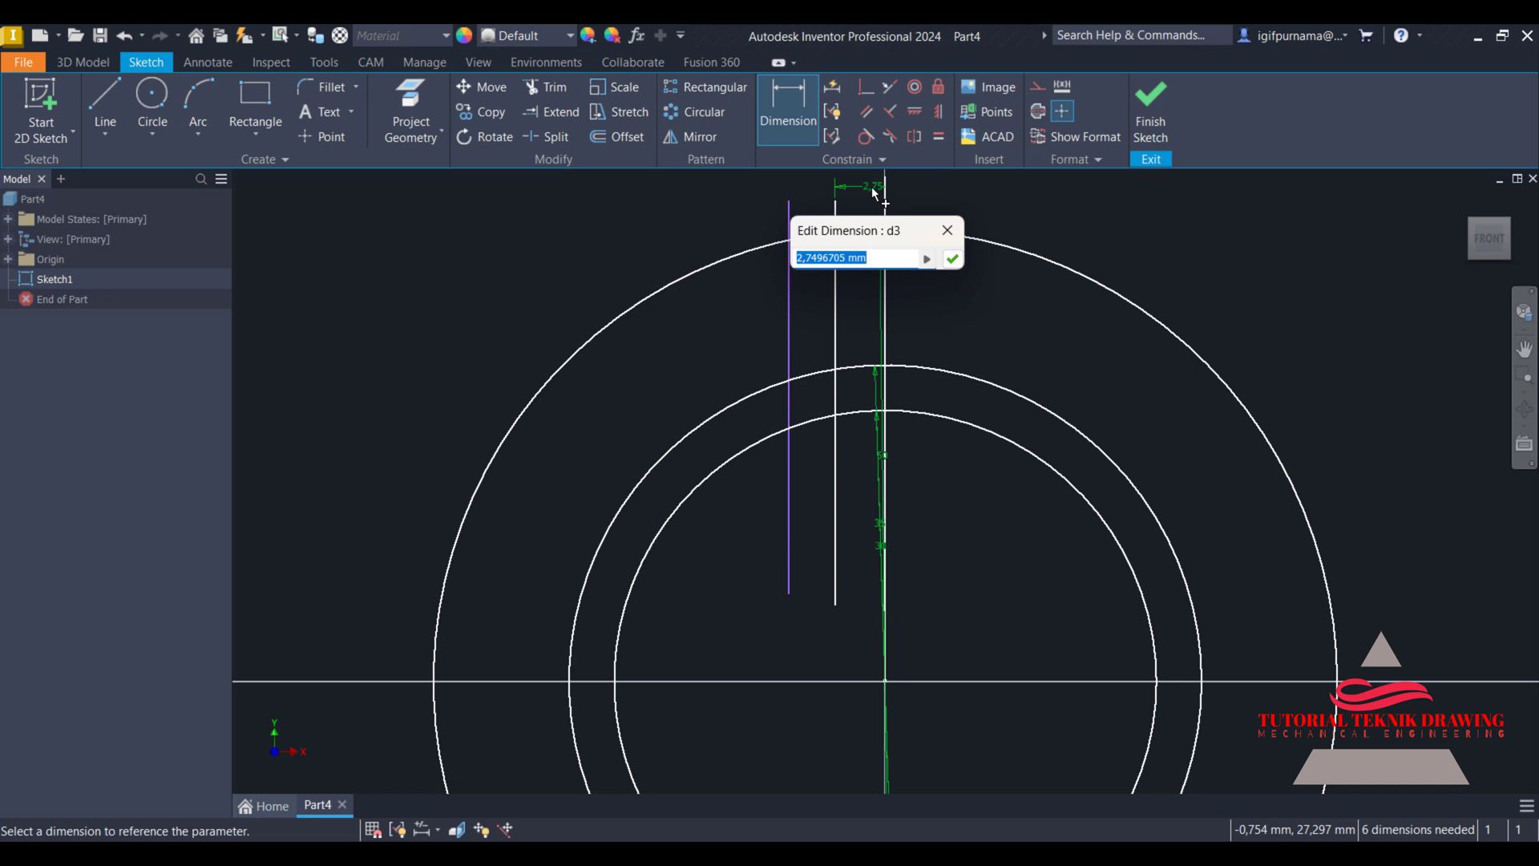
type("2")
key("Return")
- Dimension the farther vertical line from the centre line and set the distance to 4 mm
left_click(885, 319)
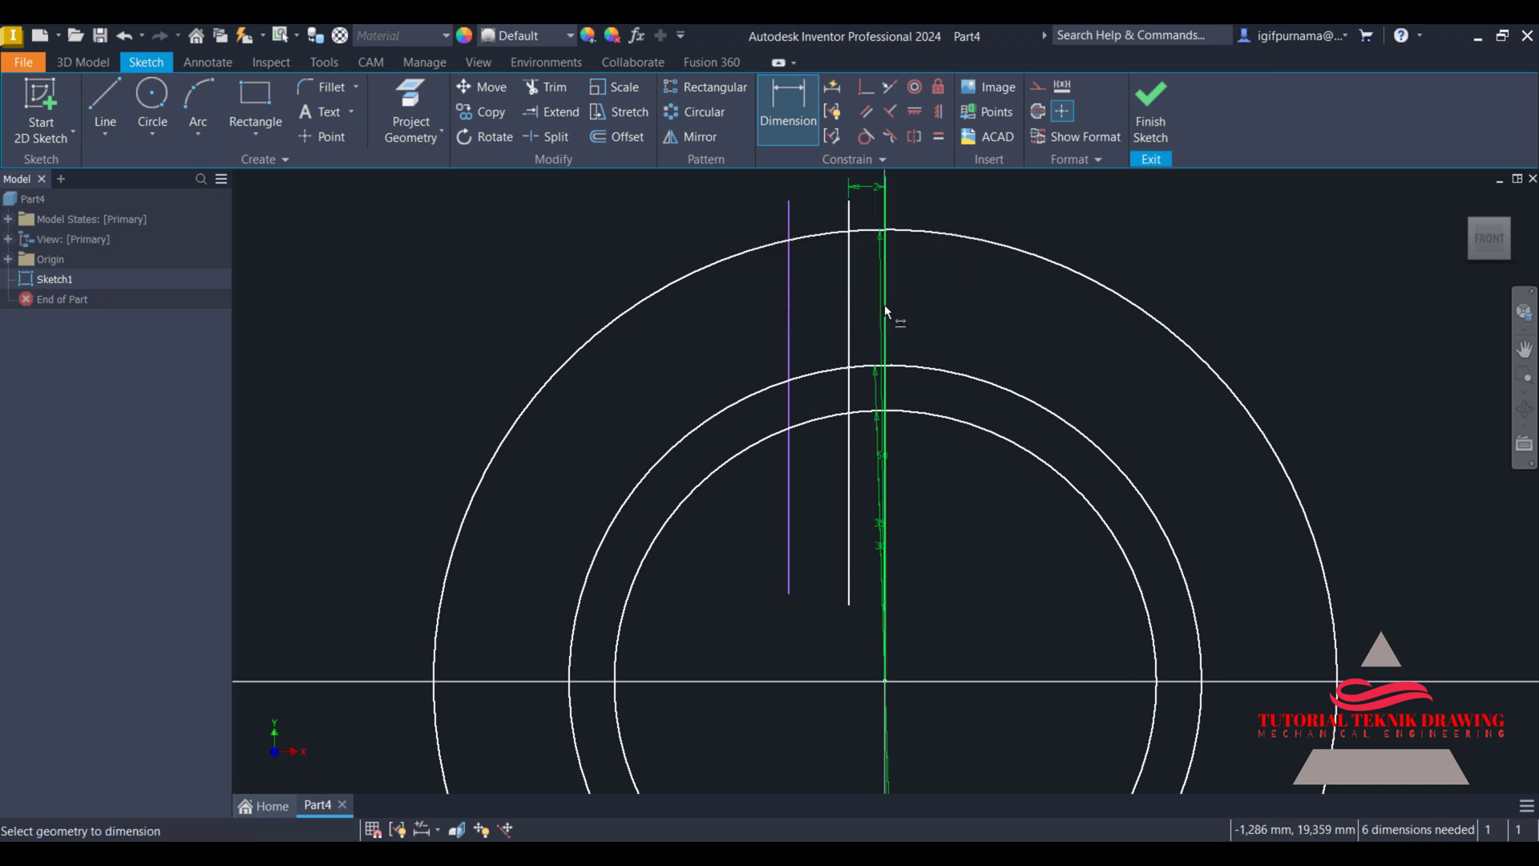
left_click(788, 337)
left_click(828, 195)
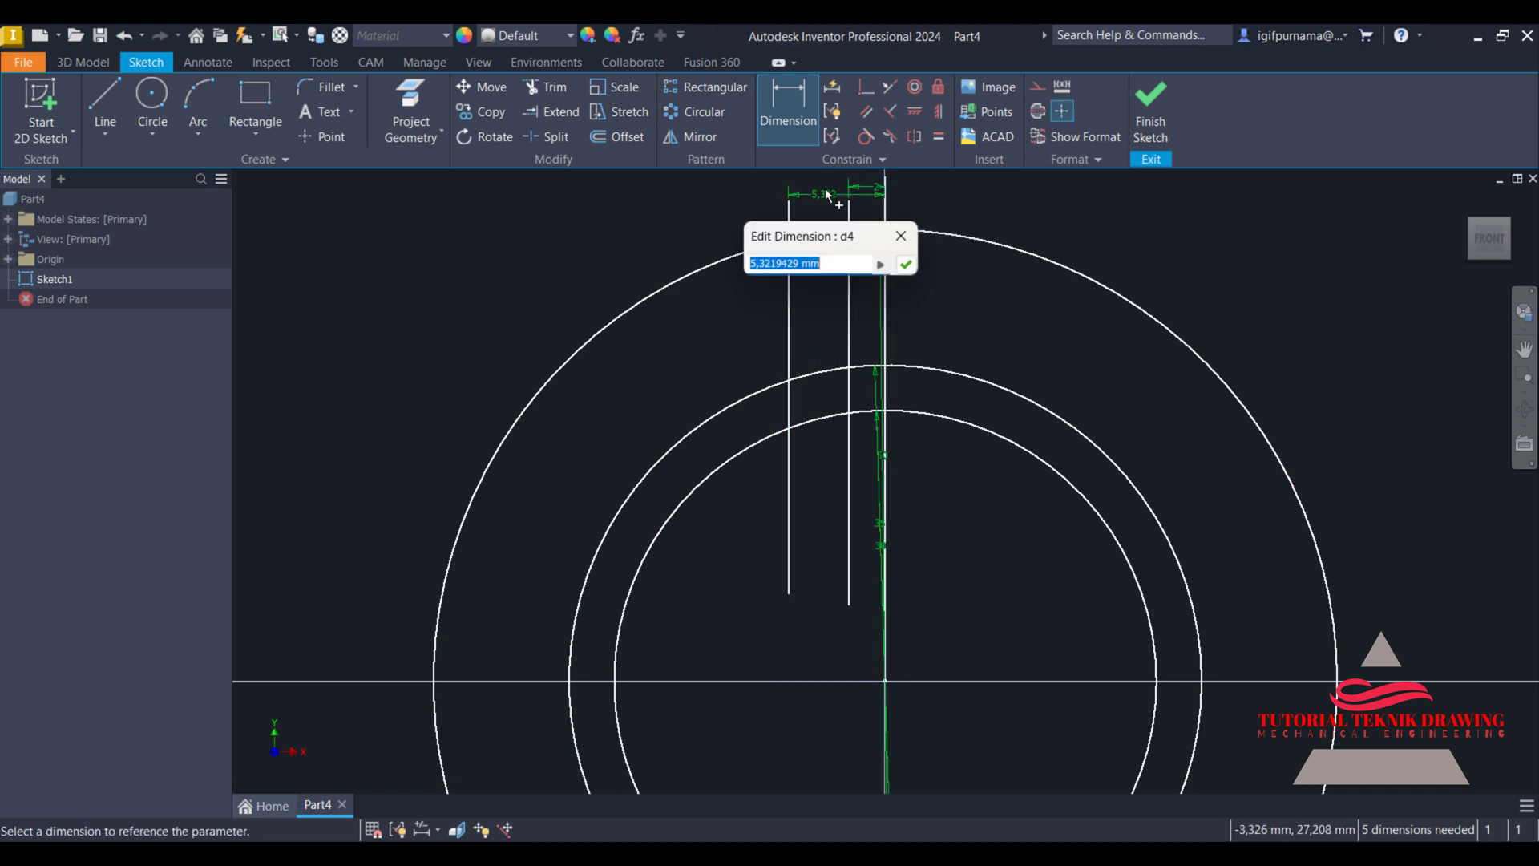
type("3")
key("Return")
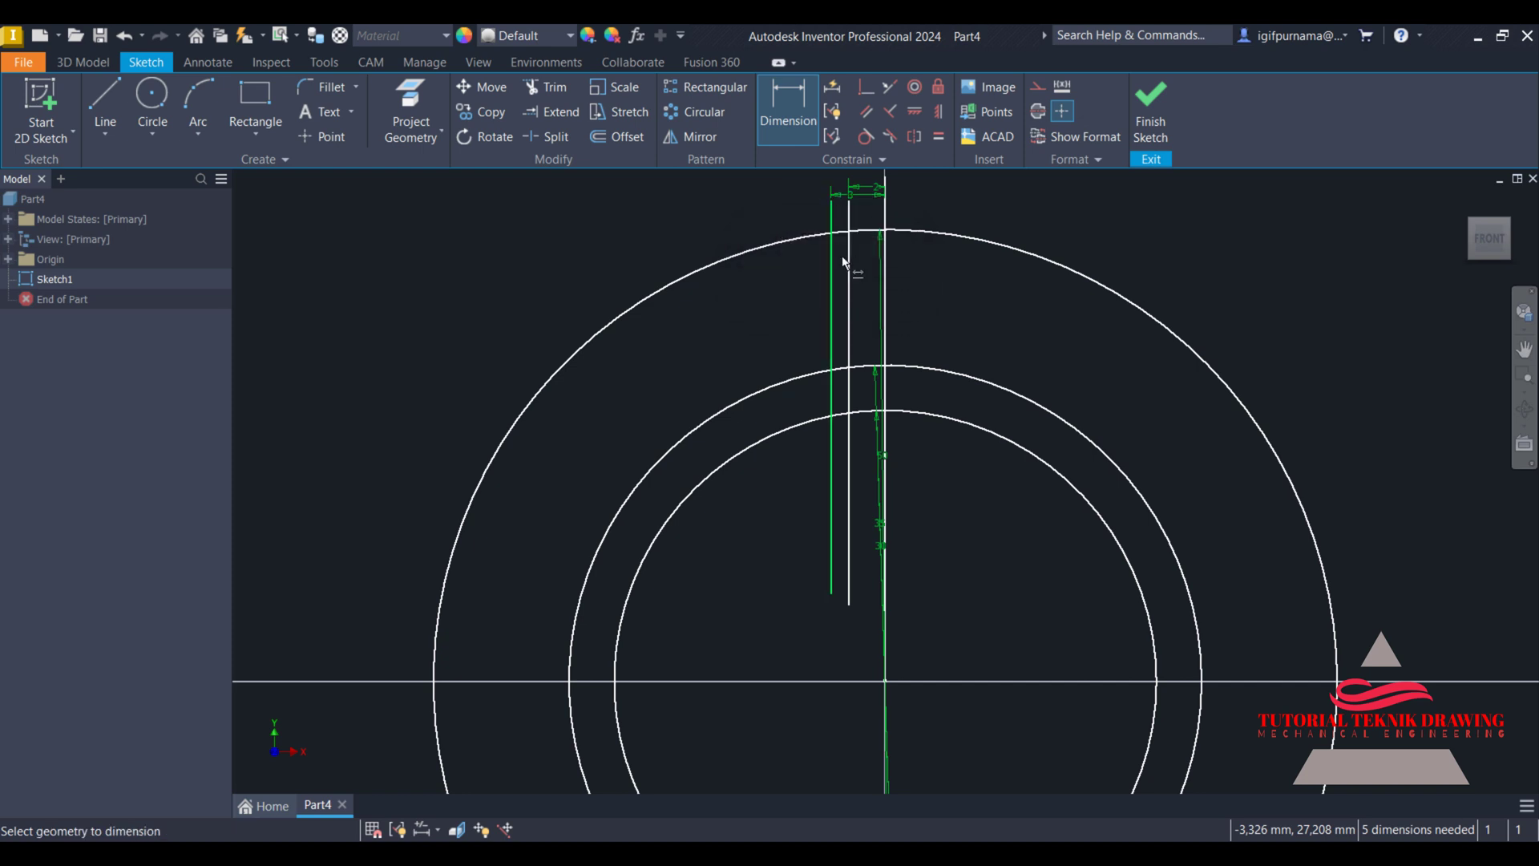
double_click(854, 195)
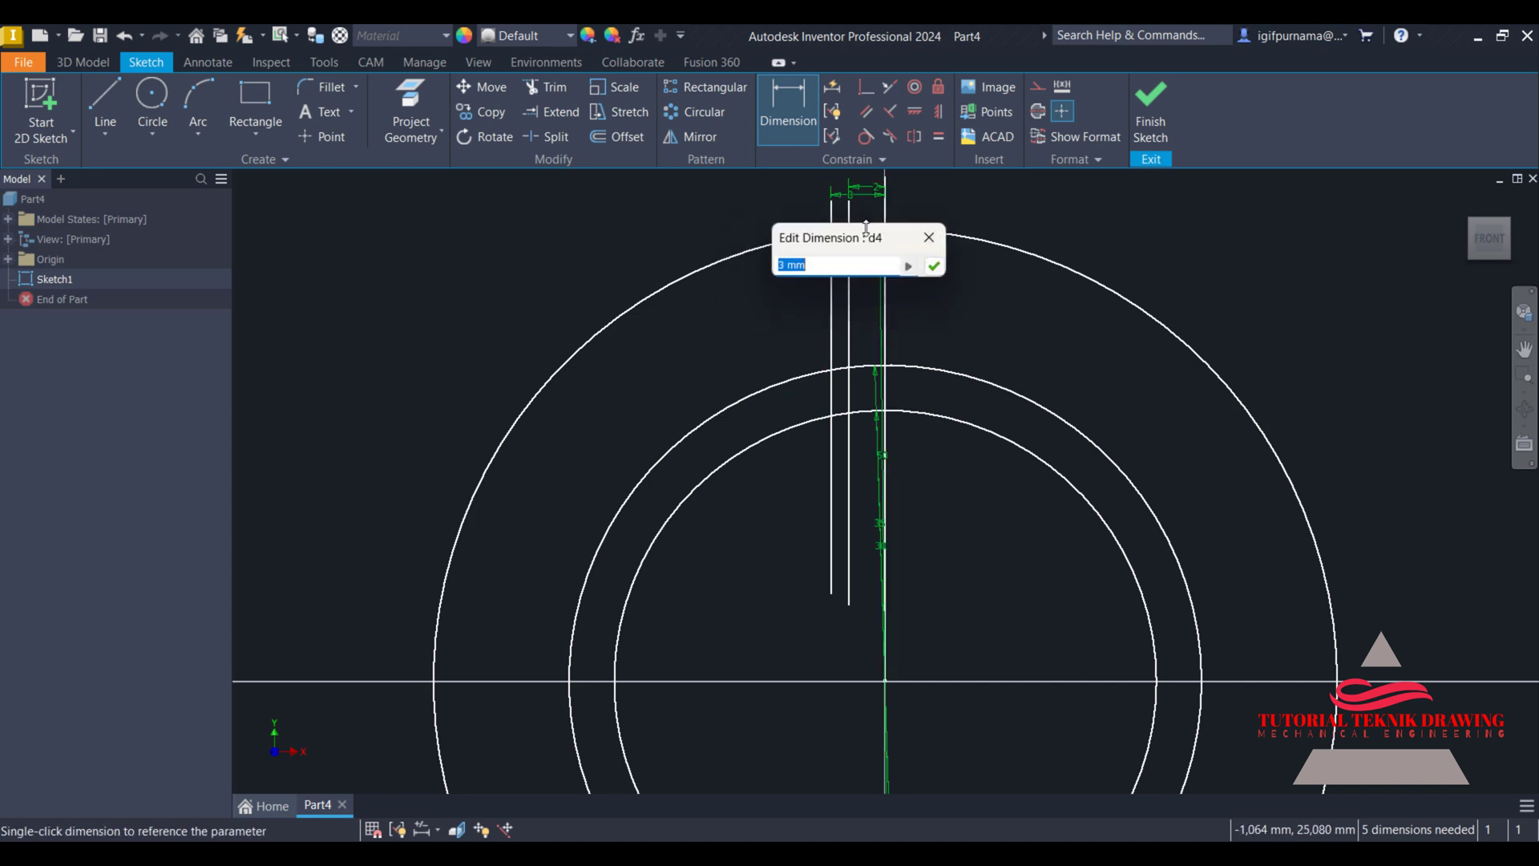
type("6")
key("Return")
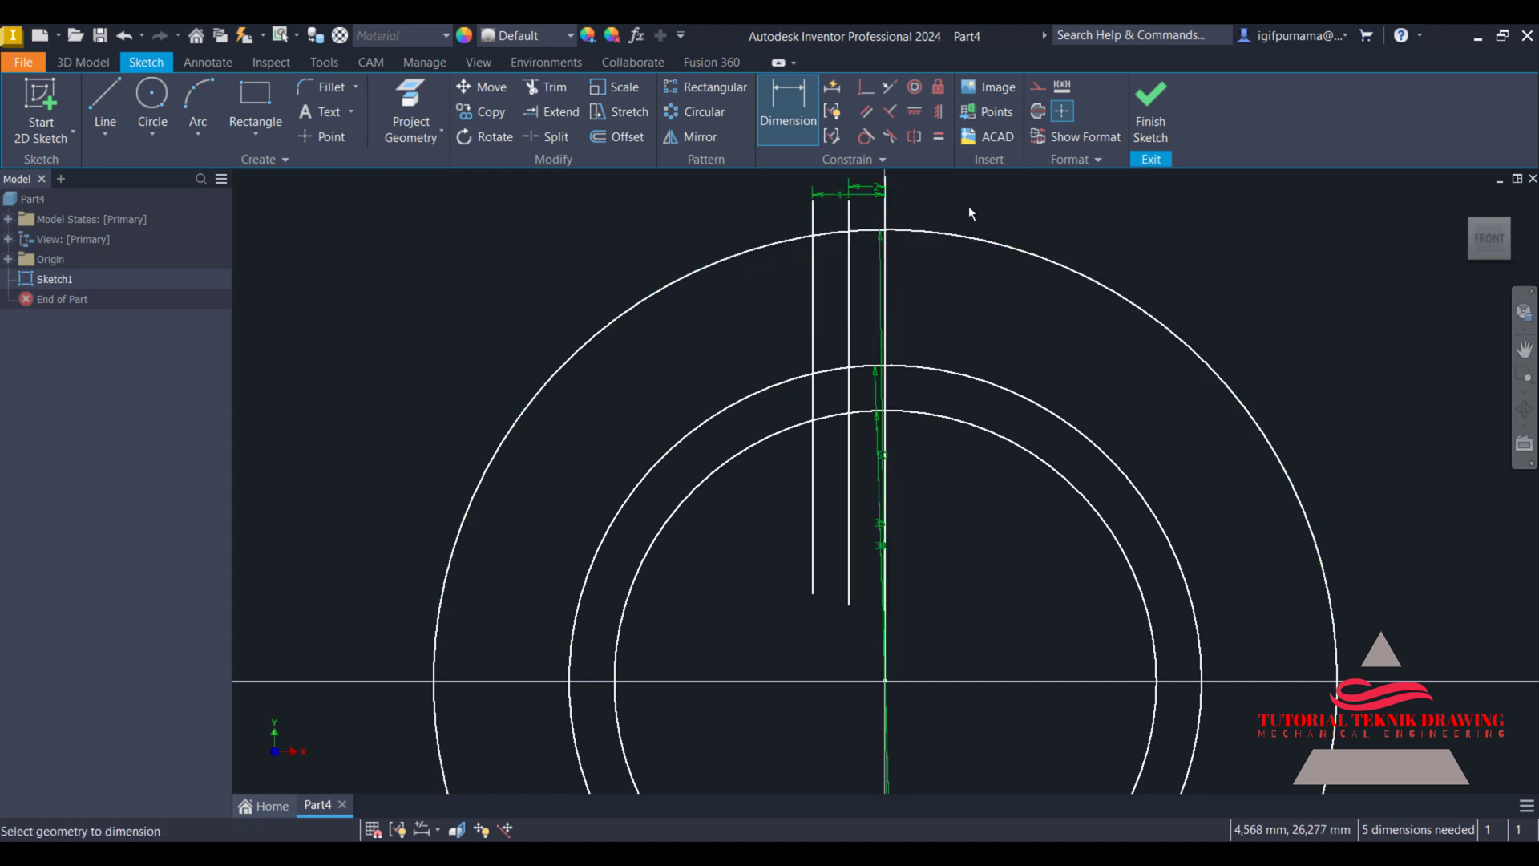
- Trim the farther line between the 35 and 50 mm circles and the nearer line's end above the 50 mm circle
scroll(862, 233, "up", 3)
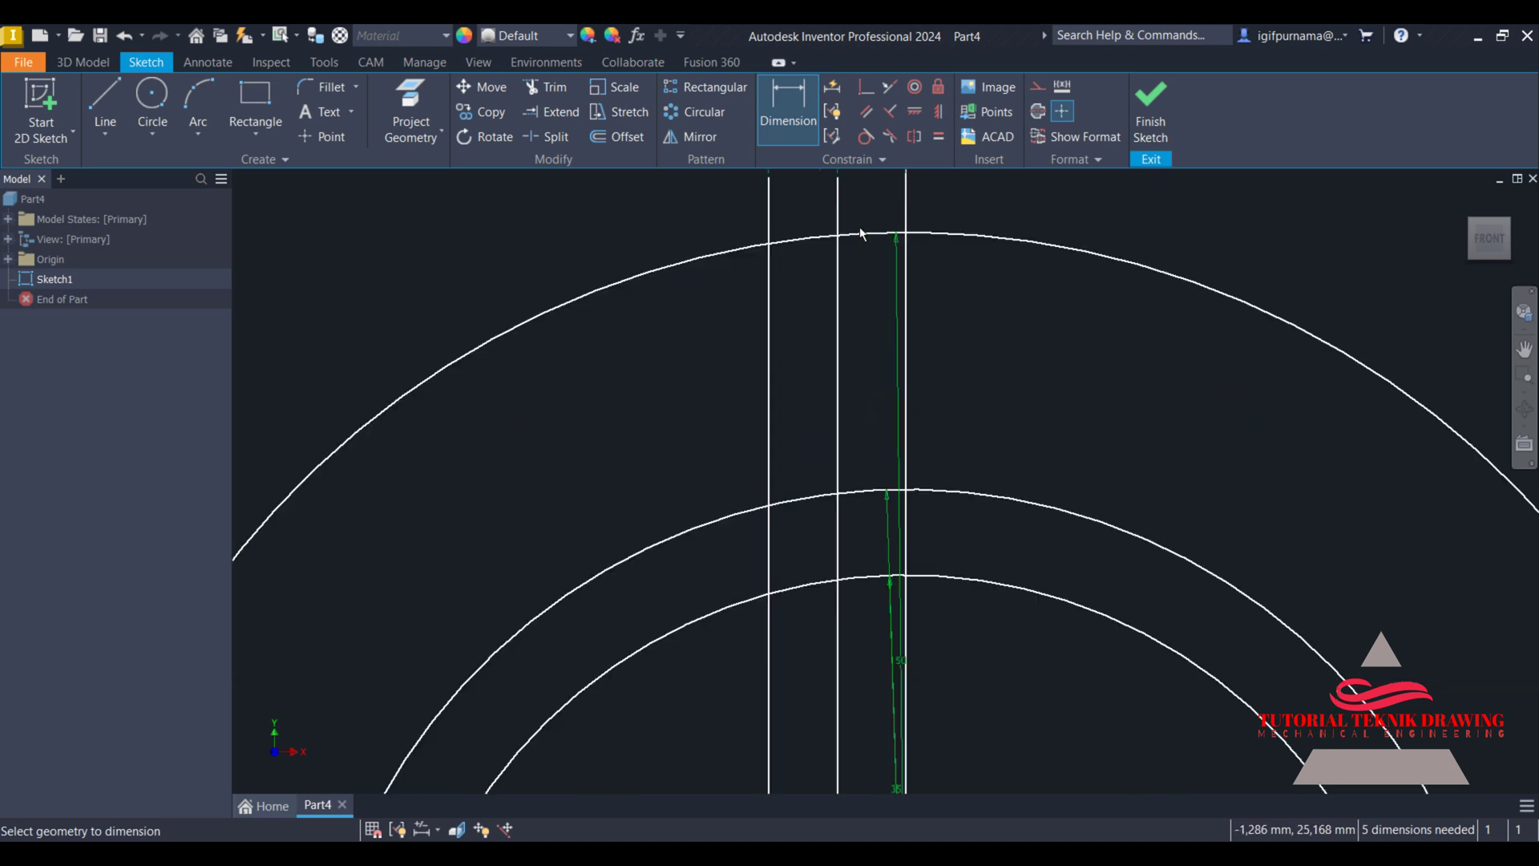
left_click(542, 78)
left_click(768, 369)
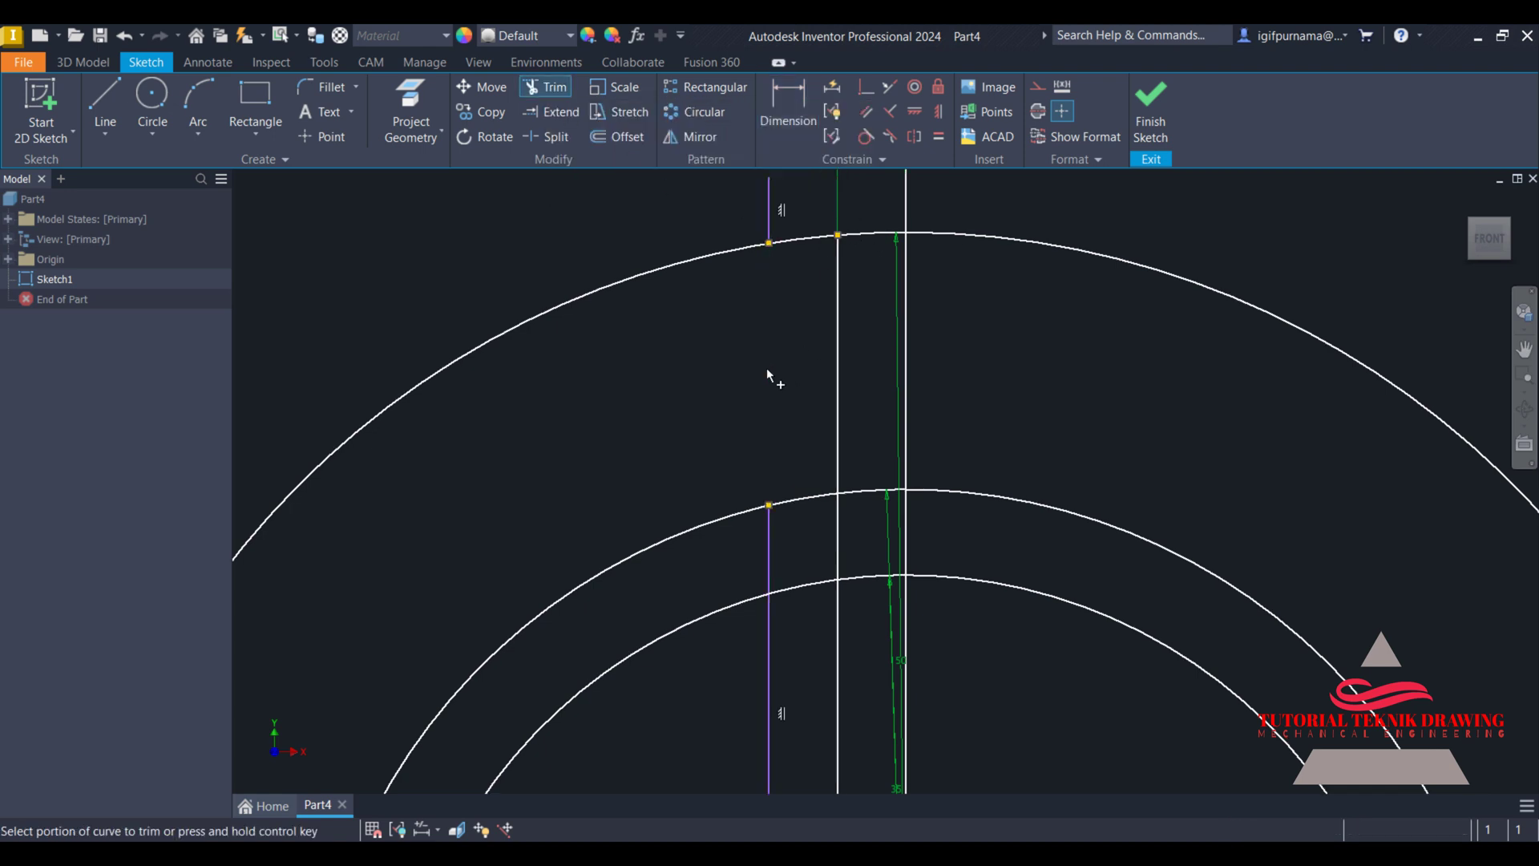
left_click(871, 241)
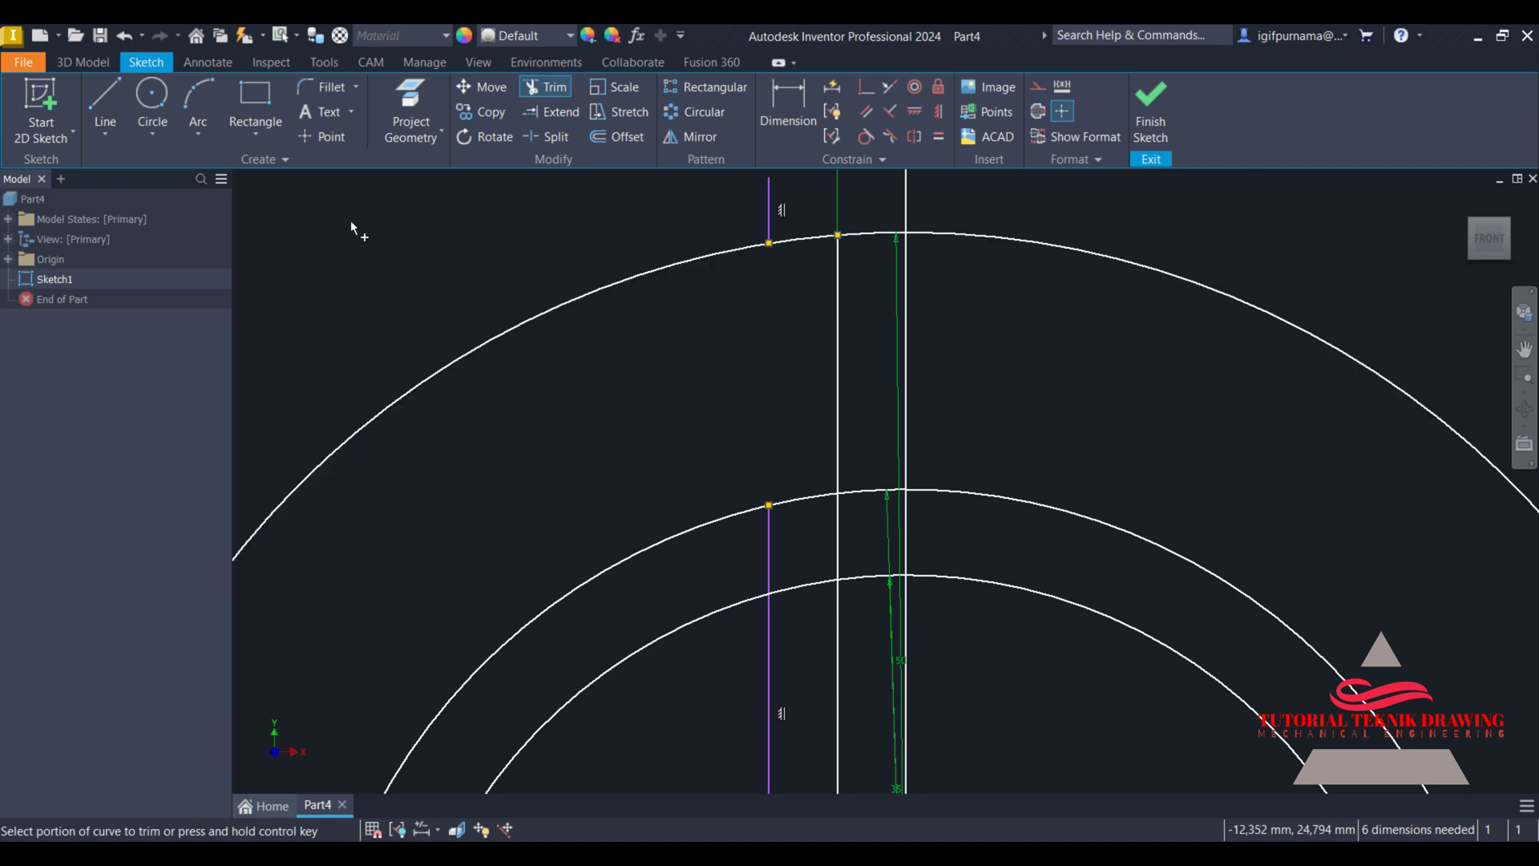
- Draw a three-point arc of 20 mm radius from the nearer line's end on the 50 mm circle to the farther line on the 35 mm circle
left_click(206, 141)
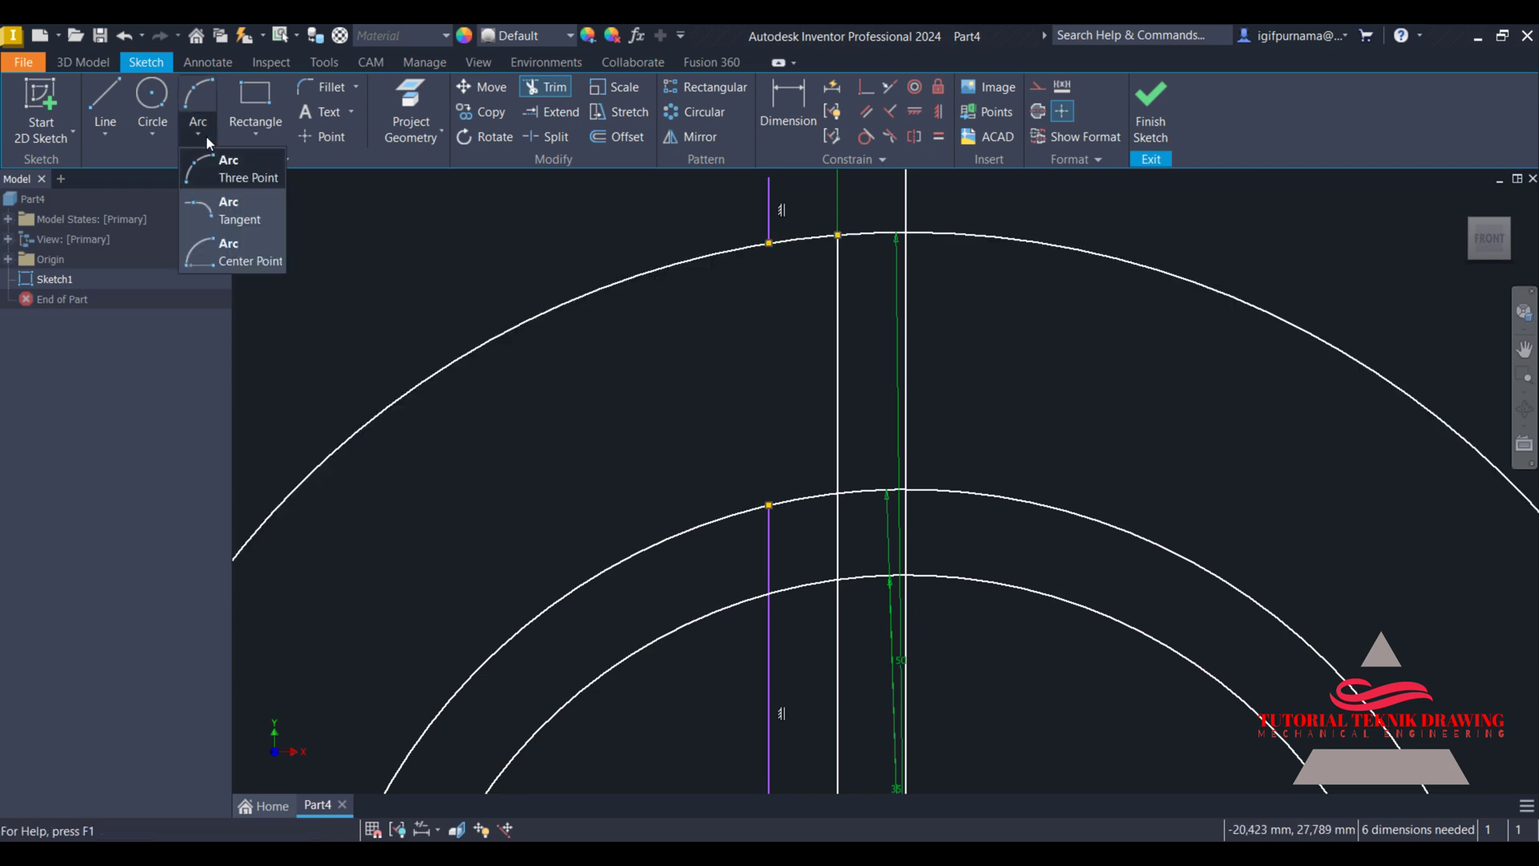
left_click(243, 181)
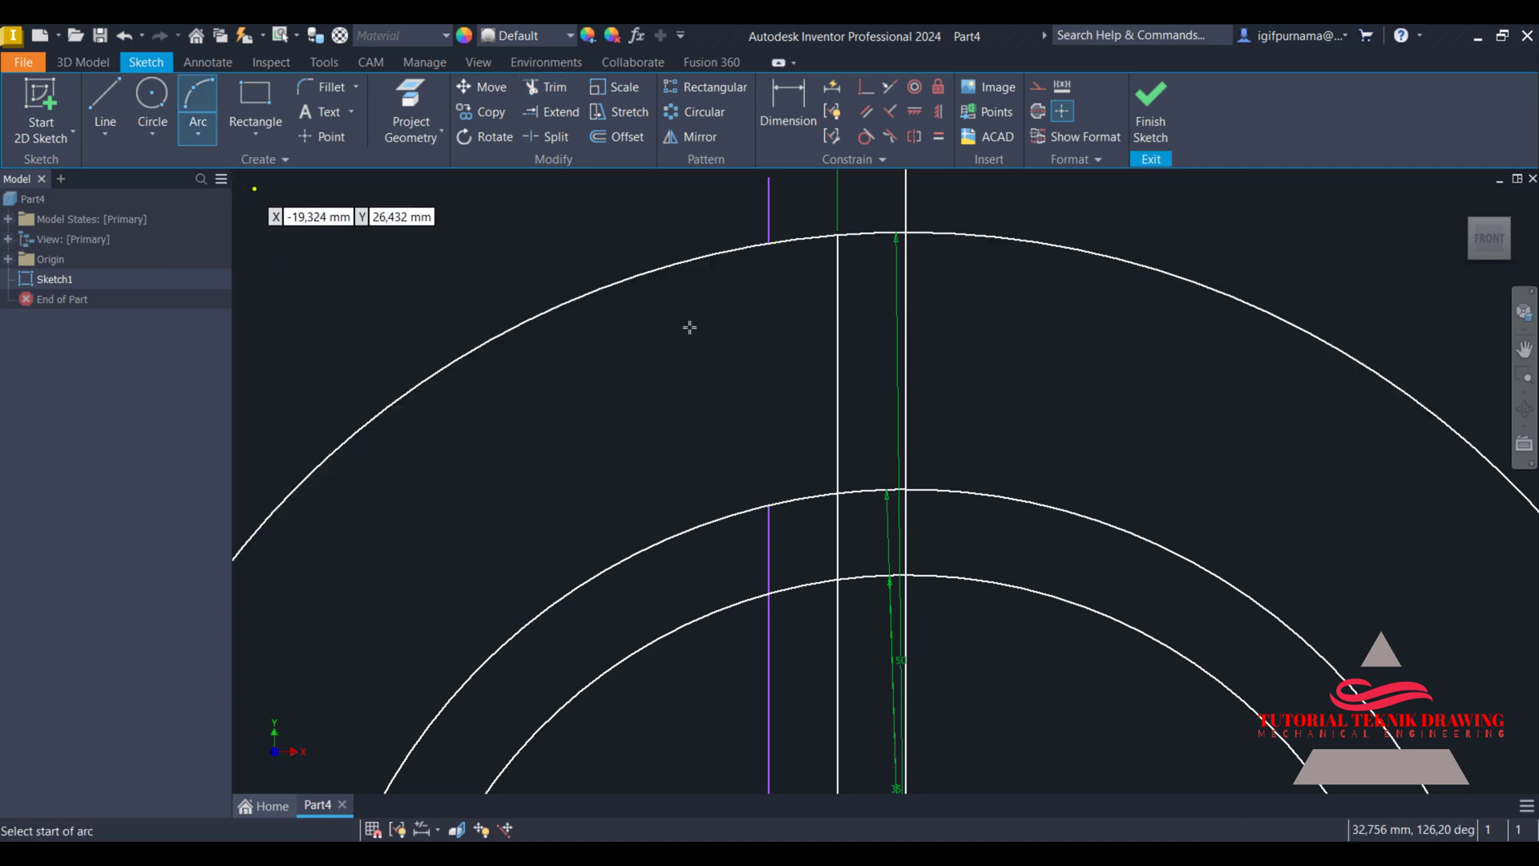
left_click(838, 235)
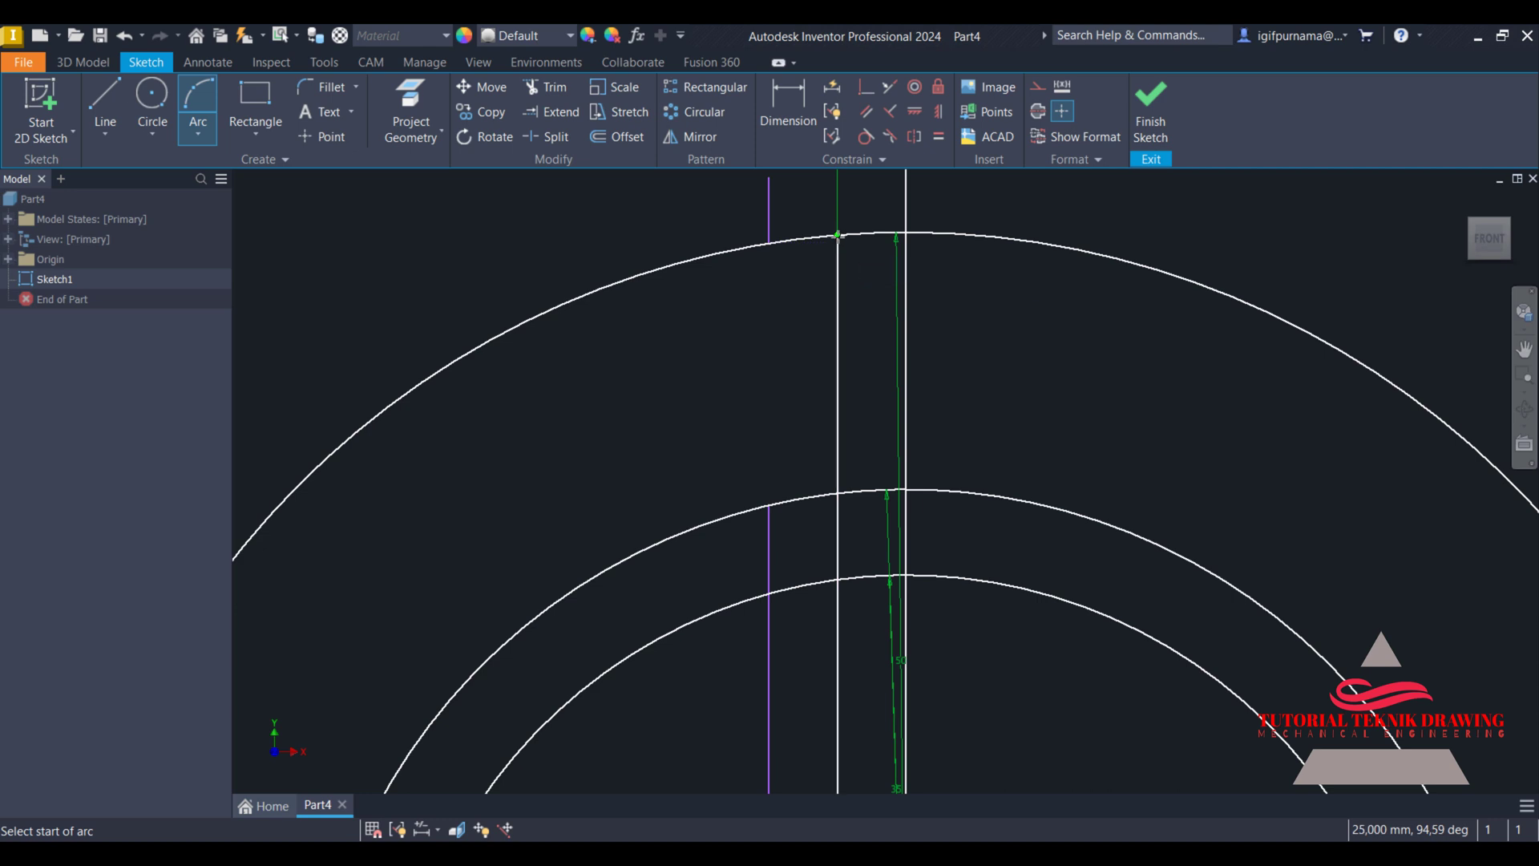
left_click(769, 505)
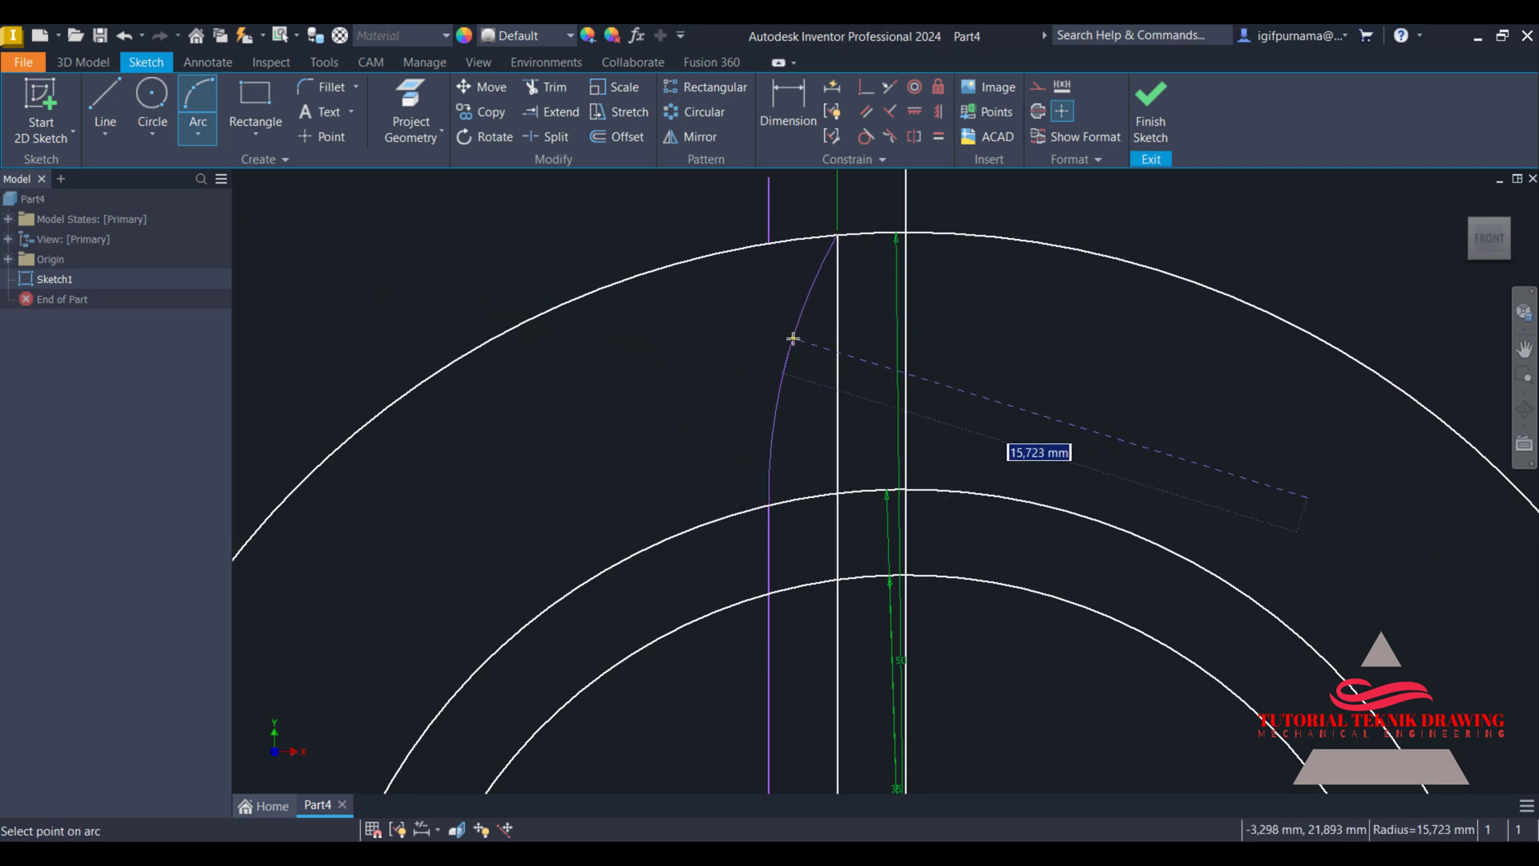
left_click(792, 338)
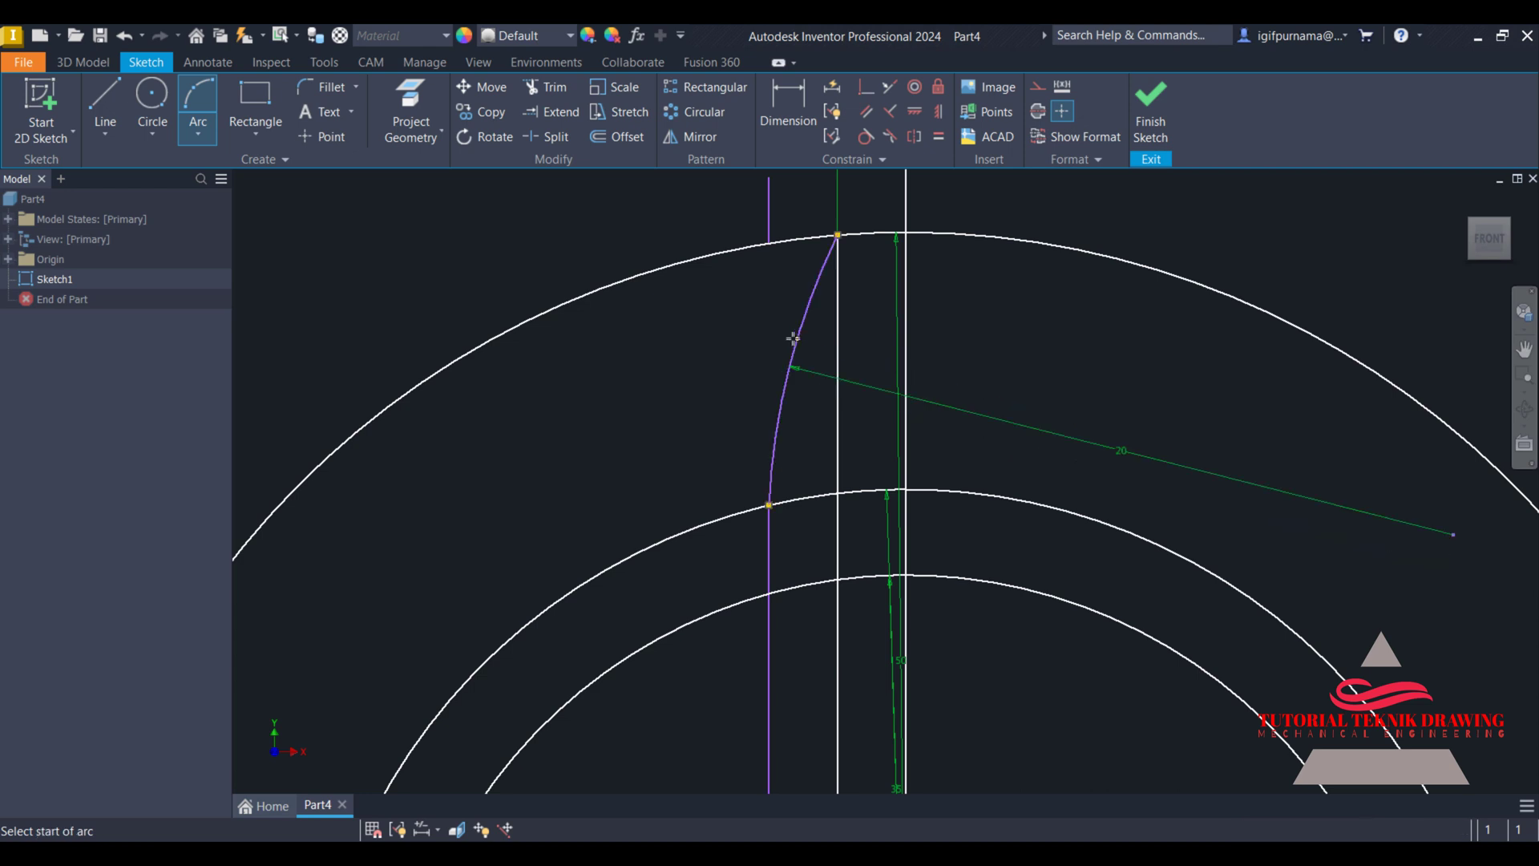
- Trim away the part of the farther vertical line that runs inside the innermost circle
right_click(794, 337)
left_click(854, 338)
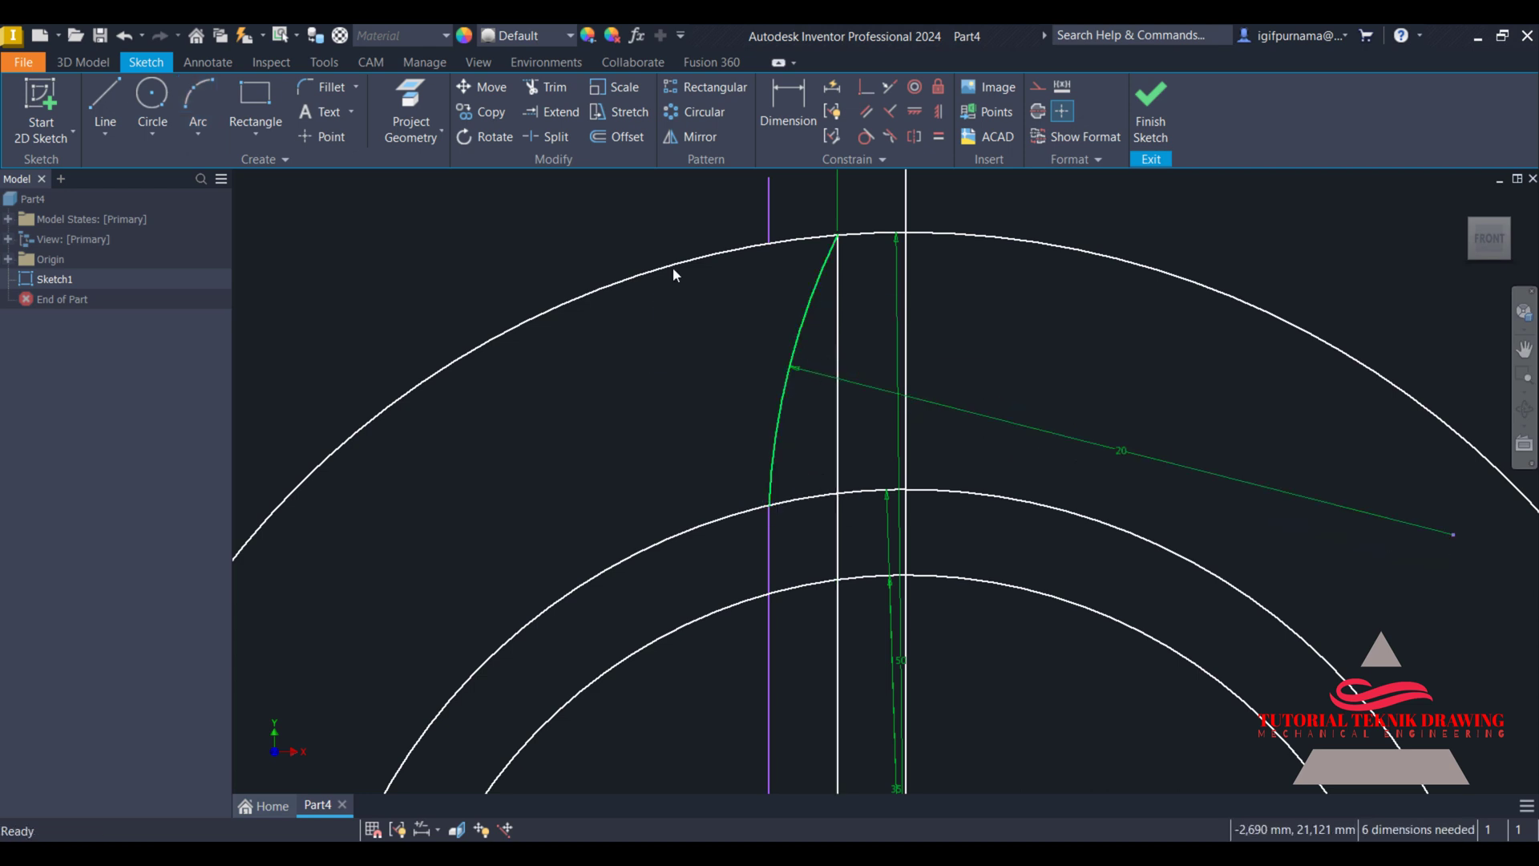
left_click(546, 90)
left_click(772, 769)
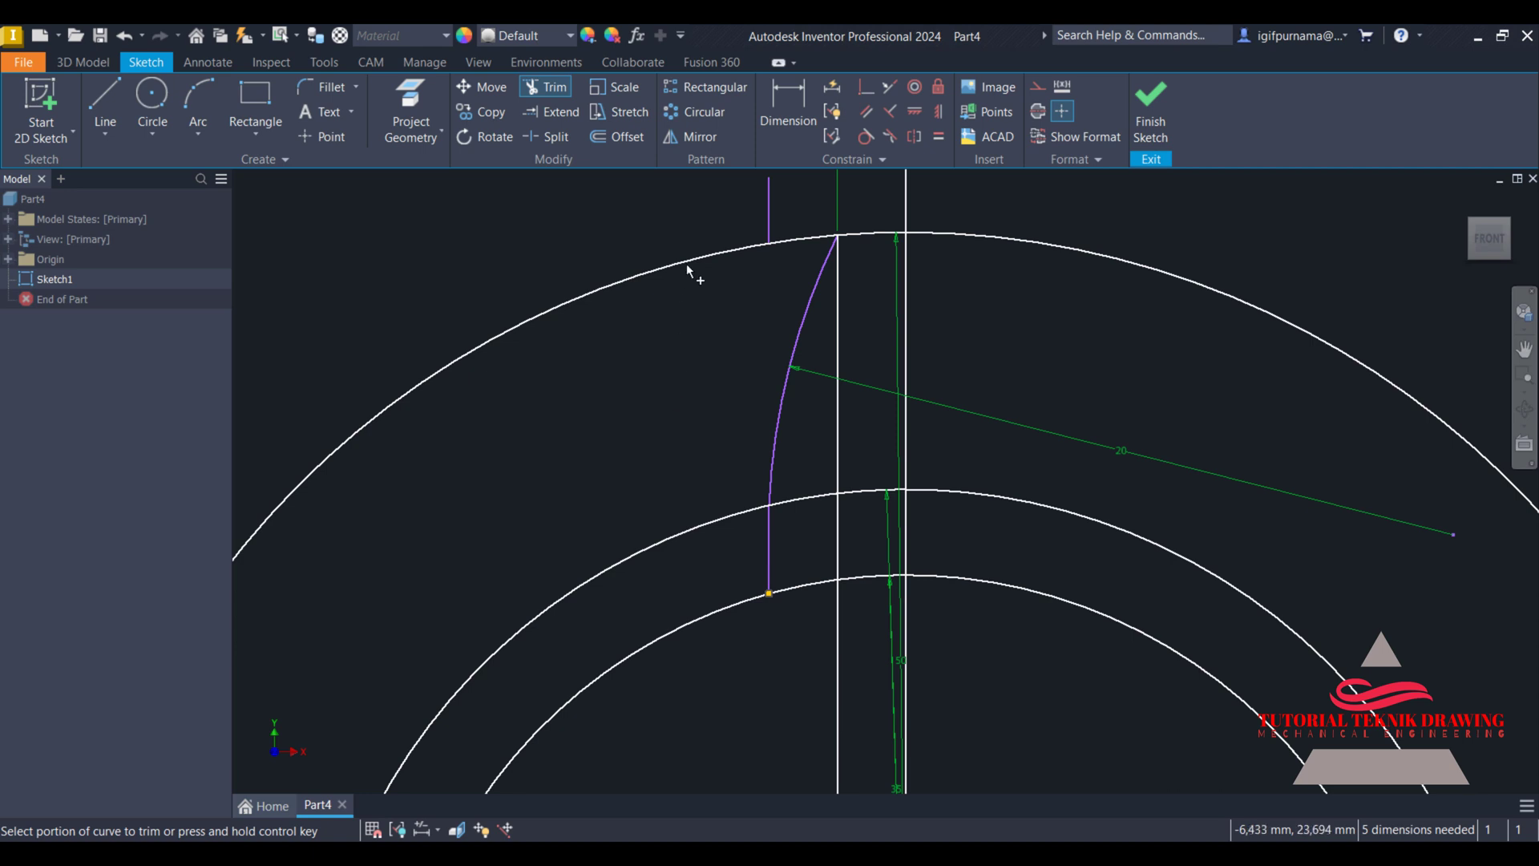
- Mirror the flank arc and the short vertical line beneath it about the vertical centre line
left_click(690, 138)
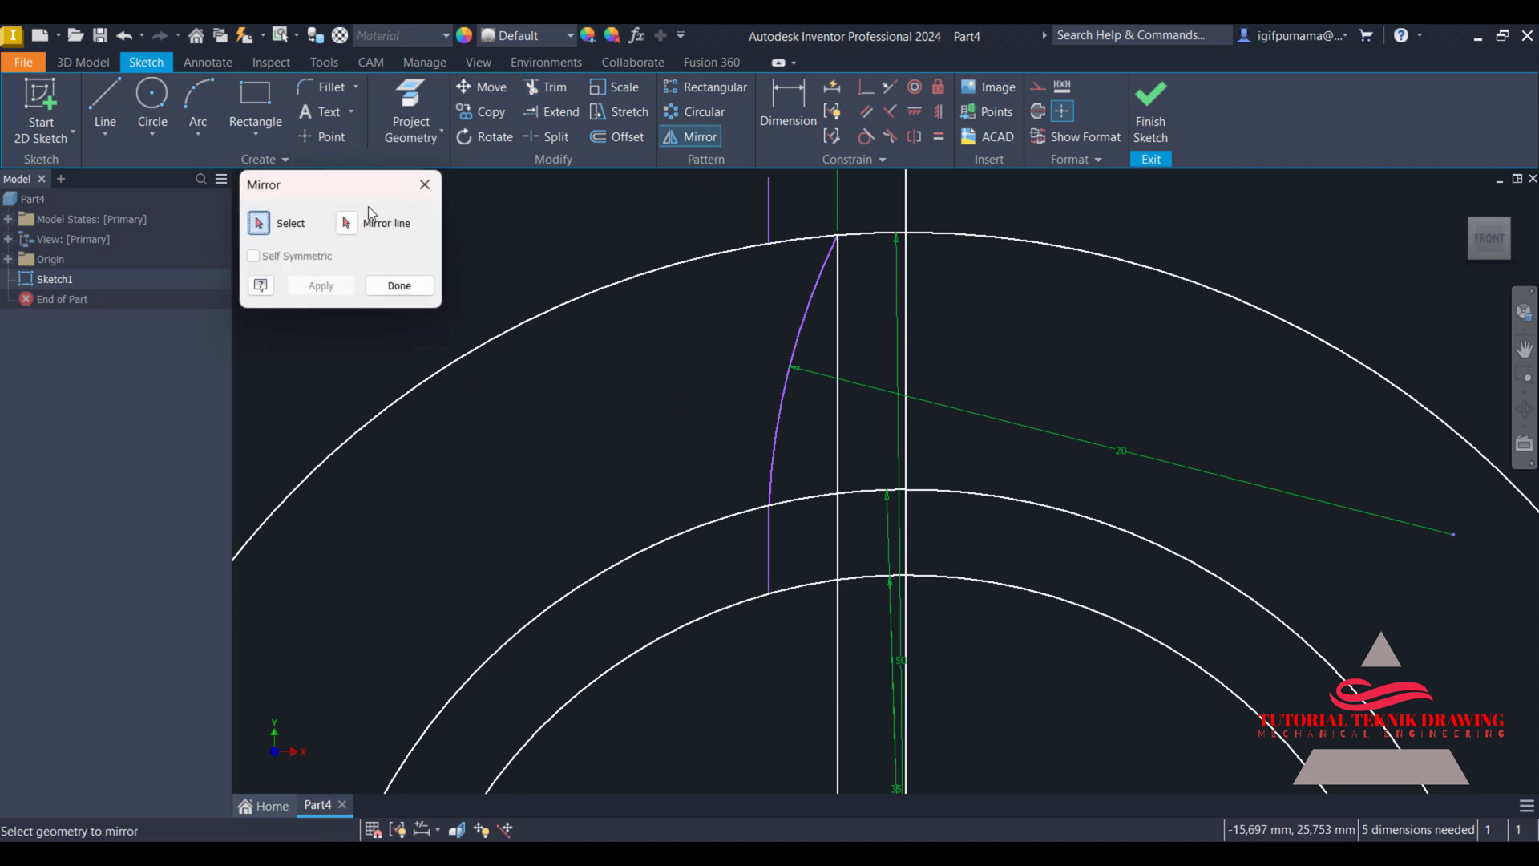
left_click(786, 401)
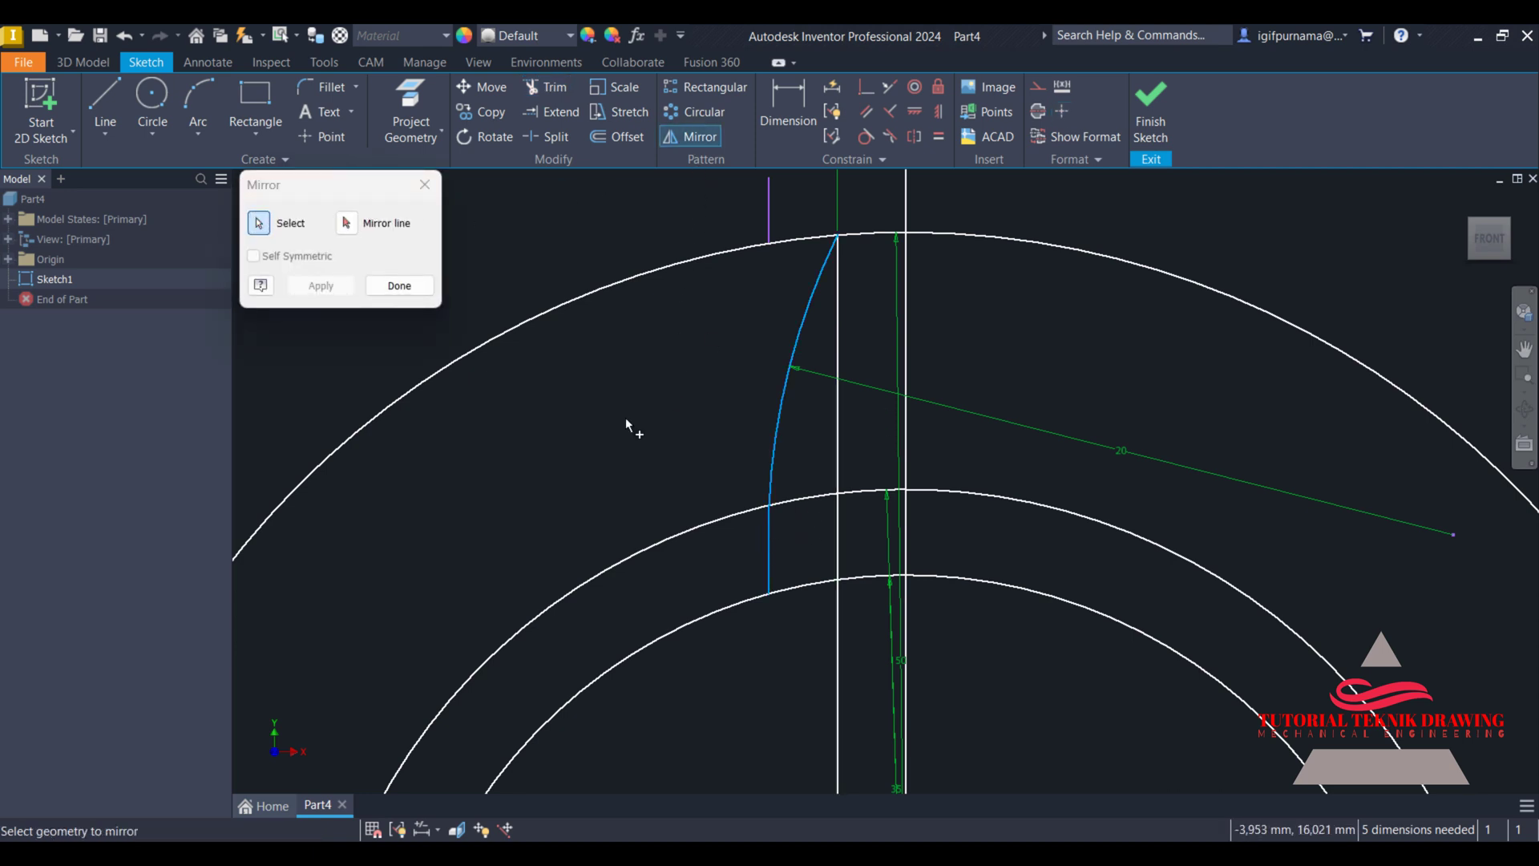
left_click(348, 226)
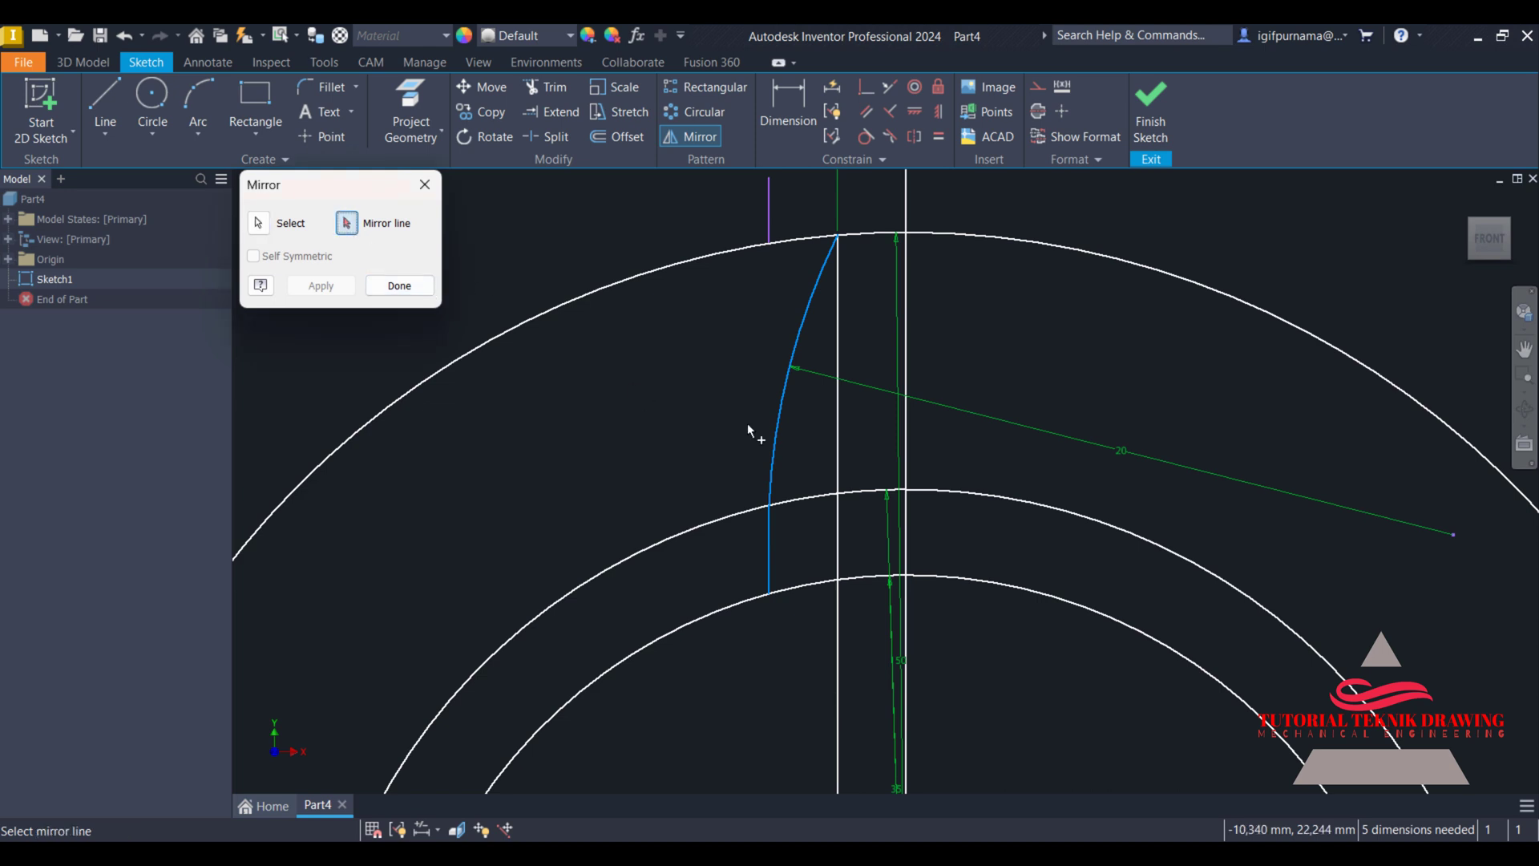
left_click(908, 342)
left_click(321, 285)
left_click(399, 285)
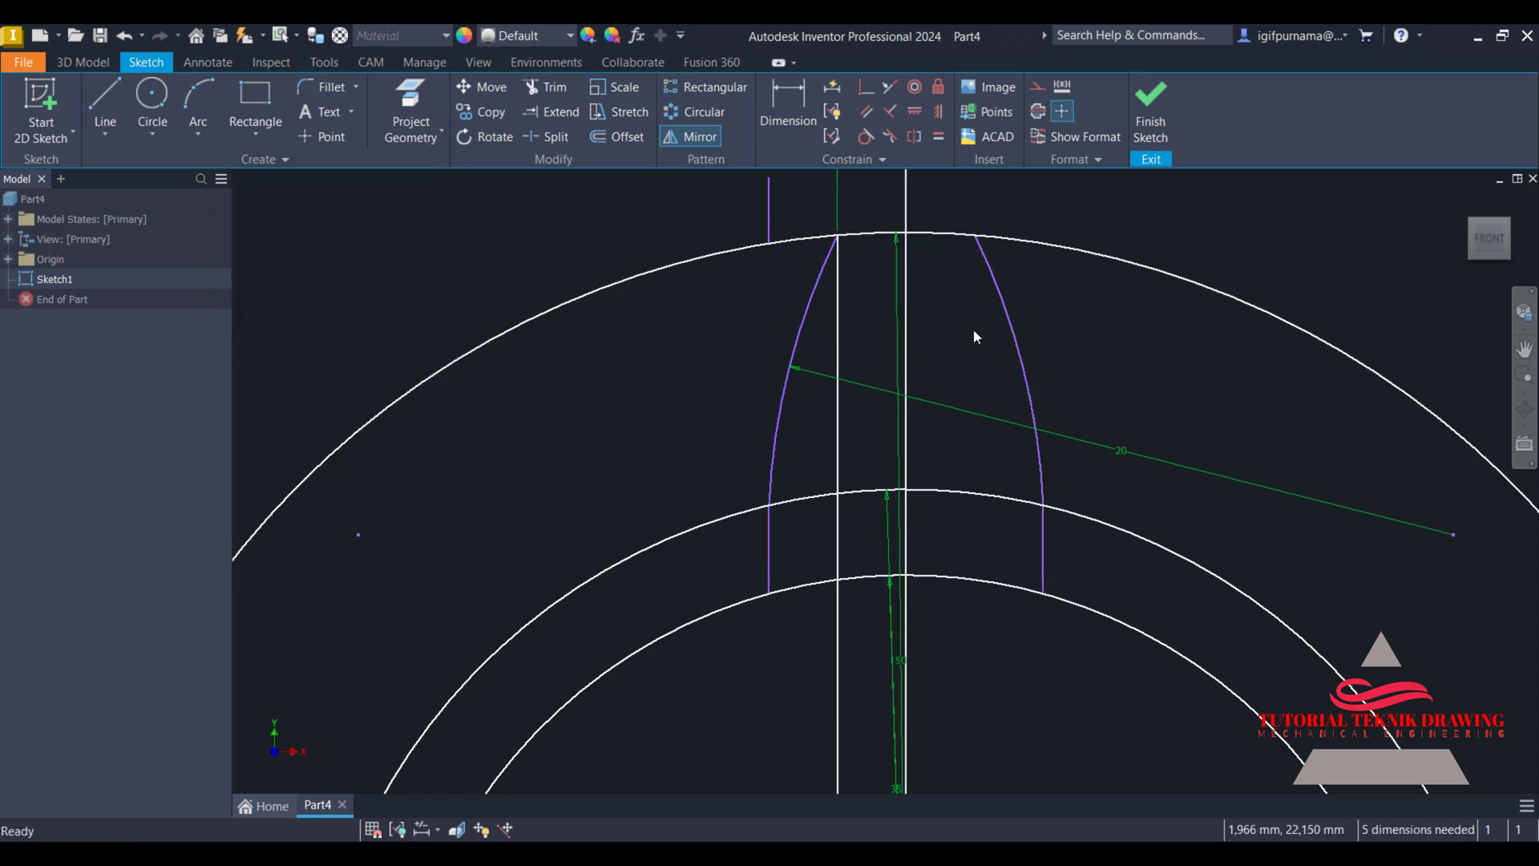
- Delete the leftover line segment above the outer circle and the 35 mm circle
right_click(768, 207)
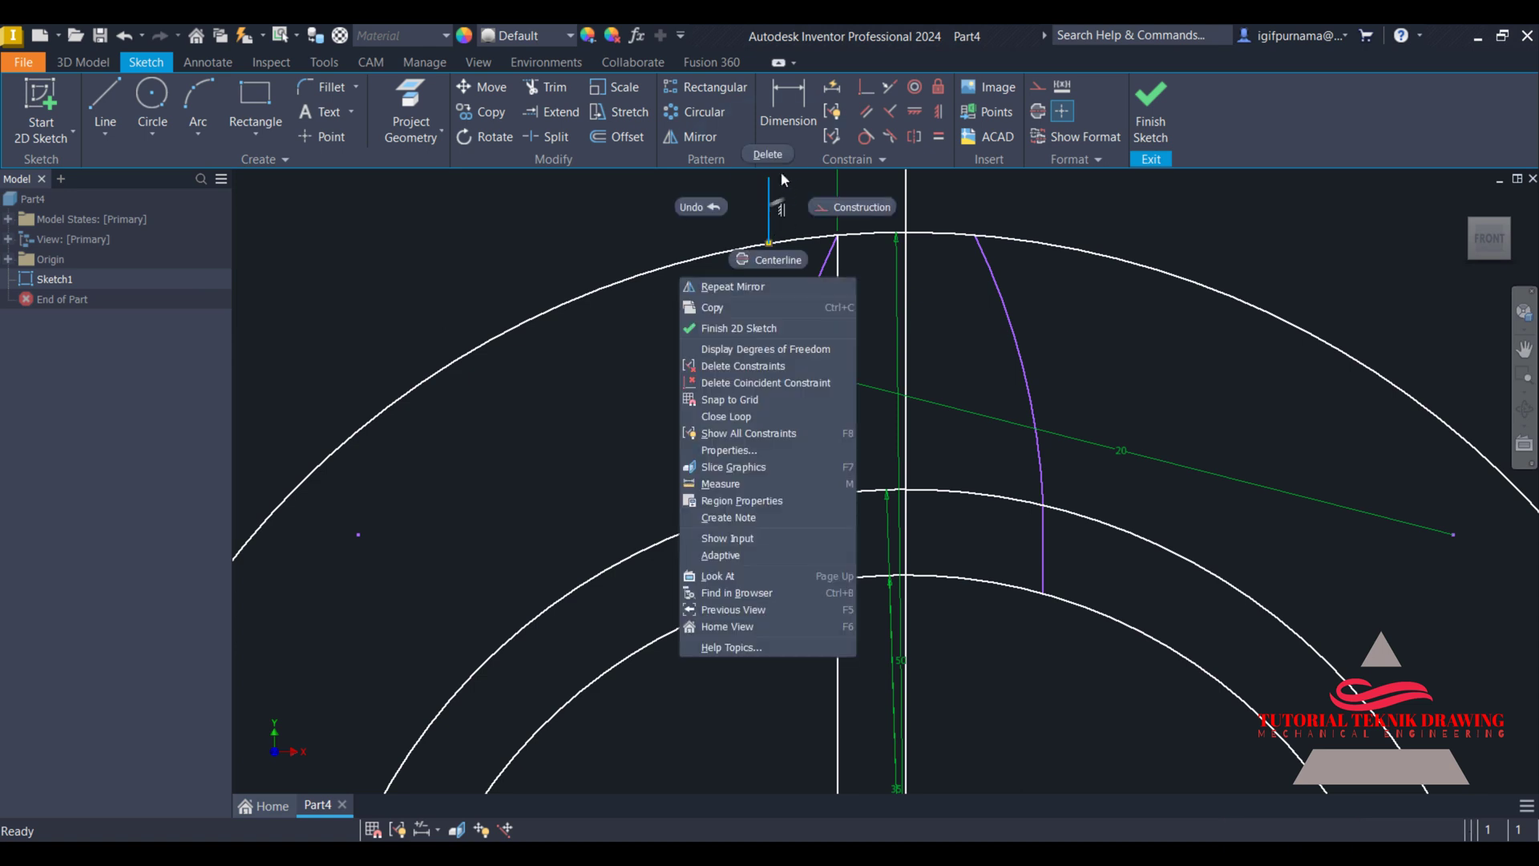
key("Delete")
right_click(677, 544)
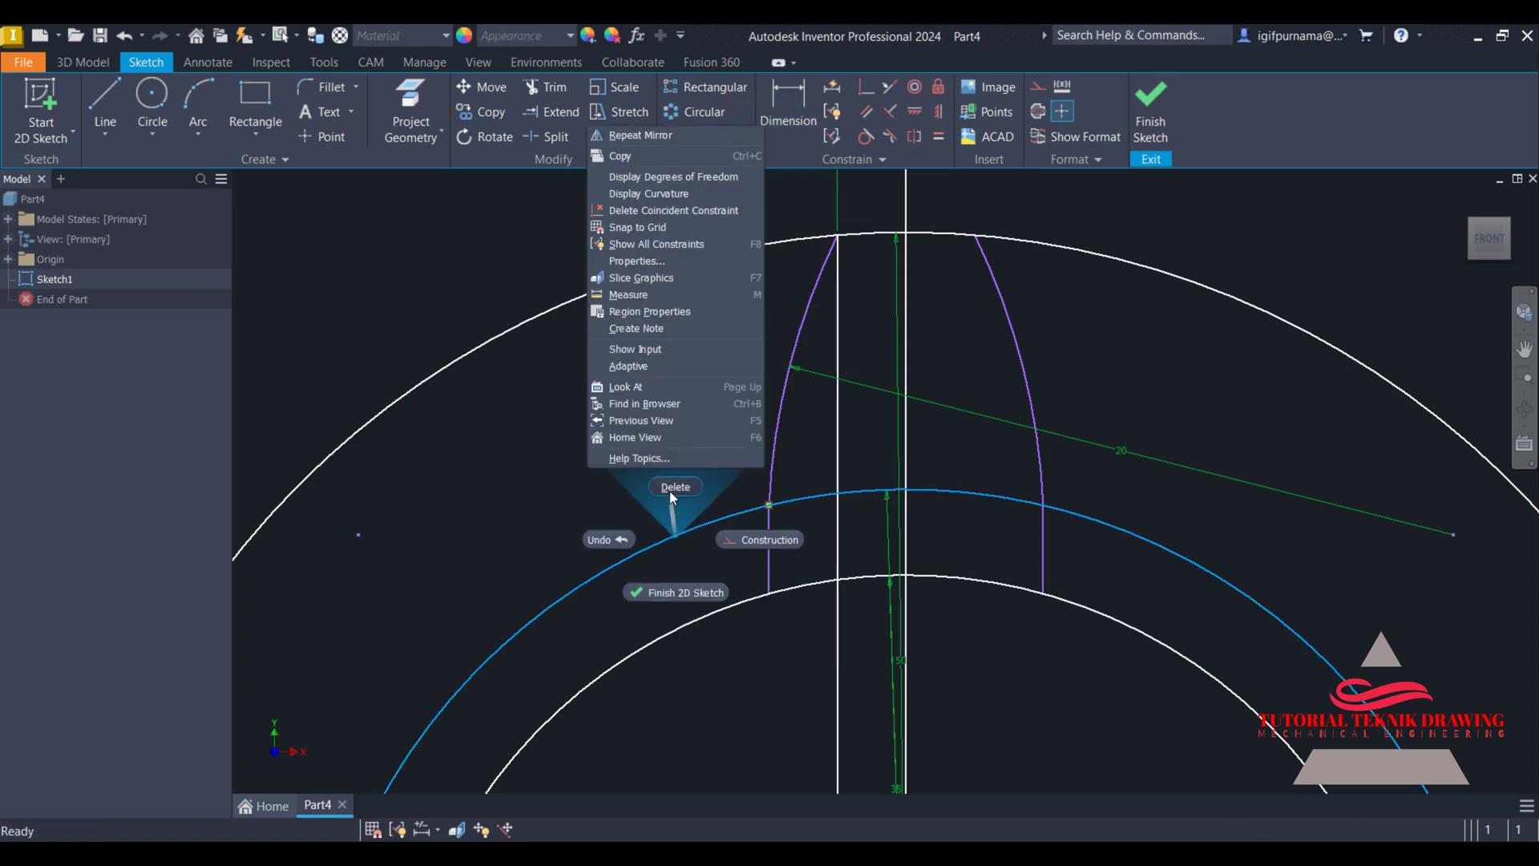
left_click(670, 489)
- Trim the 50 mm circle so that only the arc between the two tooth flanks remains
key("x")
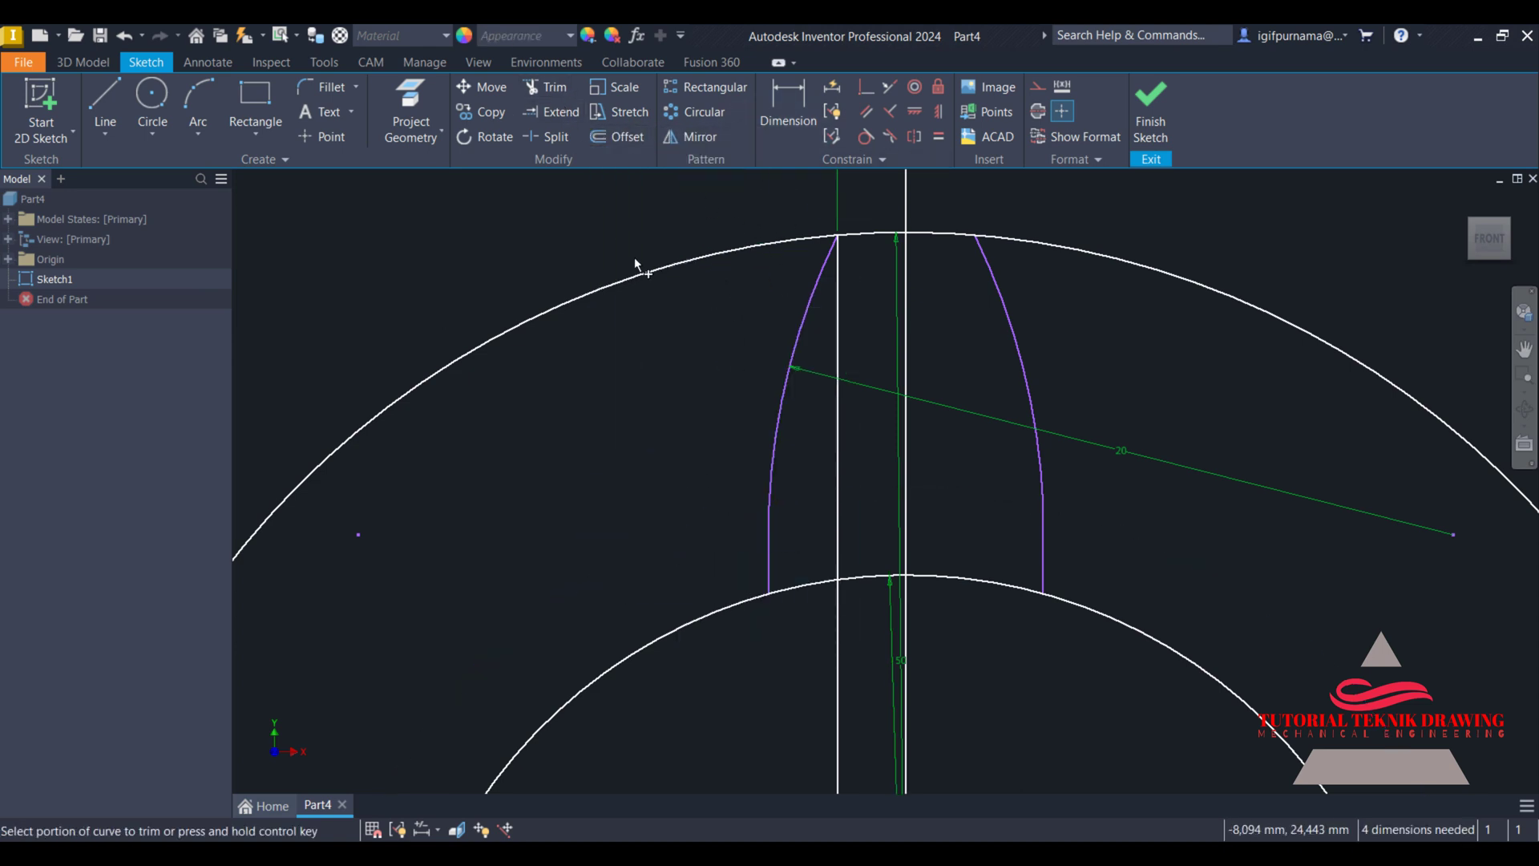
left_click(635, 281)
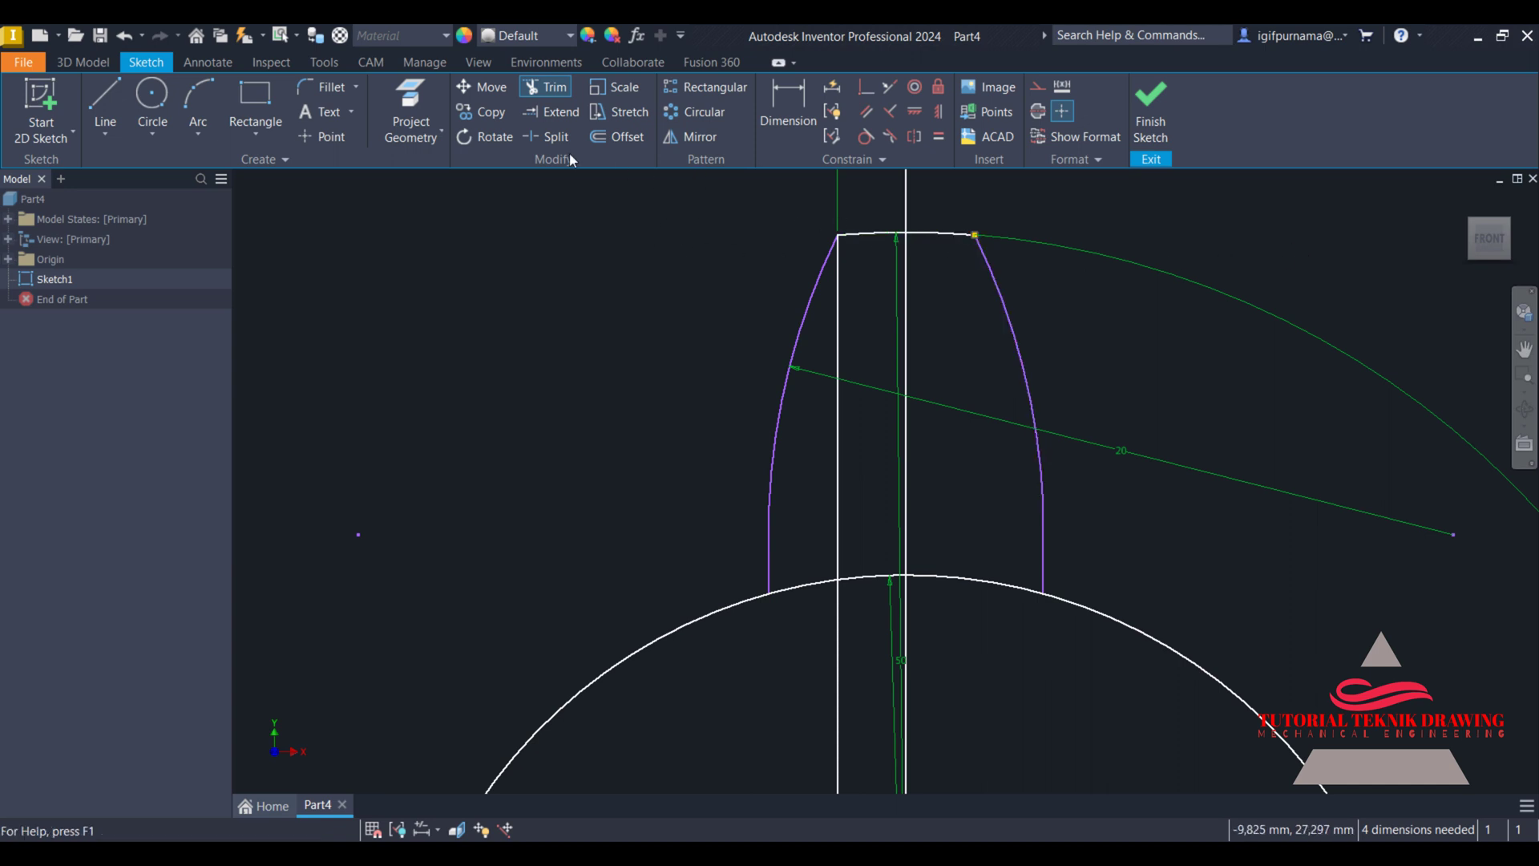
left_click(682, 138)
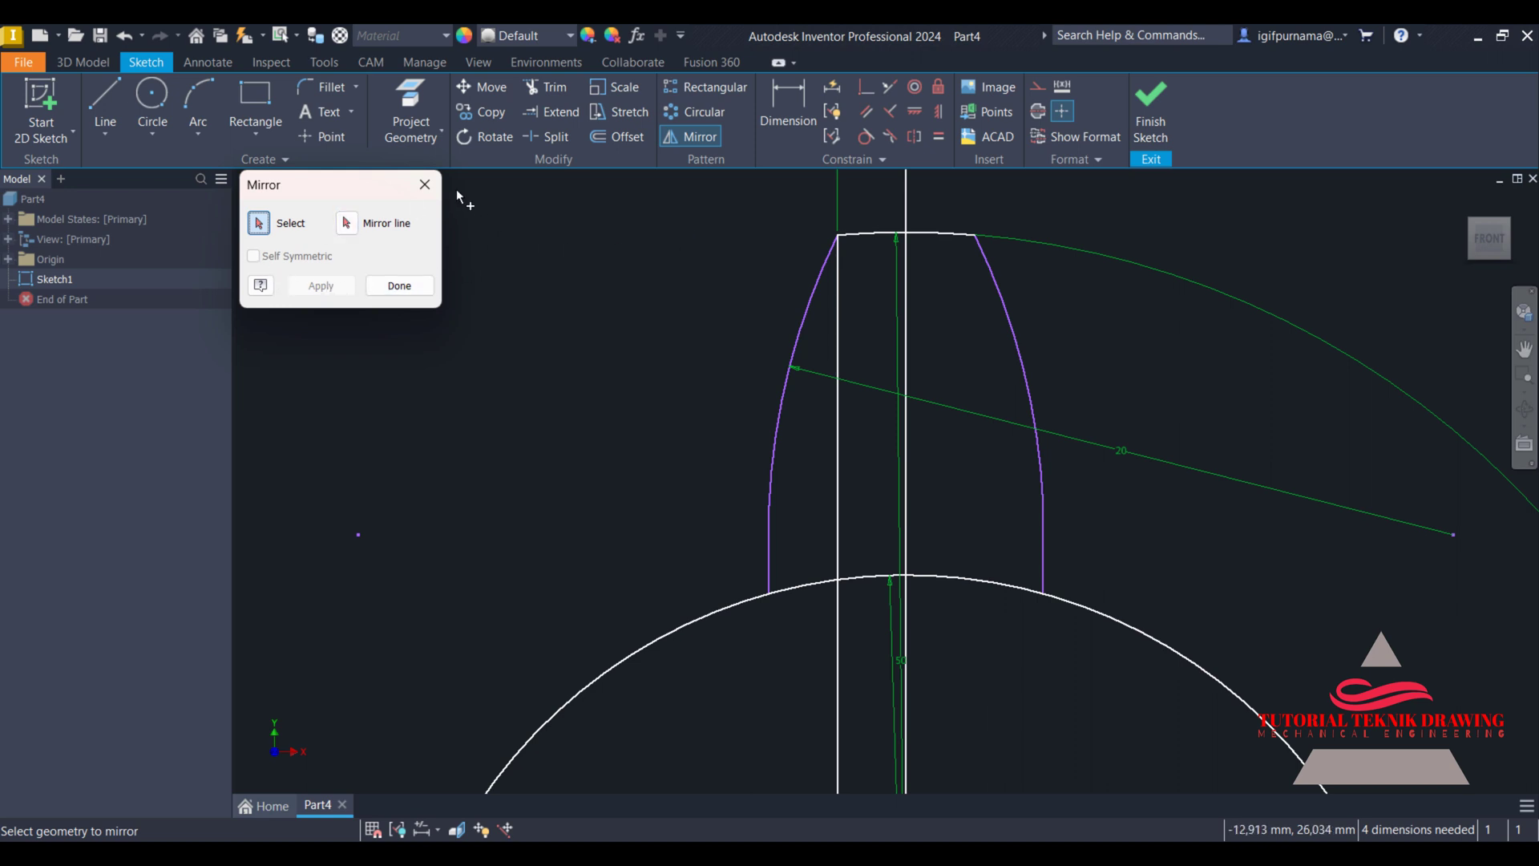
left_click(437, 178)
- Fillet both tip corners of the tooth with a 1 mm radius
left_click(327, 88)
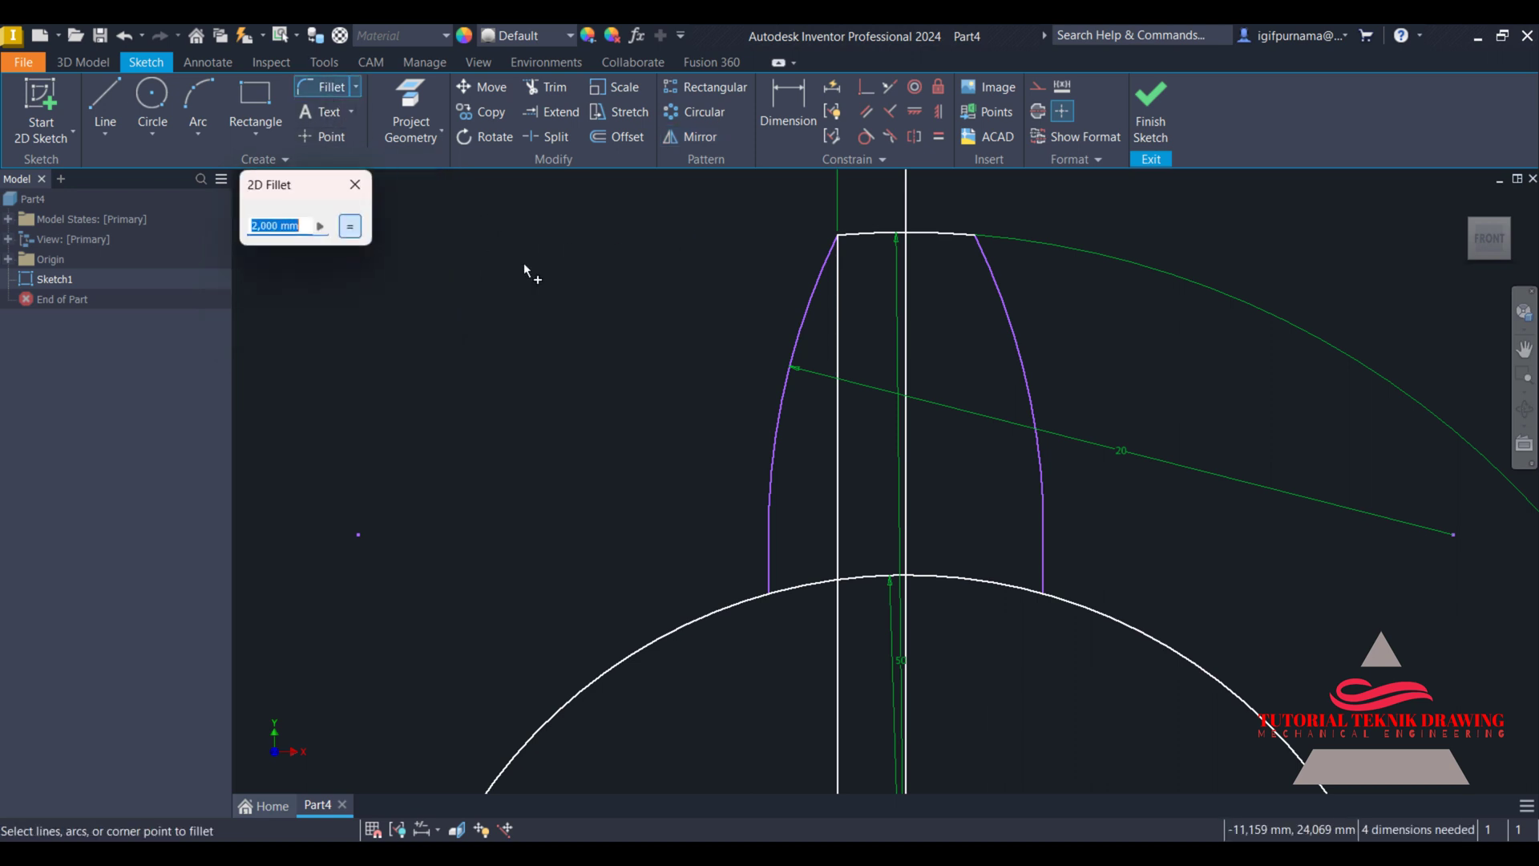
type("1")
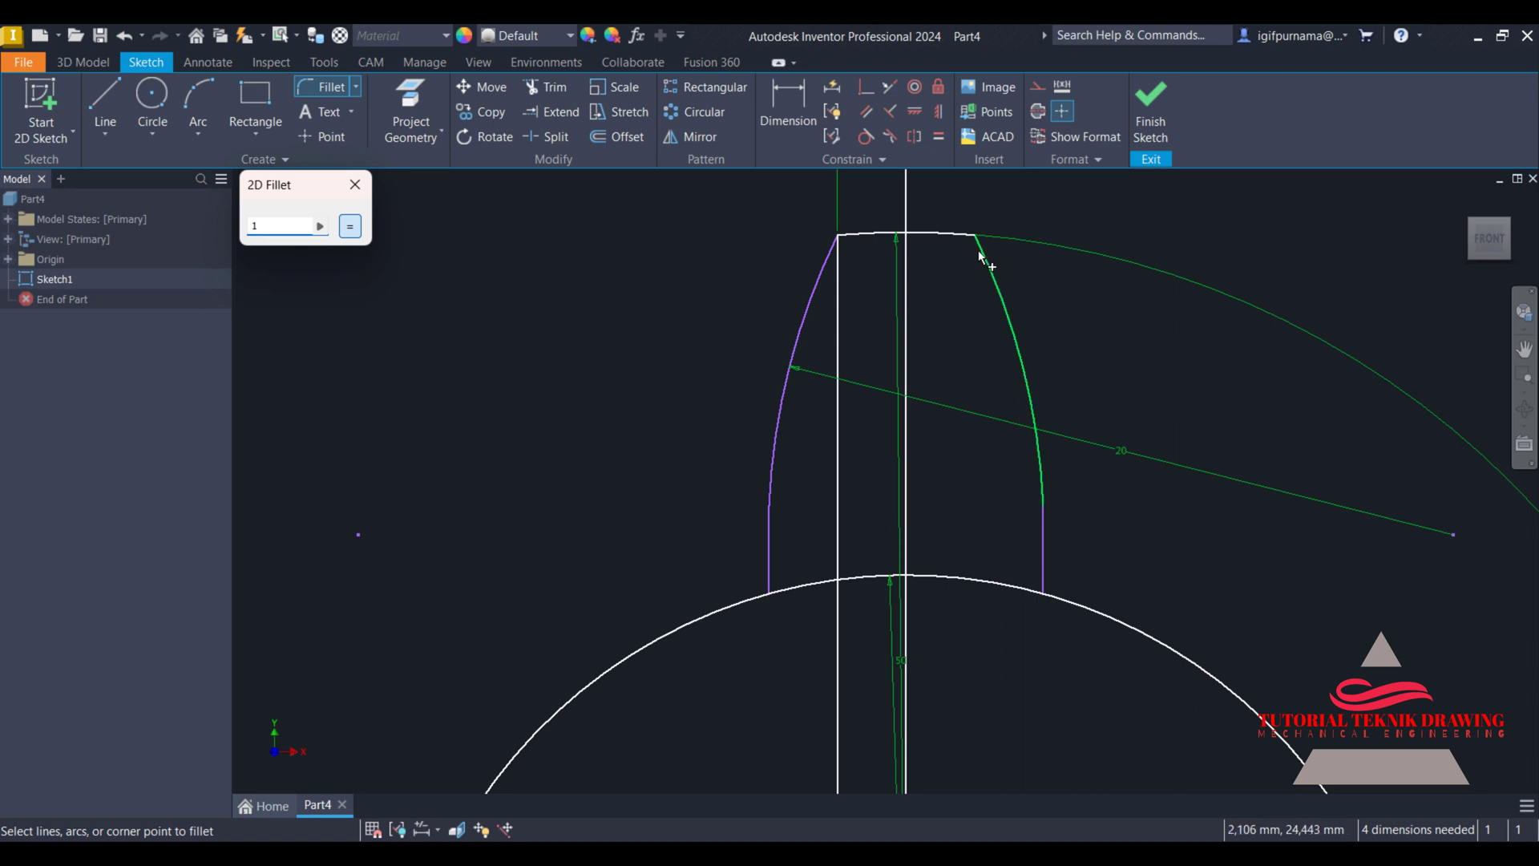
left_click(947, 239)
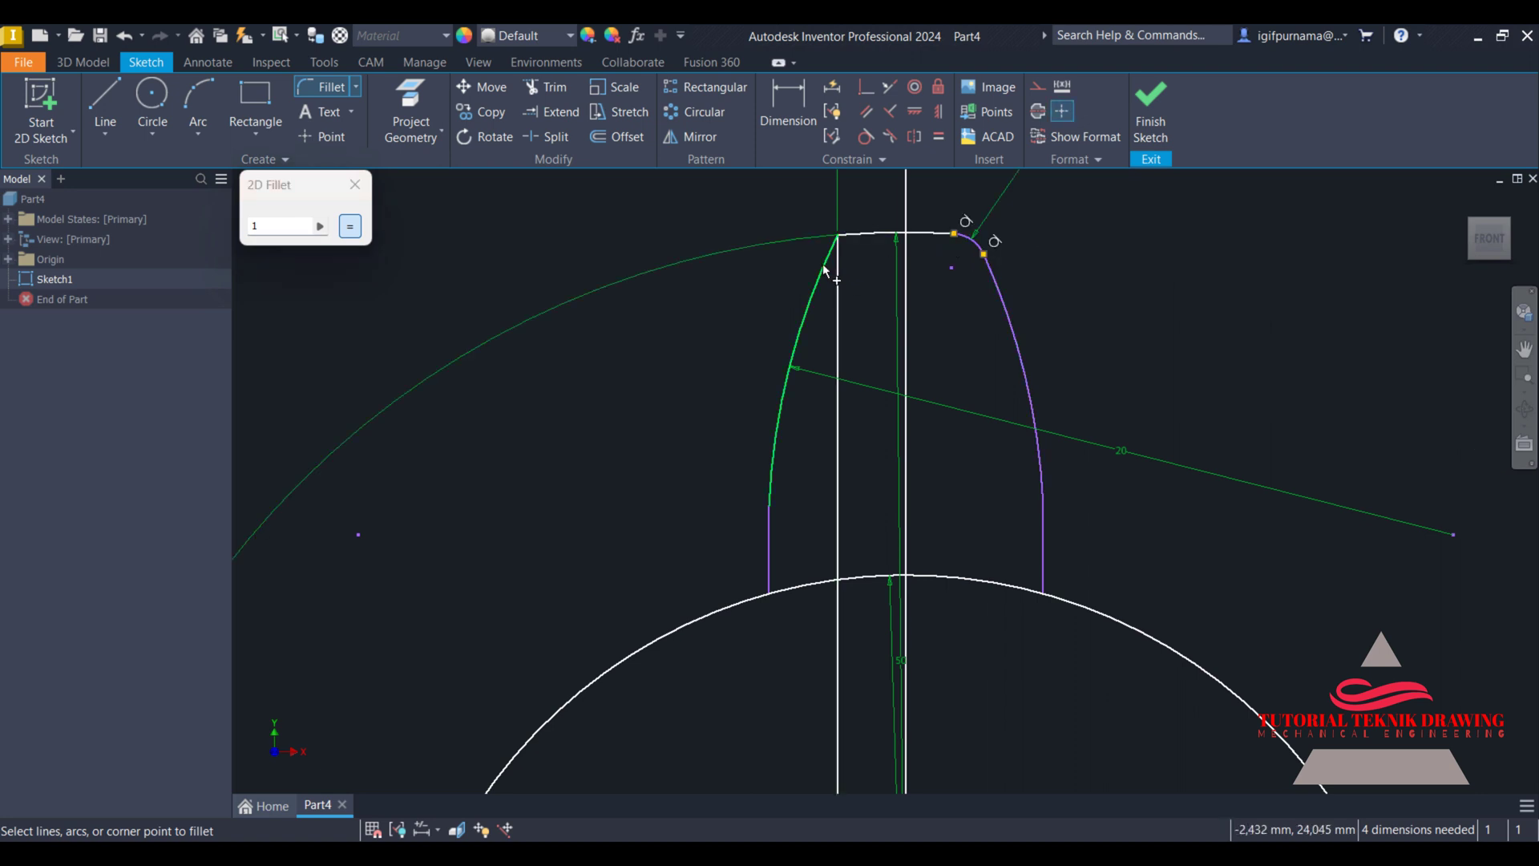
left_click(862, 244)
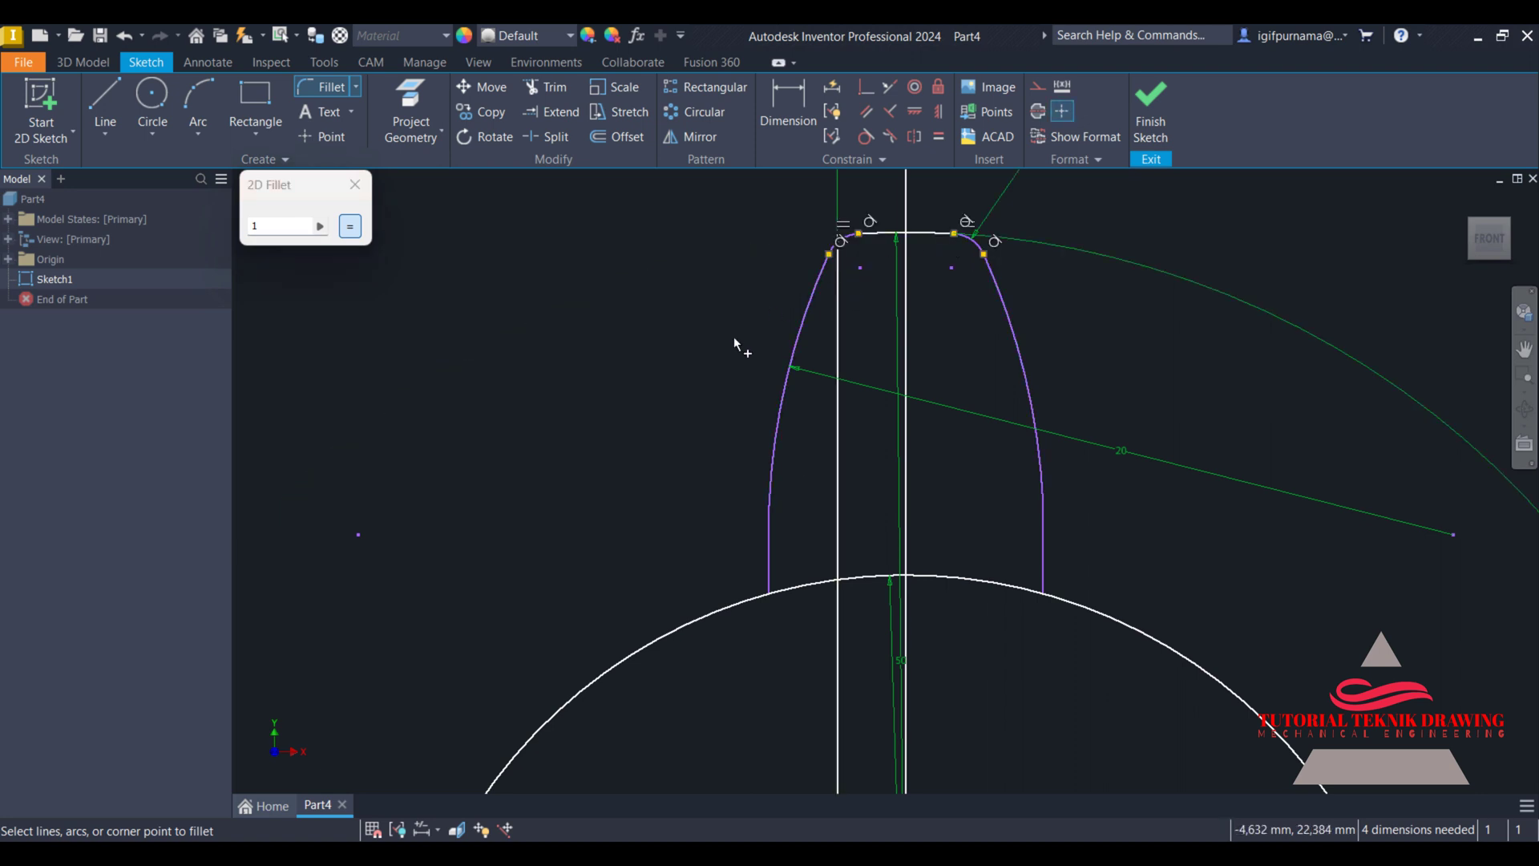
right_click(842, 338)
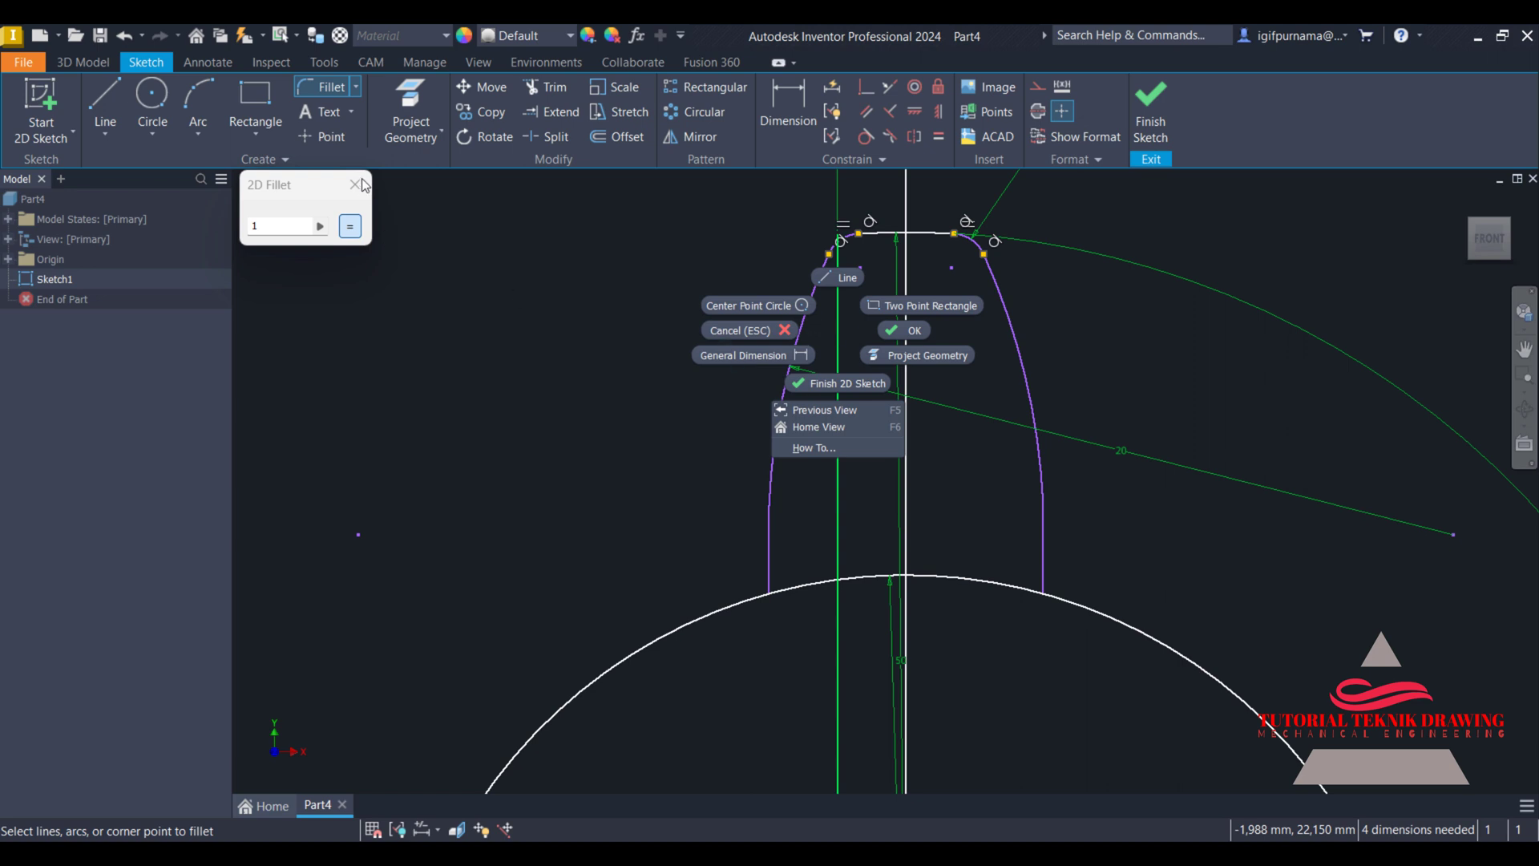
left_click(355, 184)
left_click(355, 184)
- Delete the vertical line 2 mm from the centre and the drawn vertical centre line
right_click(844, 299)
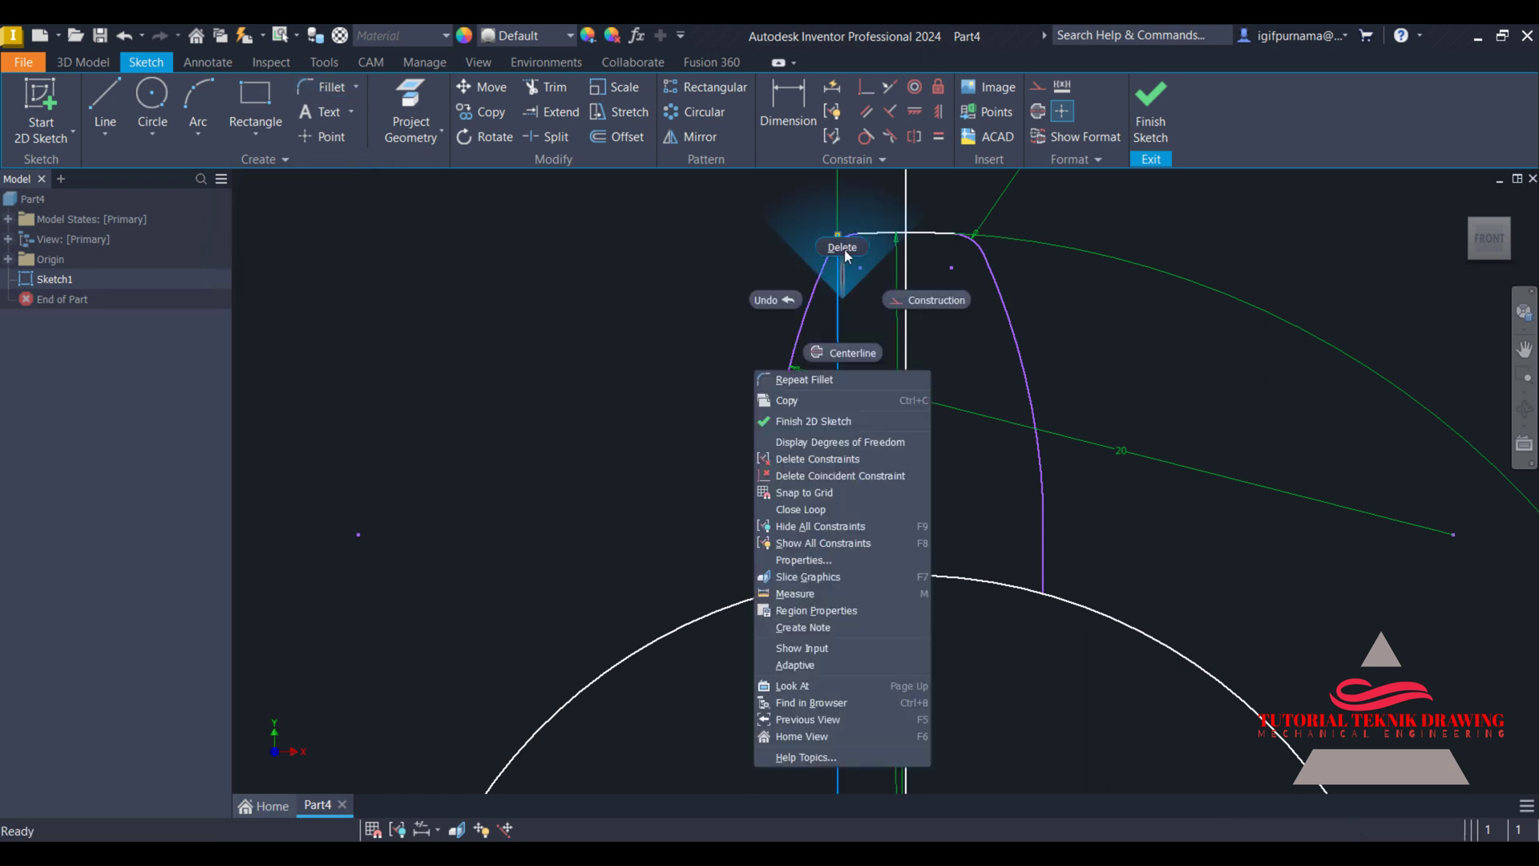
left_click(844, 249)
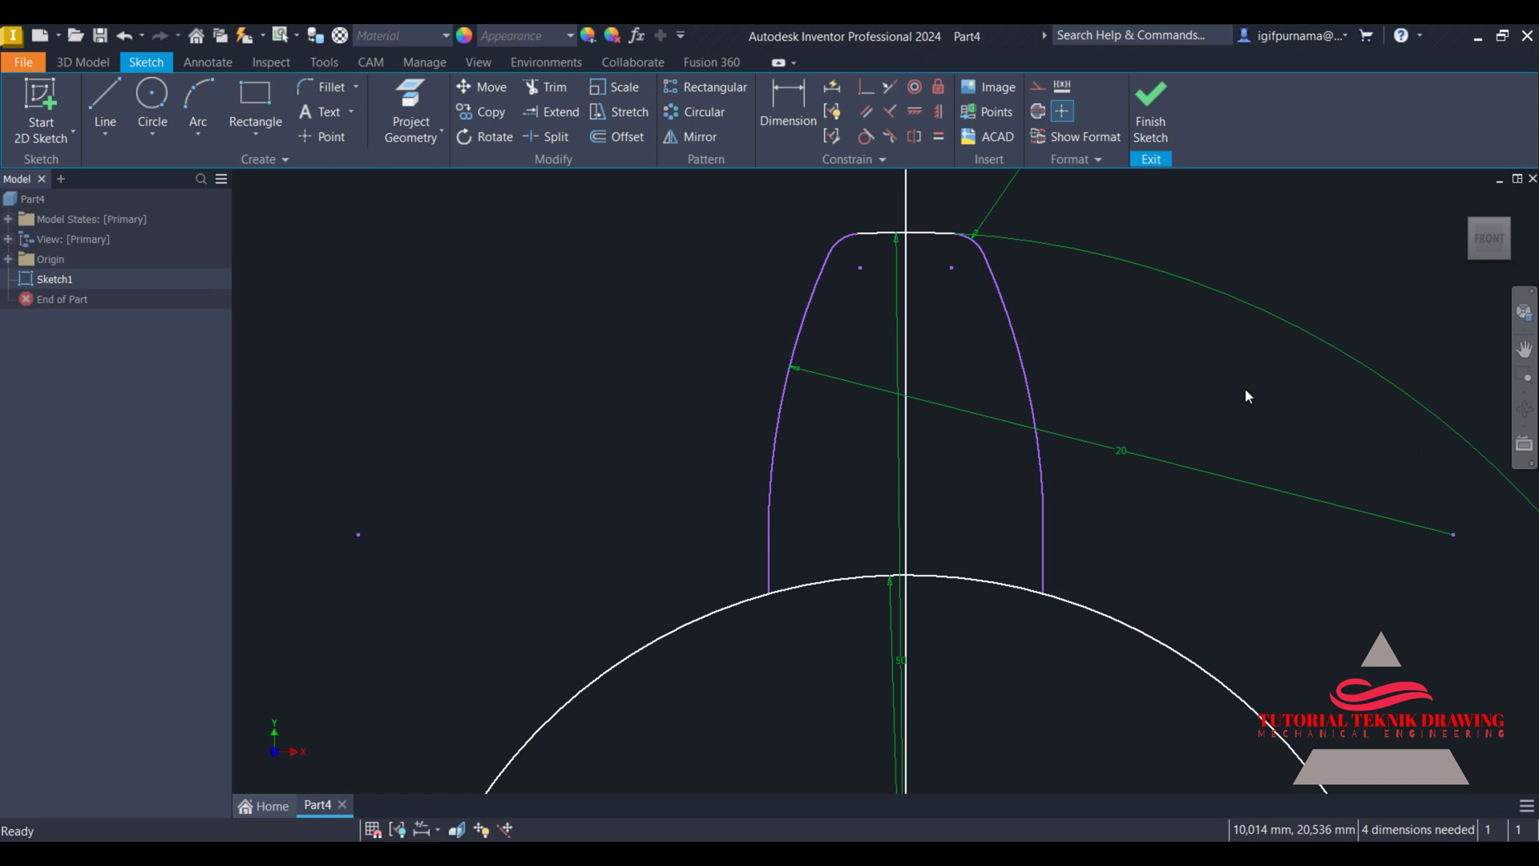
right_click(909, 428)
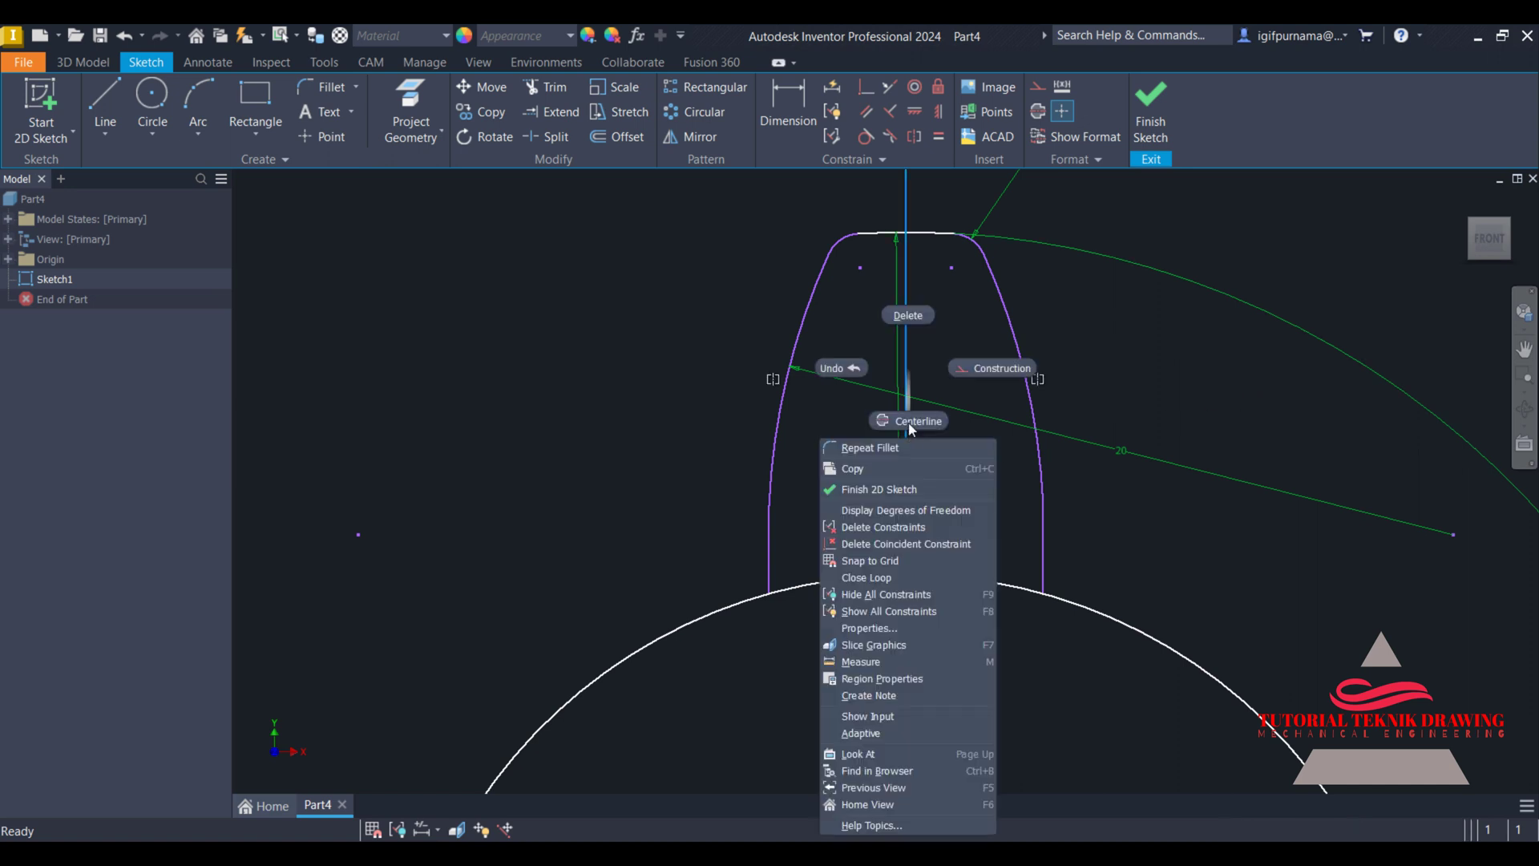
left_click(918, 317)
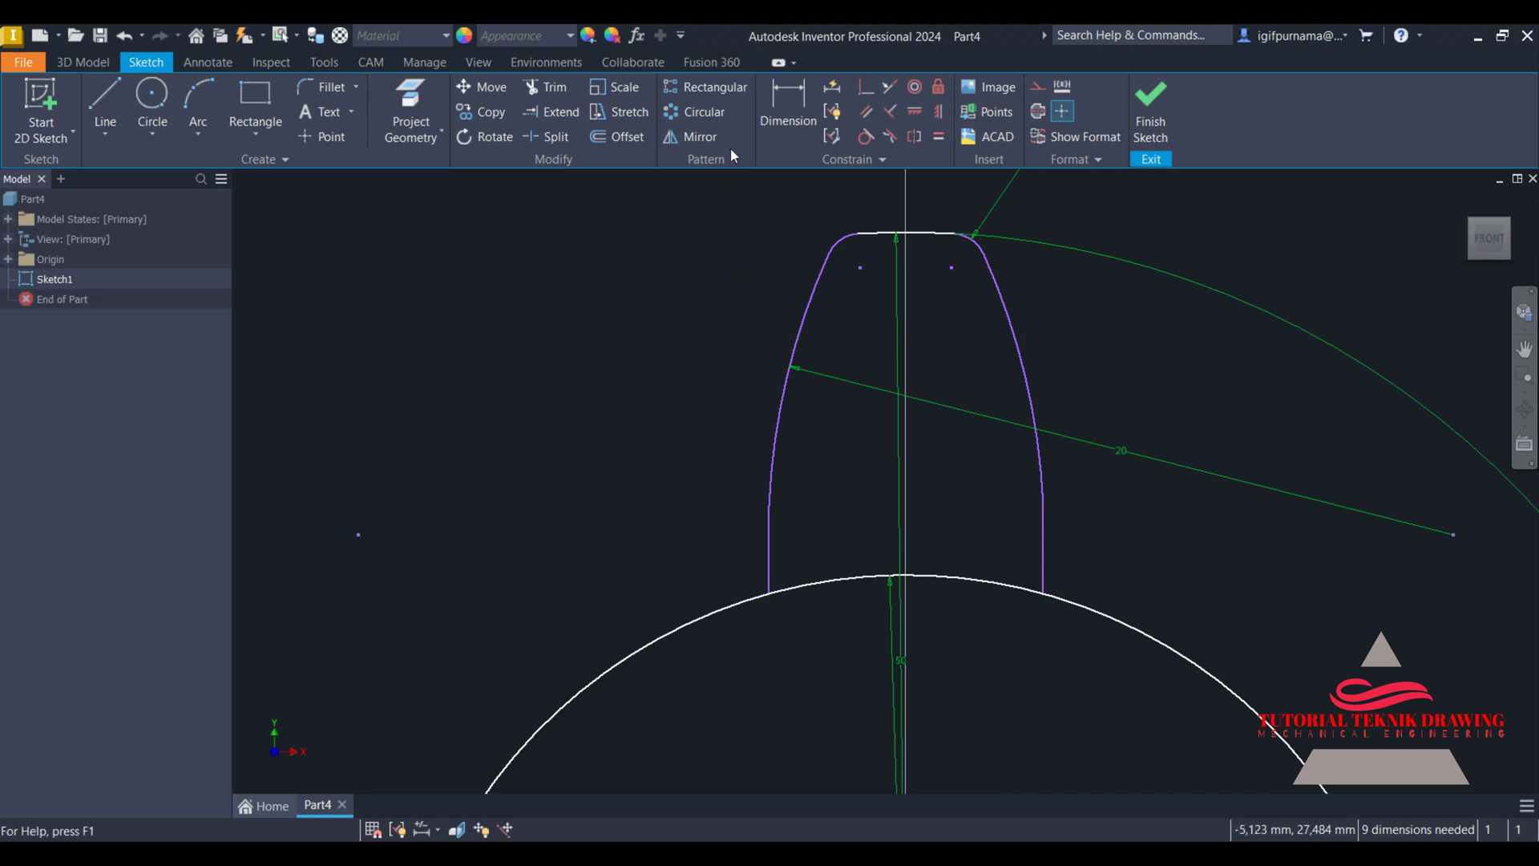
- Create a circular pattern of the whole tooth profile around the inner circle's centre with 7 instances over 360 degrees
left_click(704, 118)
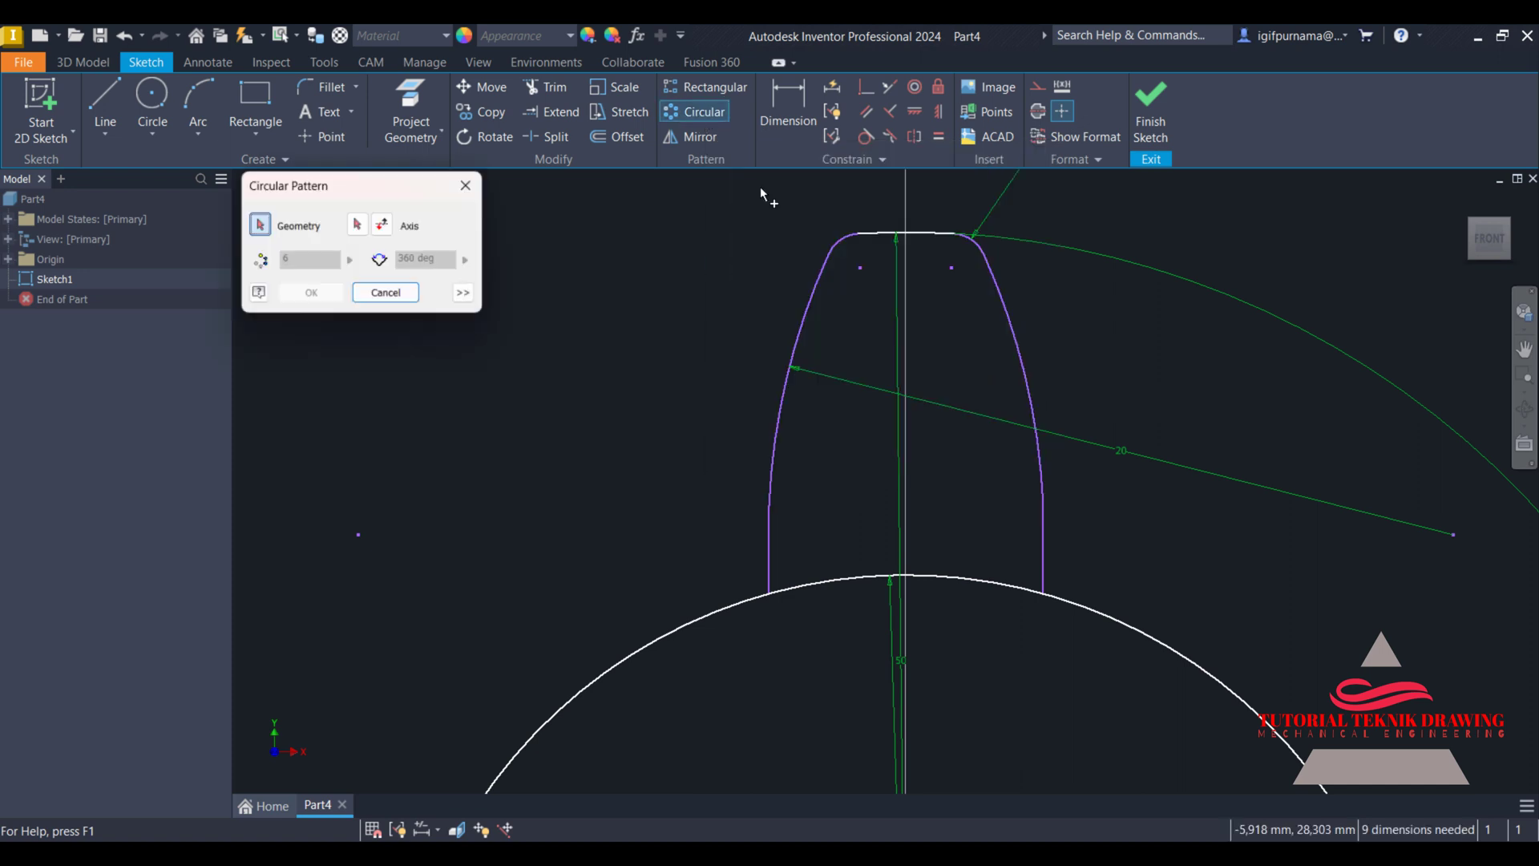
left_click_drag(1140, 505, 733, 186)
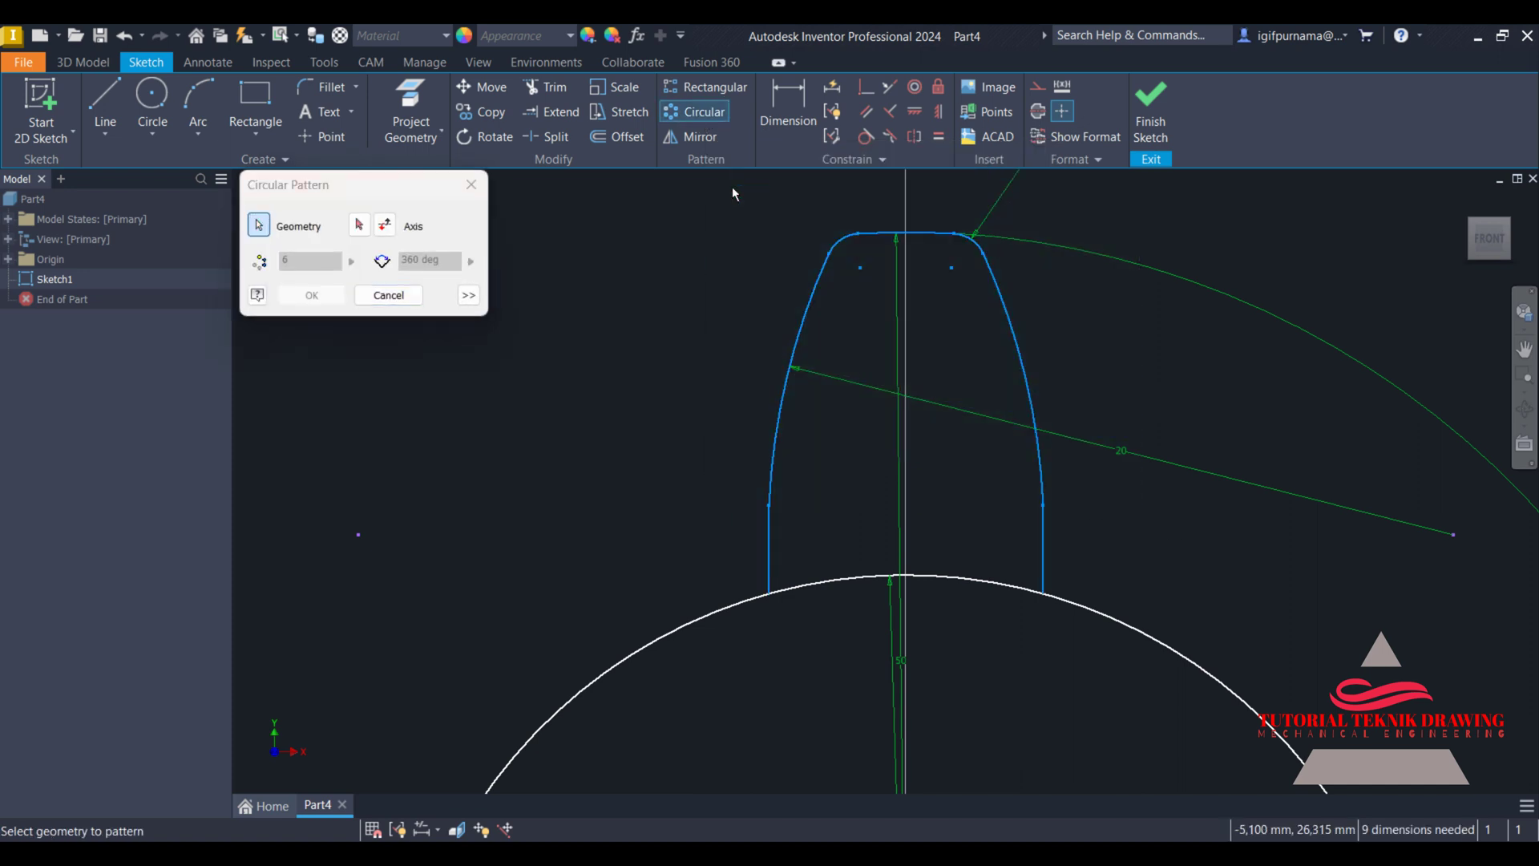
left_click(359, 225)
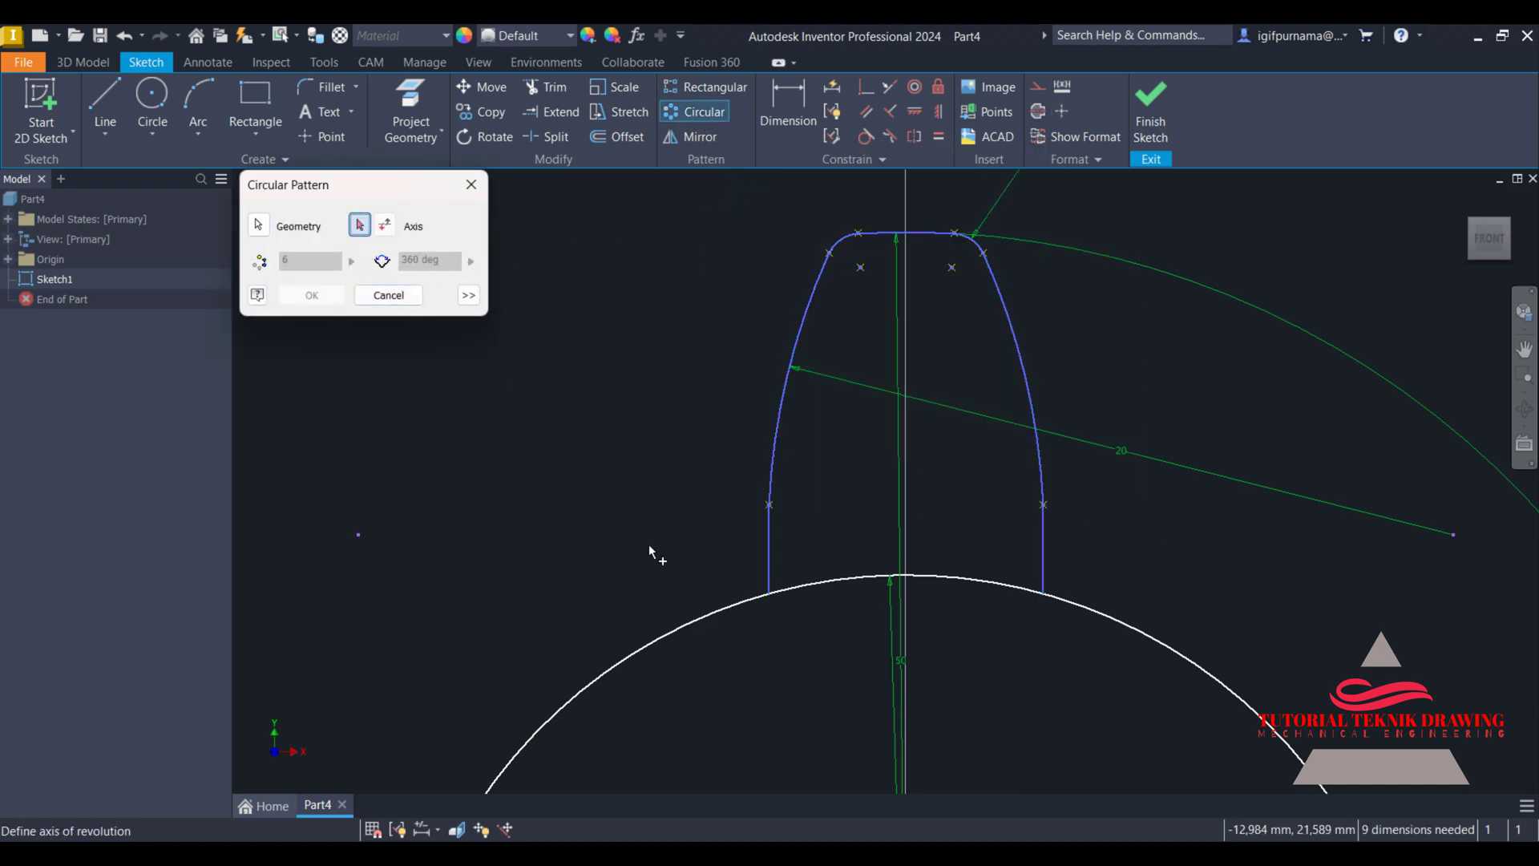
left_click(675, 635)
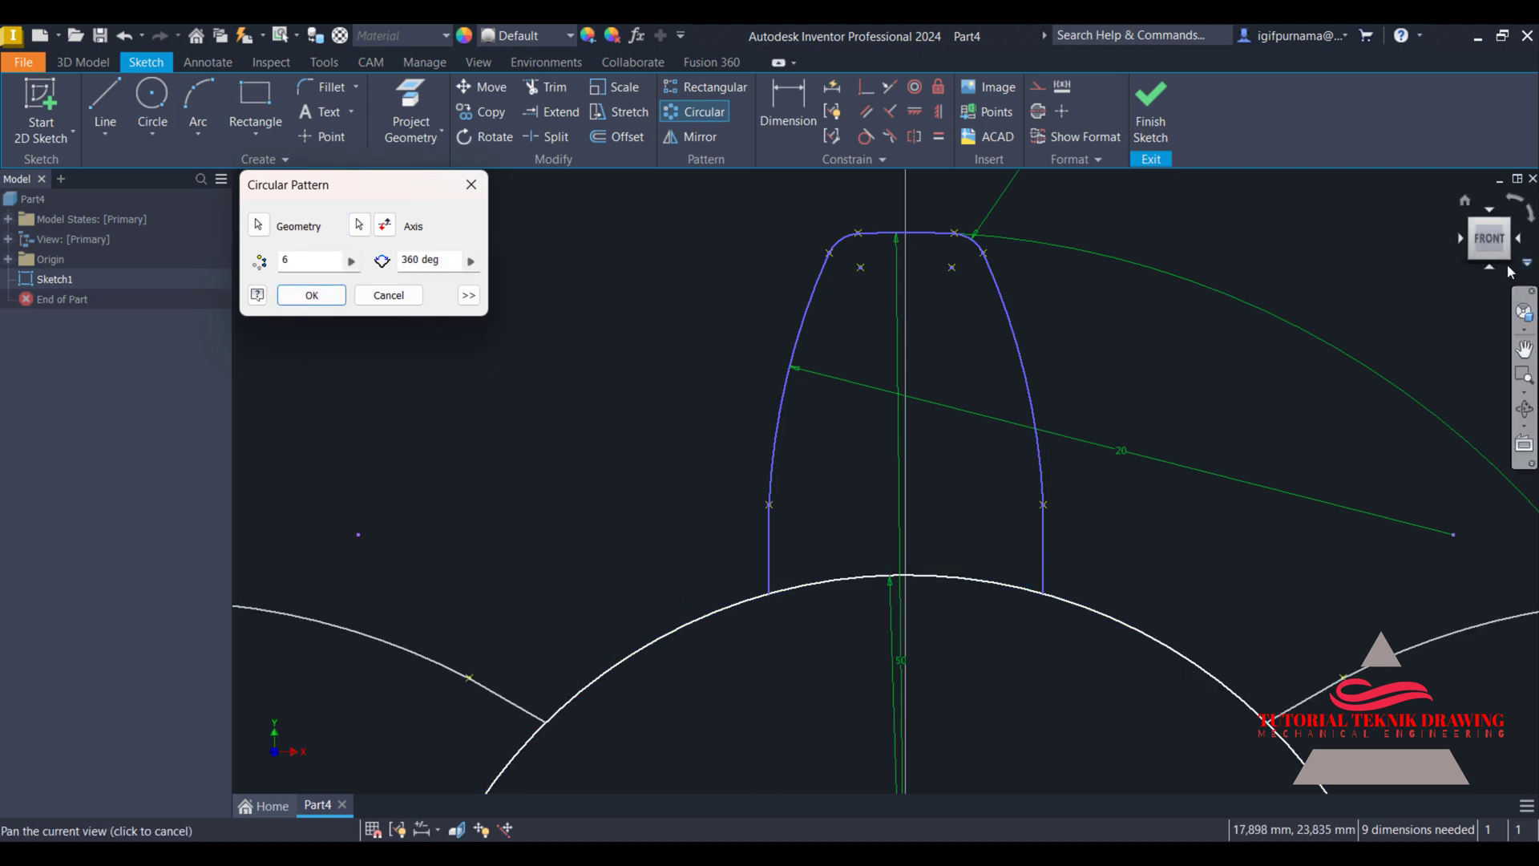
left_click(1487, 236)
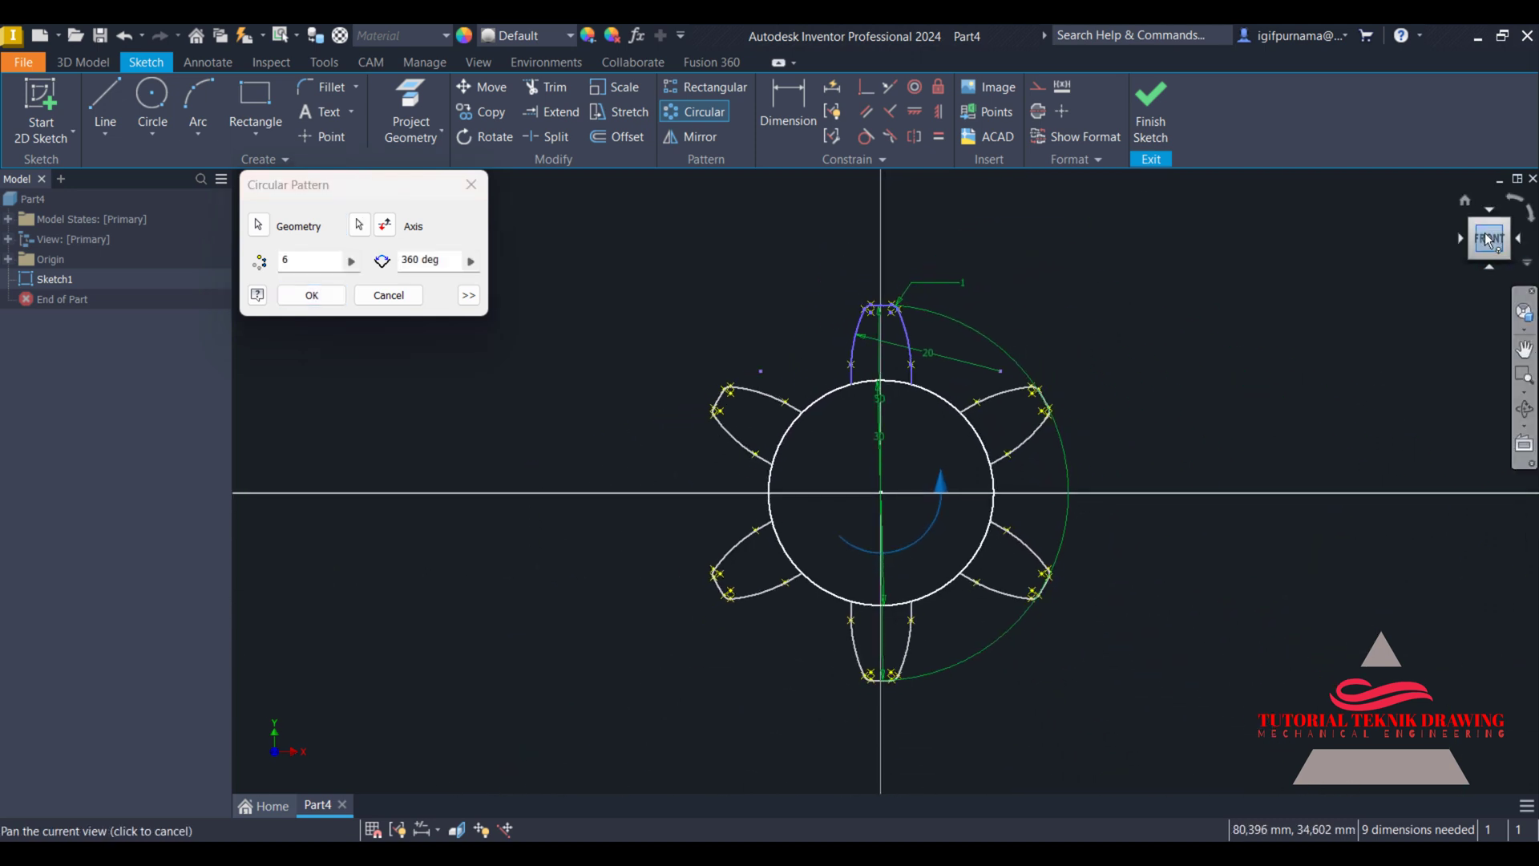
double_click(287, 260)
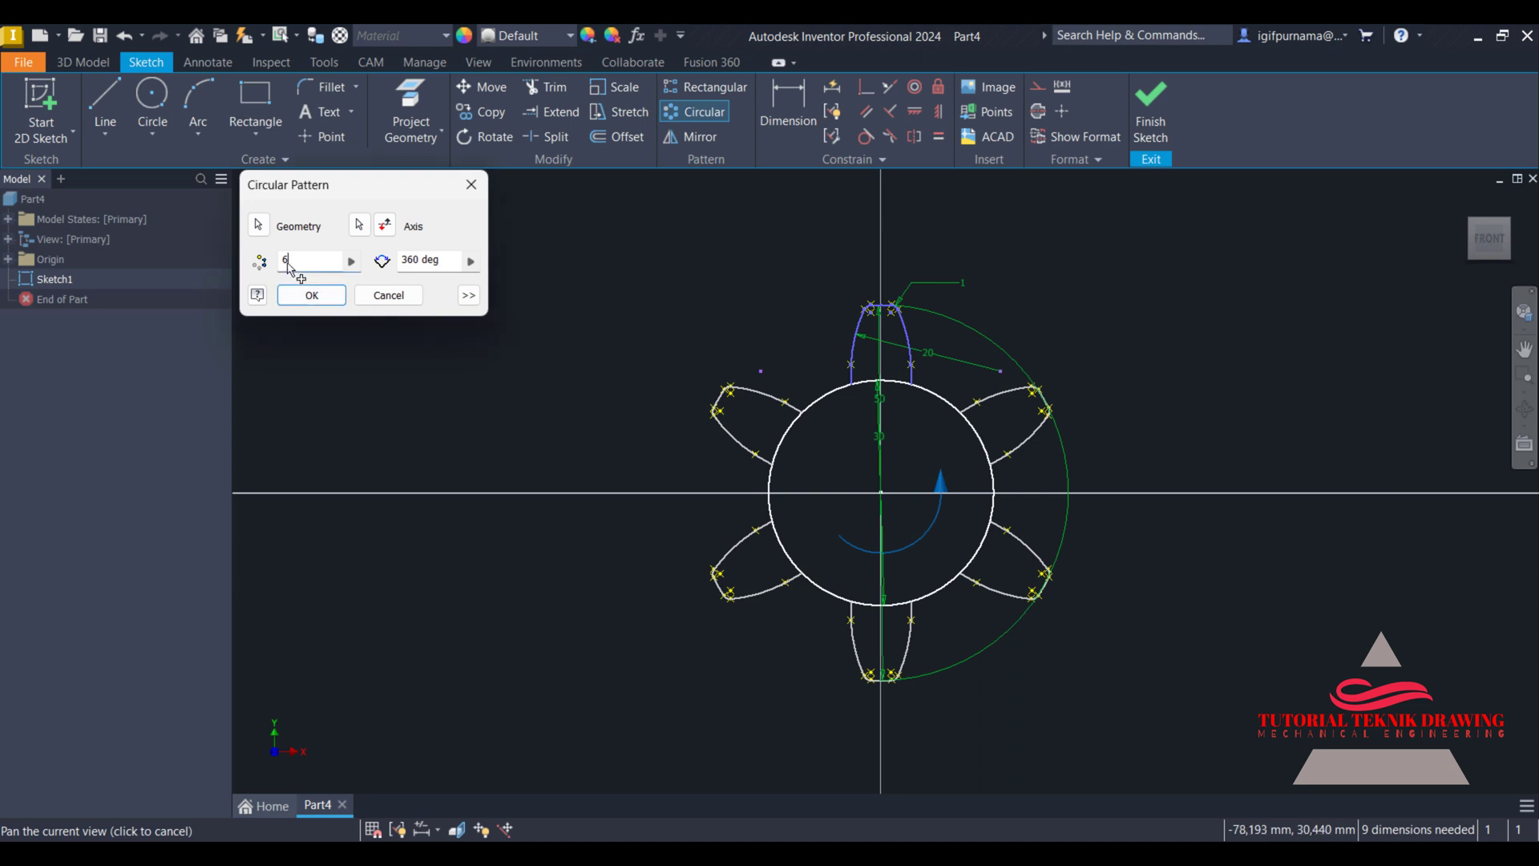
type("7")
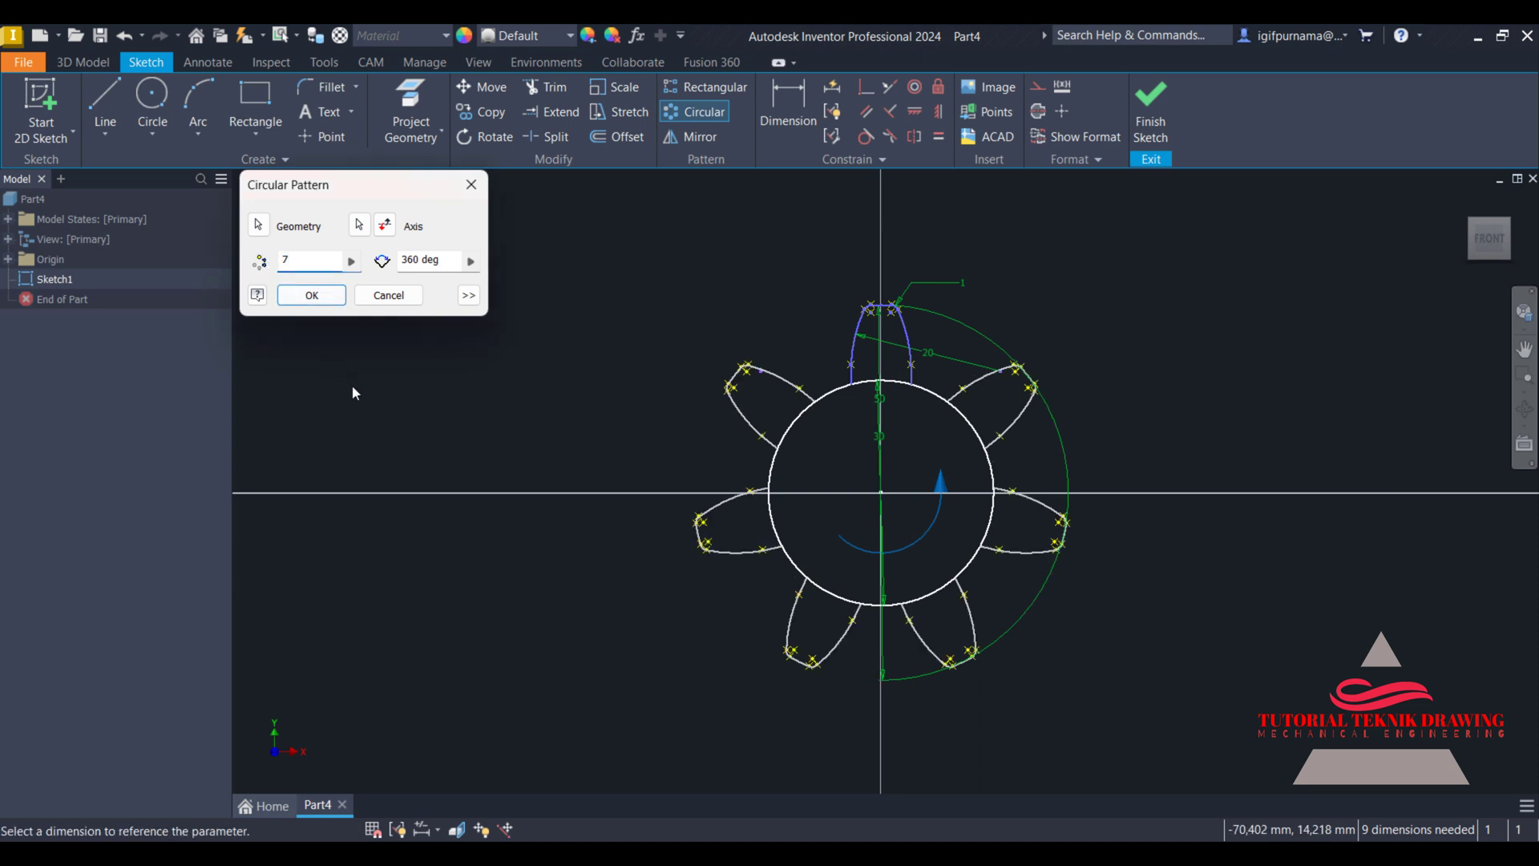
left_click(312, 295)
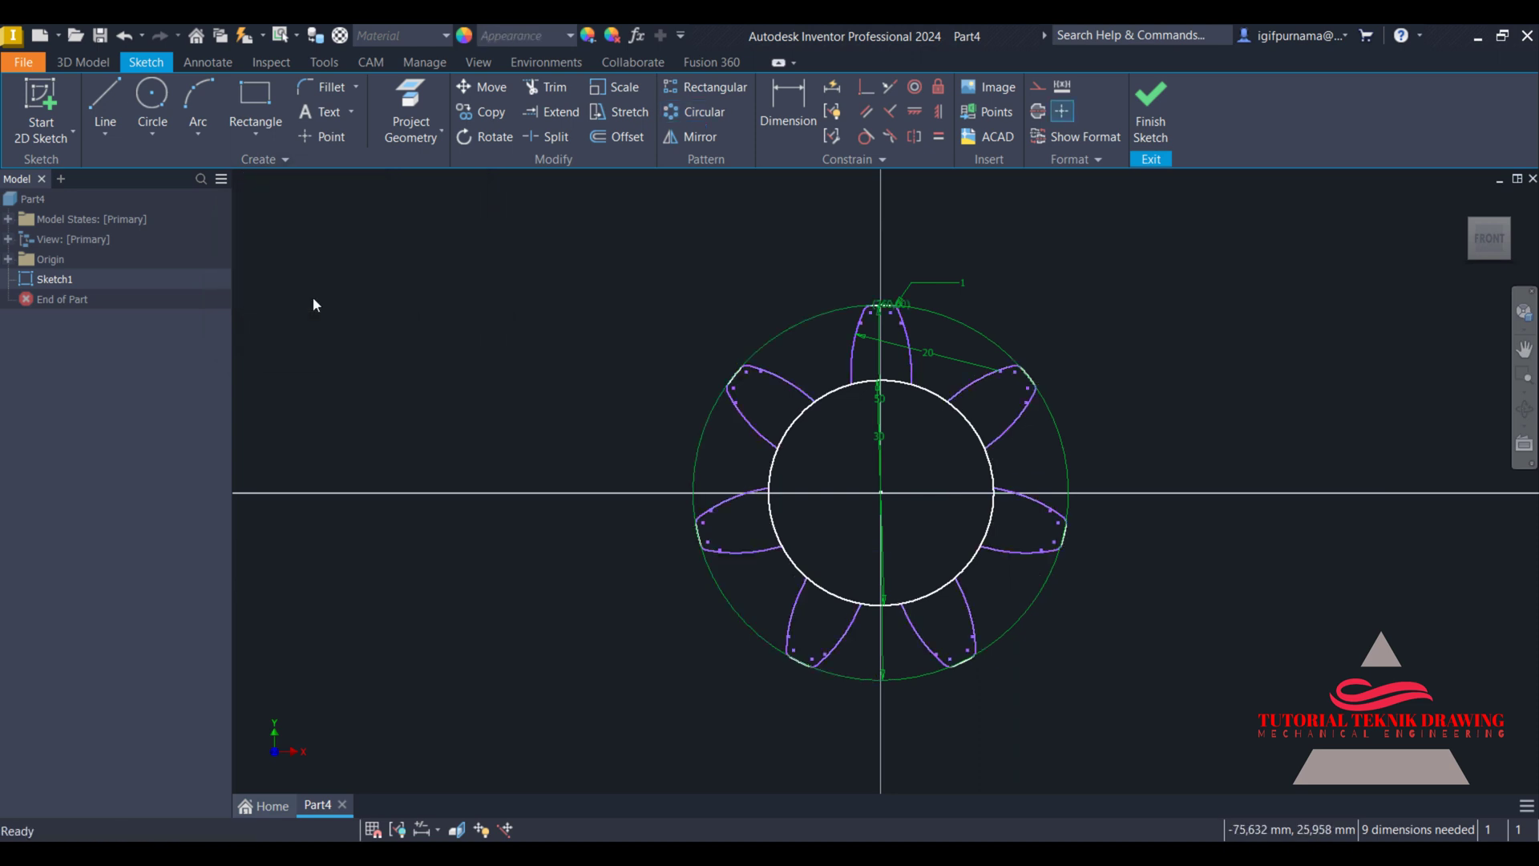
- Trim the inner circle's segments at the base of all seven teeth and finish the sketch
left_click(550, 85)
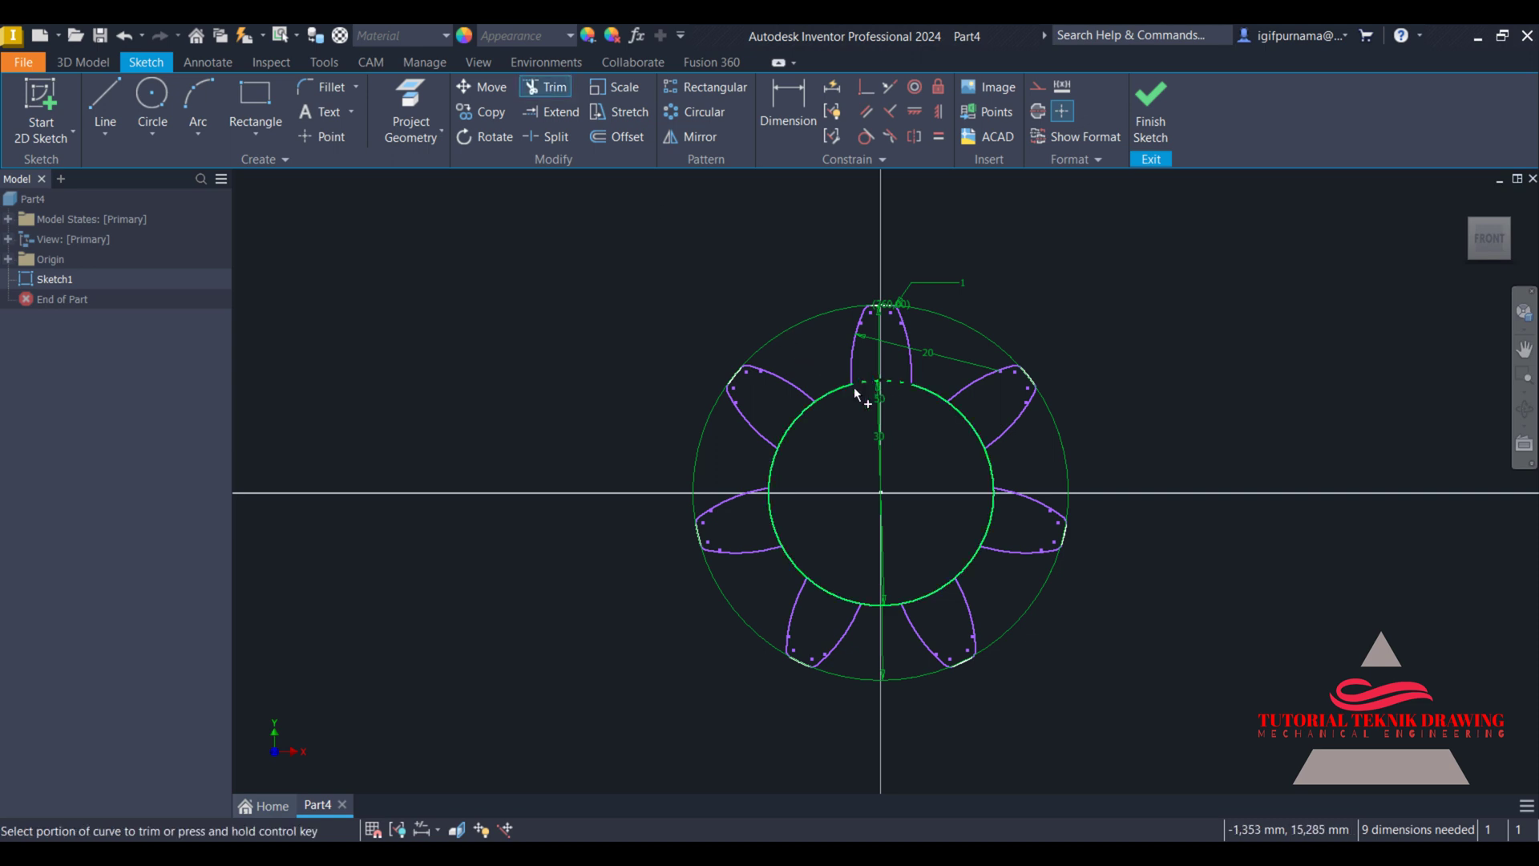
mouse_move(854, 386)
left_mouse_down()
mouse_move(791, 426)
mouse_move(776, 510)
mouse_move(820, 579)
left_mouse_up()
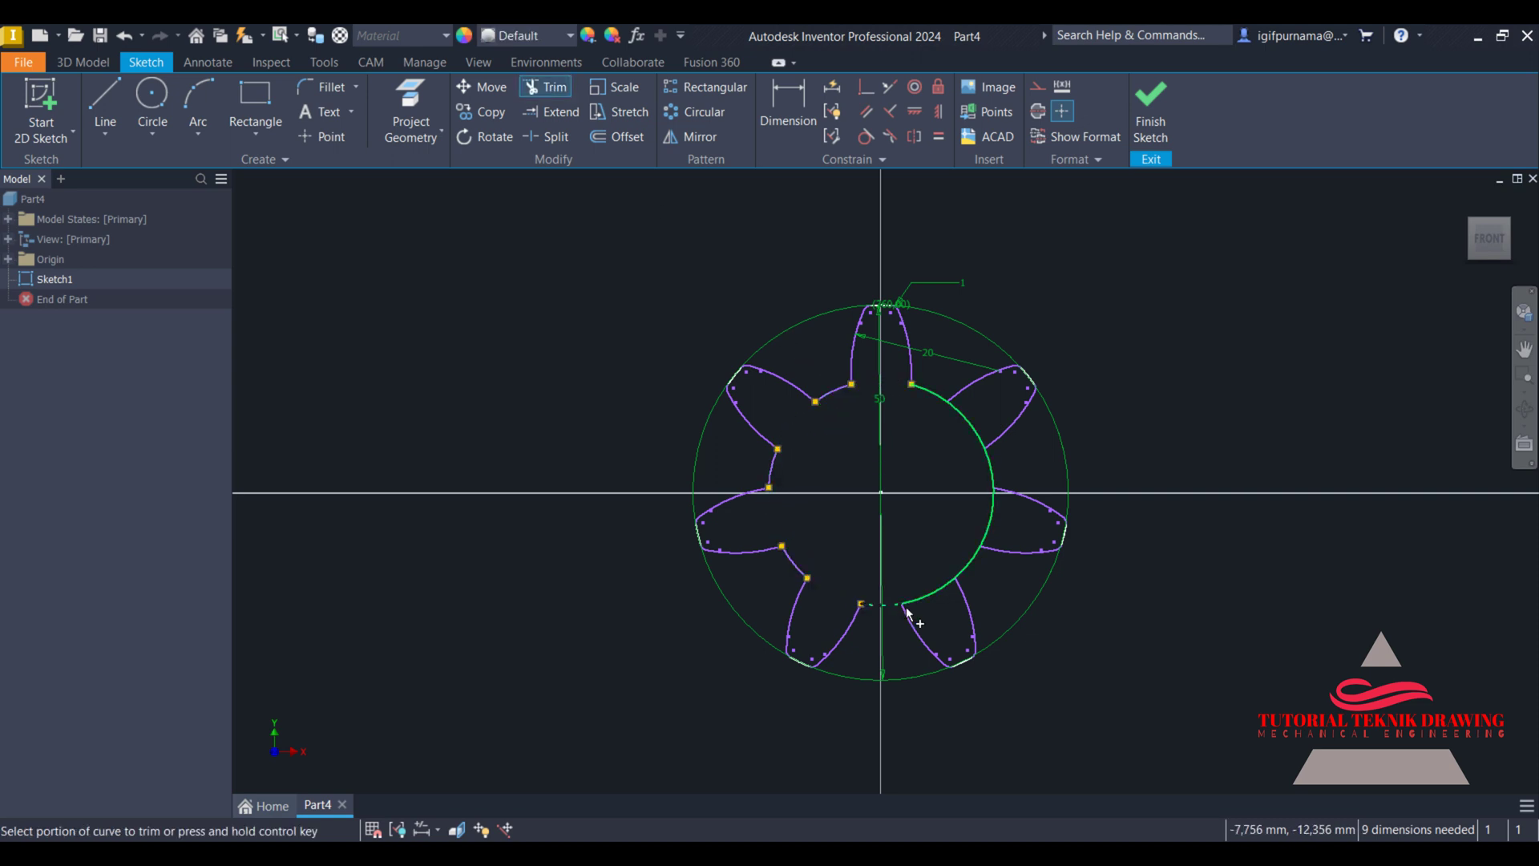
mouse_move(906, 606)
left_mouse_down()
mouse_move(1003, 498)
mouse_move(976, 441)
mouse_move(861, 443)
left_mouse_up()
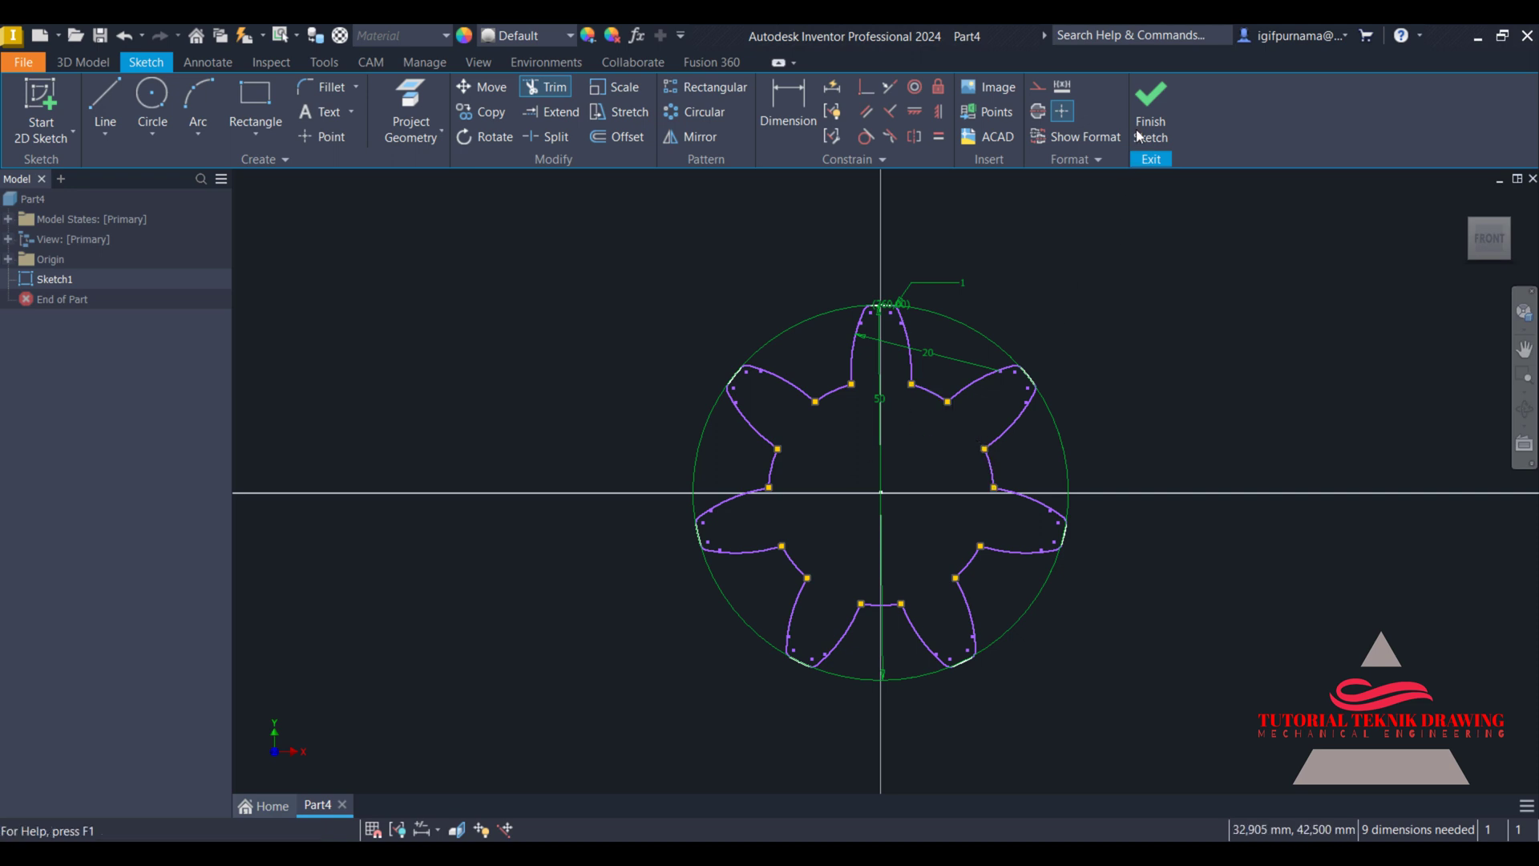
left_click(1151, 104)
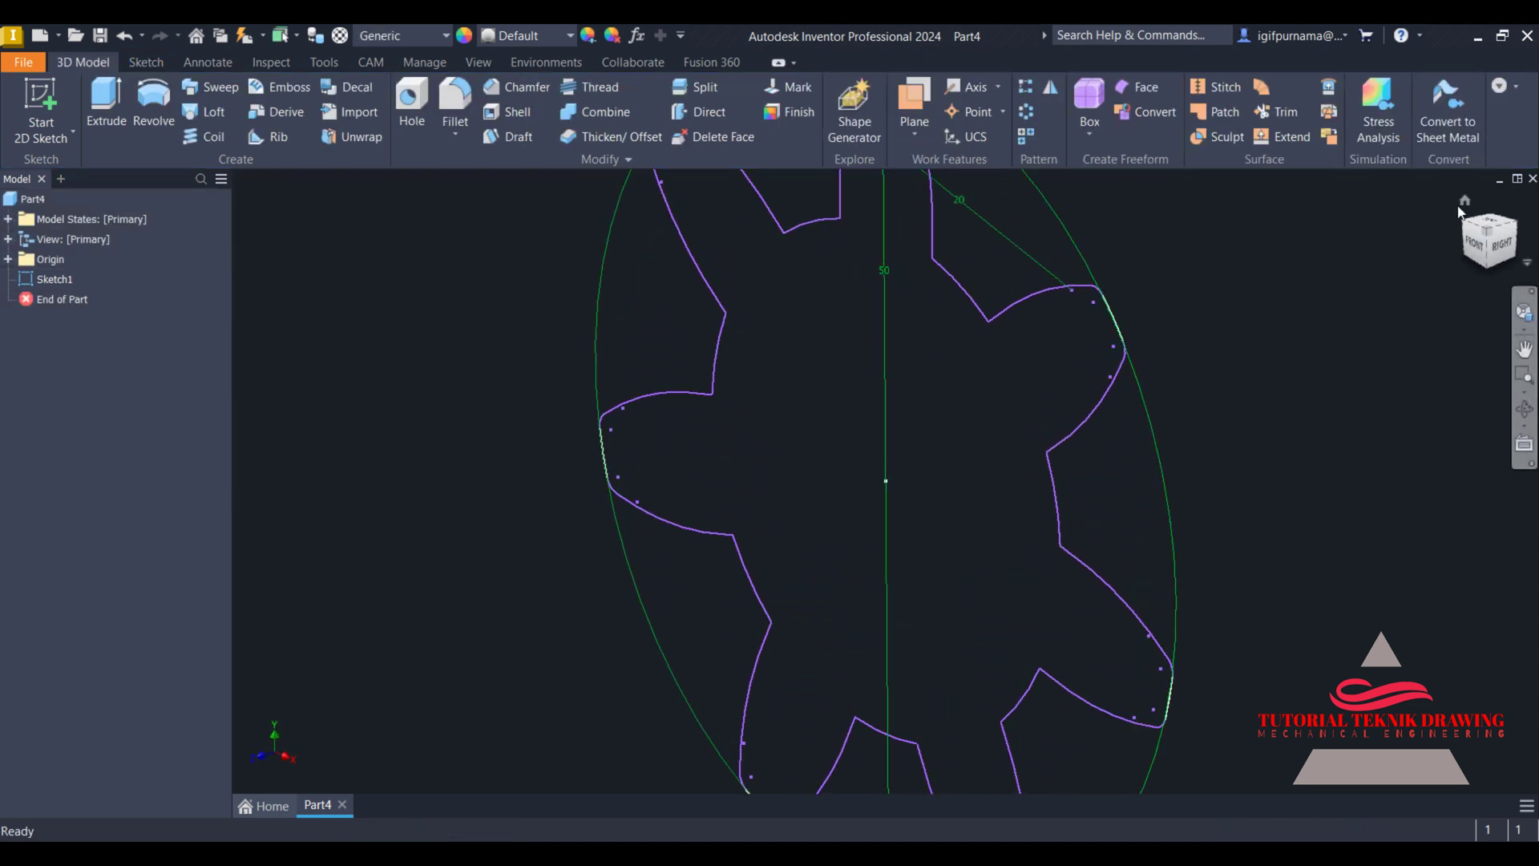
- Create a work plane offset 30 mm from the XY plane
left_click(1466, 202)
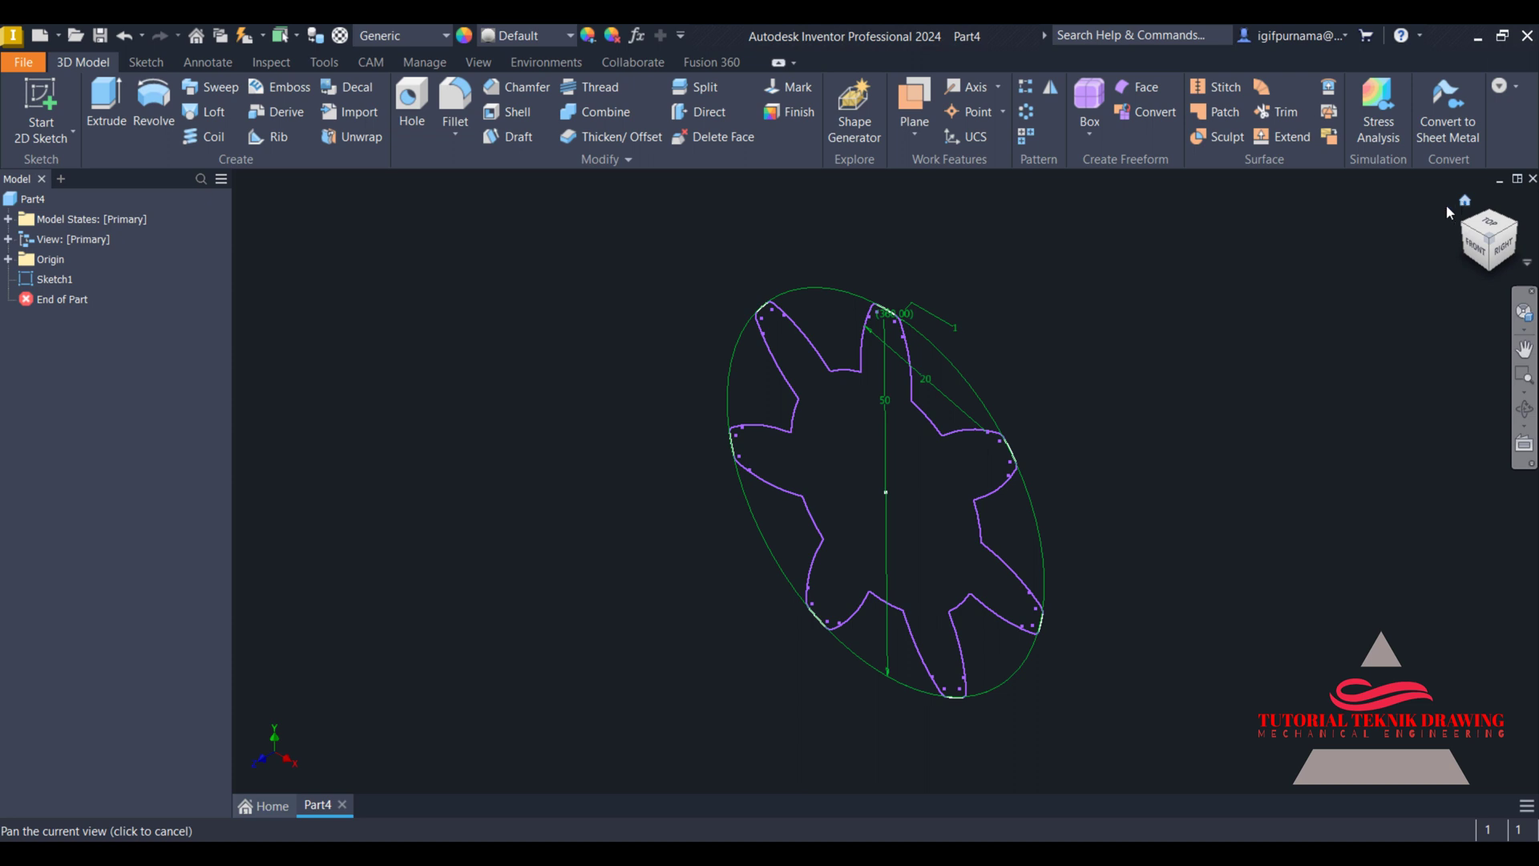
left_click(922, 137)
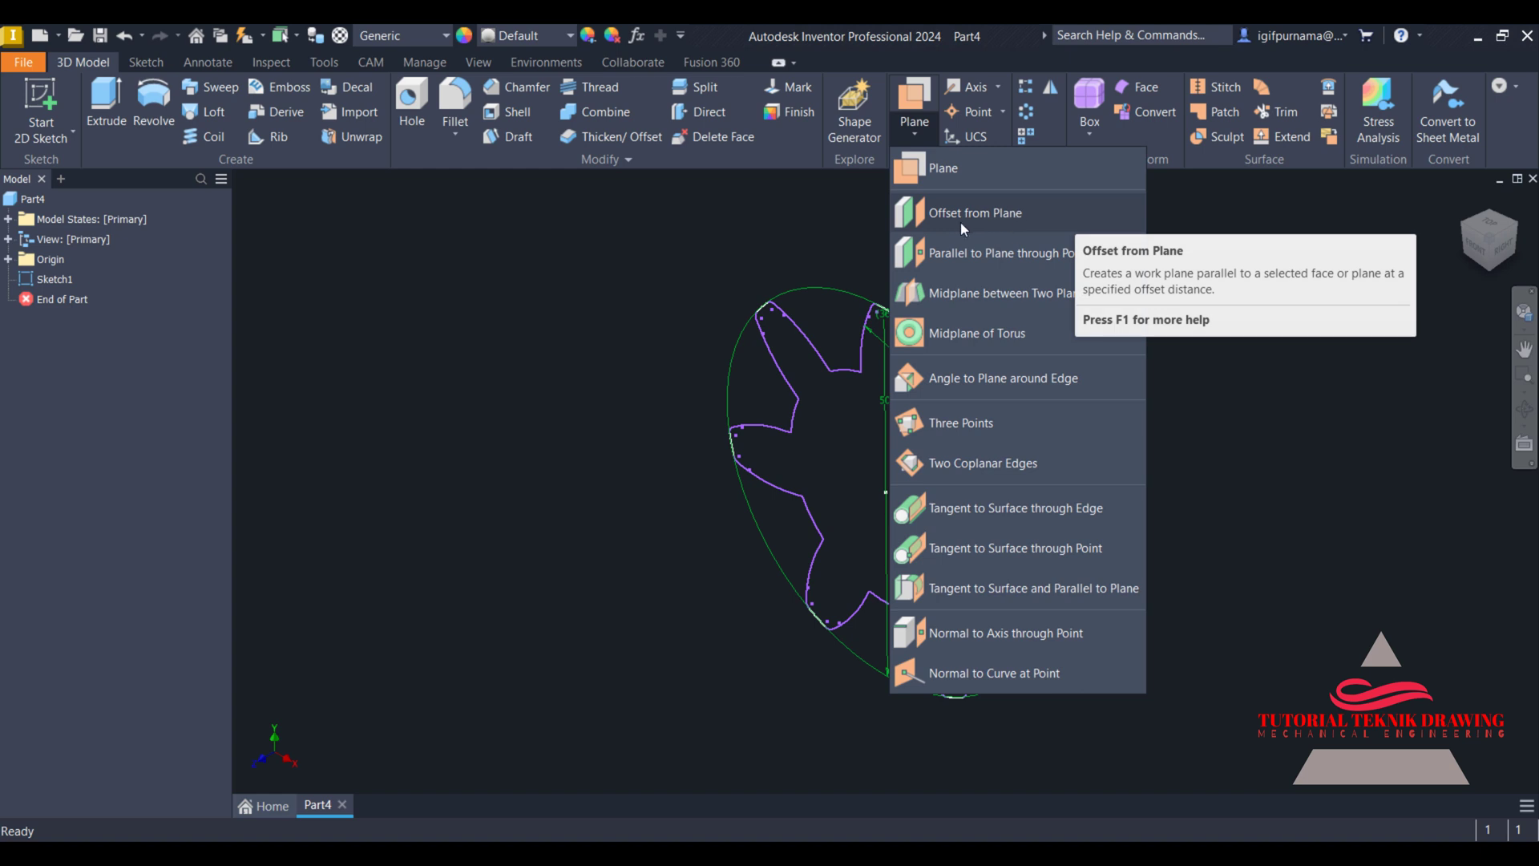
left_click(997, 218)
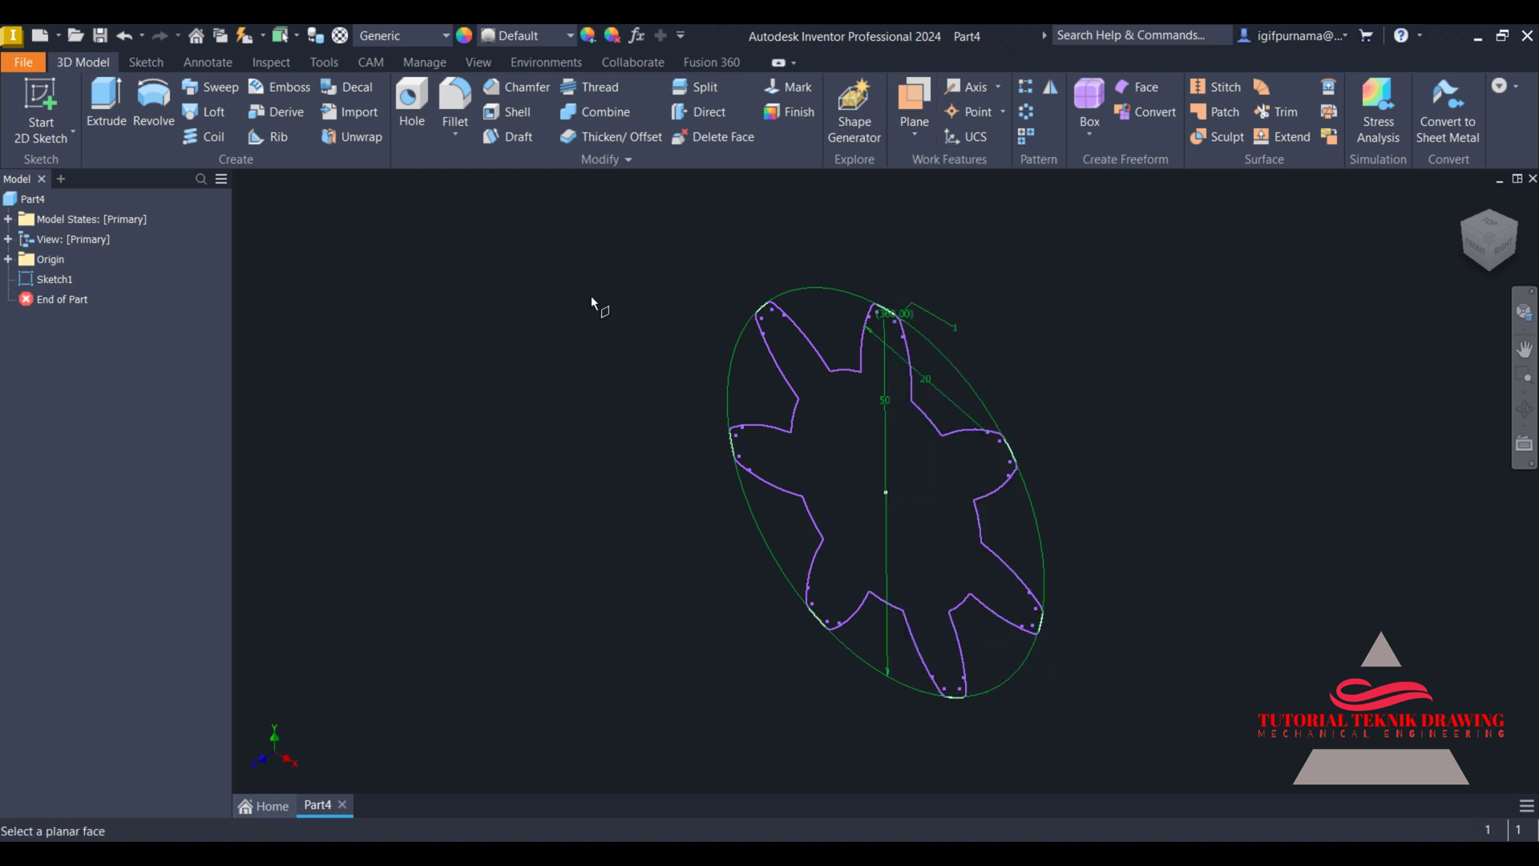
left_click(8, 259)
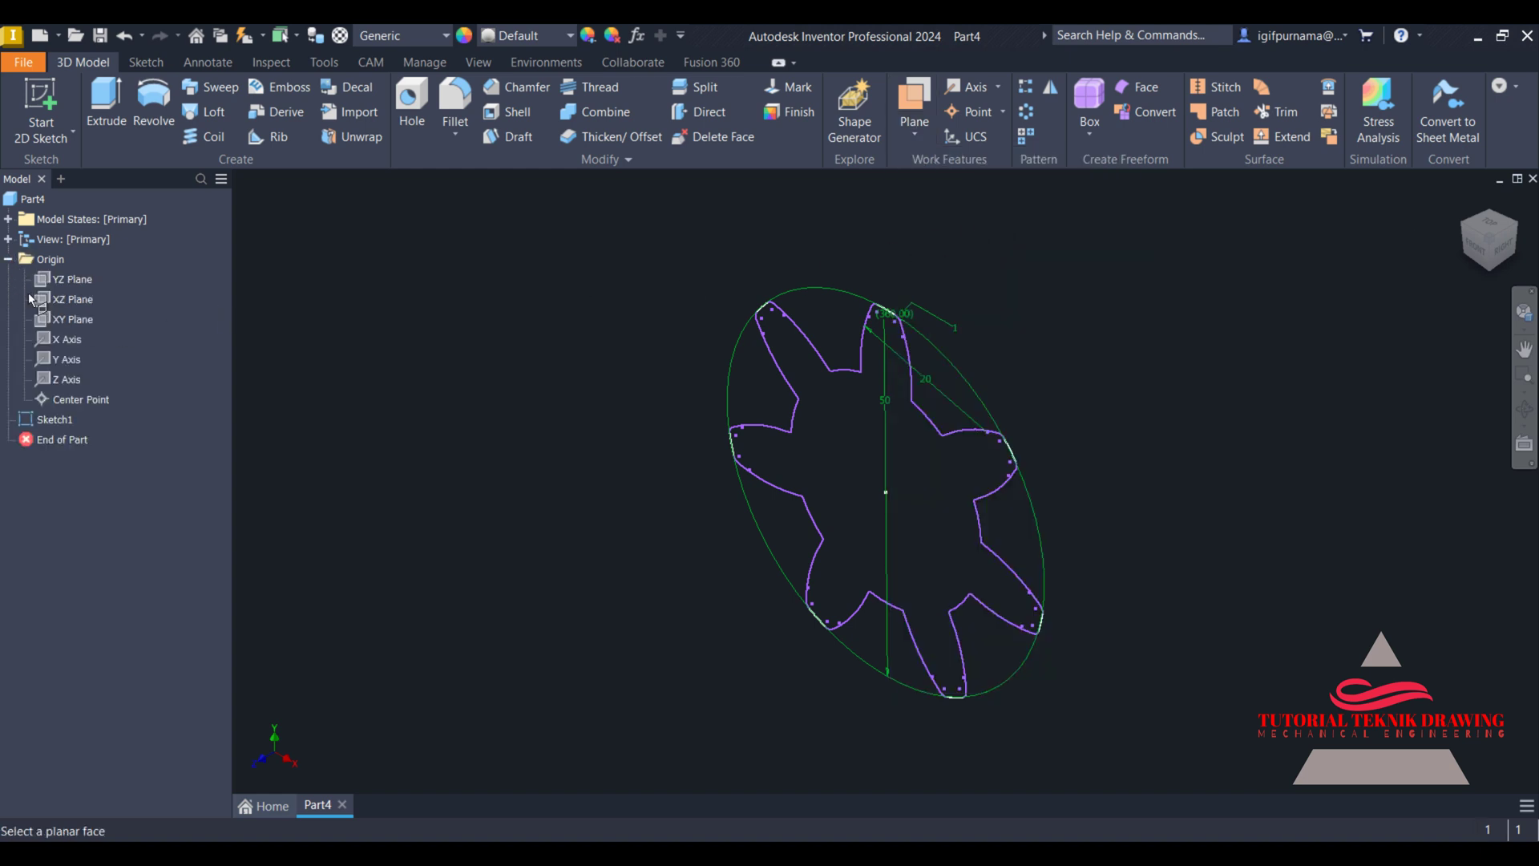
left_click(68, 322)
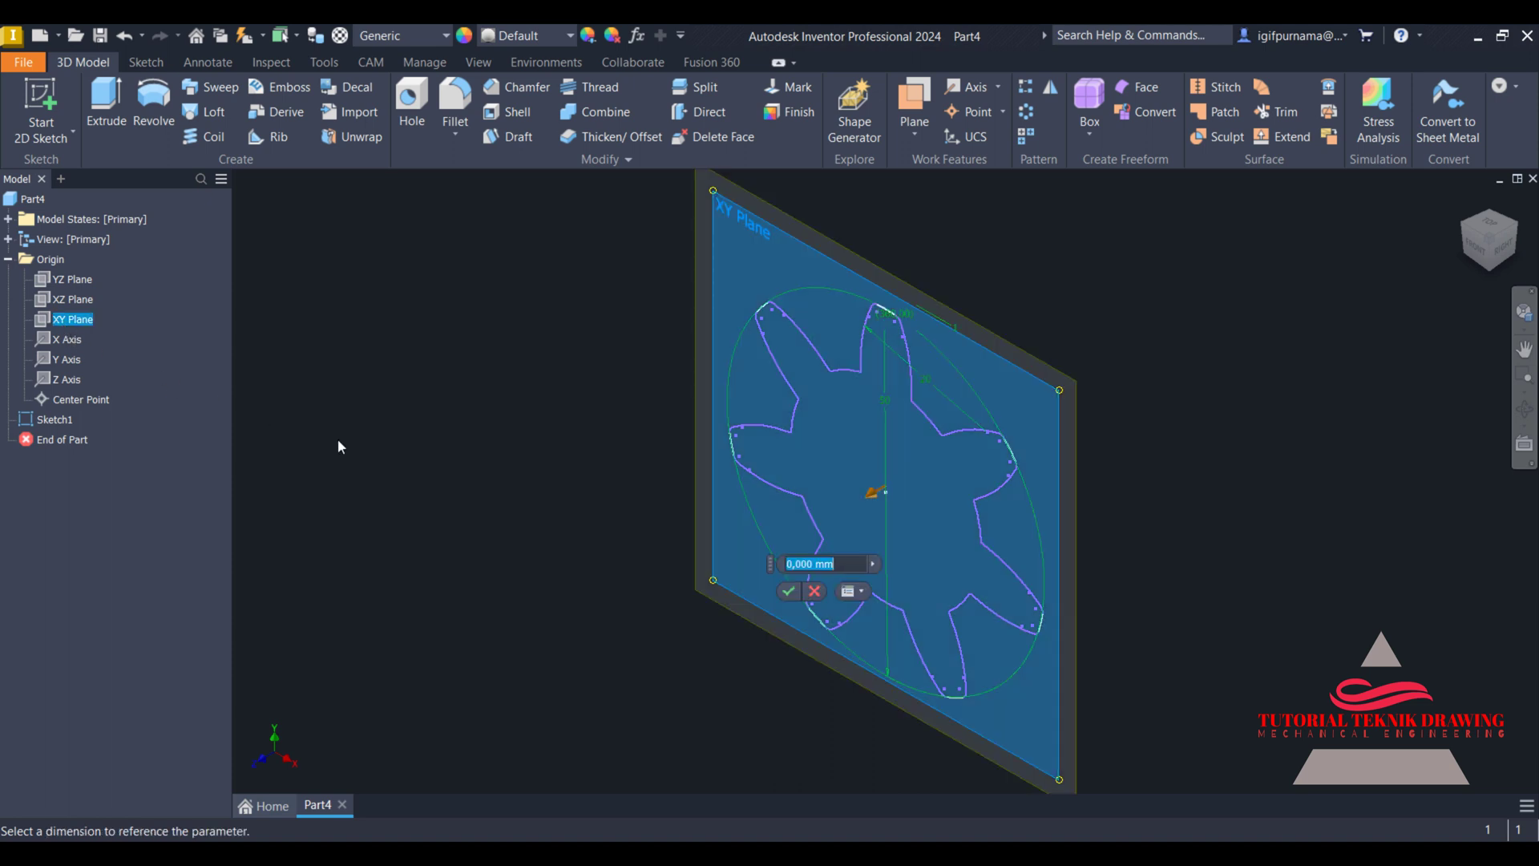
type("30")
left_click(789, 592)
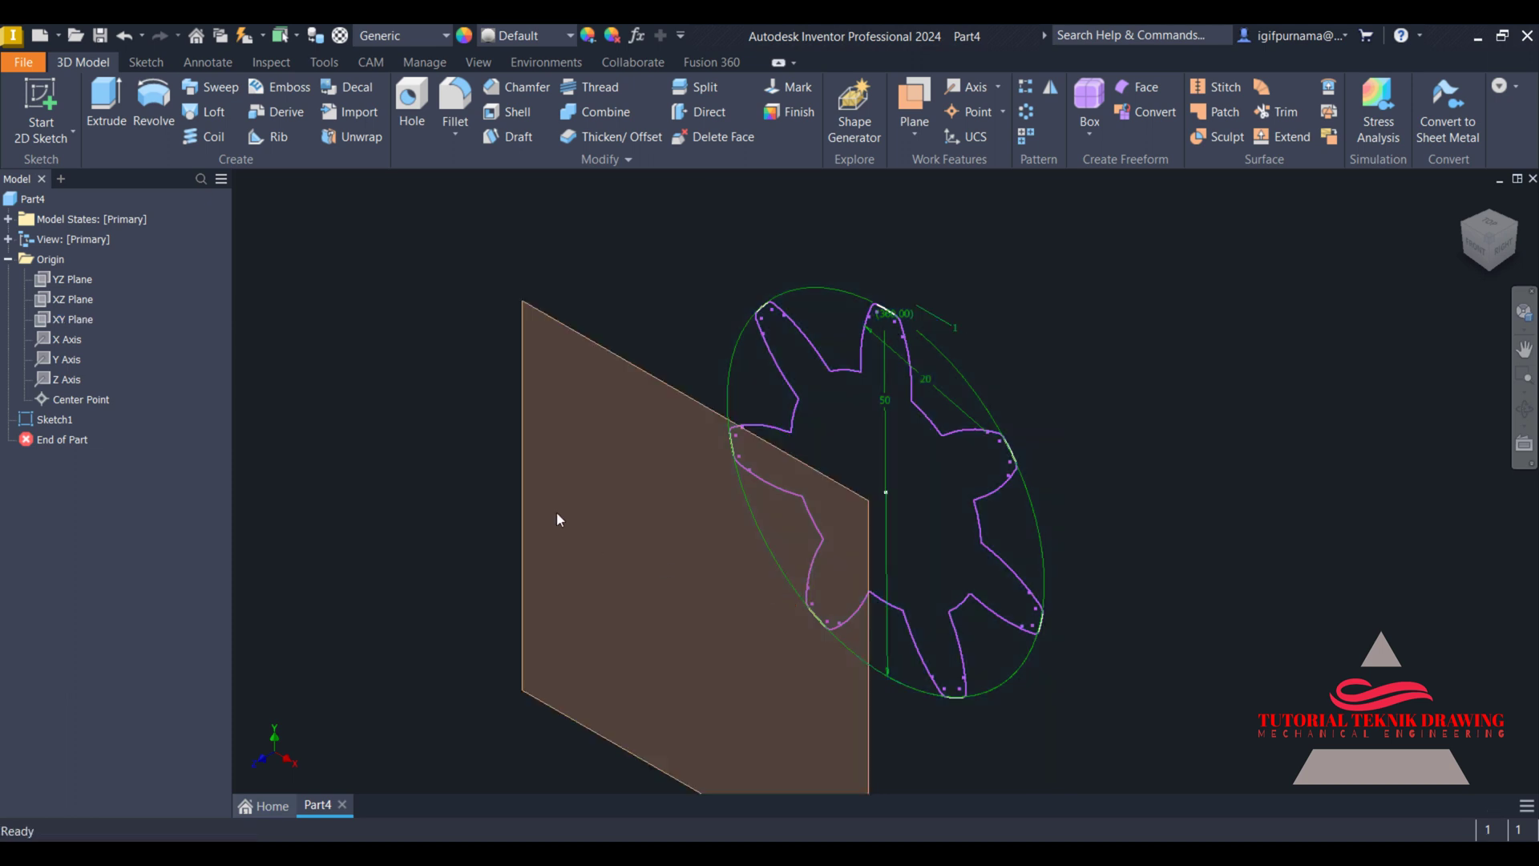
- Start a sketch on the 30 mm offset work plane and project the whole seven-tooth profile into it
left_click(592, 345)
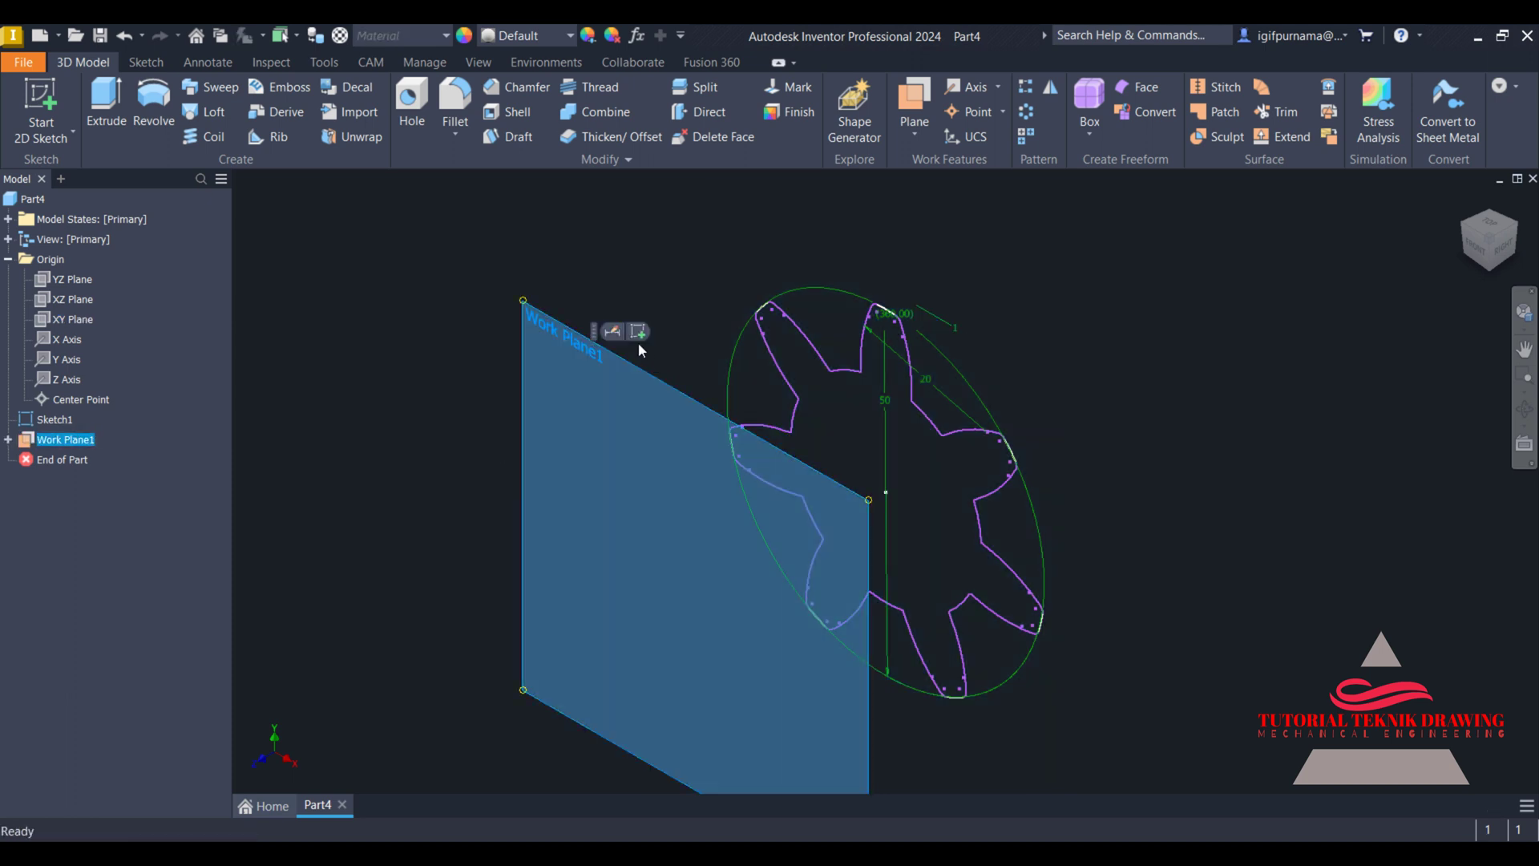
left_click(635, 335)
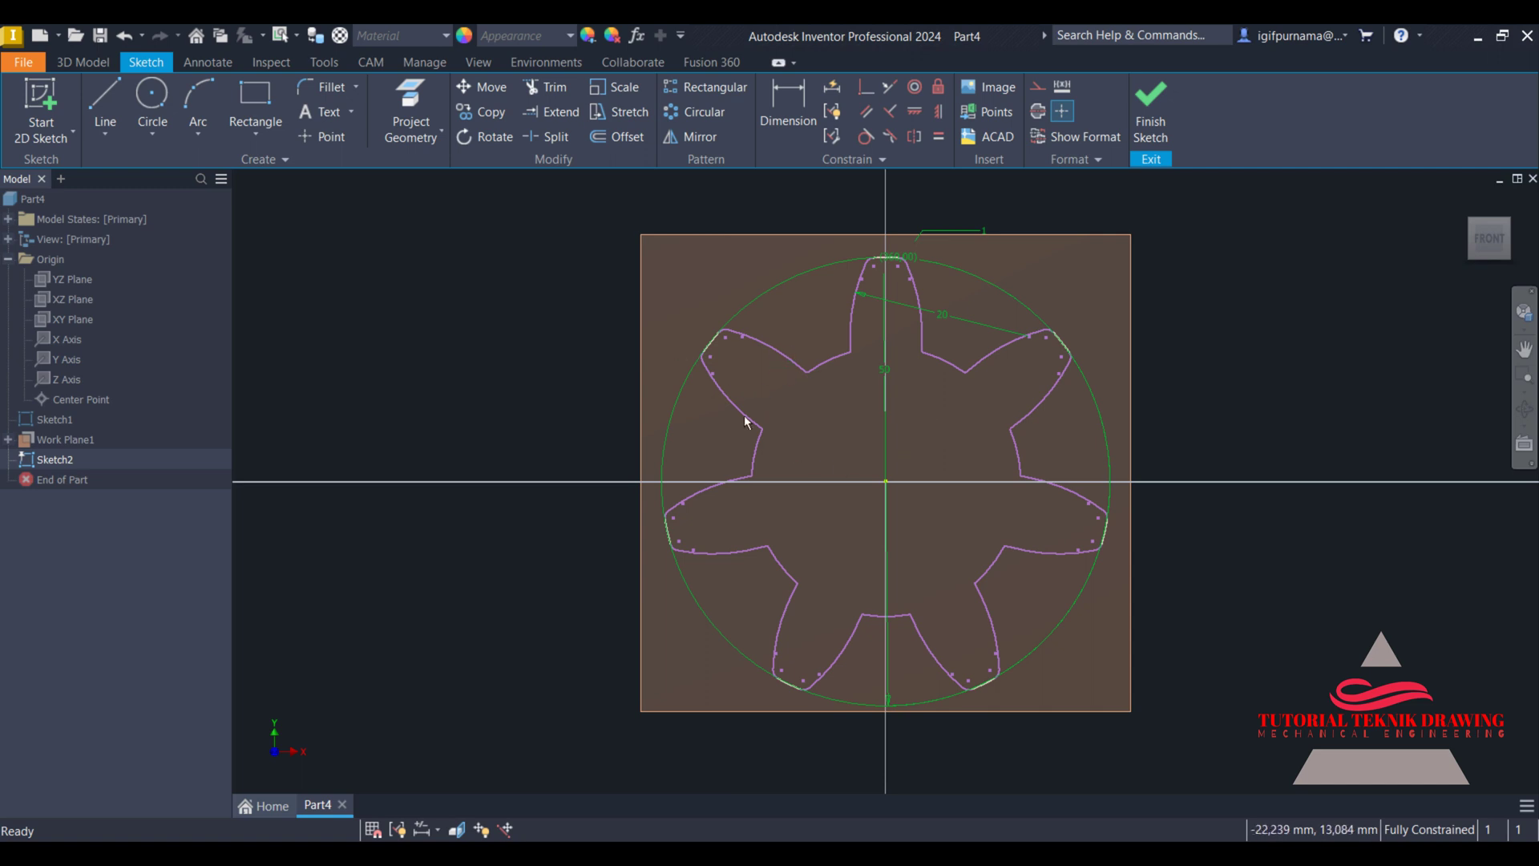
left_click(426, 136)
left_click(428, 170)
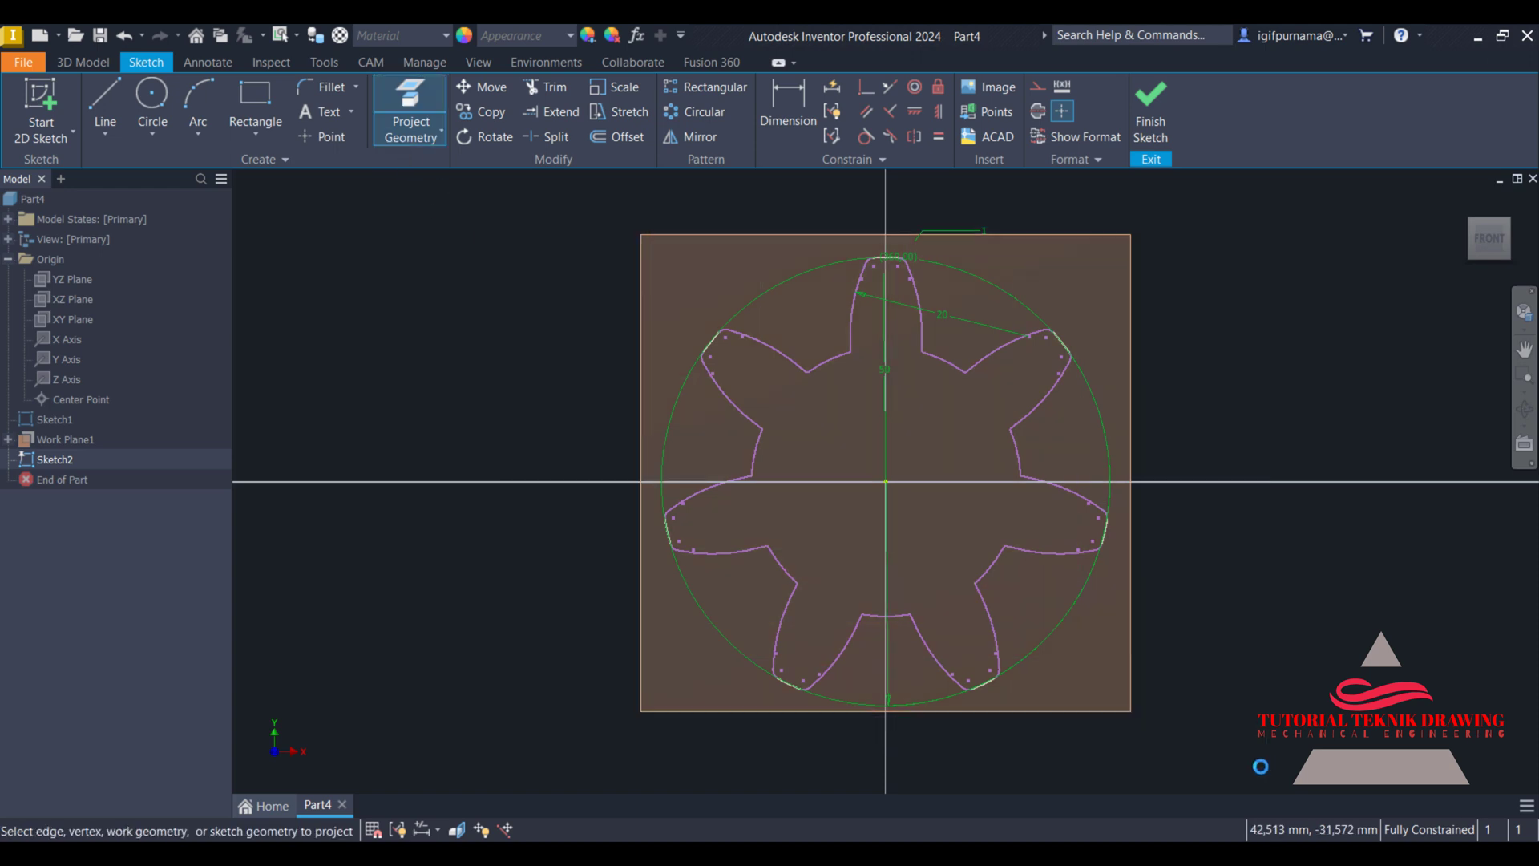
left_click(811, 431)
key("Escape")
key("p")
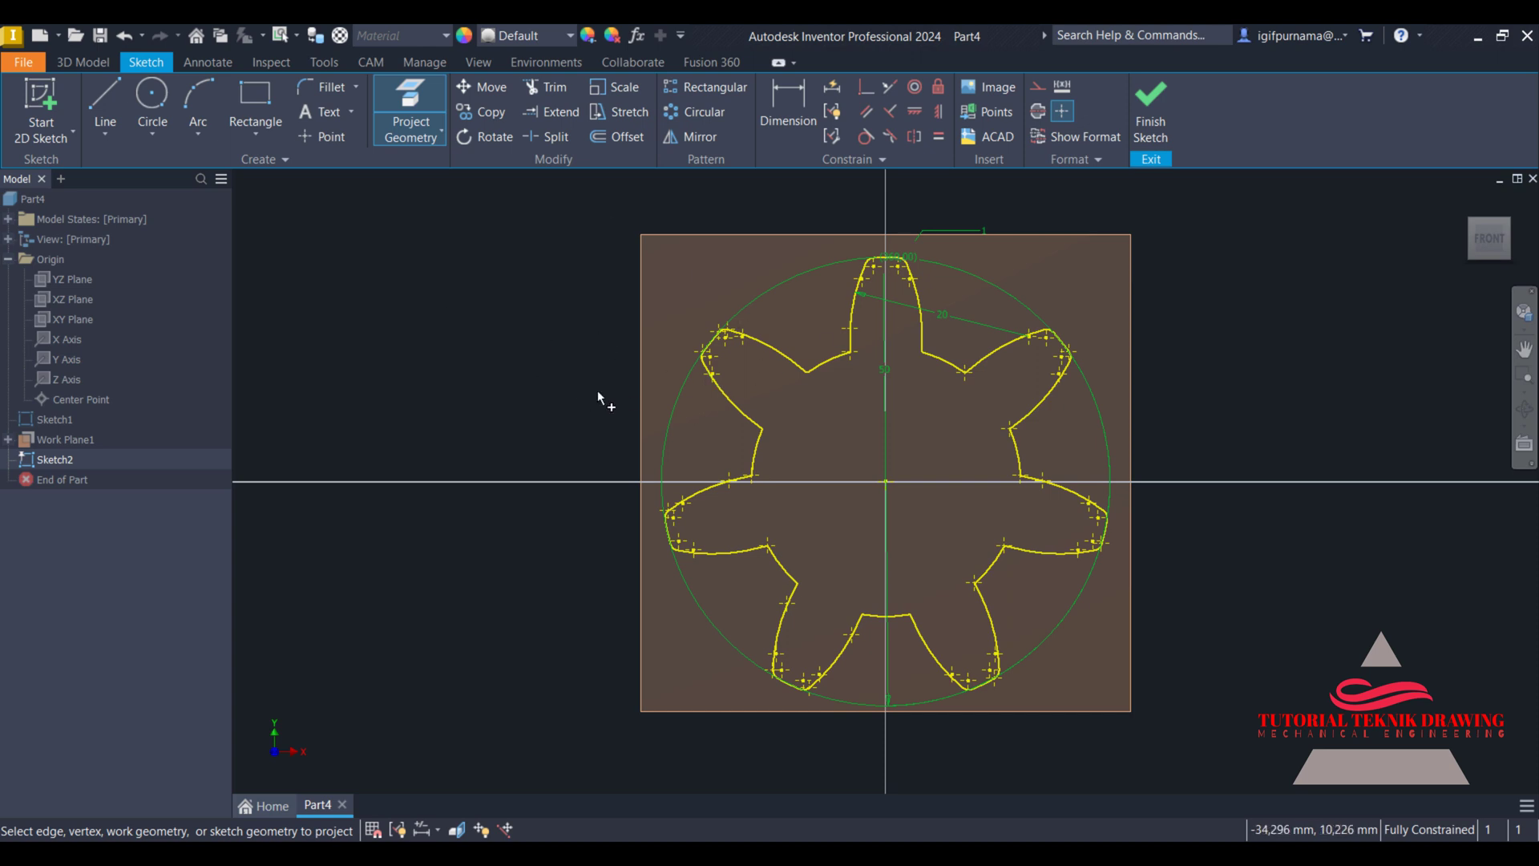
key("Escape")
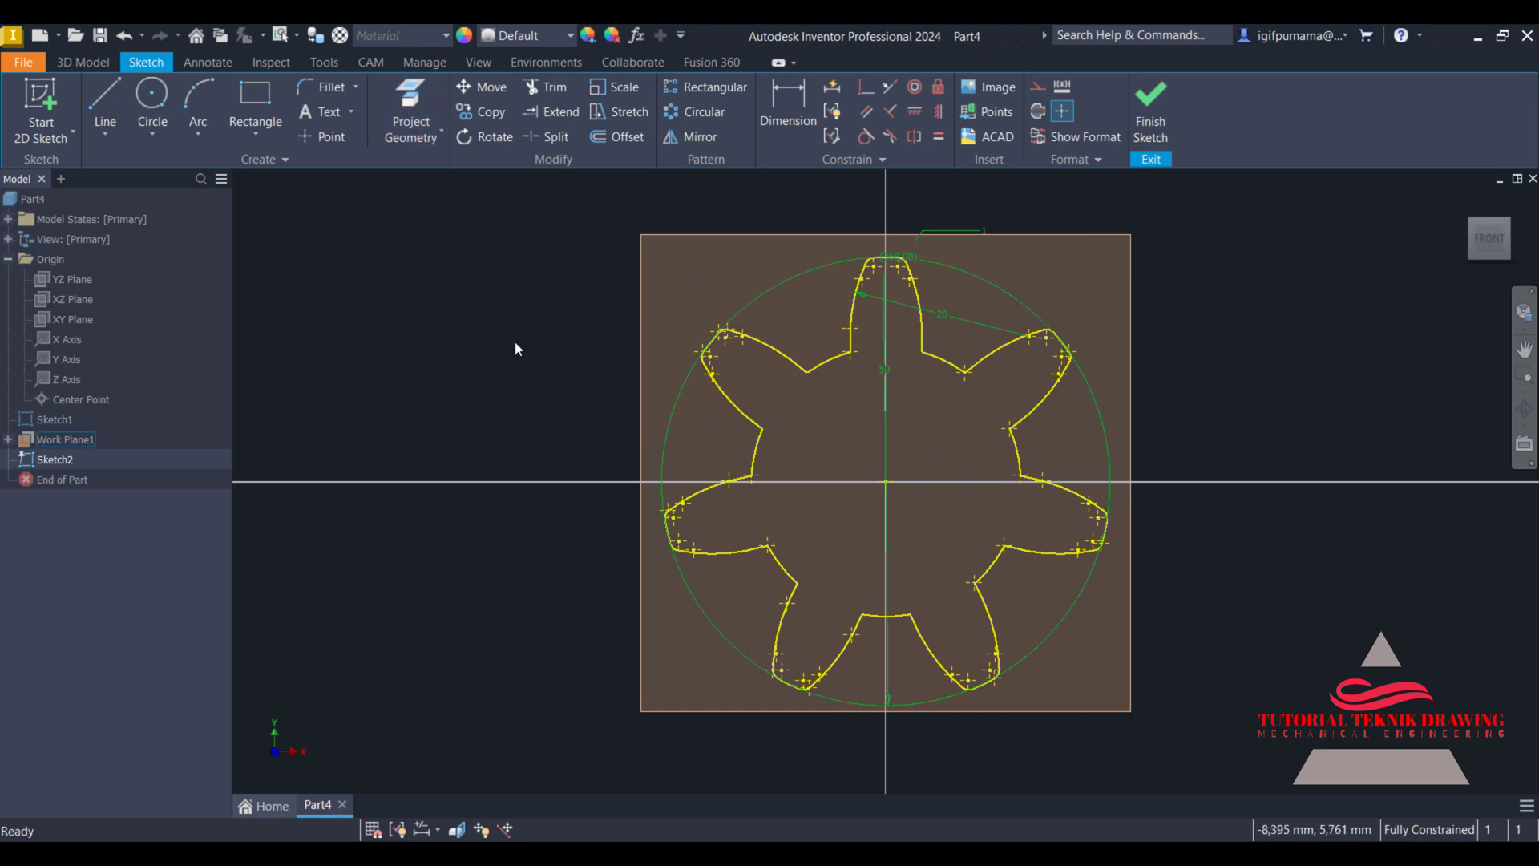
- Select the entire projected tooth profile and break its link to the original sketch
mouse_move(528, 230)
left_mouse_down()
mouse_move(1025, 625)
mouse_move(1225, 738)
left_mouse_up()
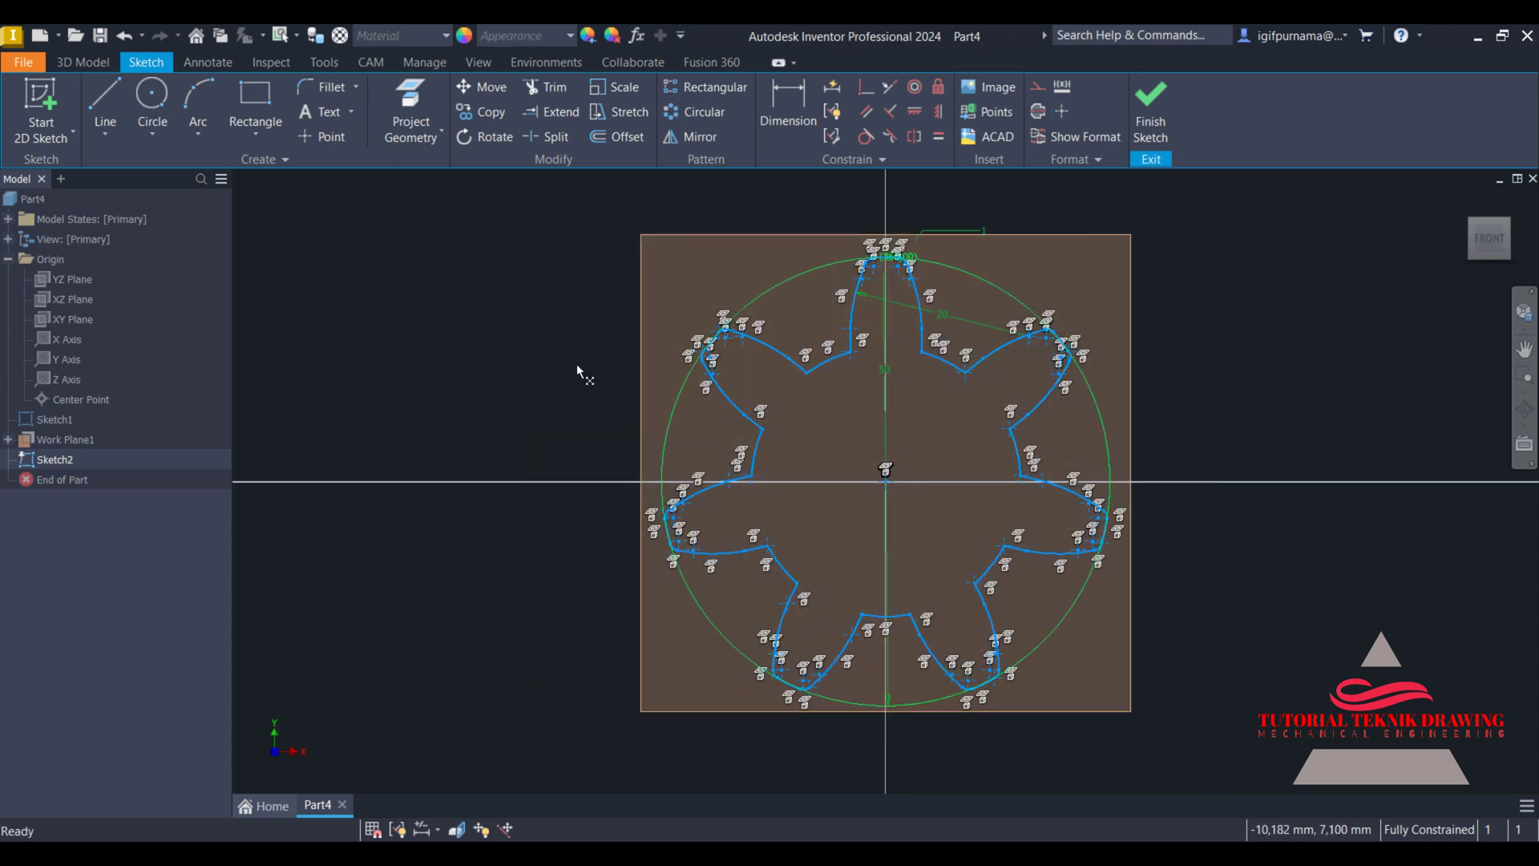
key("Escape")
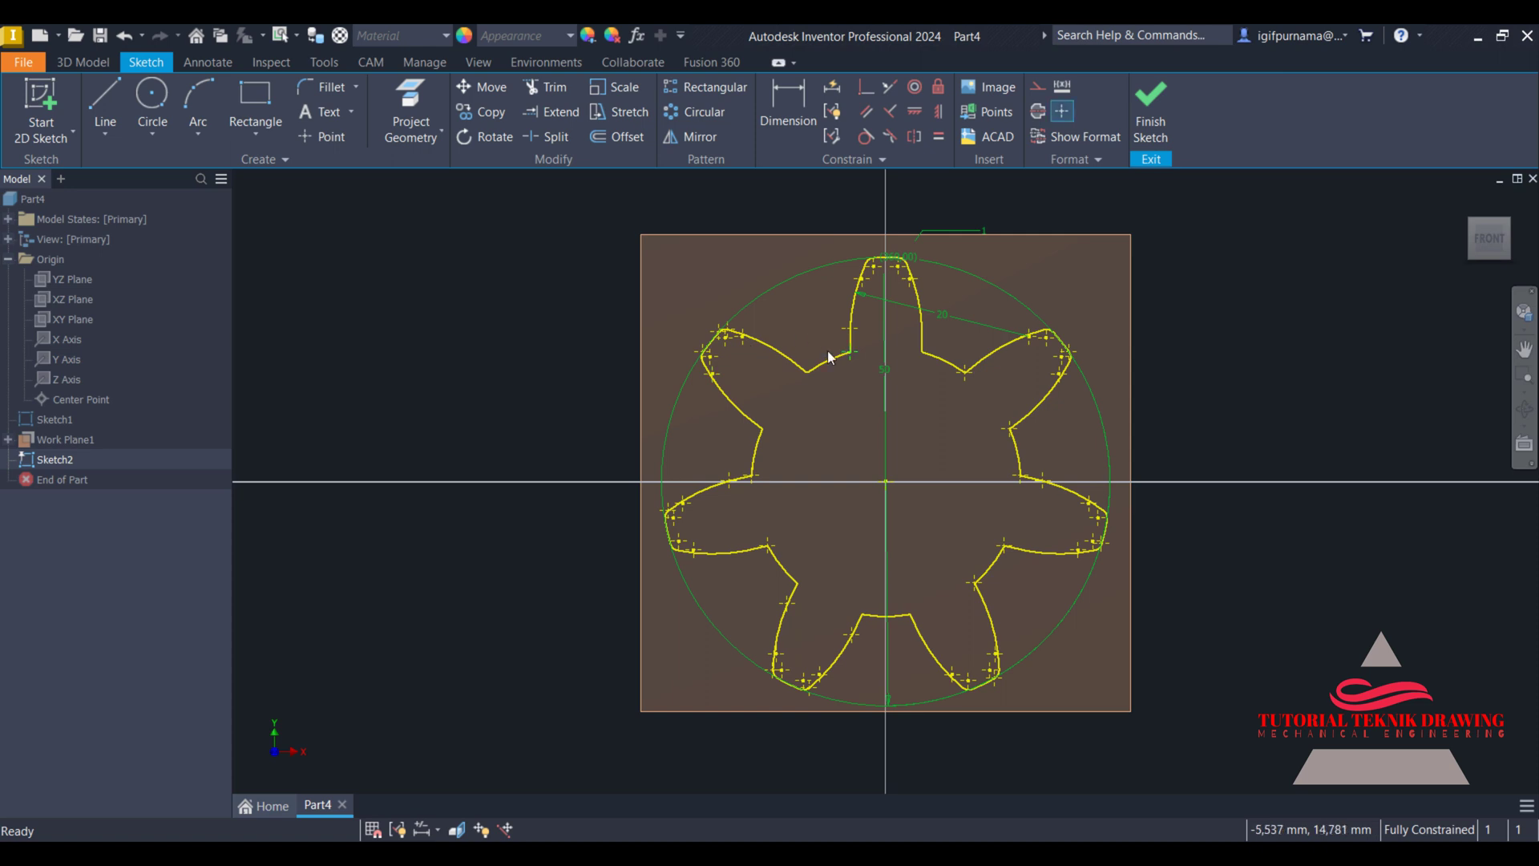
mouse_move(502, 211)
left_mouse_down()
mouse_move(713, 353)
mouse_move(1251, 773)
left_mouse_up()
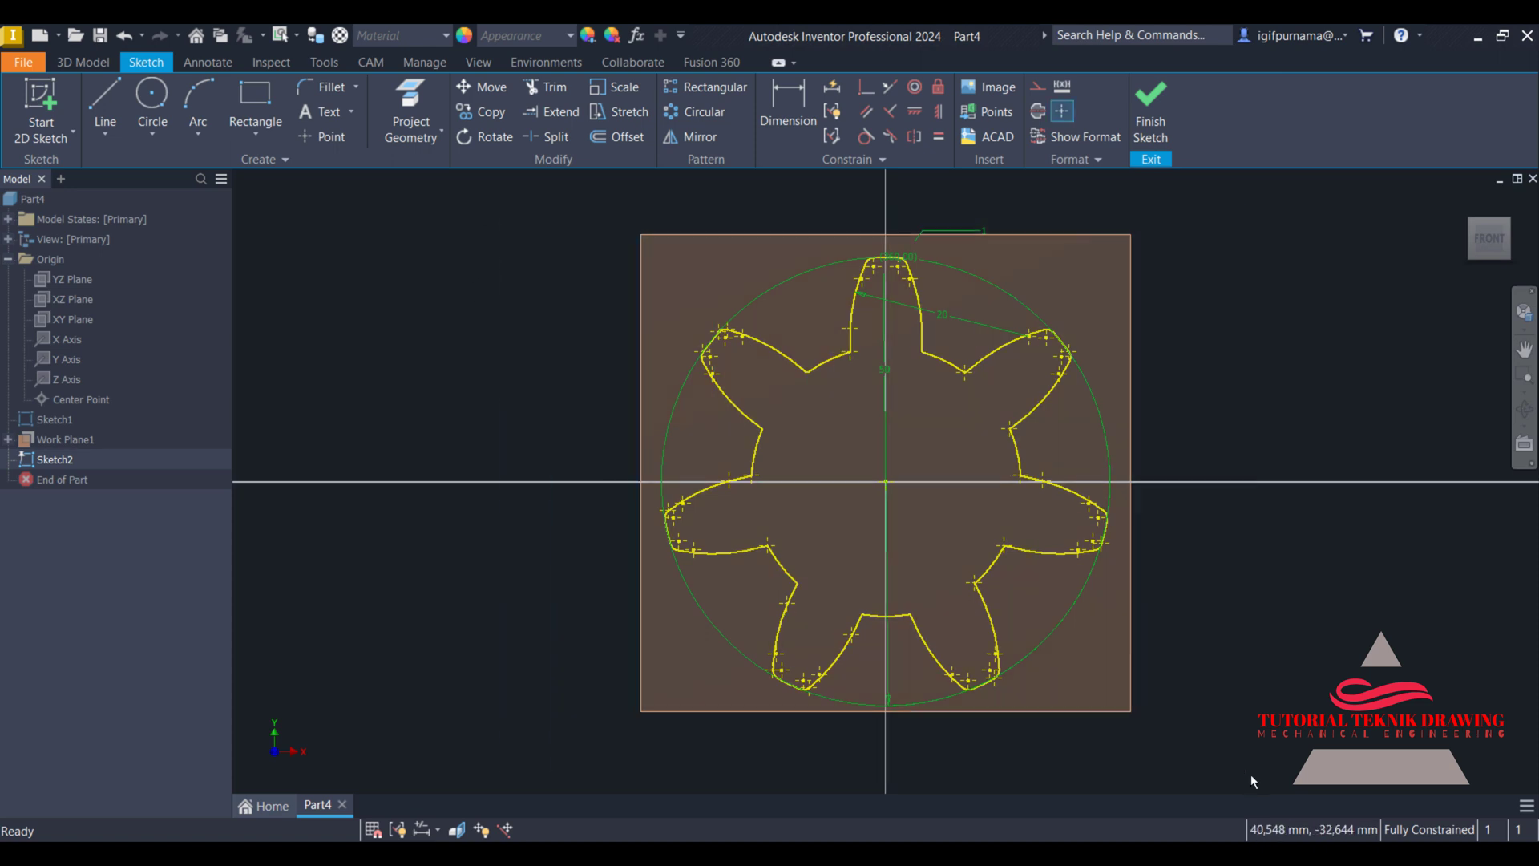
right_click(855, 442)
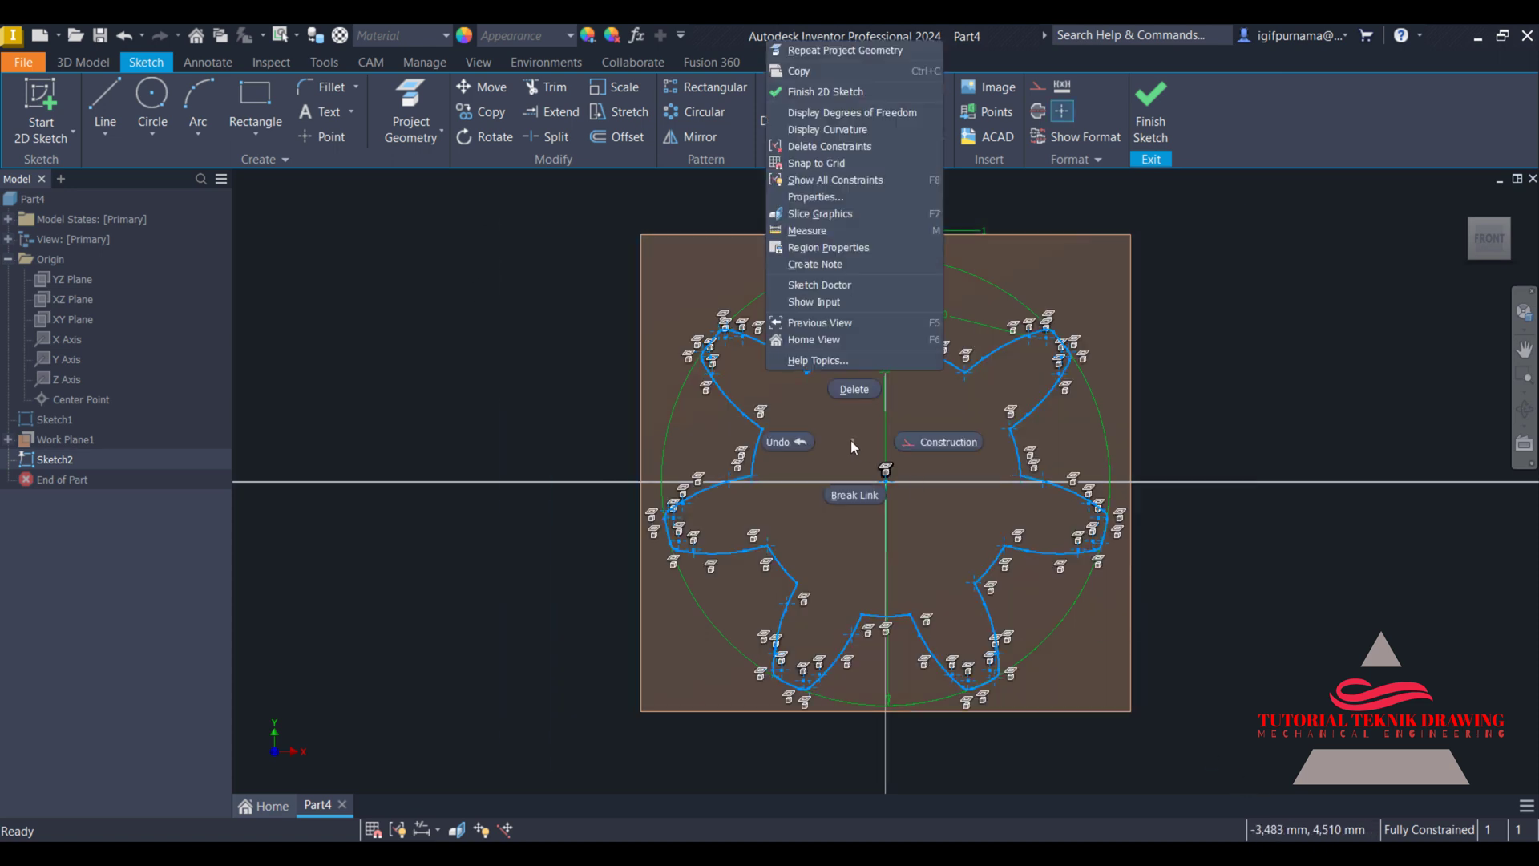
left_click(842, 499)
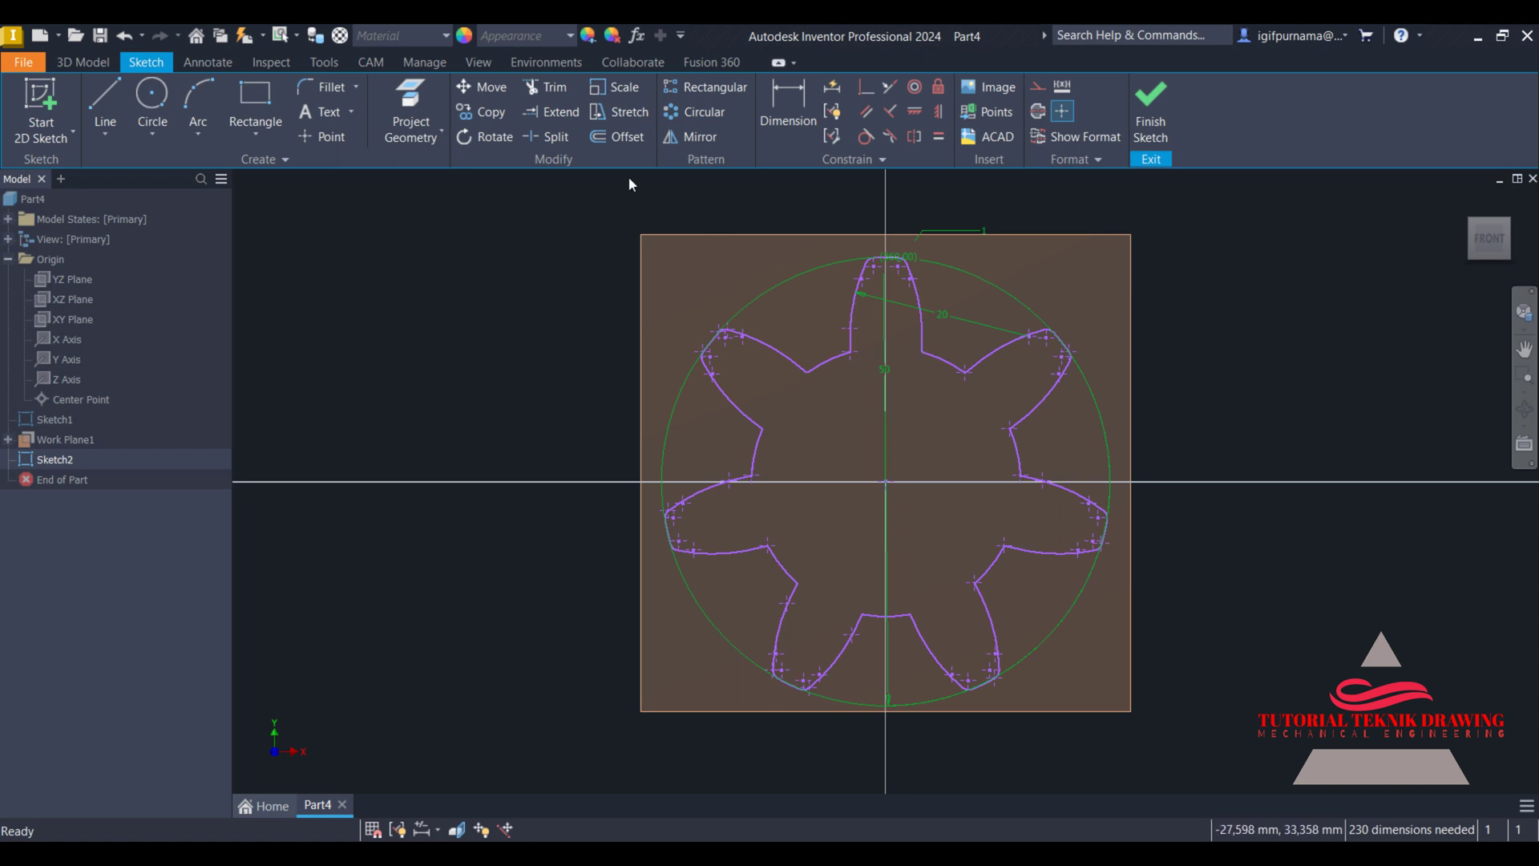
- Scale the whole unlinked profile by a factor of 0.8 about the centre point and finish the sketch
left_click(618, 95)
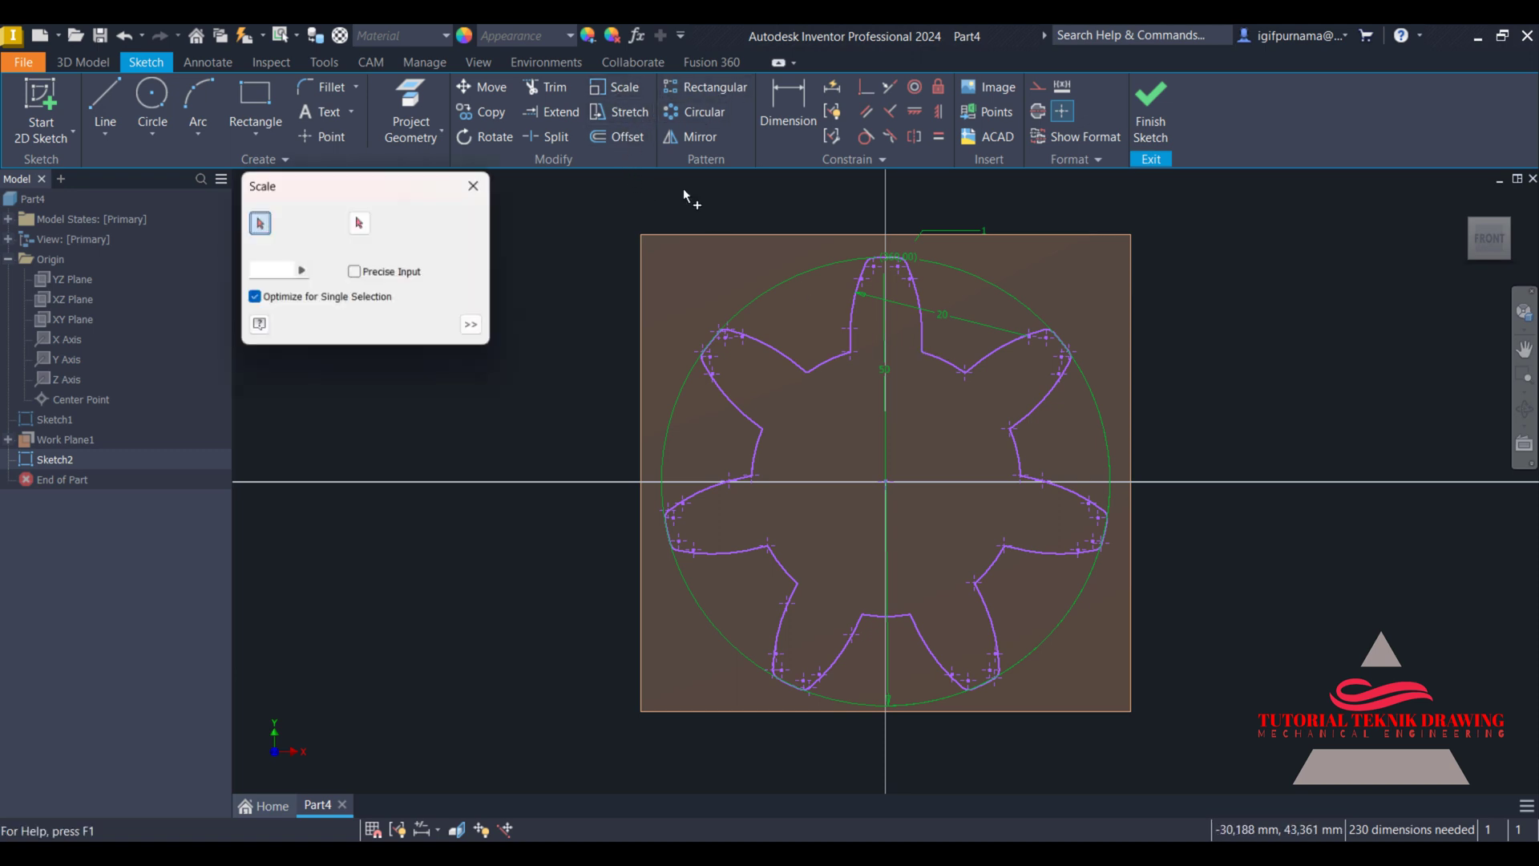
left_click_drag(581, 213, 1164, 726)
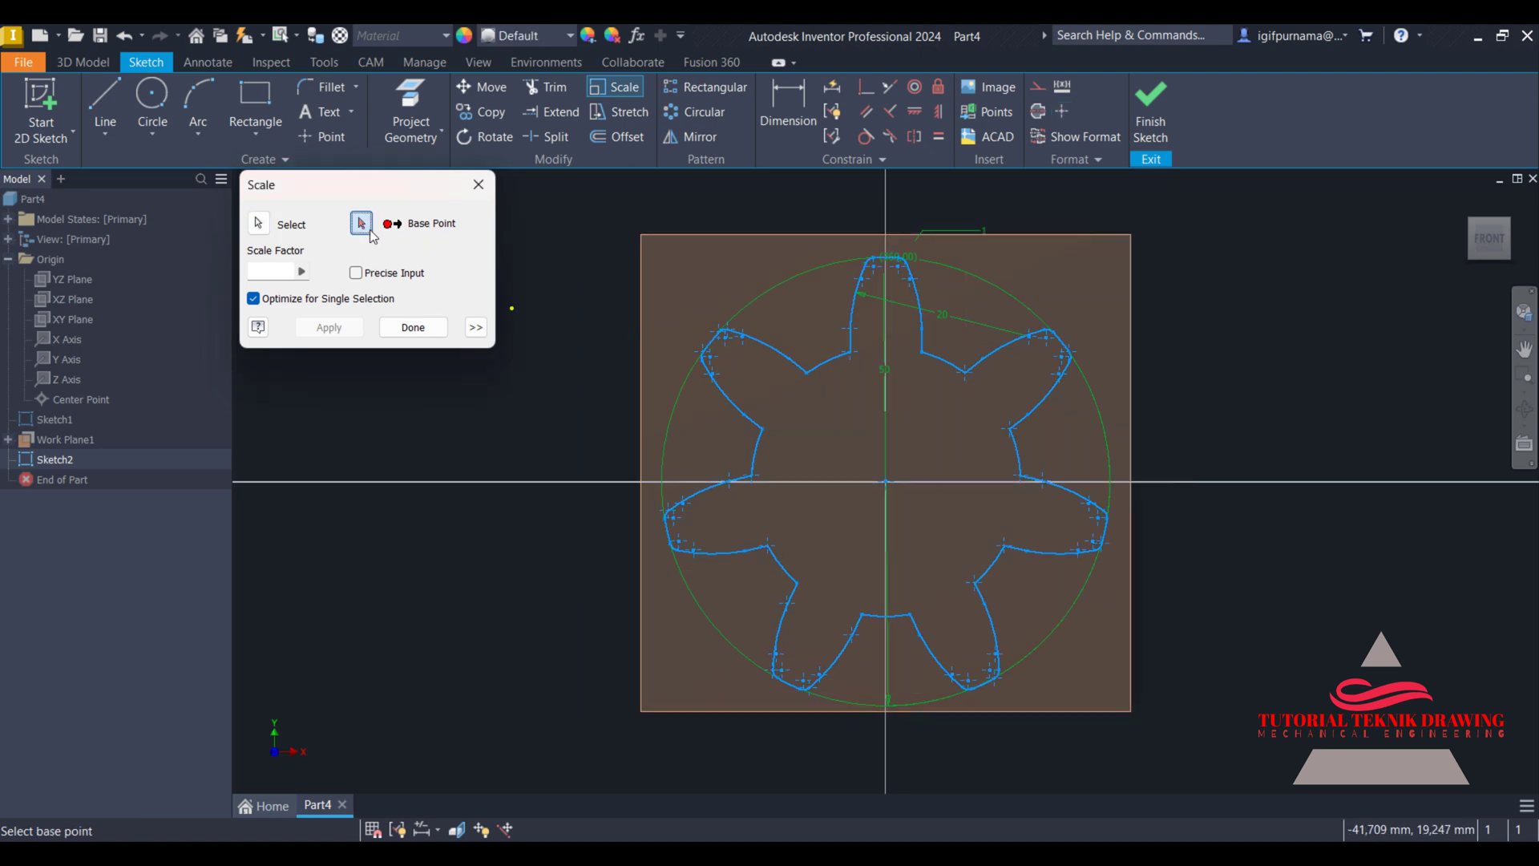
left_click(885, 482)
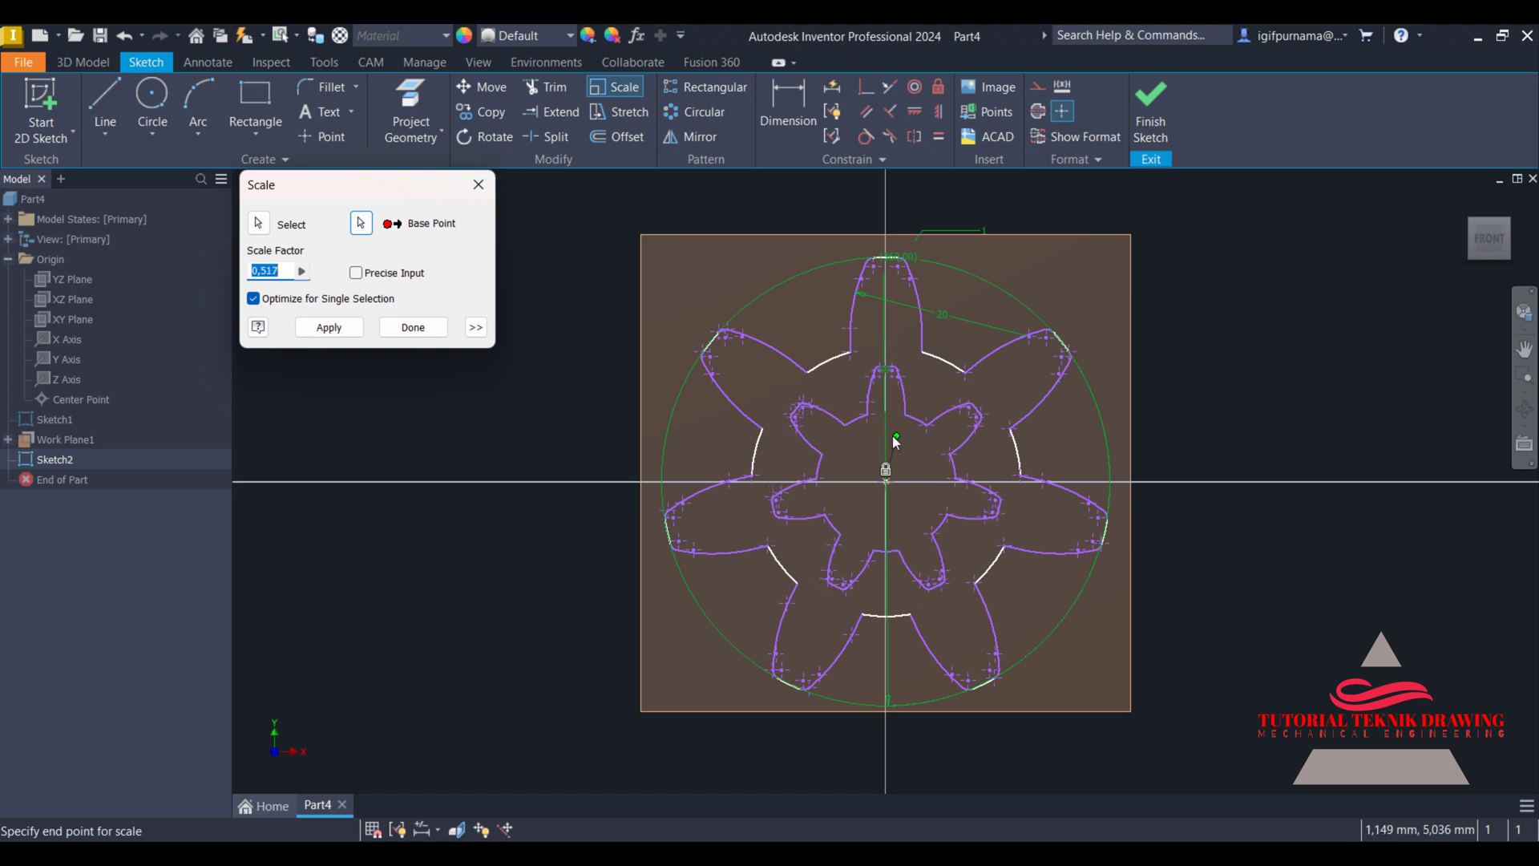
type(".8")
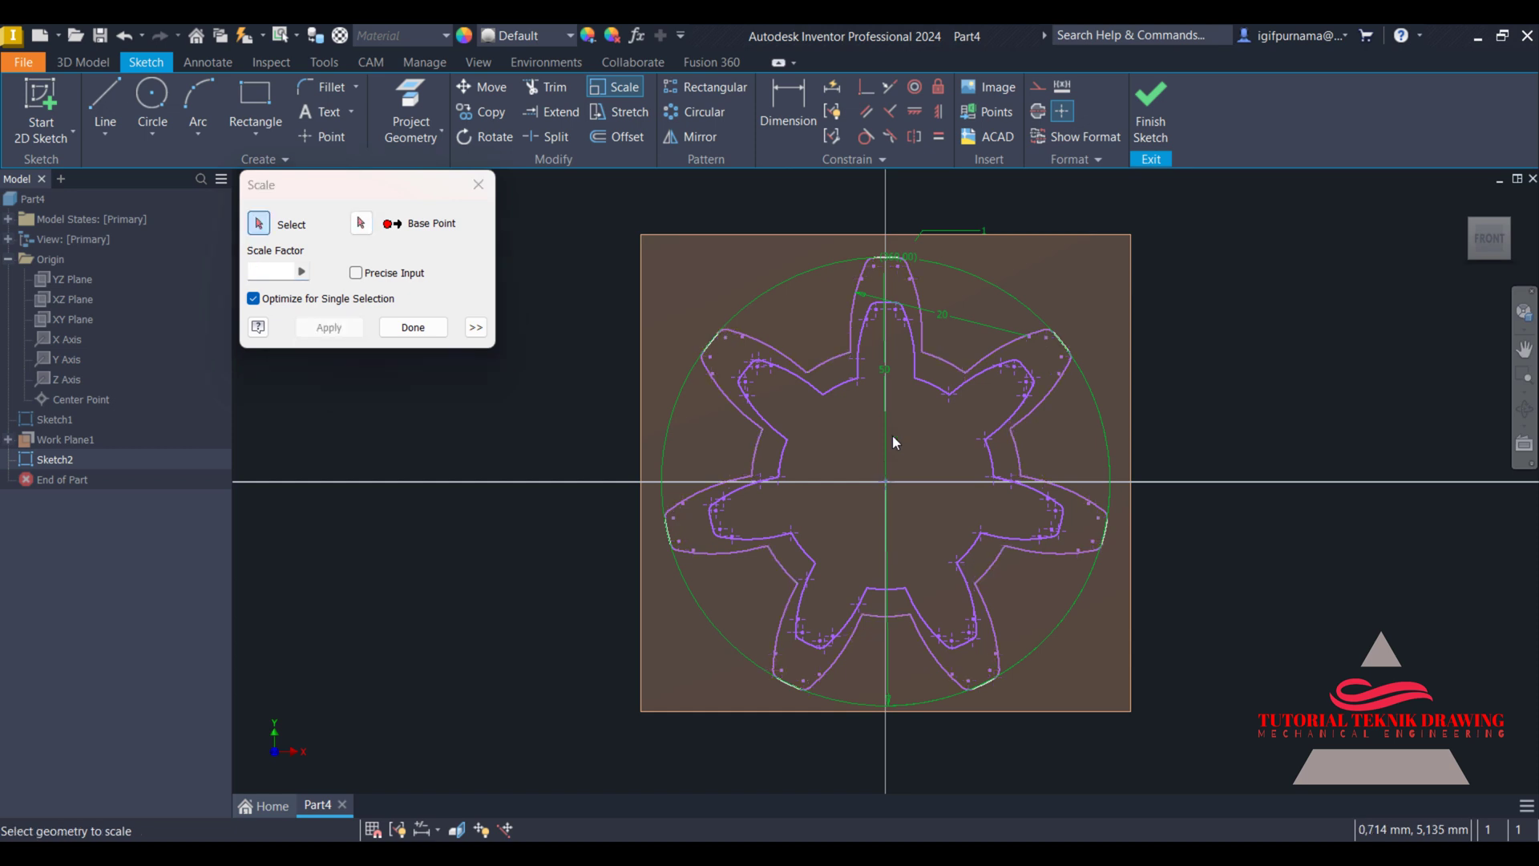
left_click(413, 327)
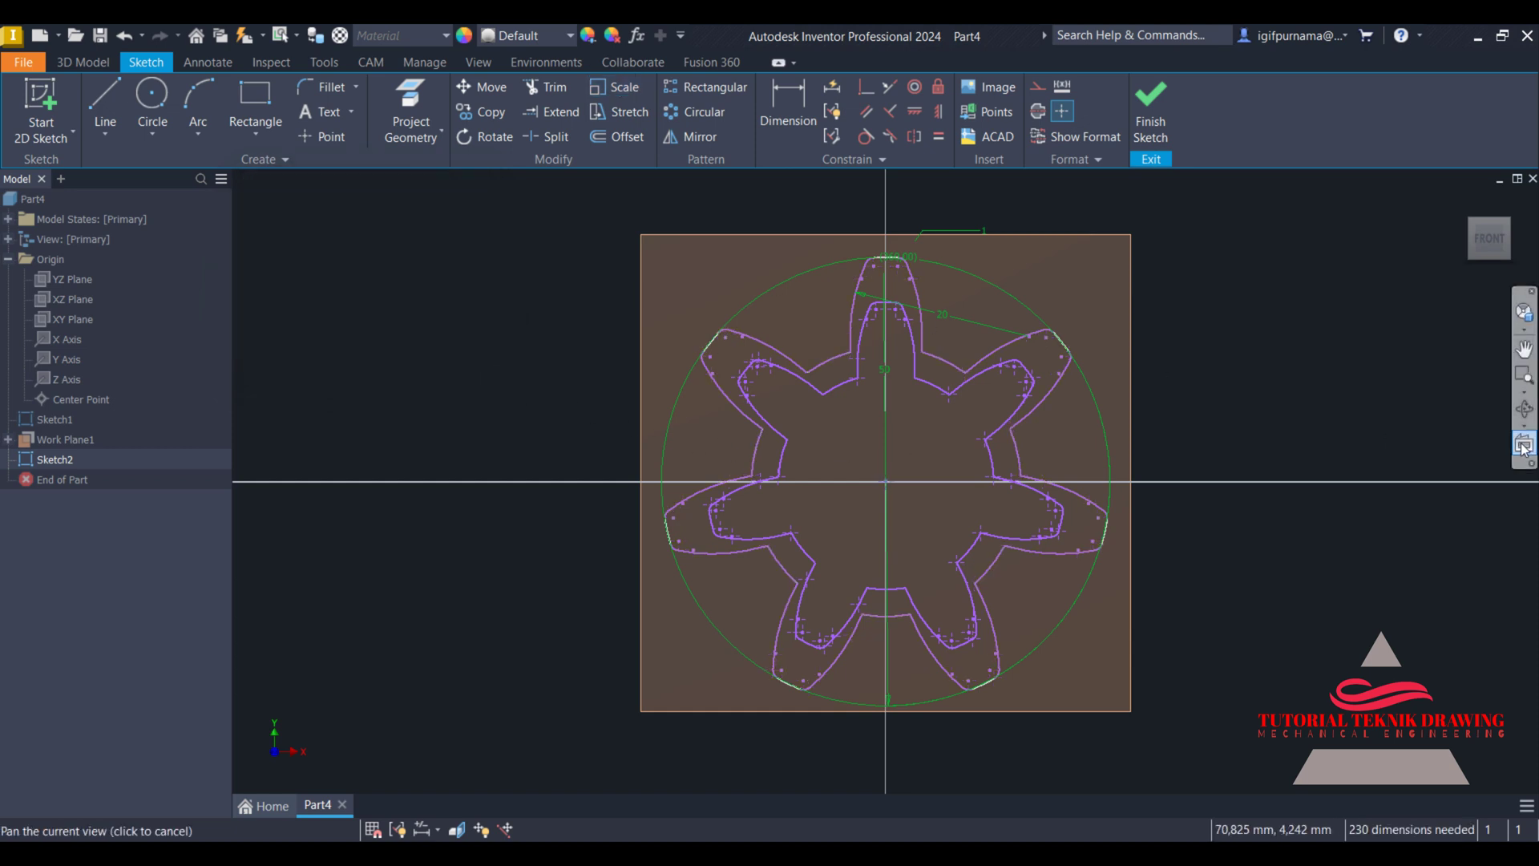
middle_click_drag(1158, 104, 1179, 200, "shift")
left_click(1150, 105)
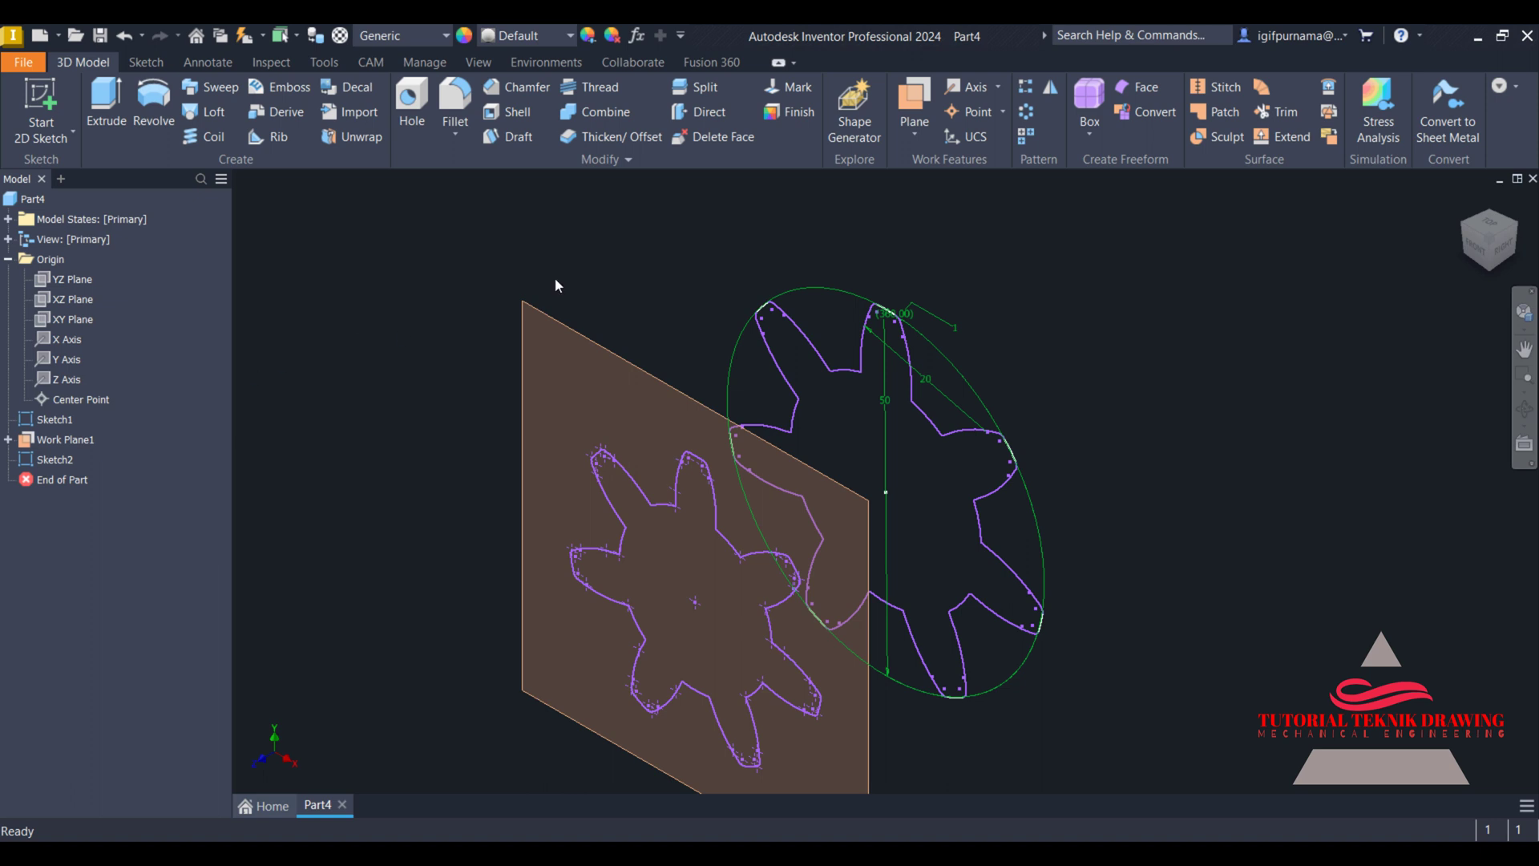
- Create a second work plane offset 50 mm from the XY plane
left_click(917, 141)
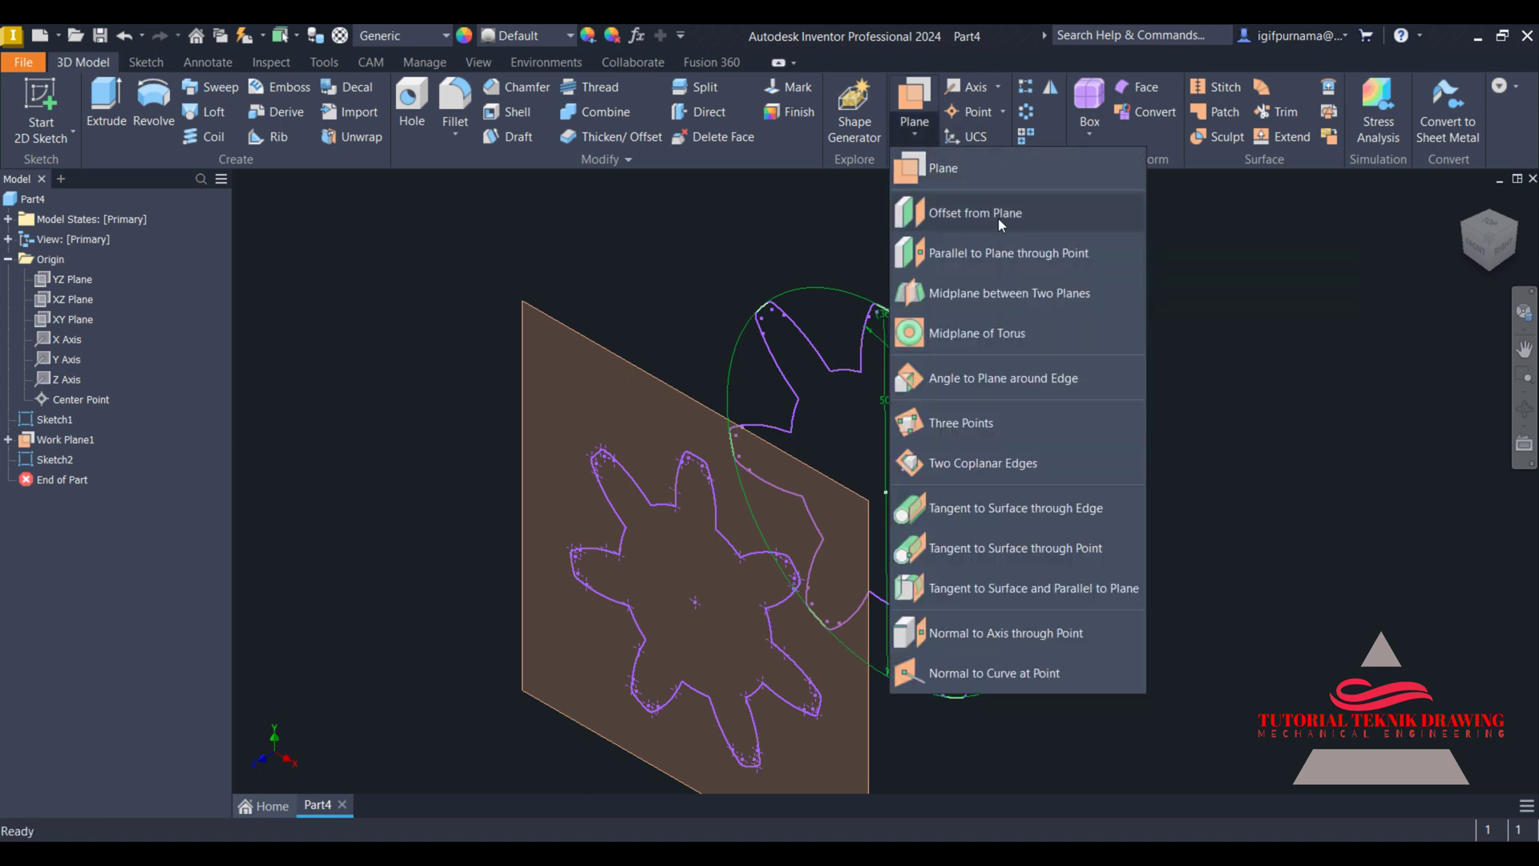
left_click(998, 218)
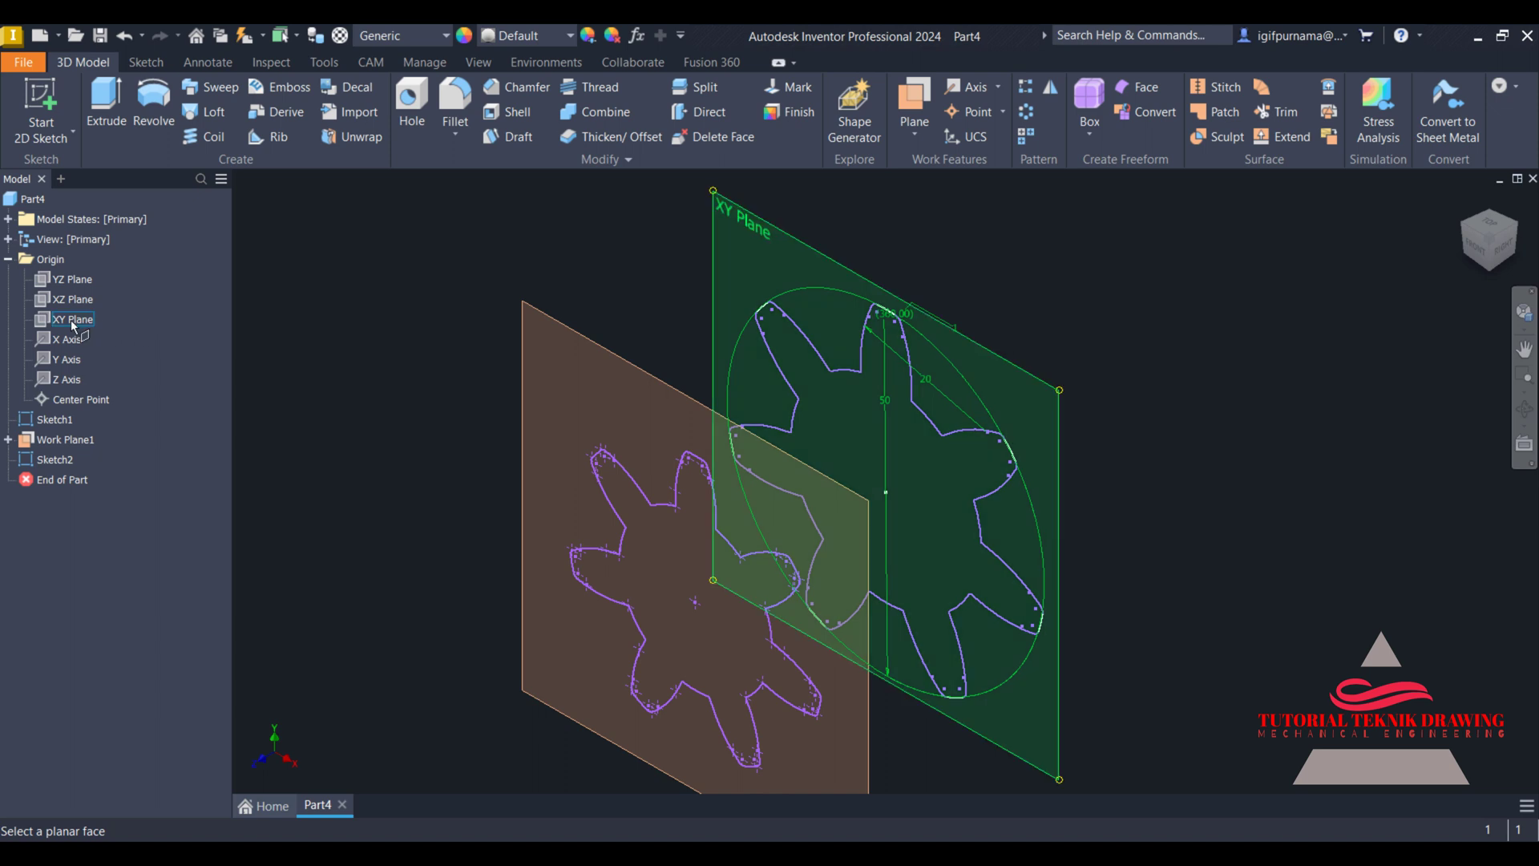
left_click(72, 319)
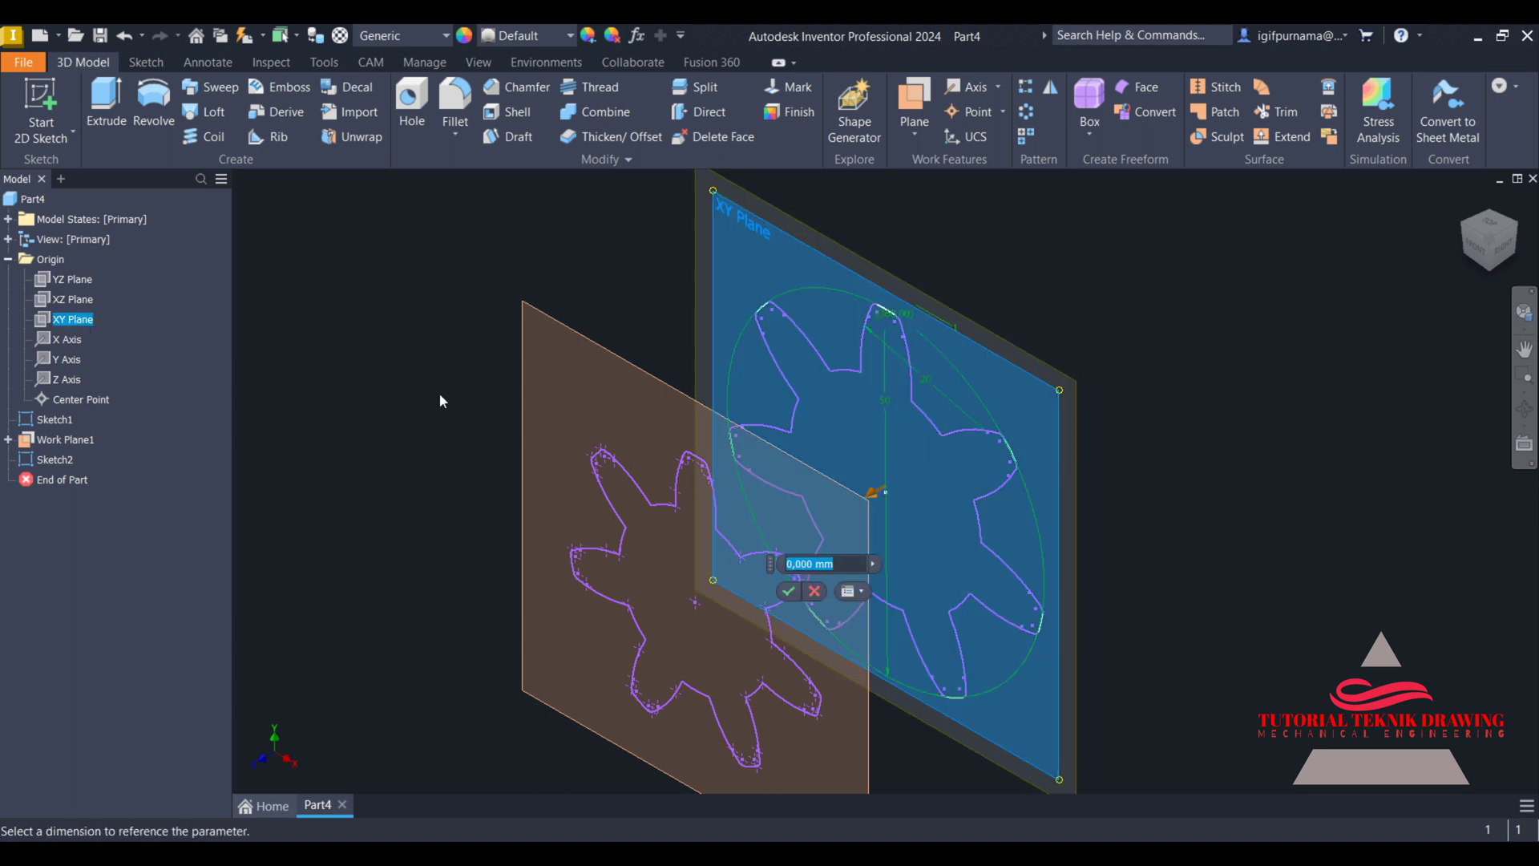
type("50")
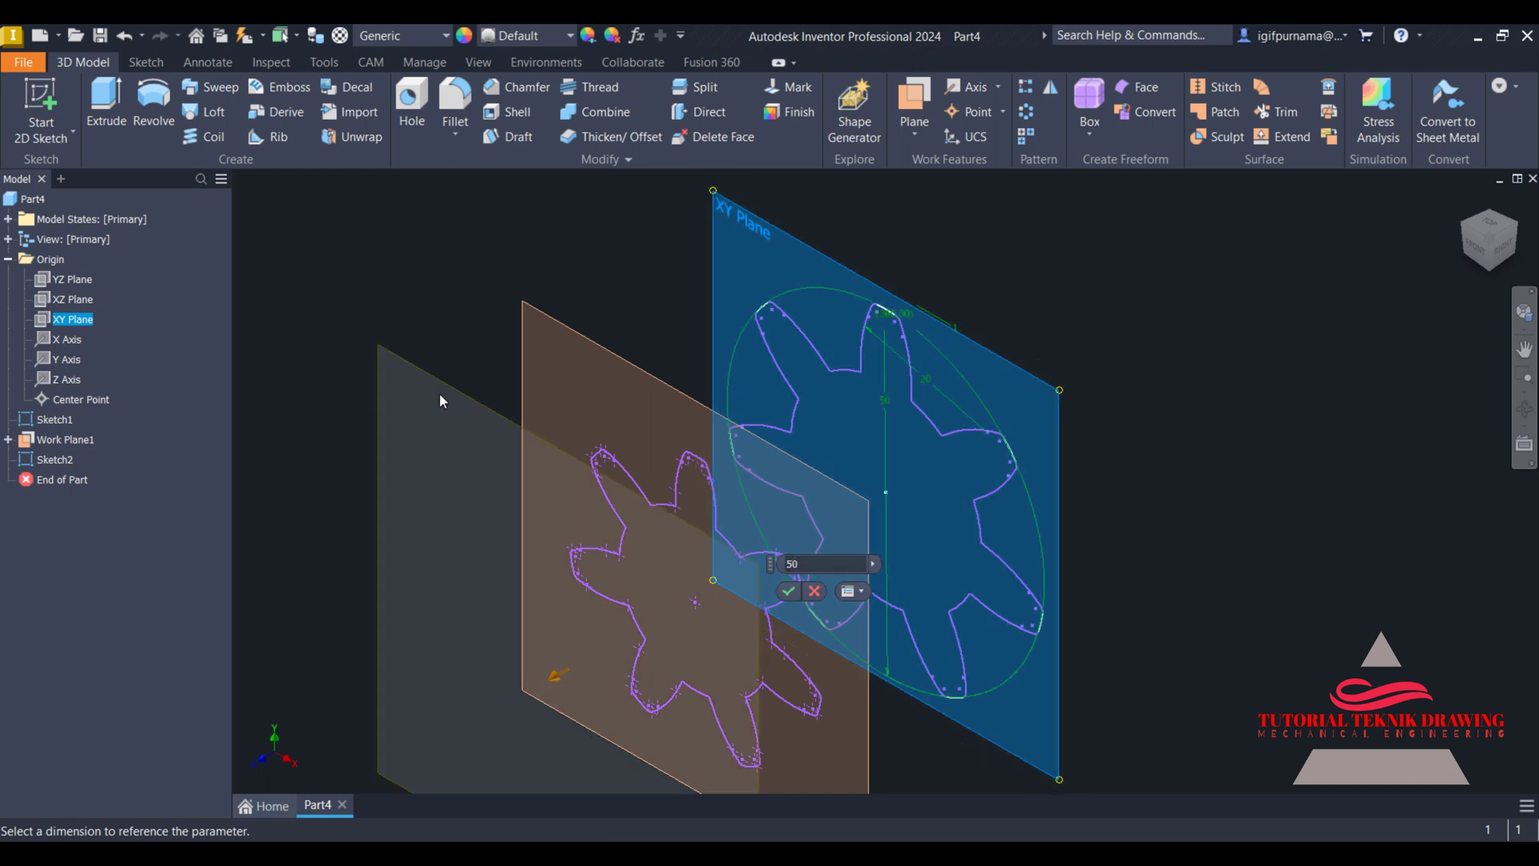
left_click(1496, 251)
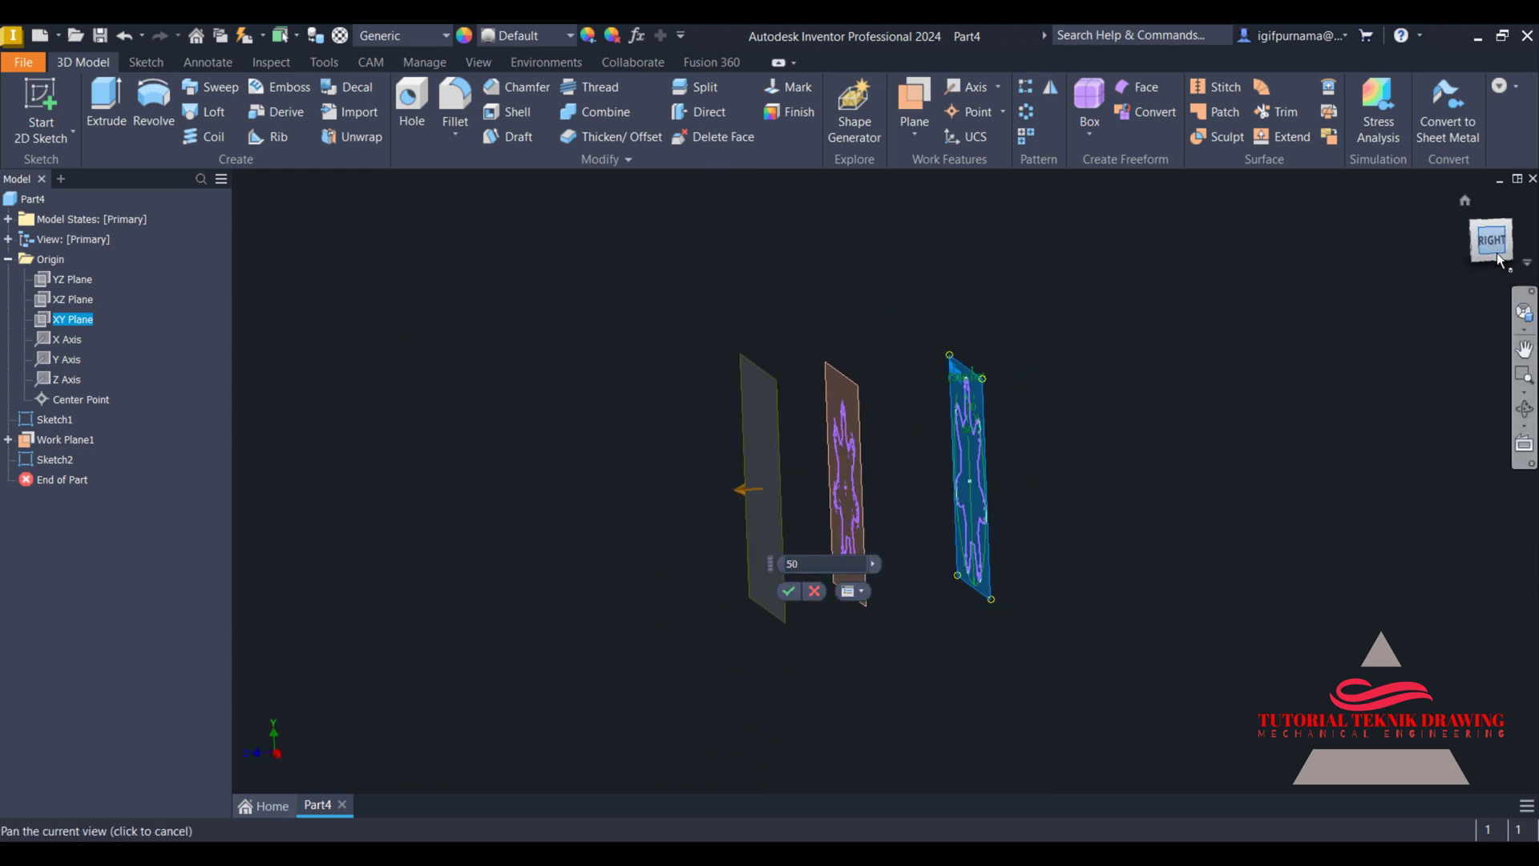
left_click(1465, 204)
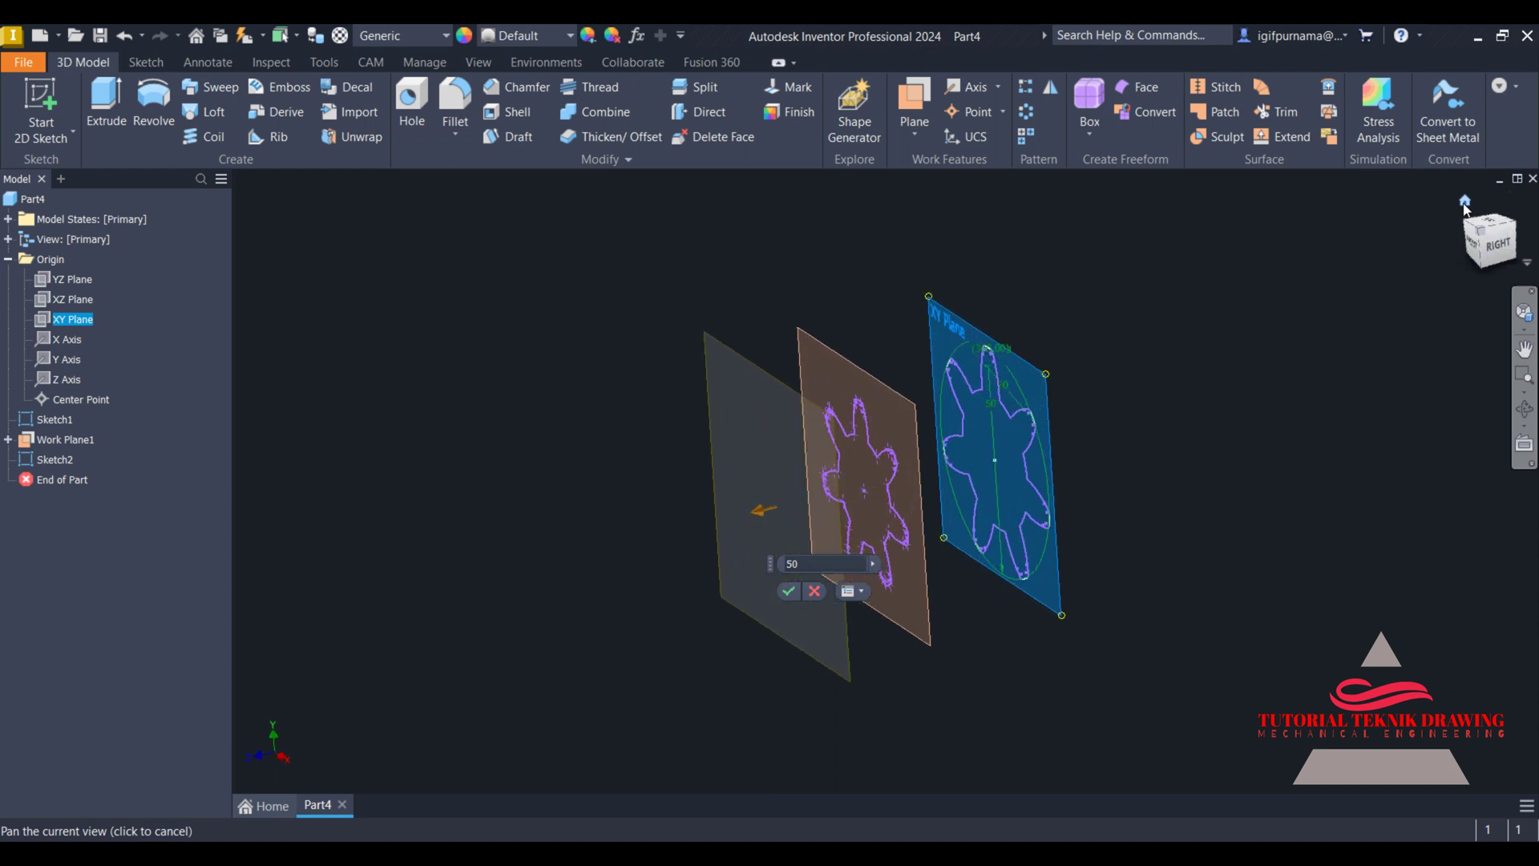
left_click(788, 592)
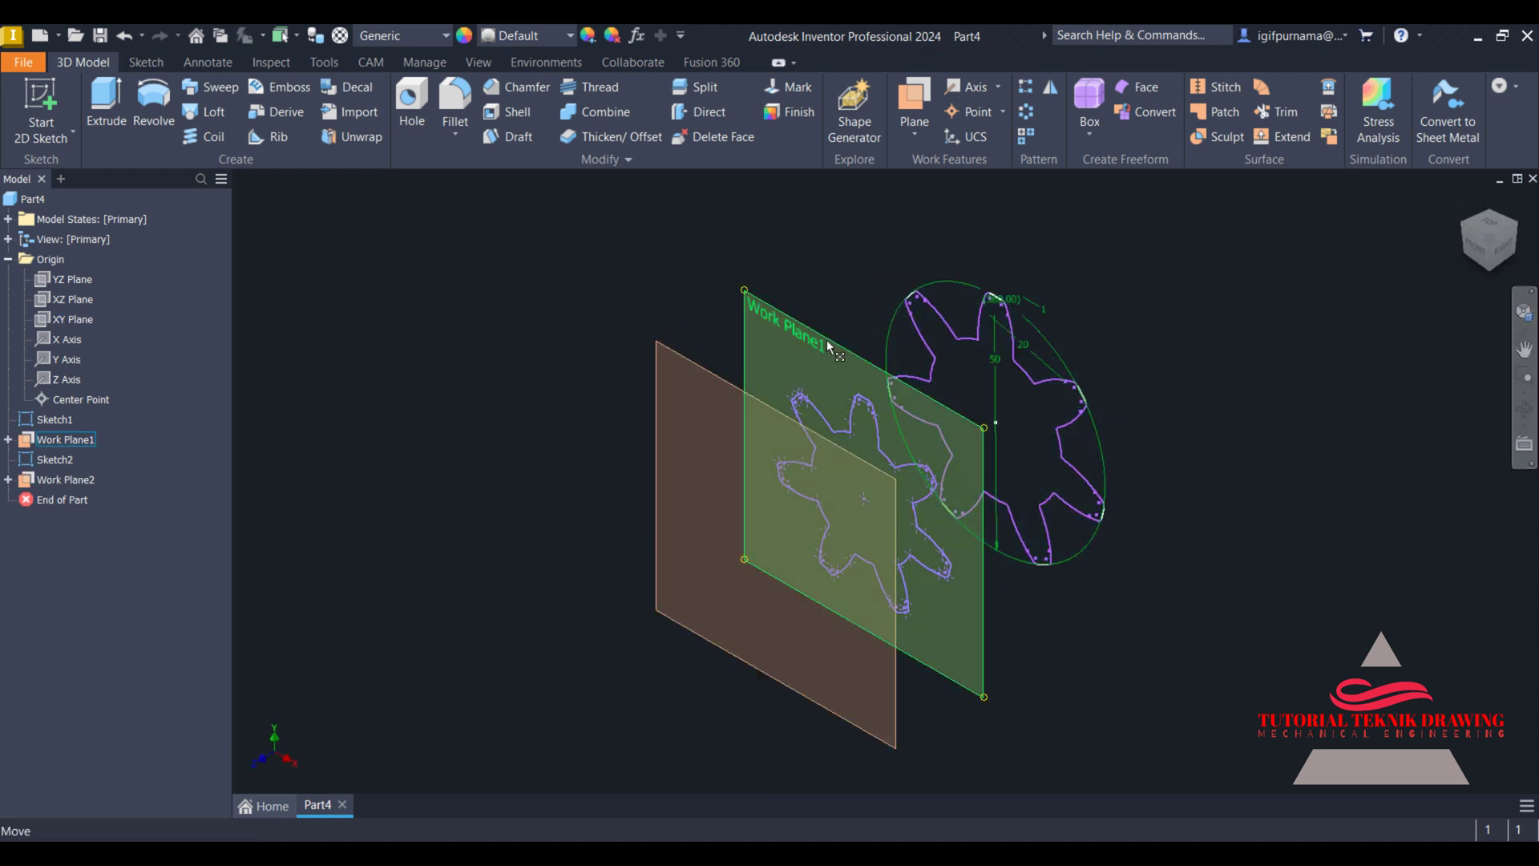
- Hide the 30 mm offset work plane and the scaled profile sketch on it
right_click(84, 441)
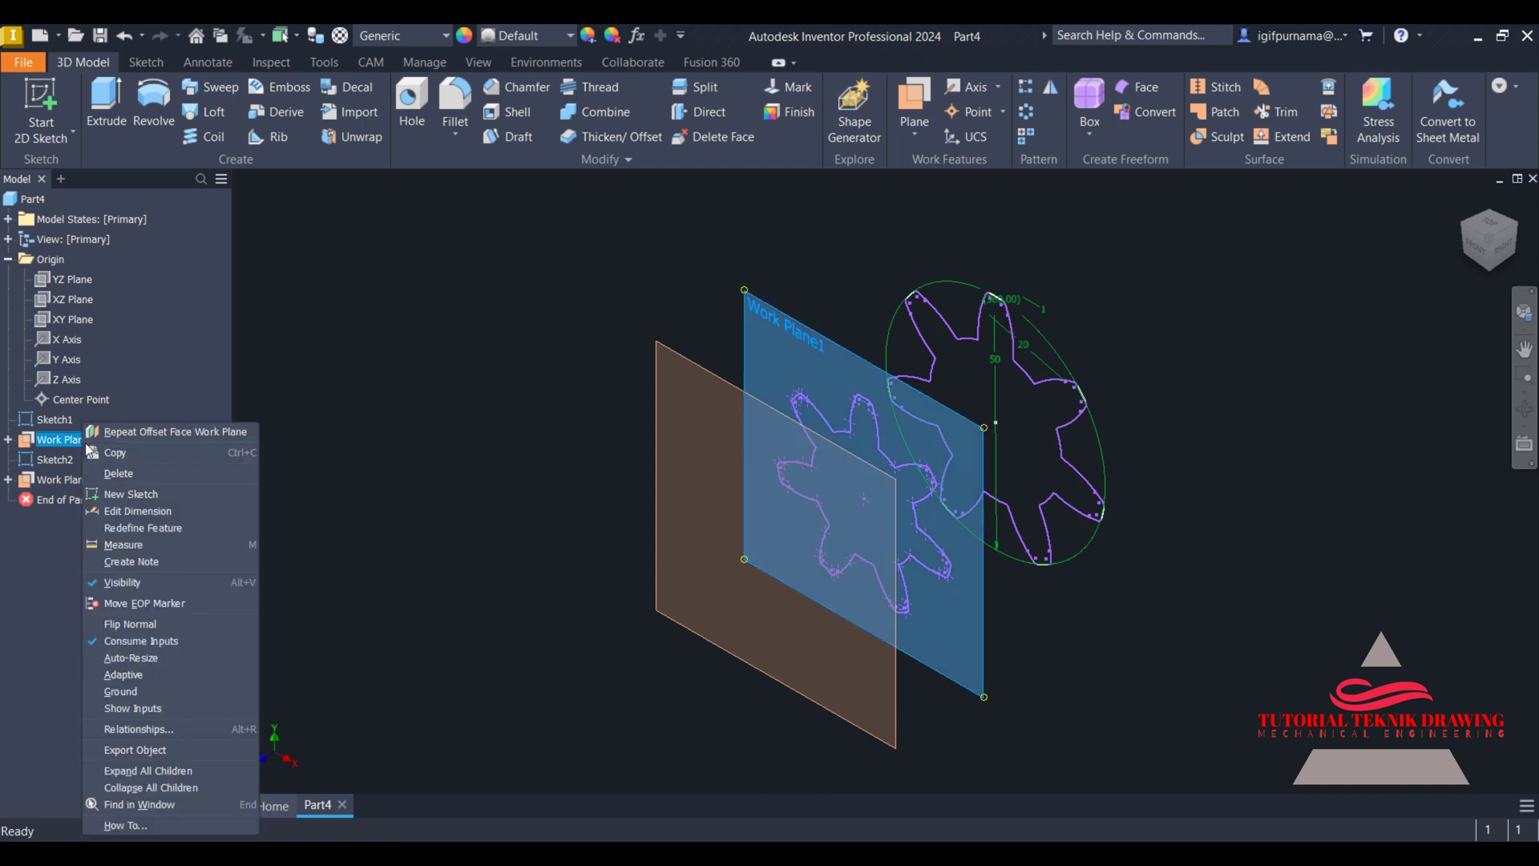
left_click(136, 585)
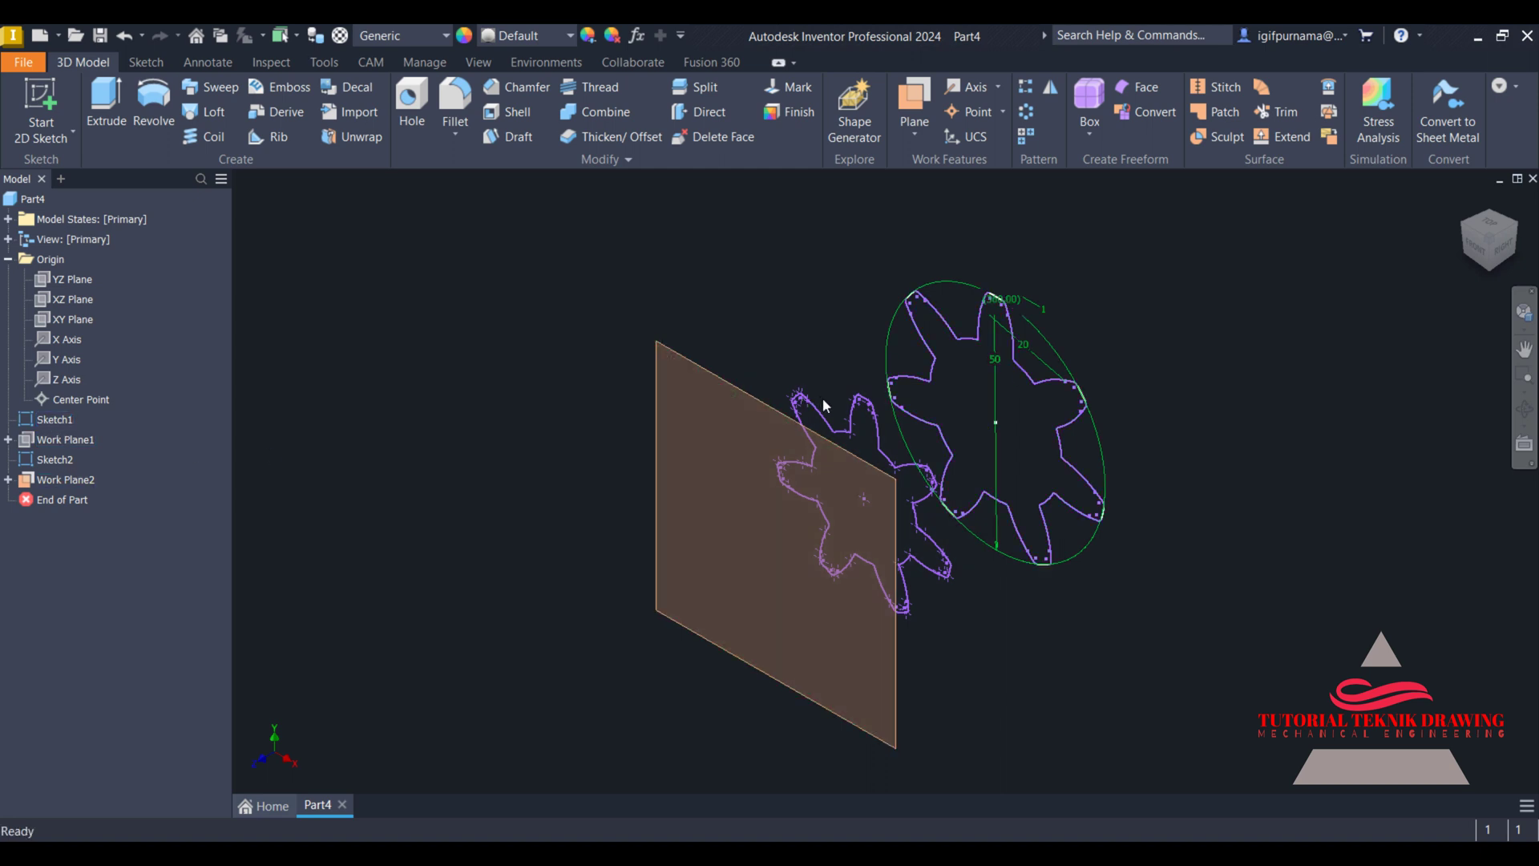
left_click(51, 455)
right_click(51, 456)
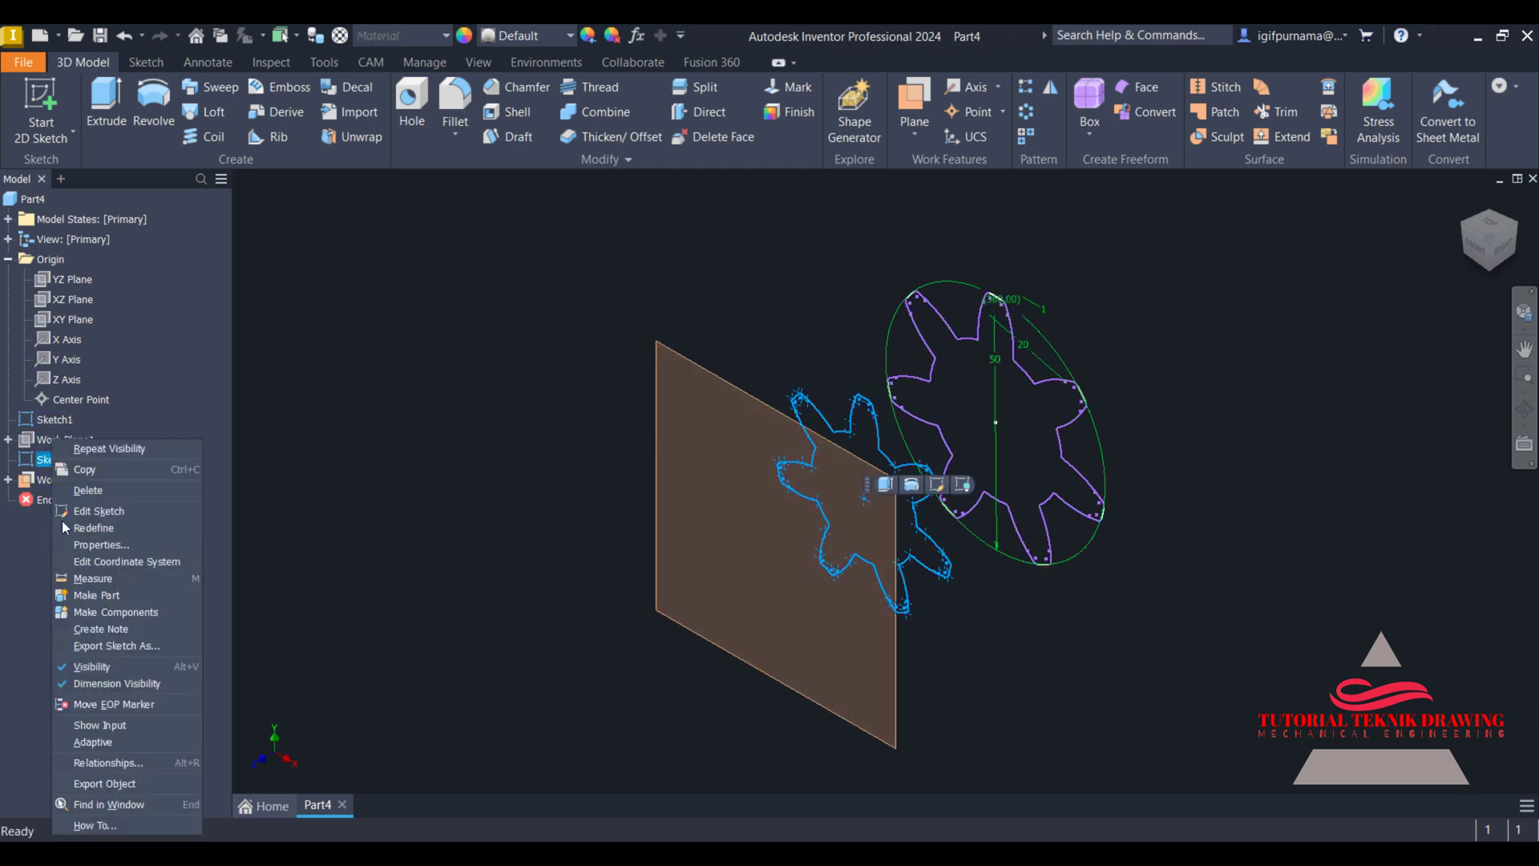
left_click(119, 666)
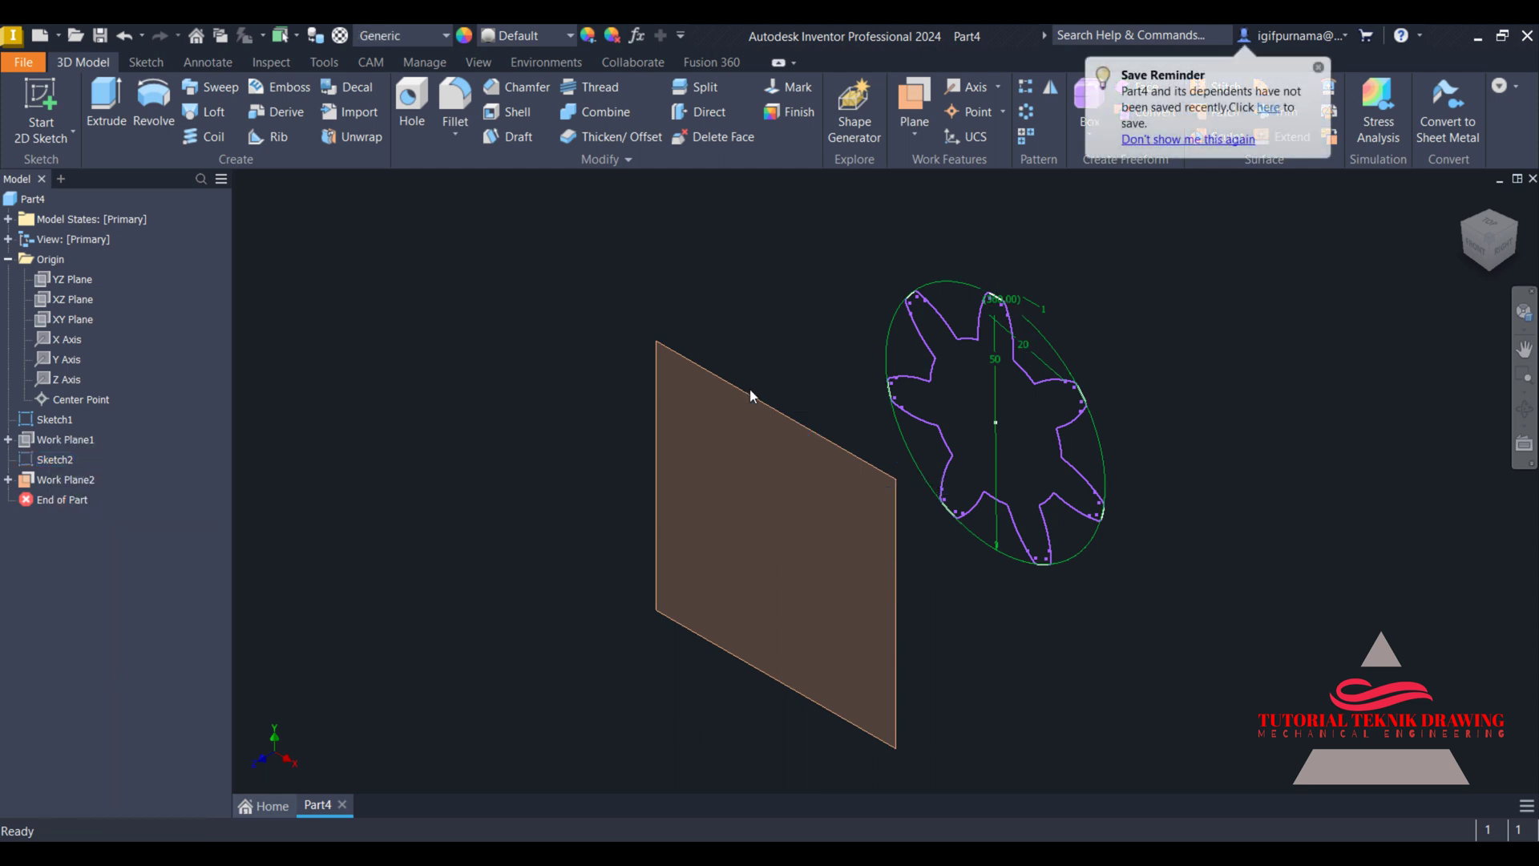
- Start a sketch on the 50 mm offset work plane and project the original tooth profile into it
left_click(797, 417)
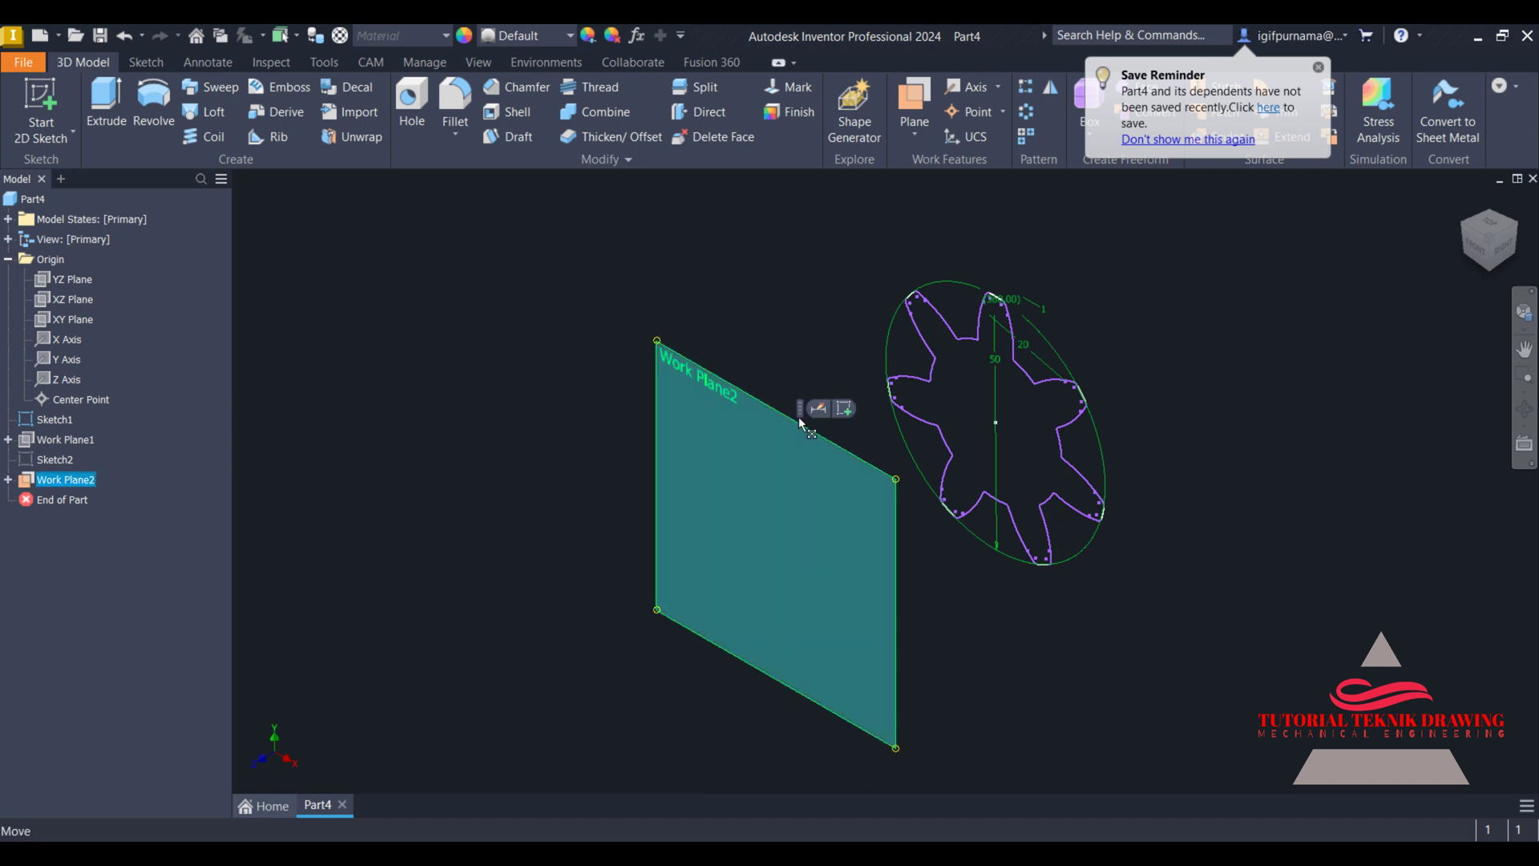
left_click(845, 408)
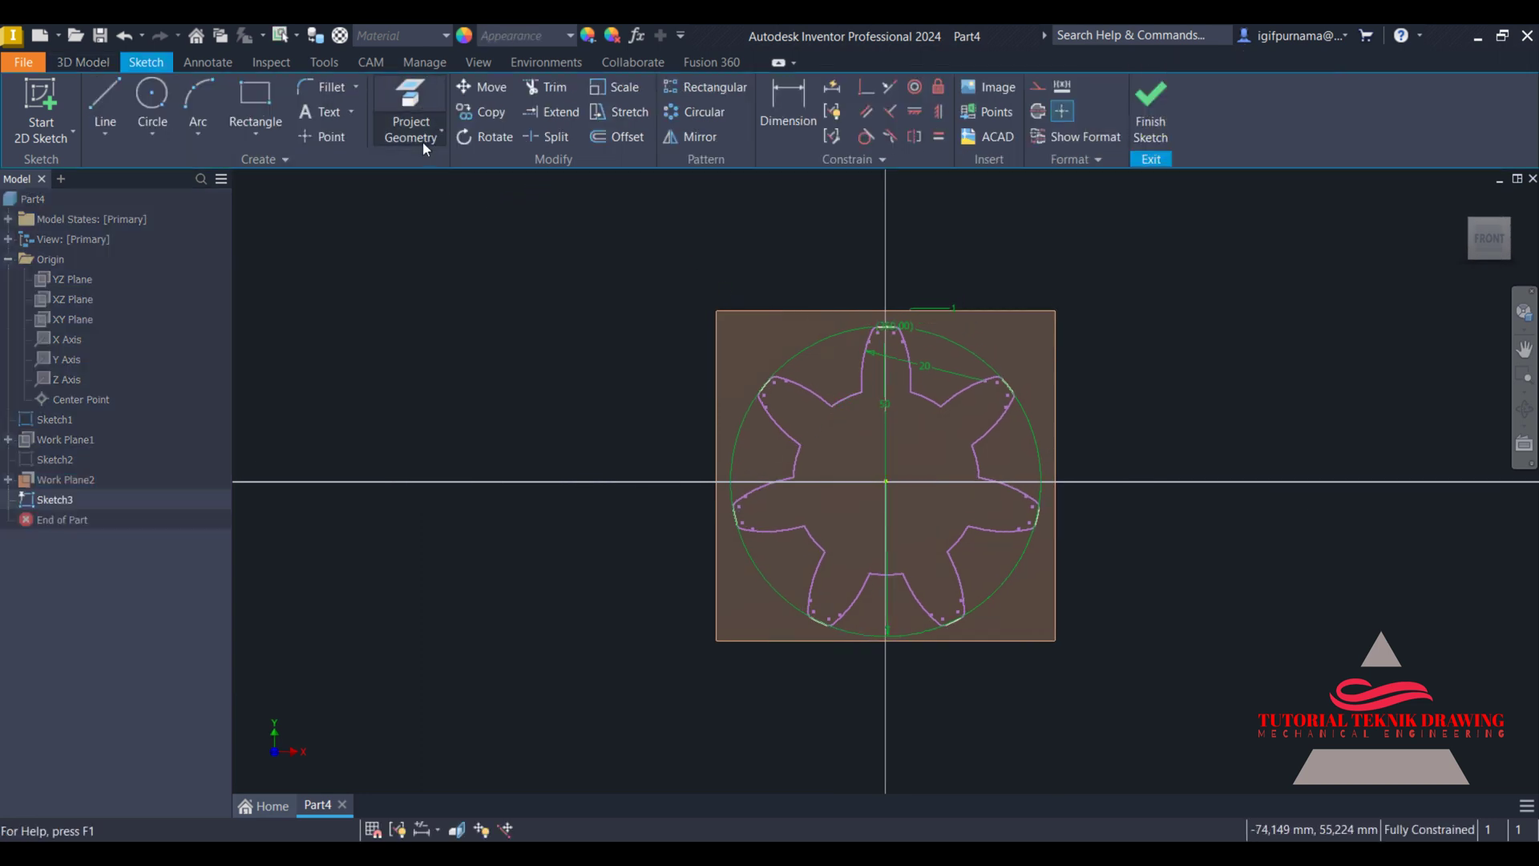
left_click(425, 141)
left_click(447, 181)
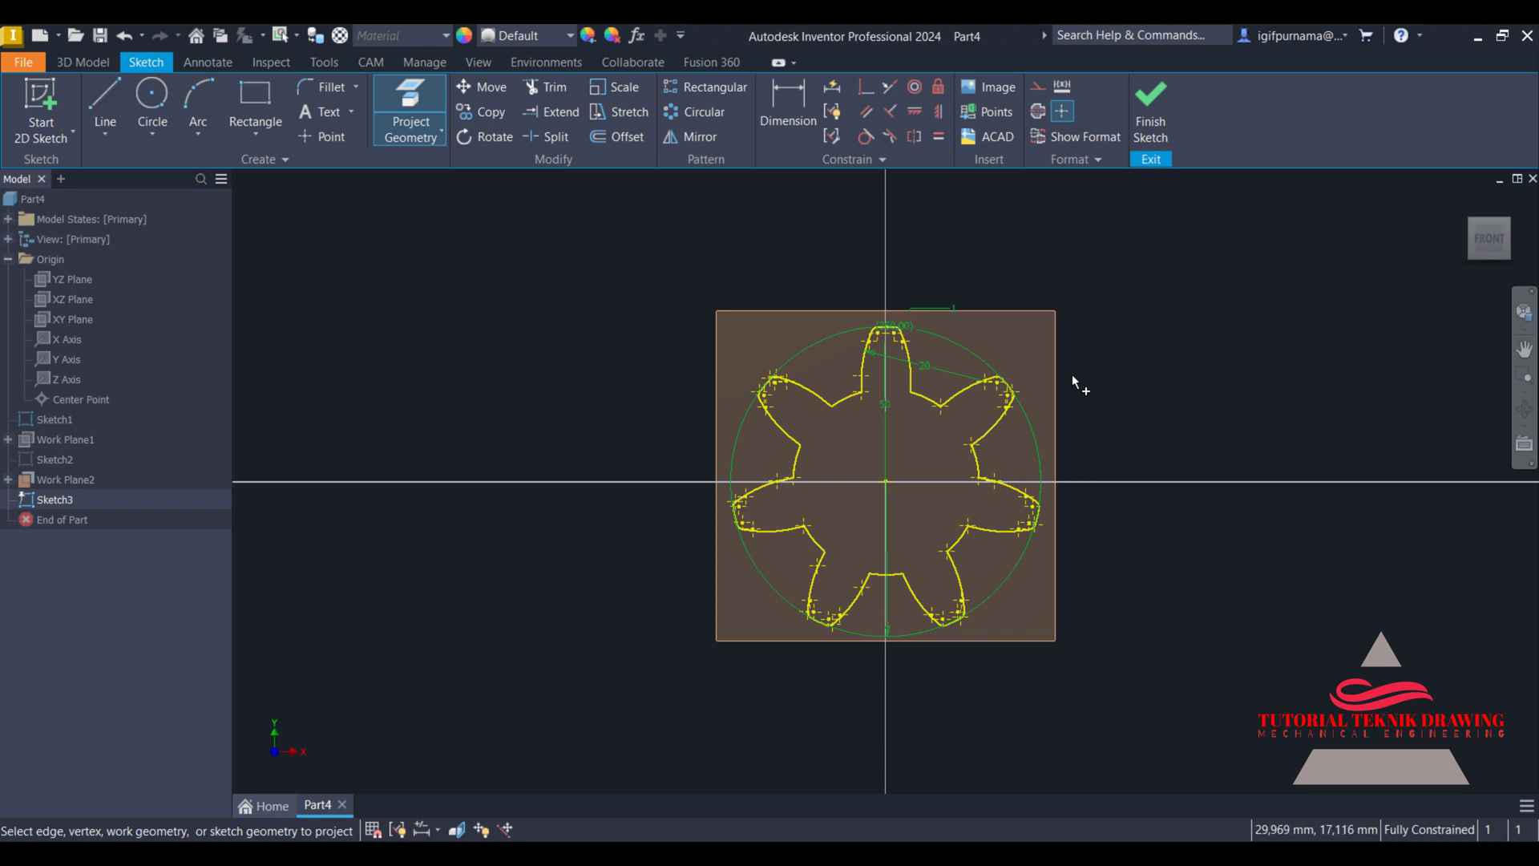
key("Escape")
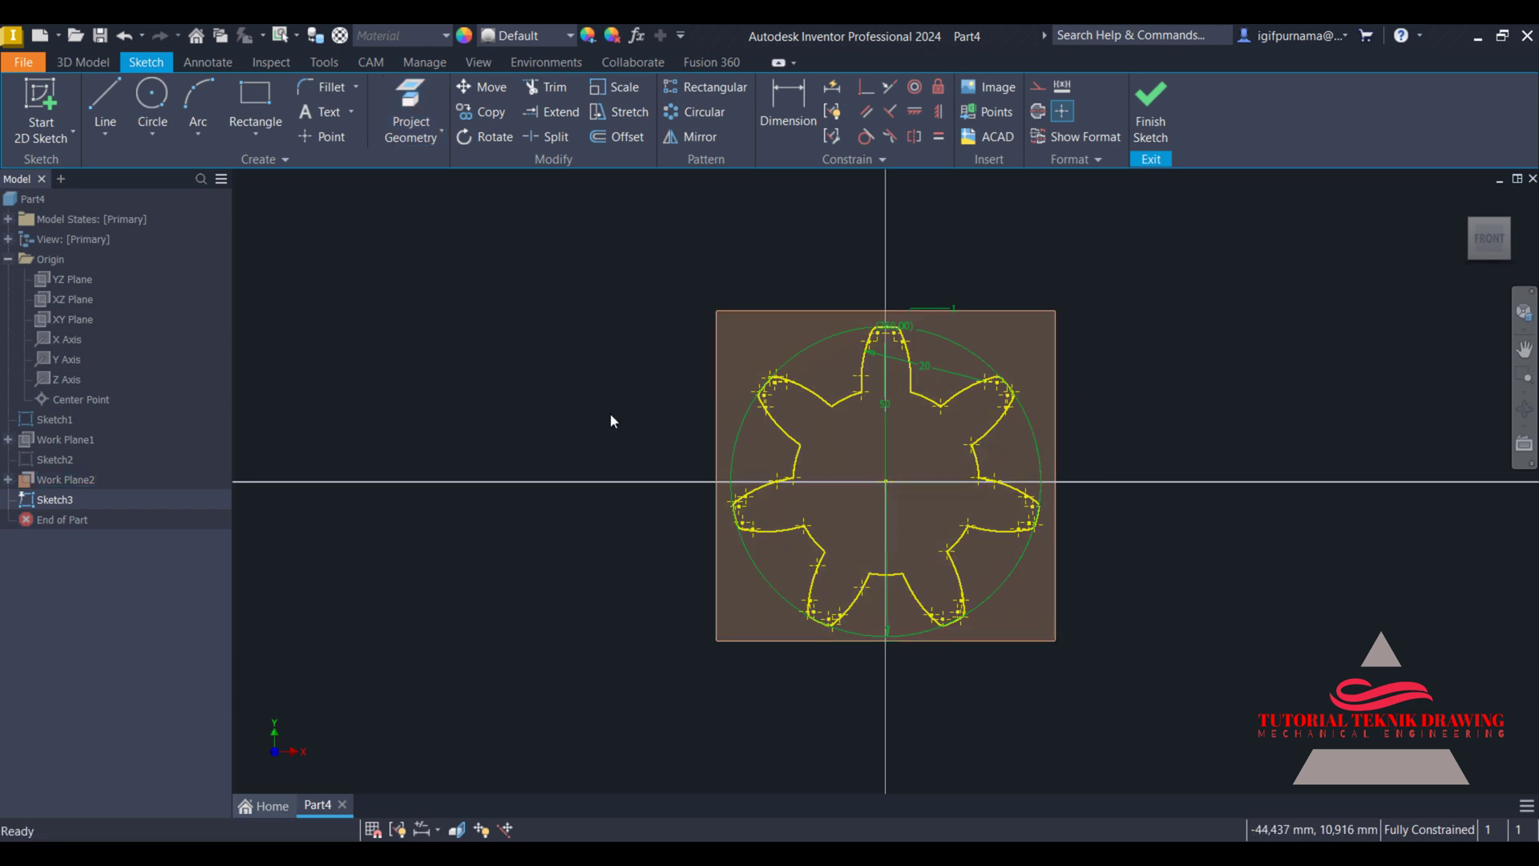
- Select the whole projected tooth profile on the 50 mm work plane and break its link to the original
left_click_drag(603, 266, 1178, 715)
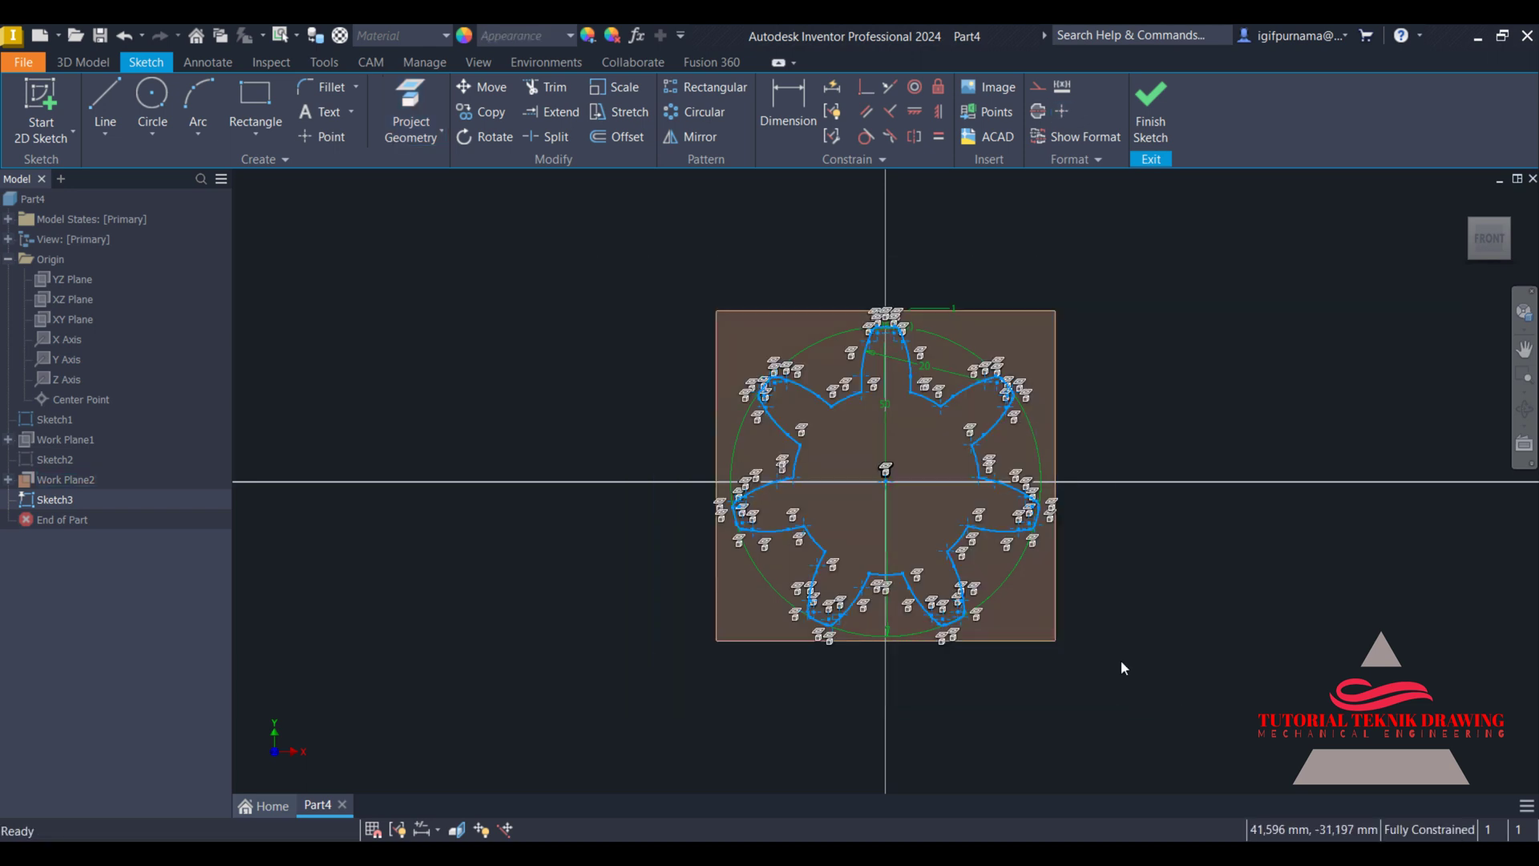
right_click(835, 443)
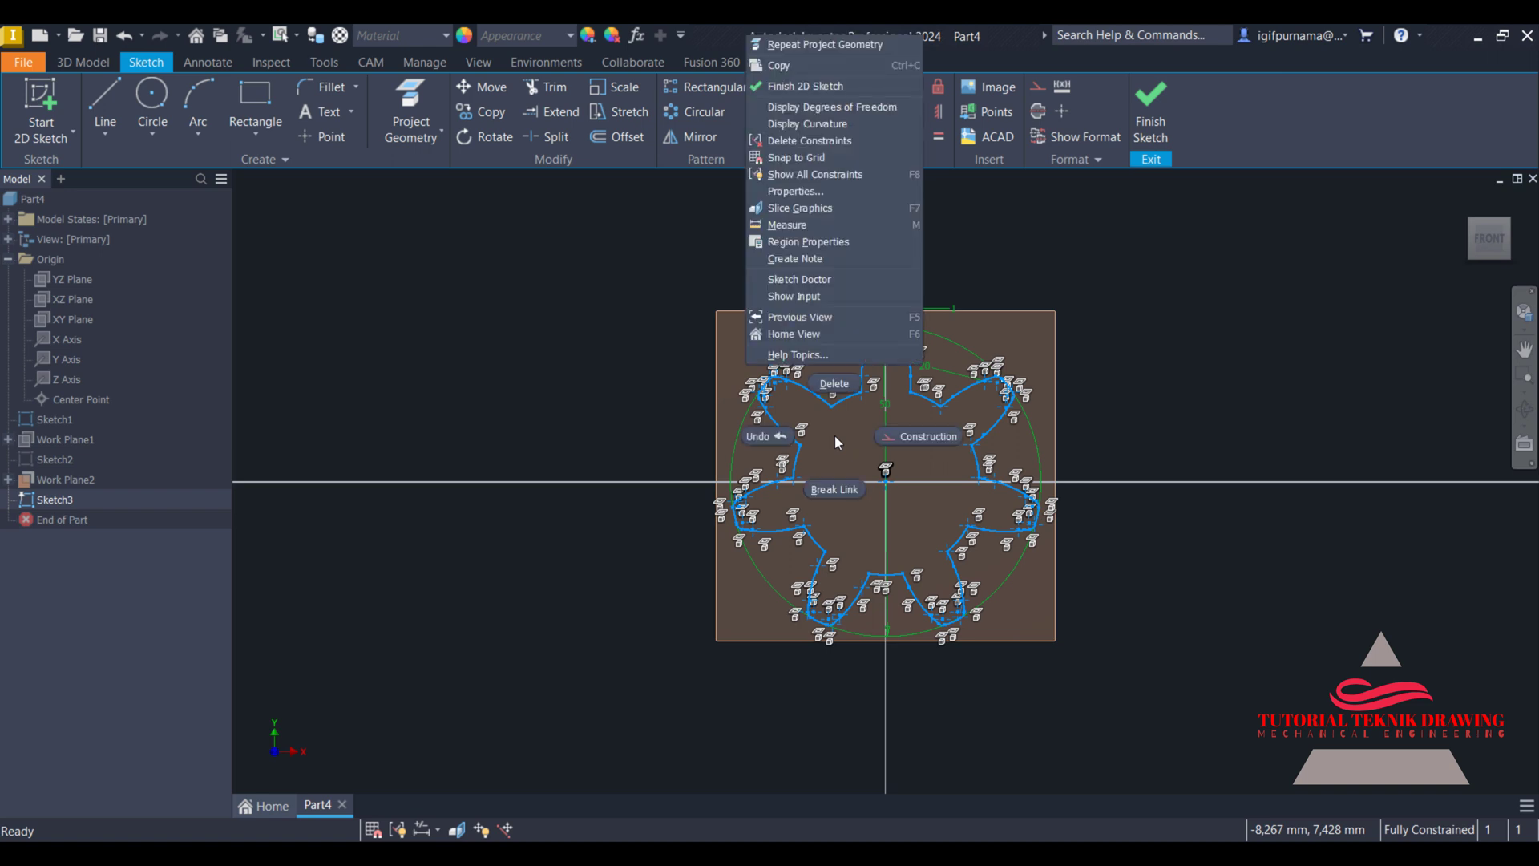
left_click(844, 488)
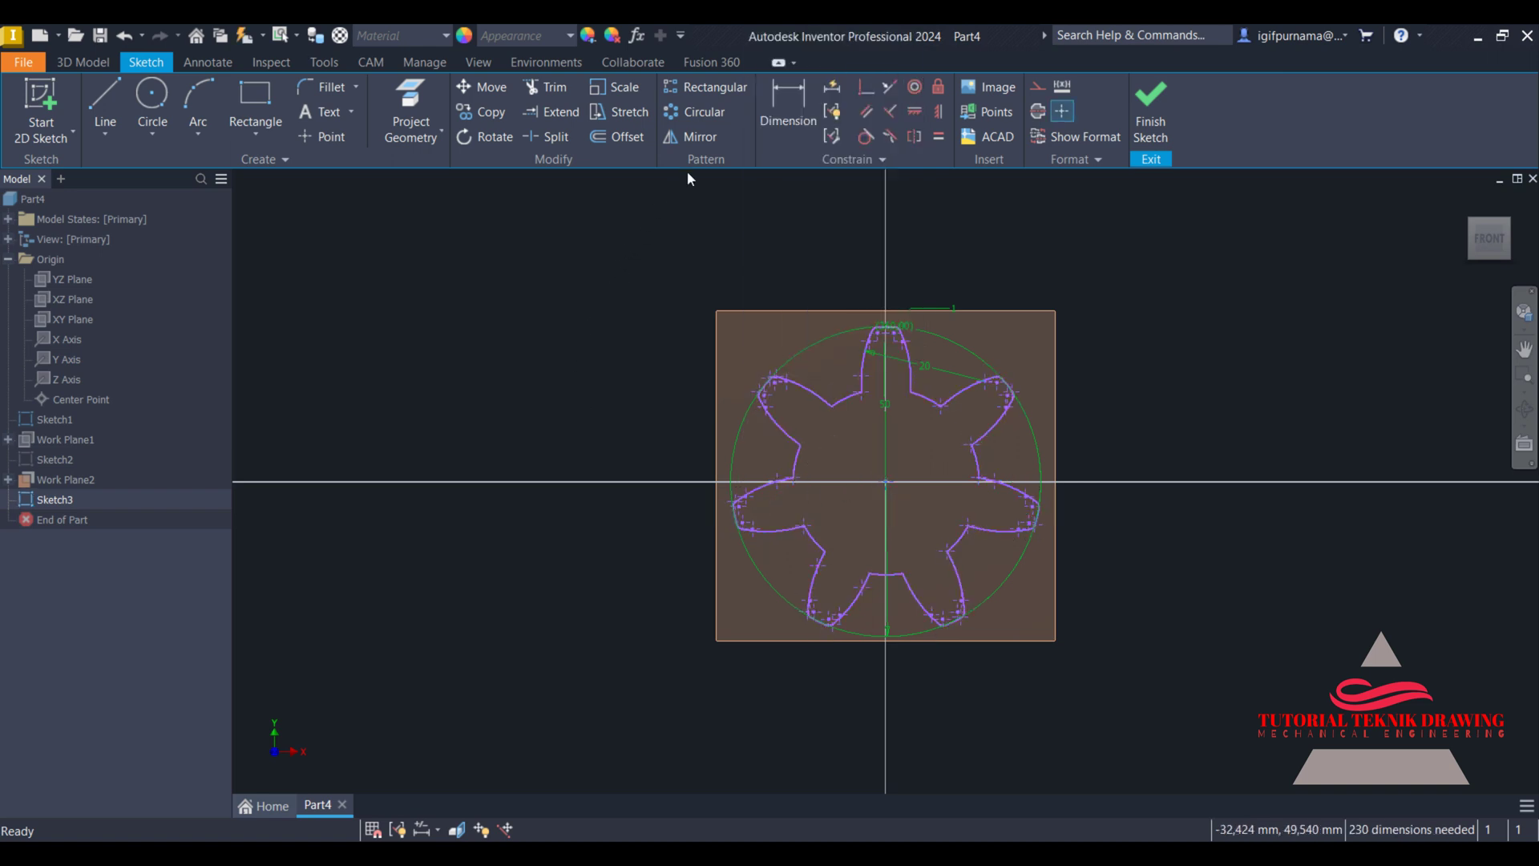
- Scale the entire unlinked profile by a factor of 0.3 about the centre point and finish the sketch
left_click(606, 90)
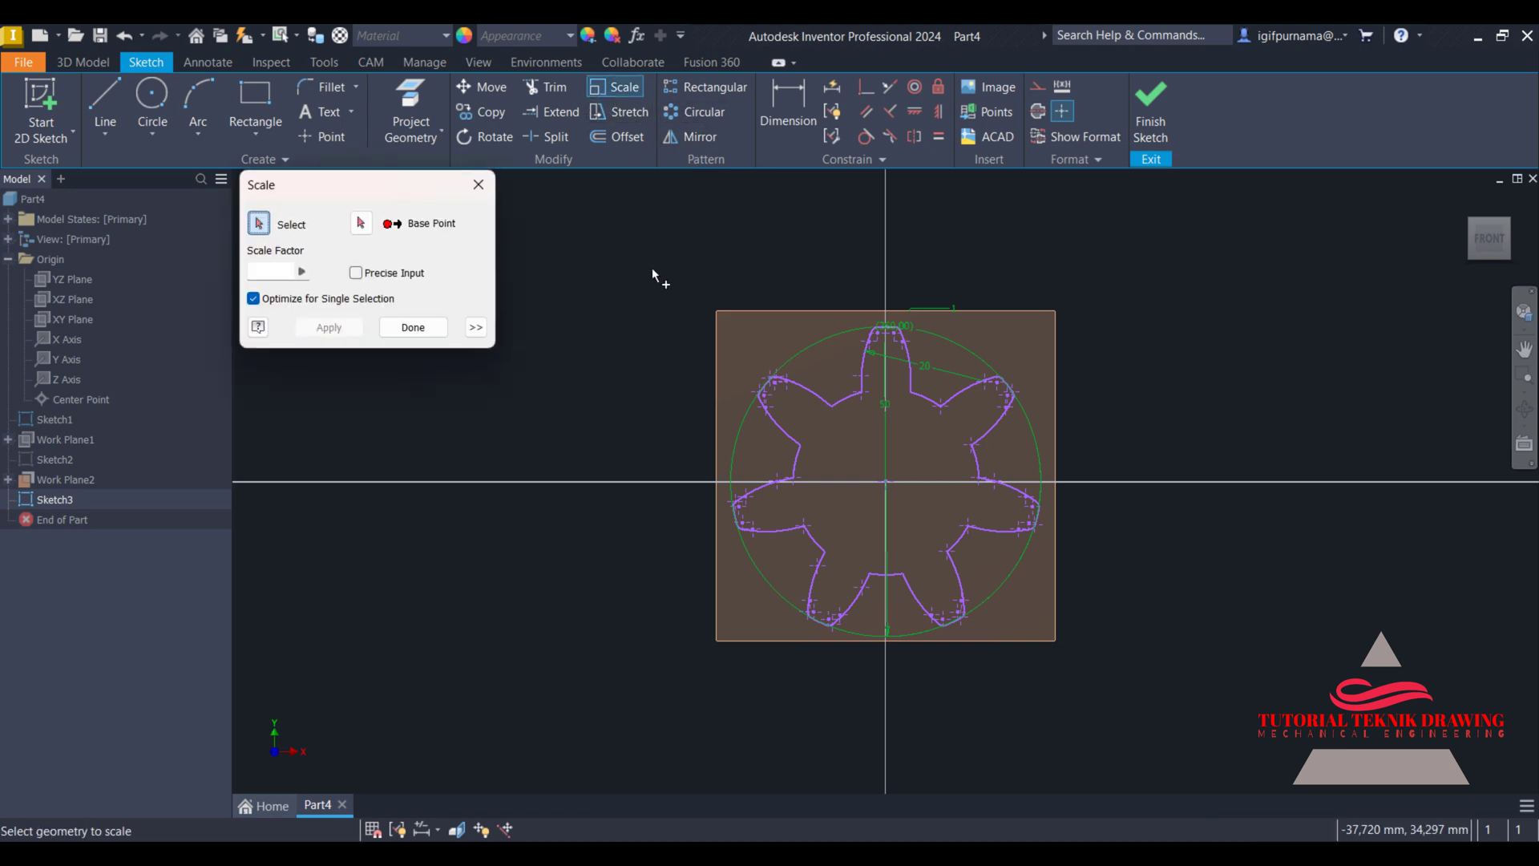
mouse_move(653, 271)
left_mouse_down()
mouse_move(825, 458)
mouse_move(1131, 709)
left_mouse_up()
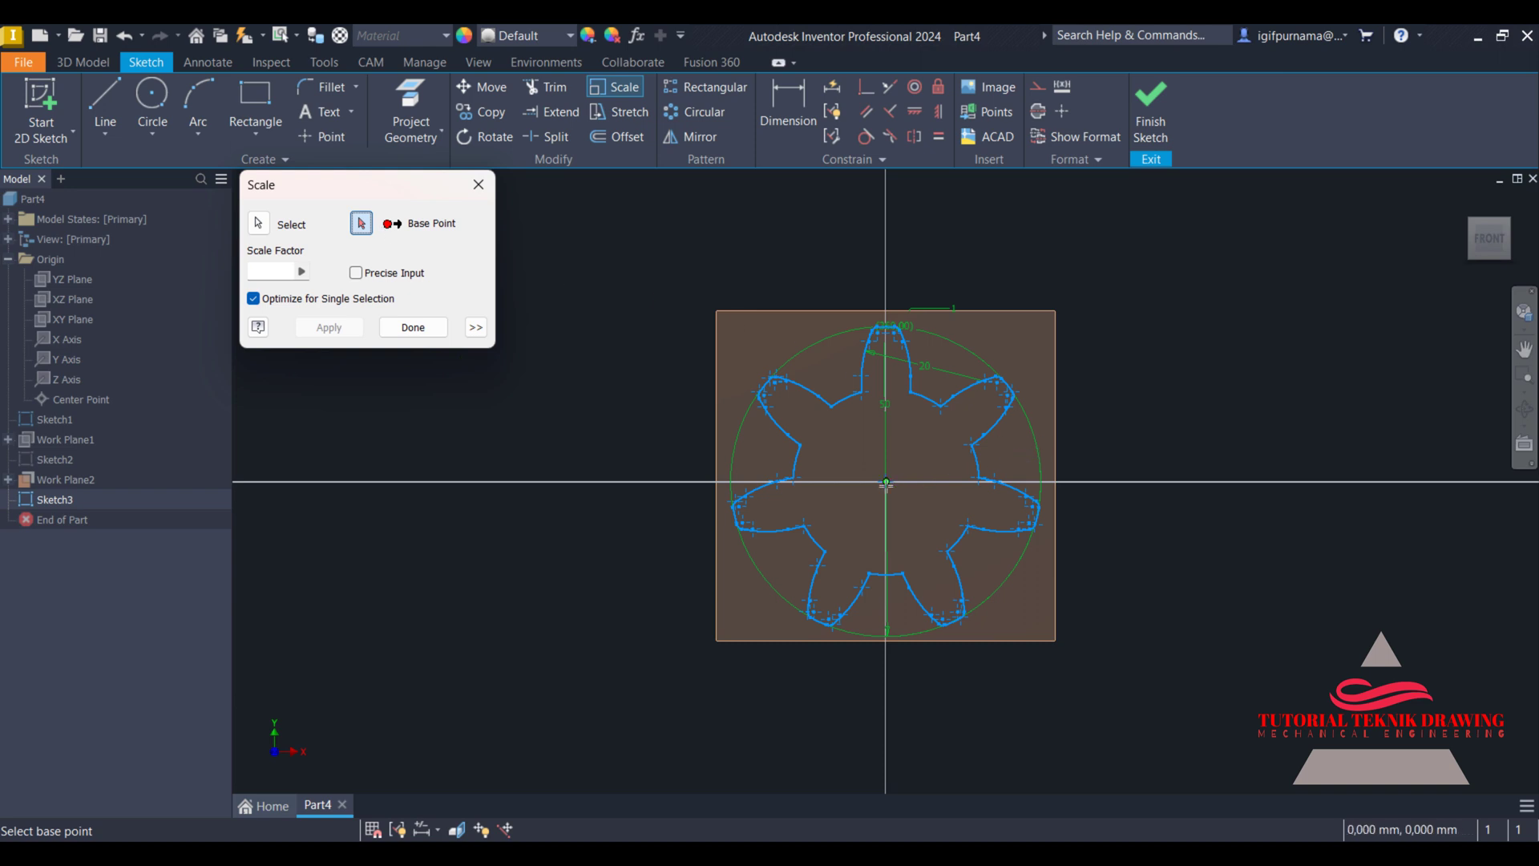
left_click(885, 482)
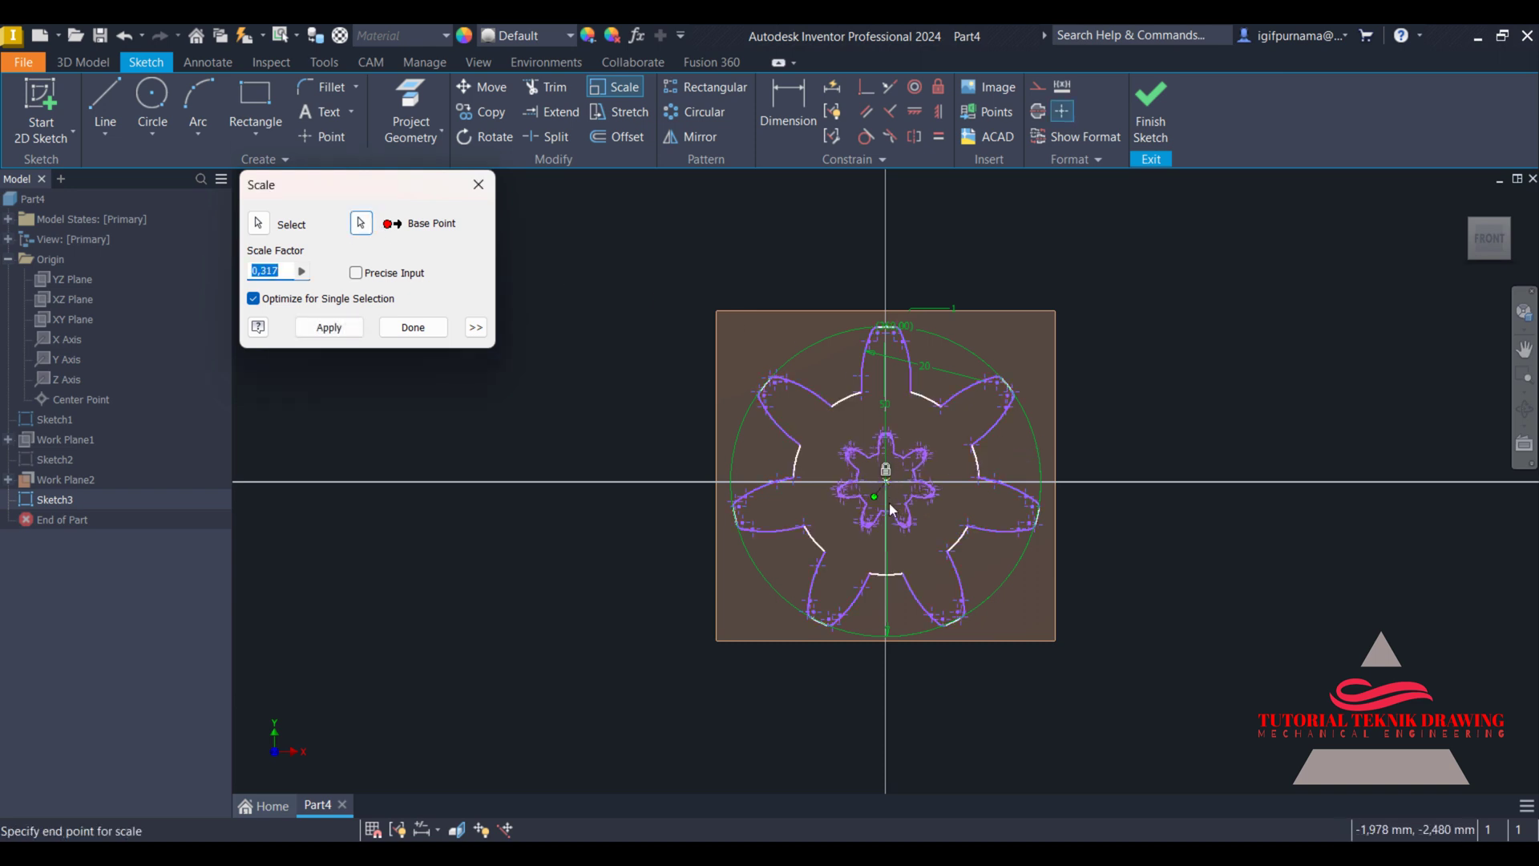
type(".3")
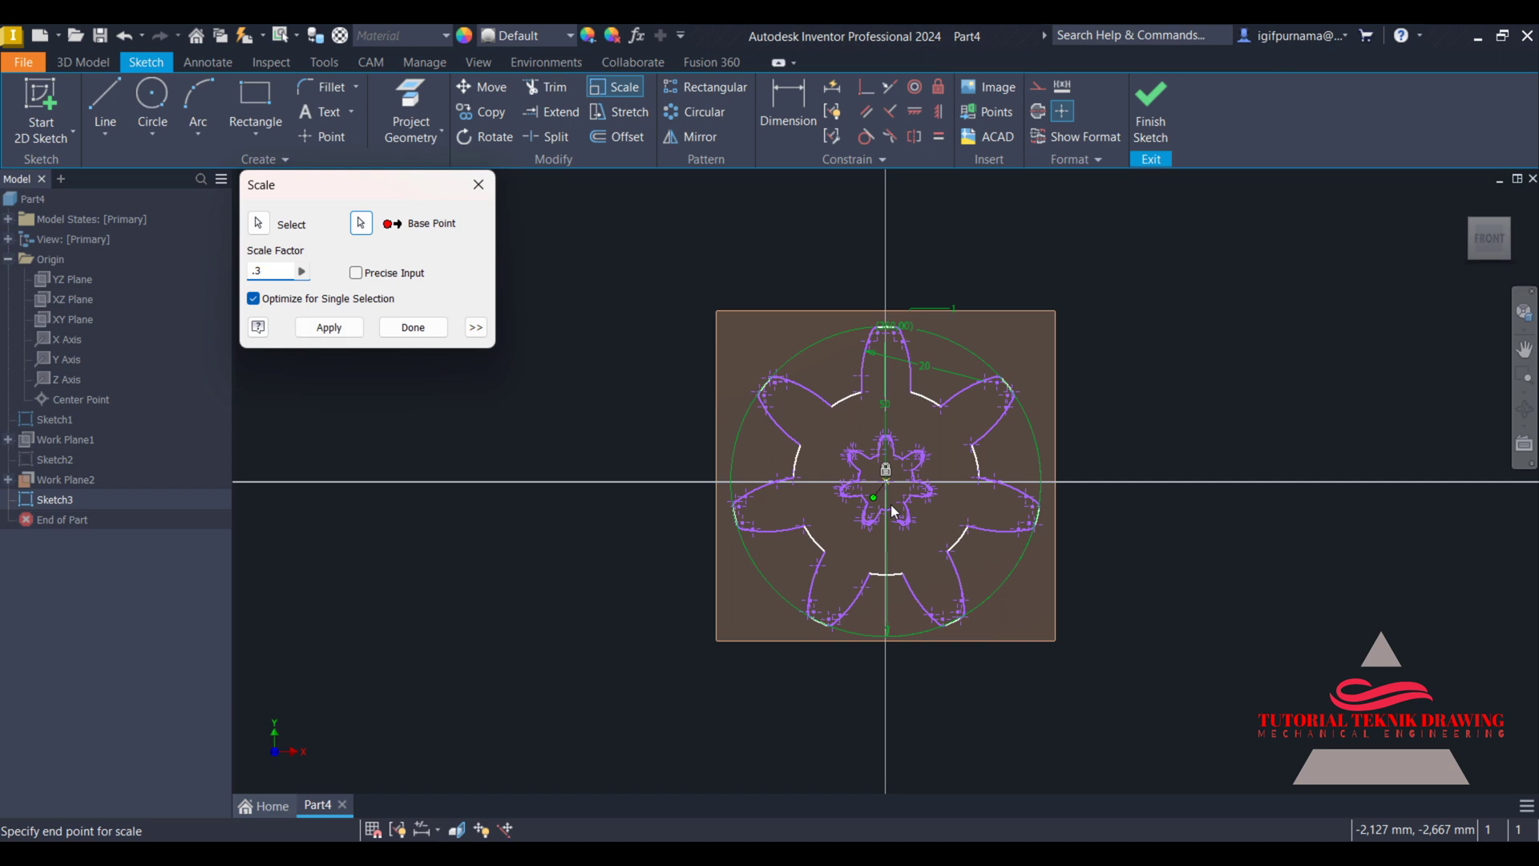
left_click(412, 327)
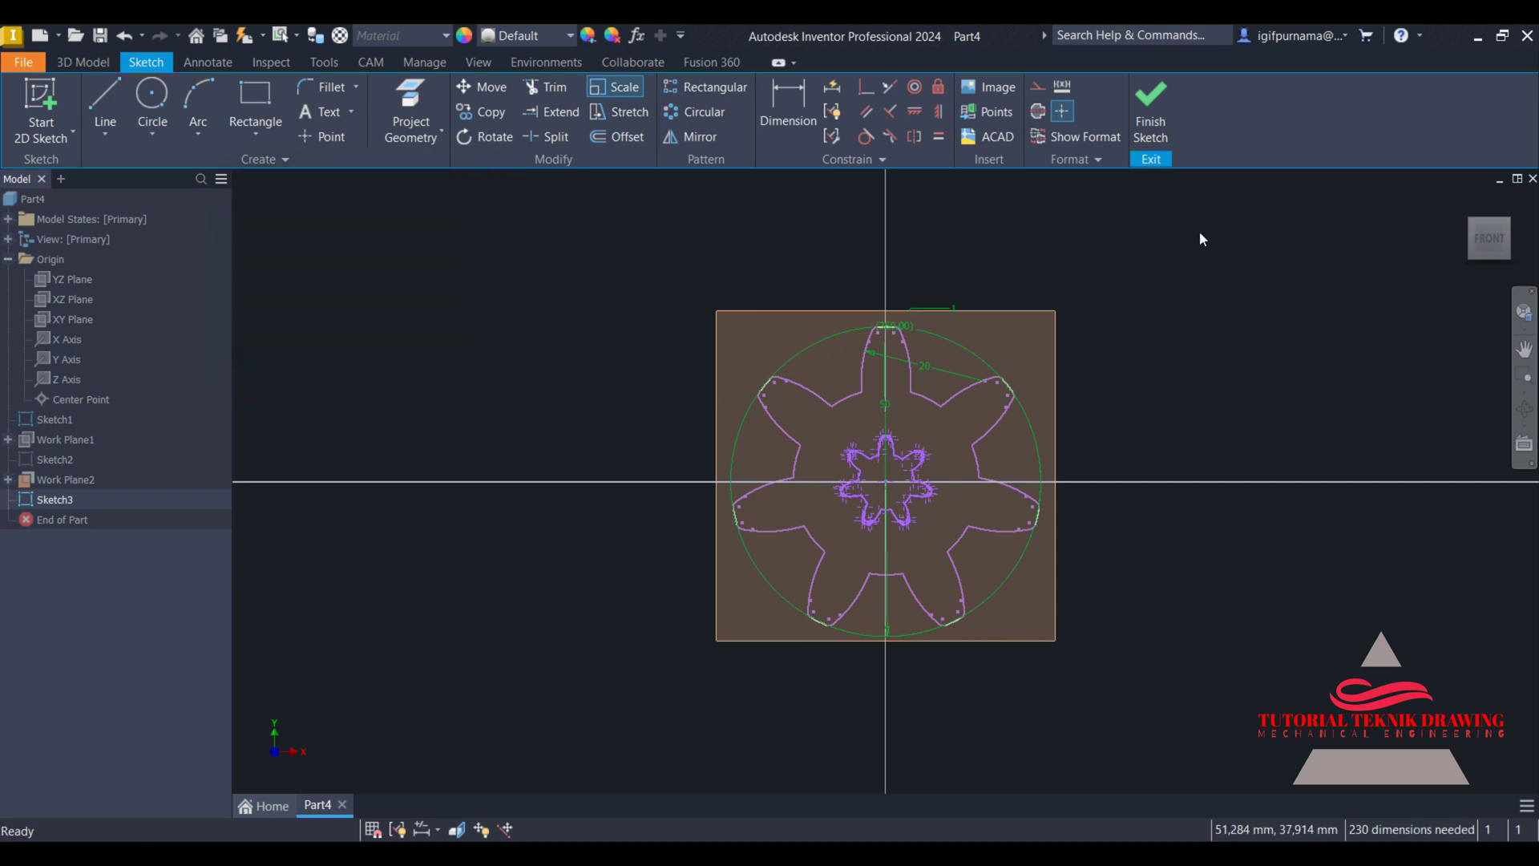
right_click_drag(1202, 239, 1185, 202)
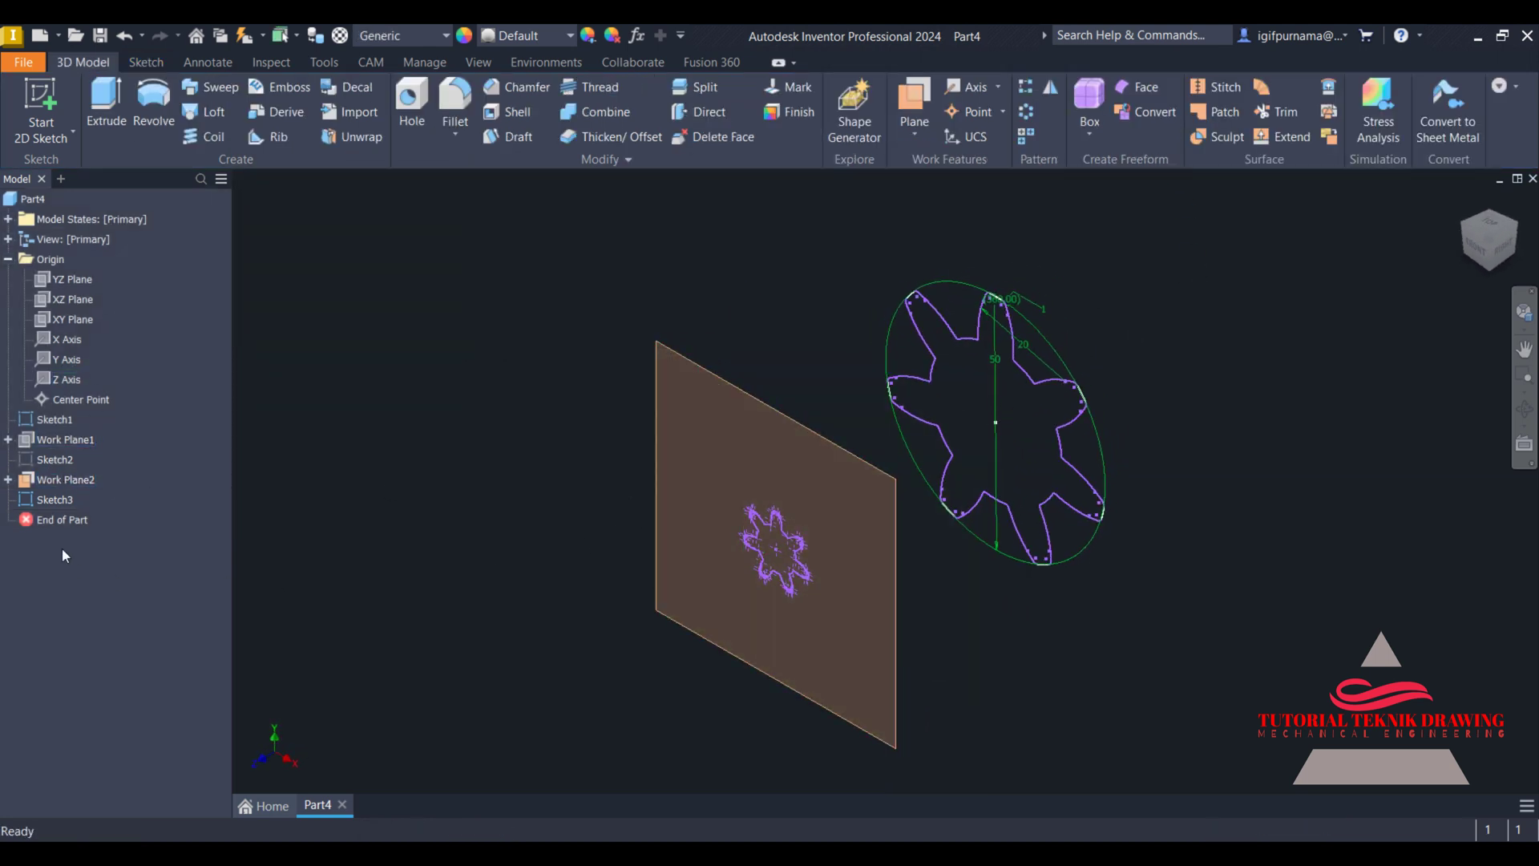
- Hide the 50 mm offset work plane and the small scaled profile sketch on it
right_click(70, 481)
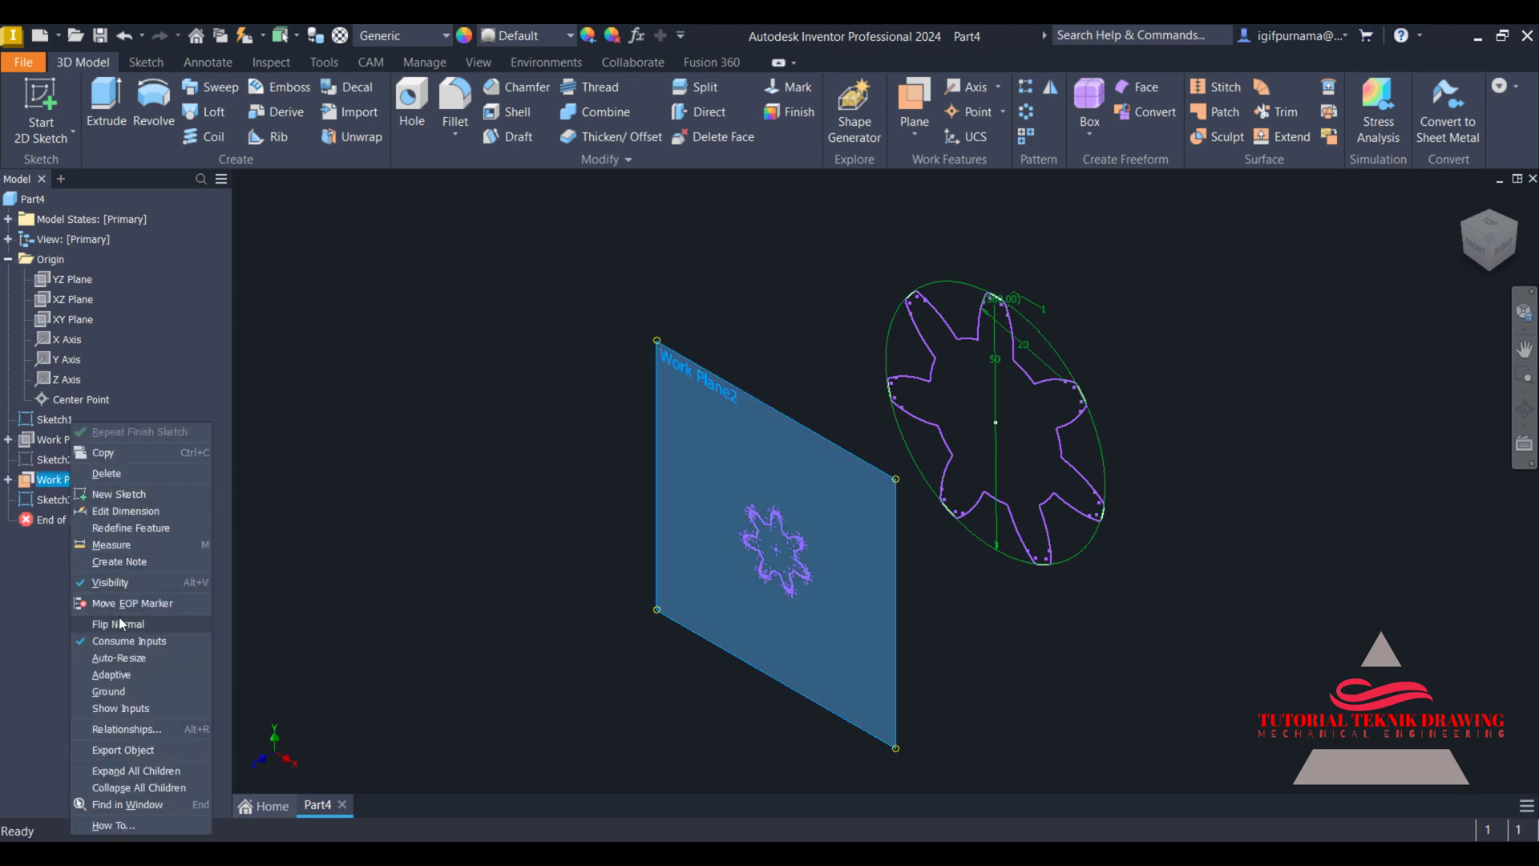
left_click(130, 583)
right_click(45, 500)
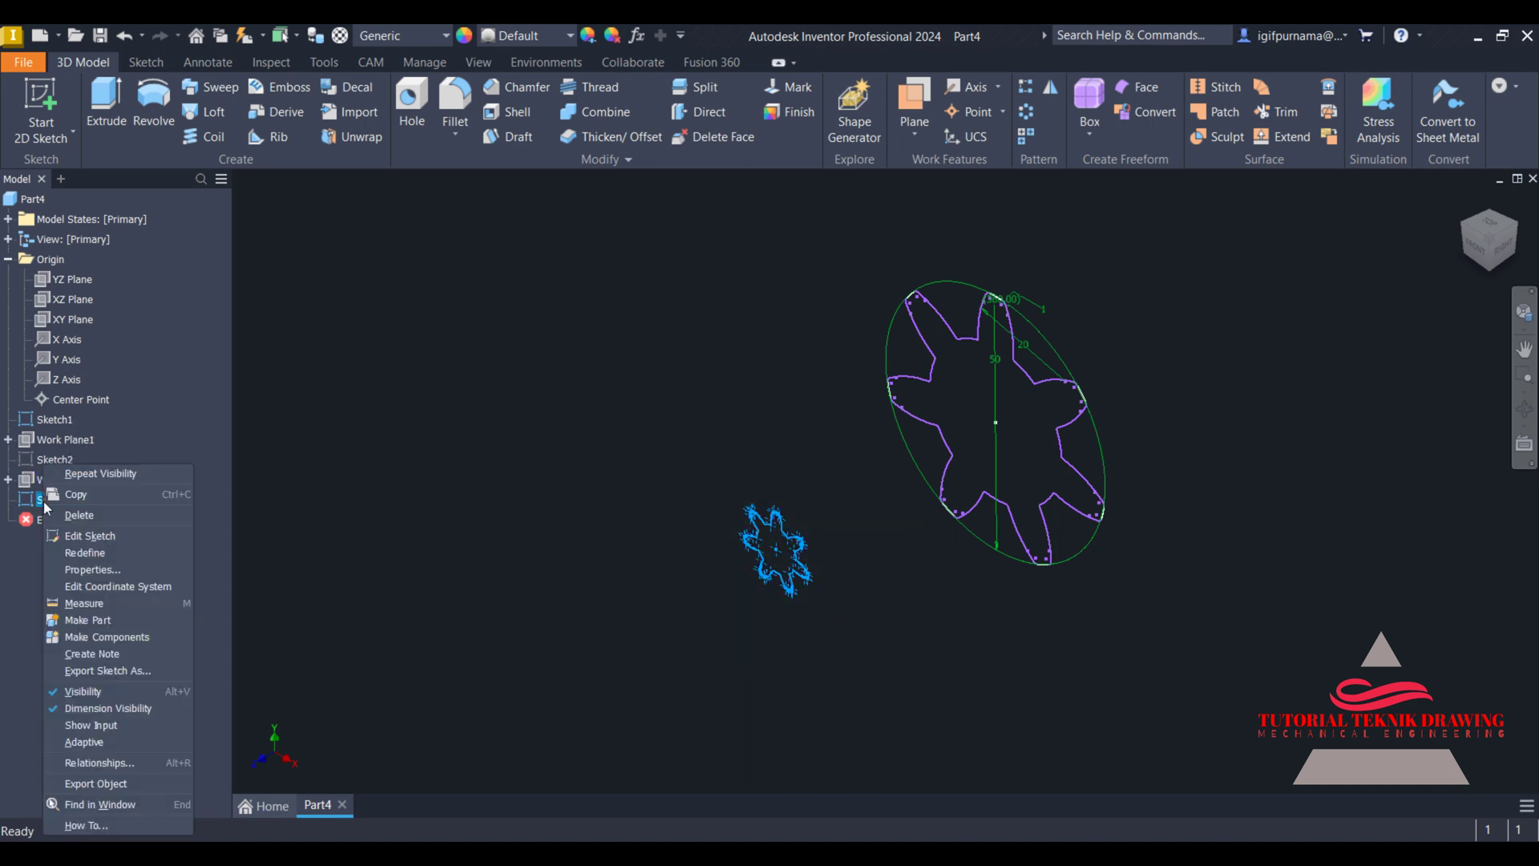
left_click(112, 691)
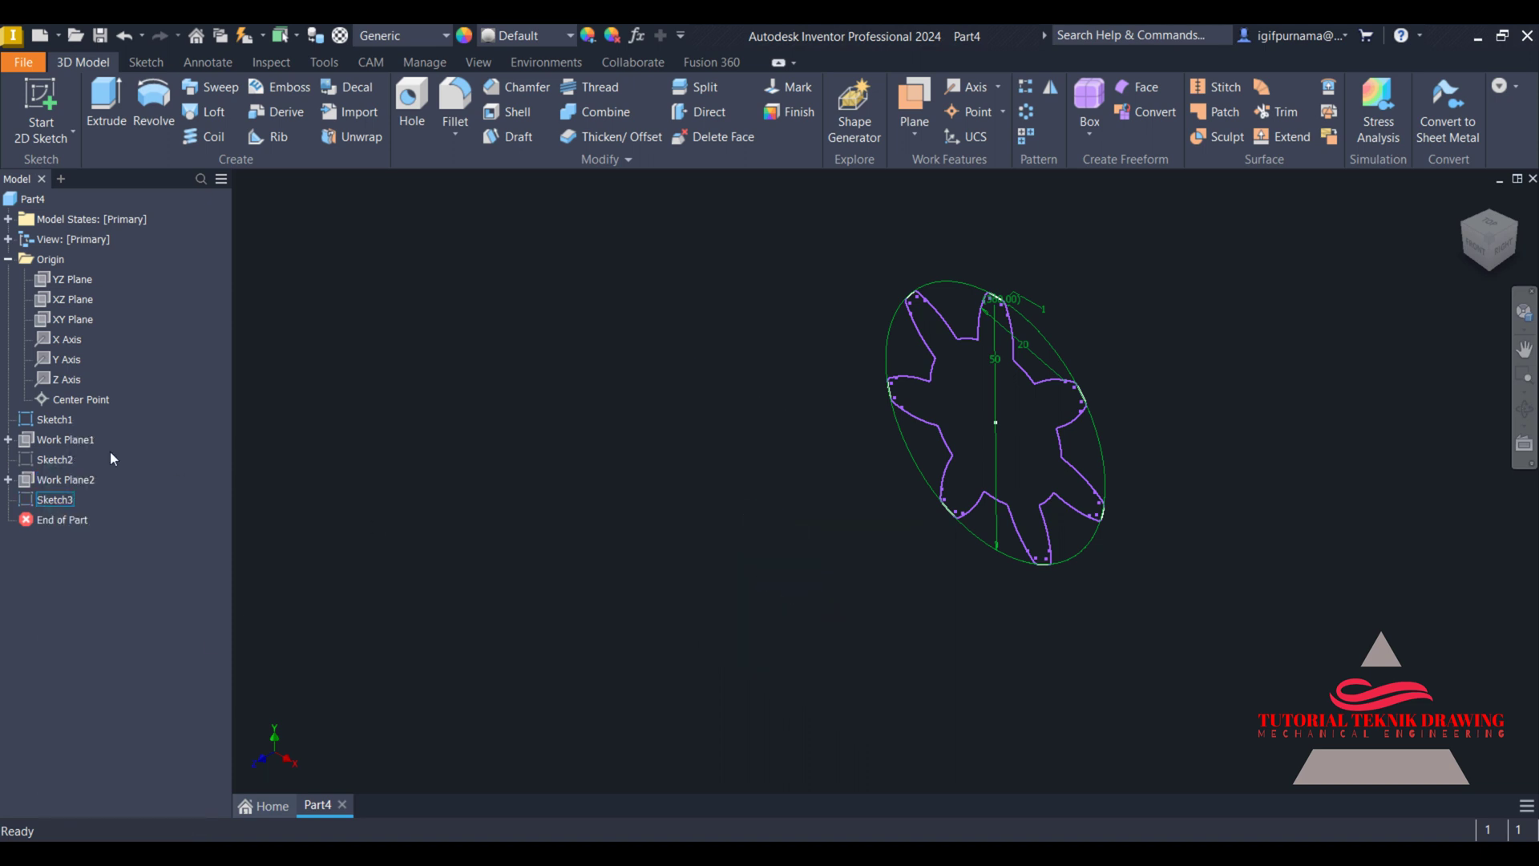
- Make the 0.8-scaled profile sketch on the 30 mm work plane visible again
left_click(54, 461)
right_click(54, 457)
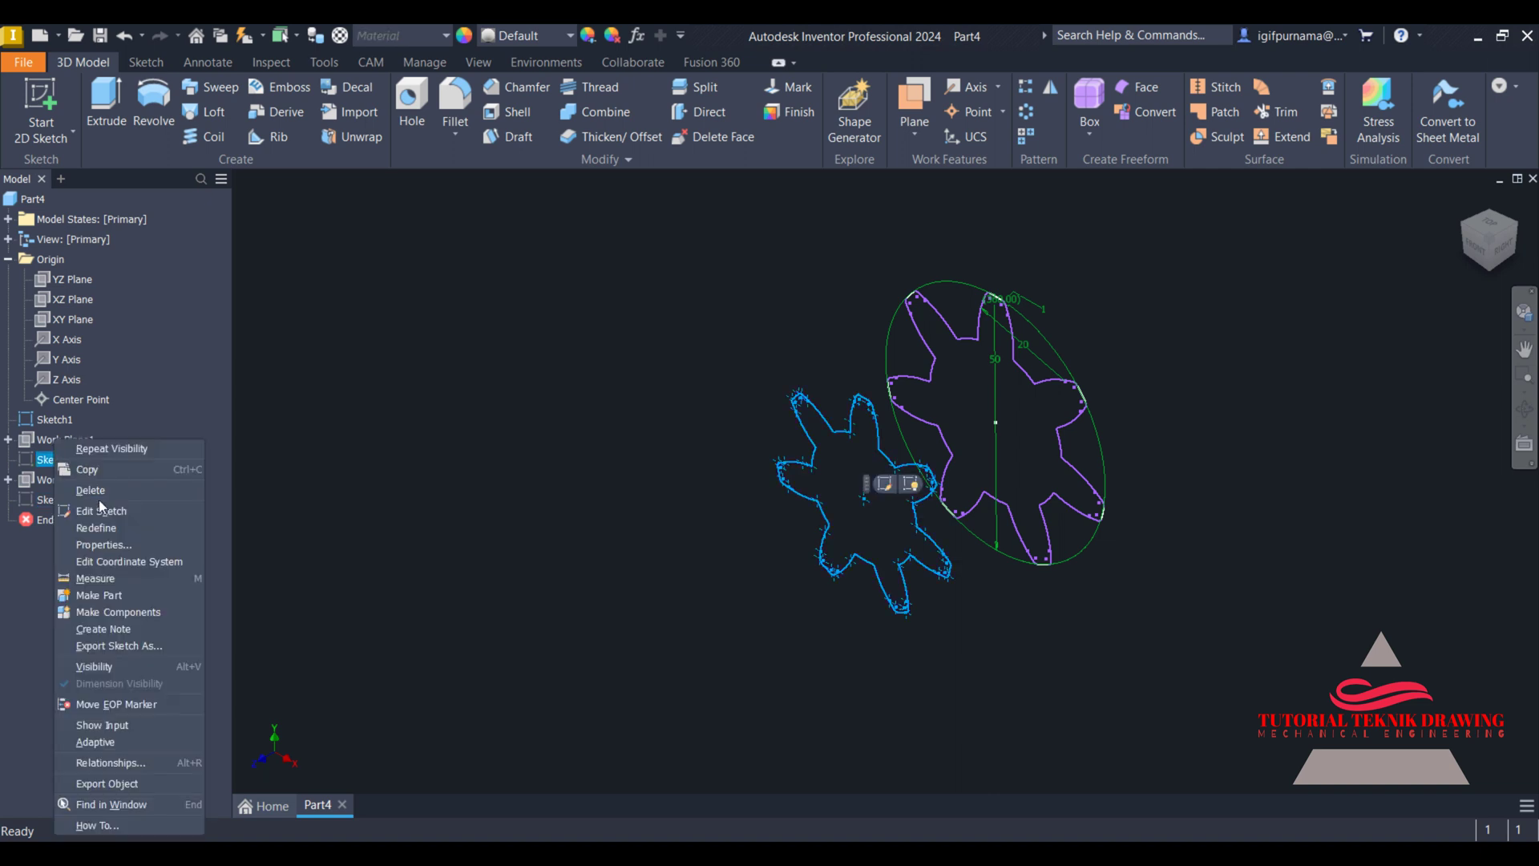
left_click(113, 683)
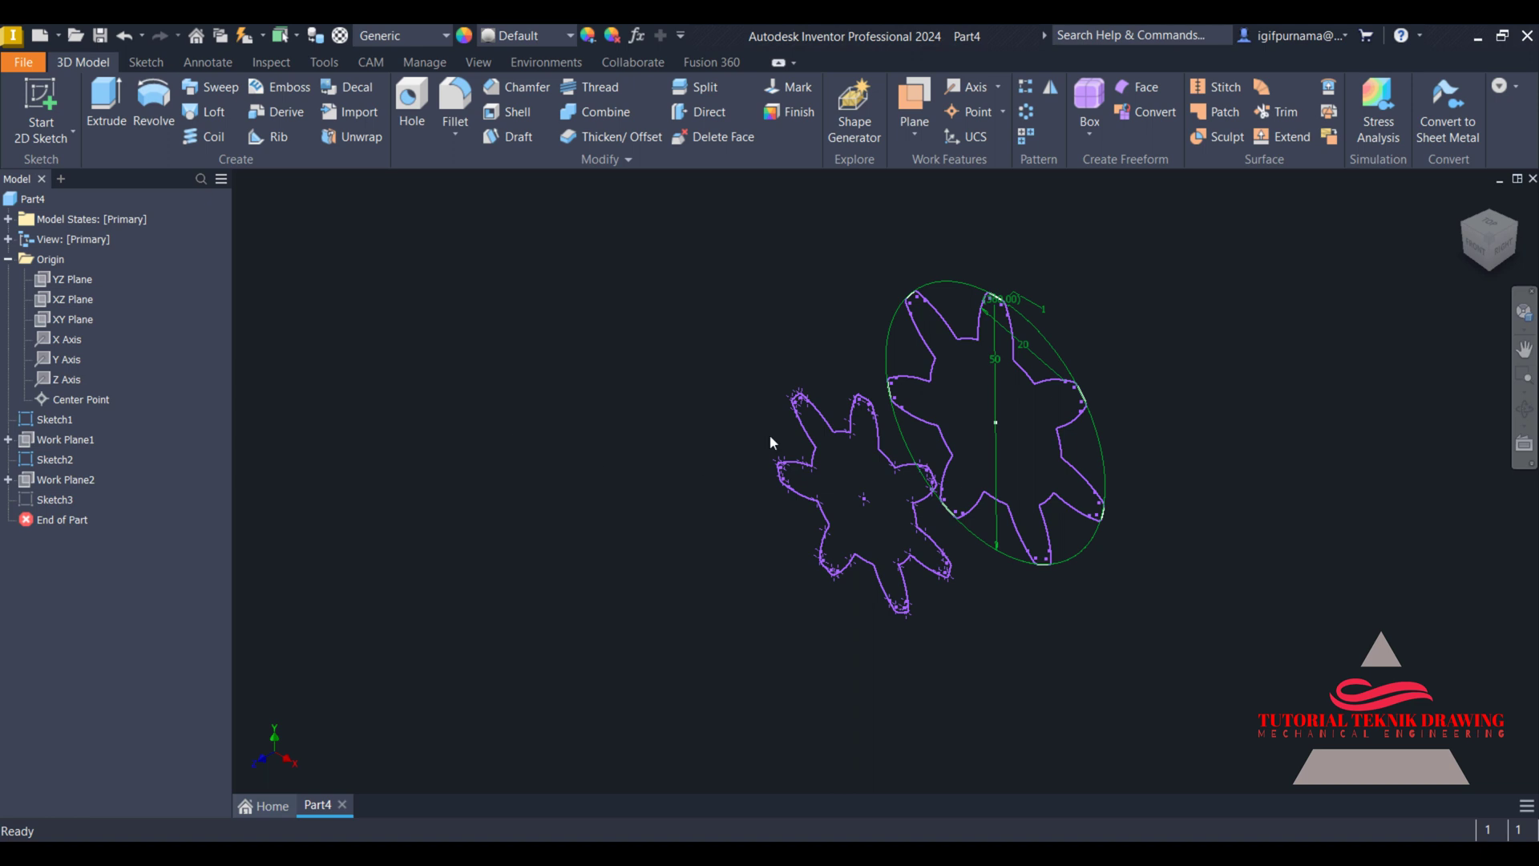
- Edit the 0.8-scaled sketch, rotate its whole profile about 77.14 degrees around the centre point, and finish the sketch
left_click(830, 419)
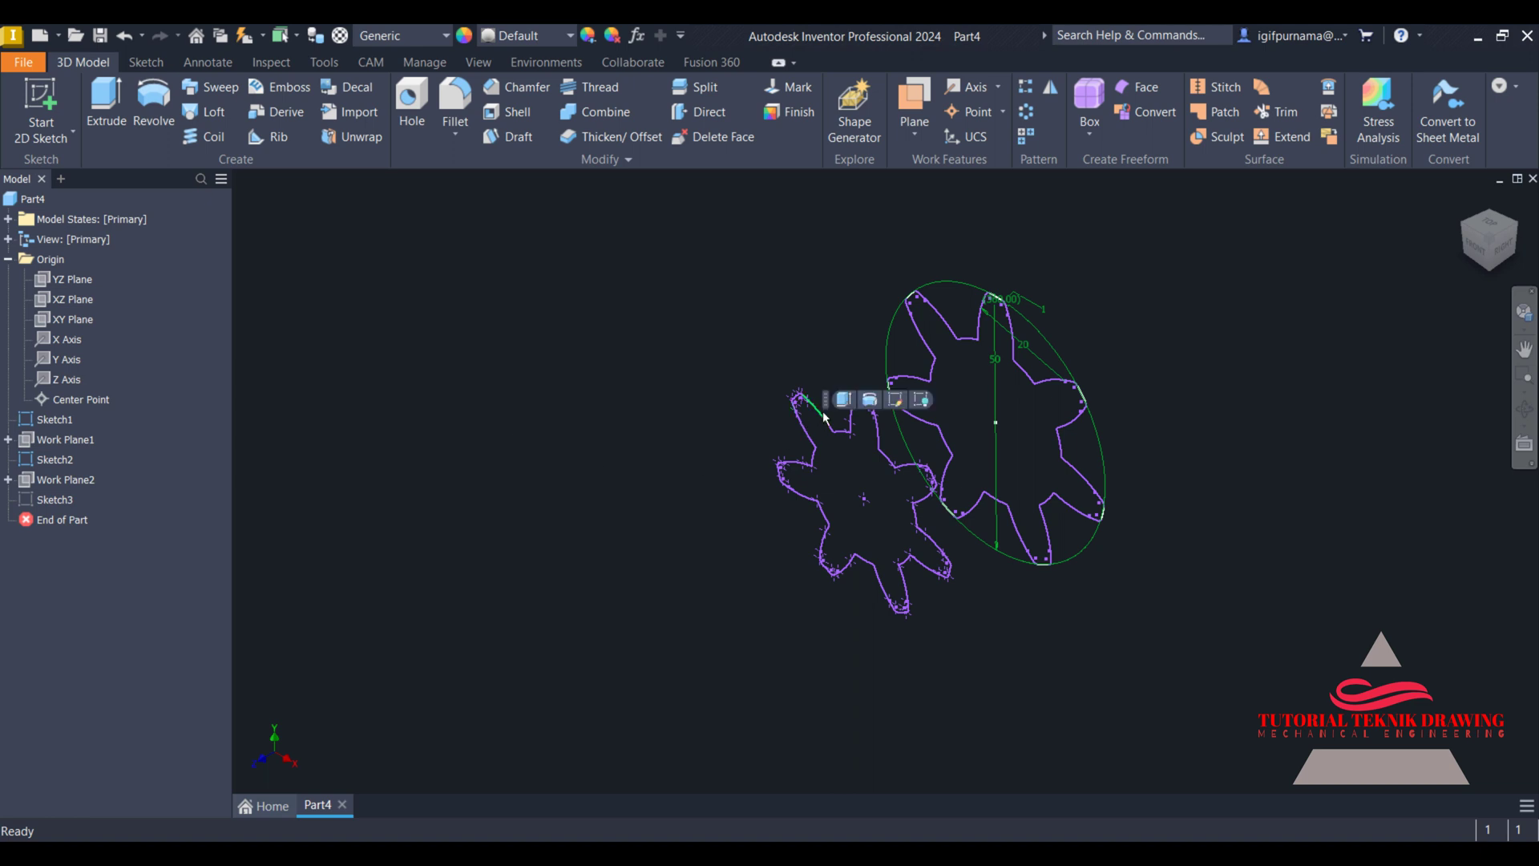
left_click(896, 400)
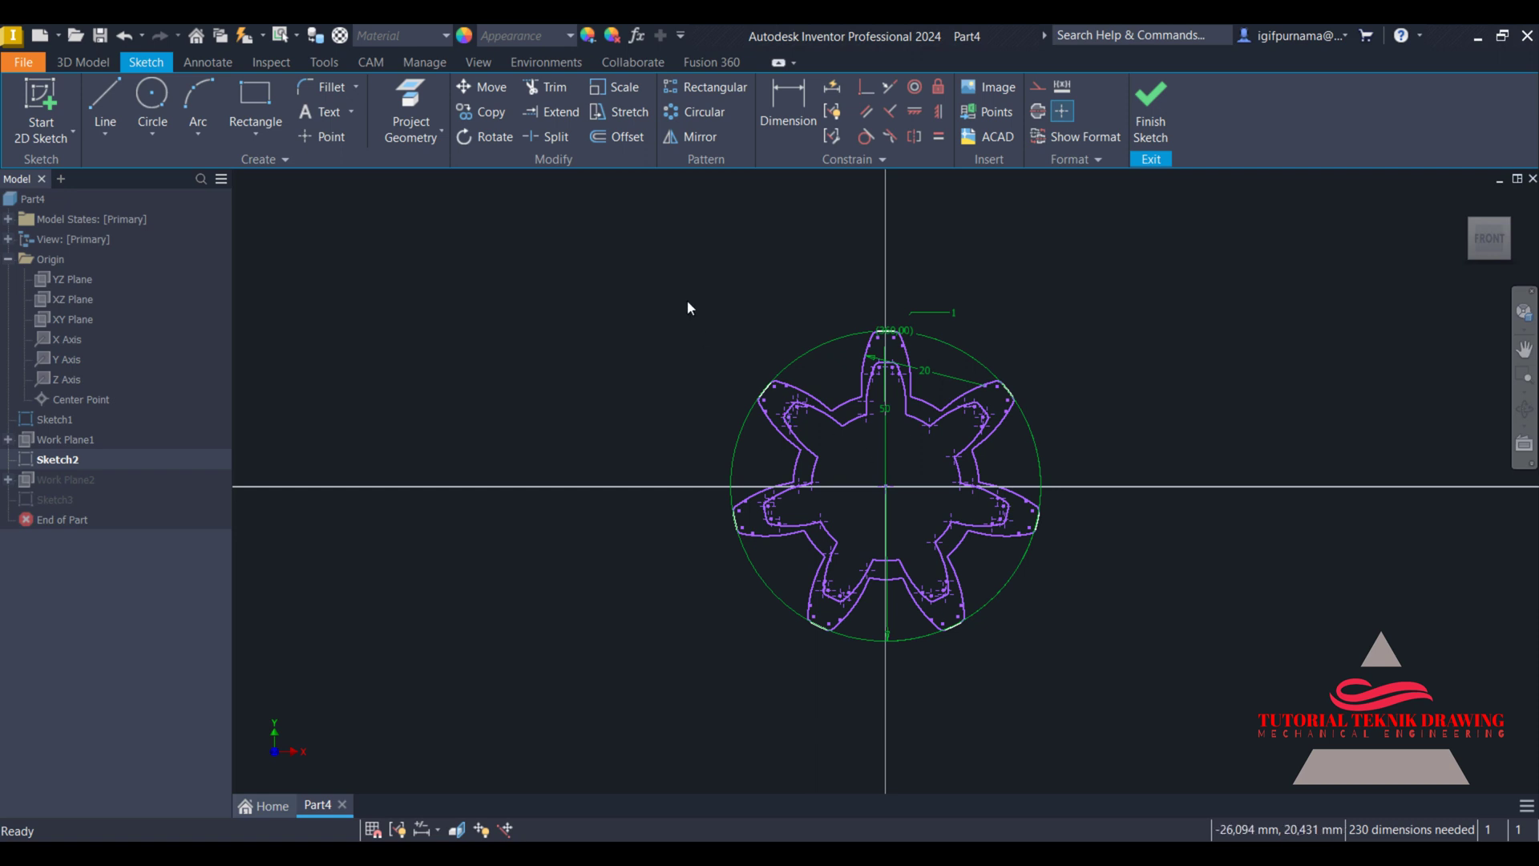
left_click(488, 144)
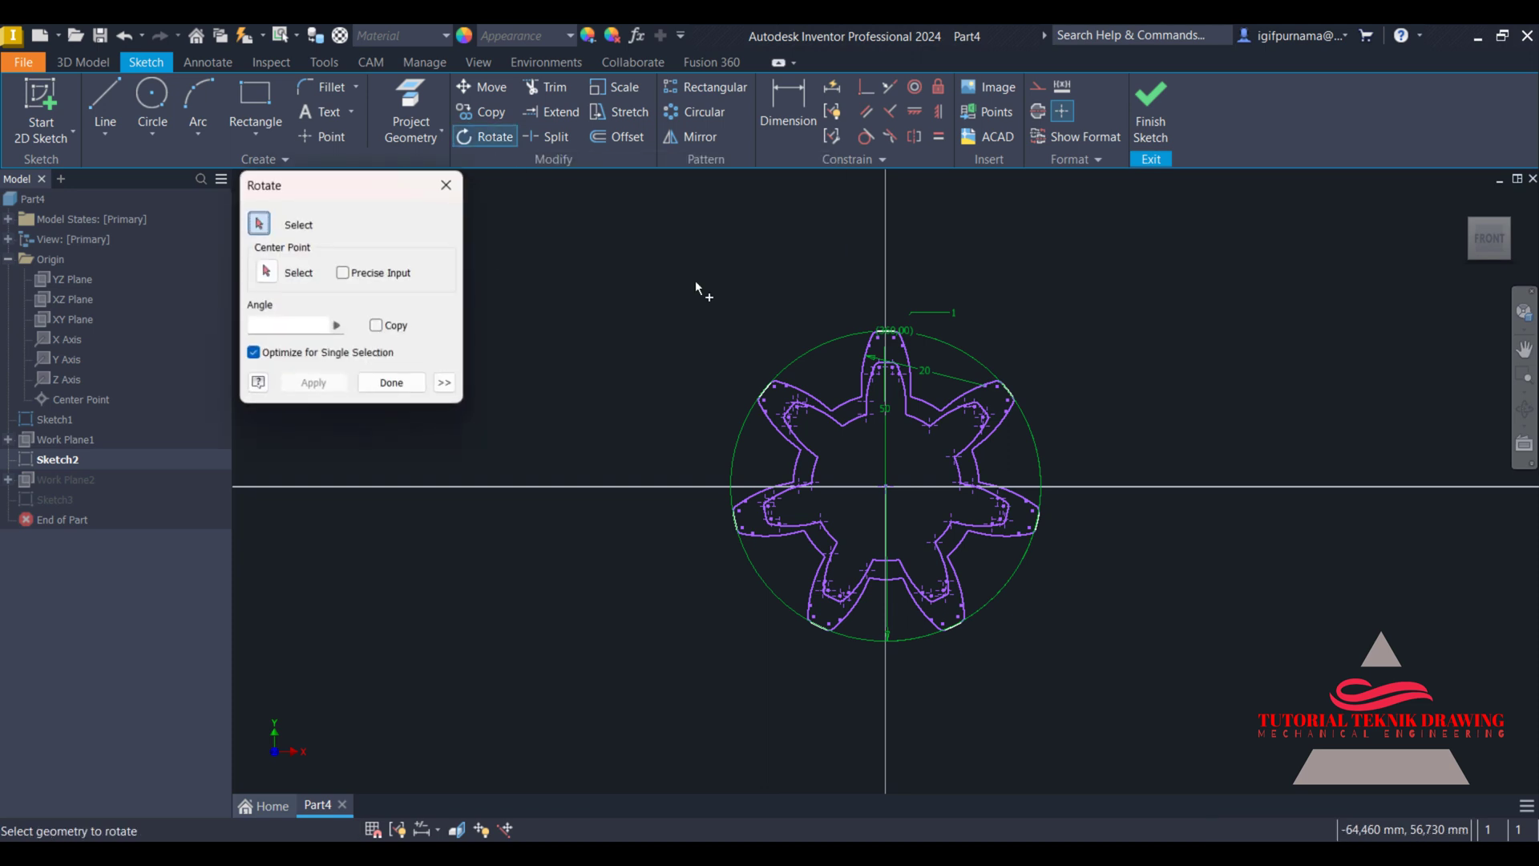
left_click_drag(661, 287, 1122, 651)
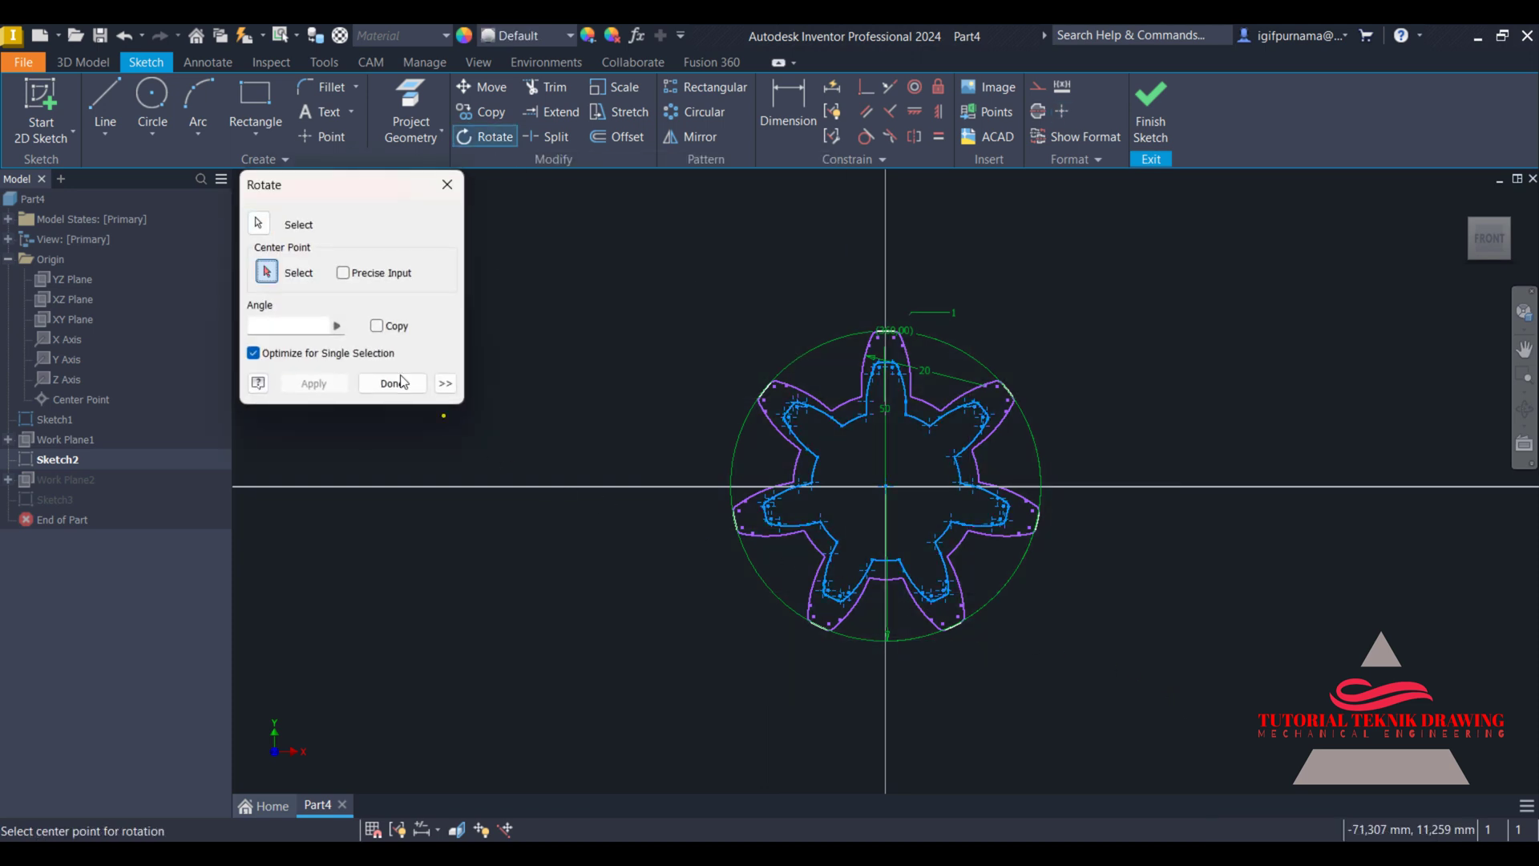
left_click(343, 273)
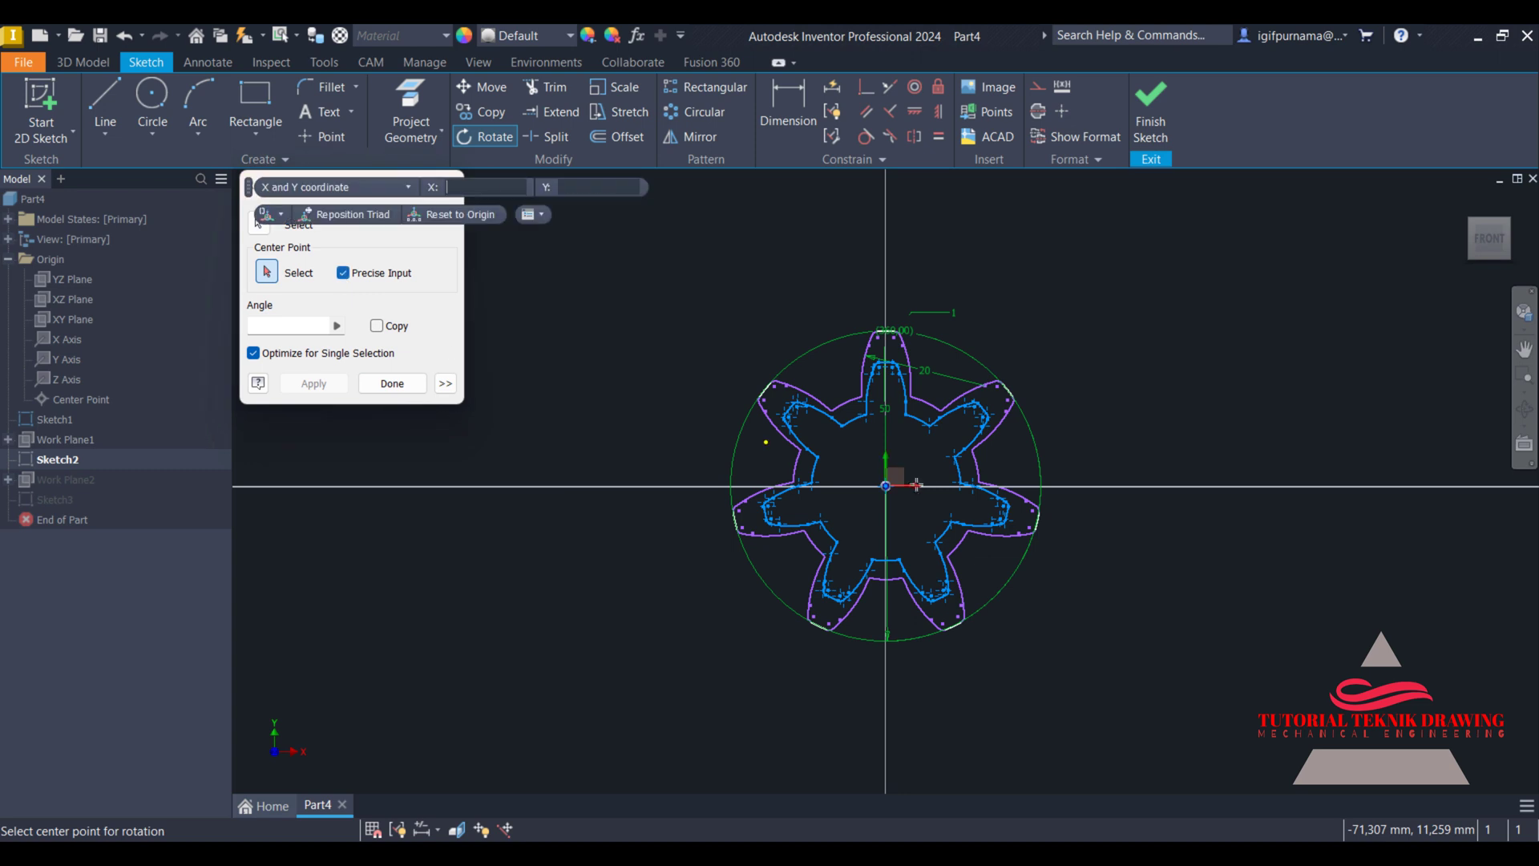
left_click(886, 485)
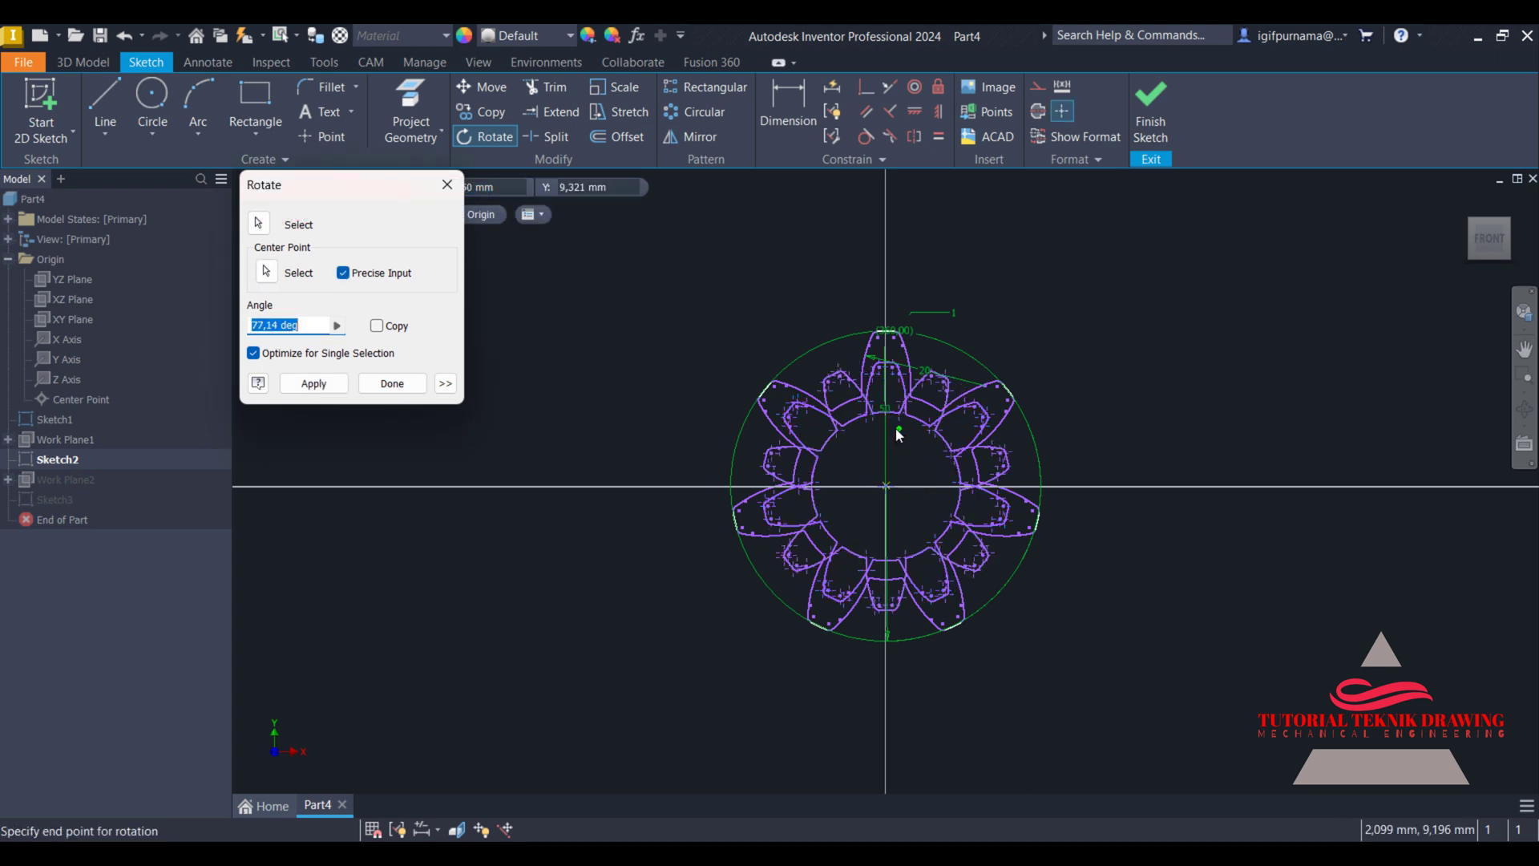
left_click(897, 425)
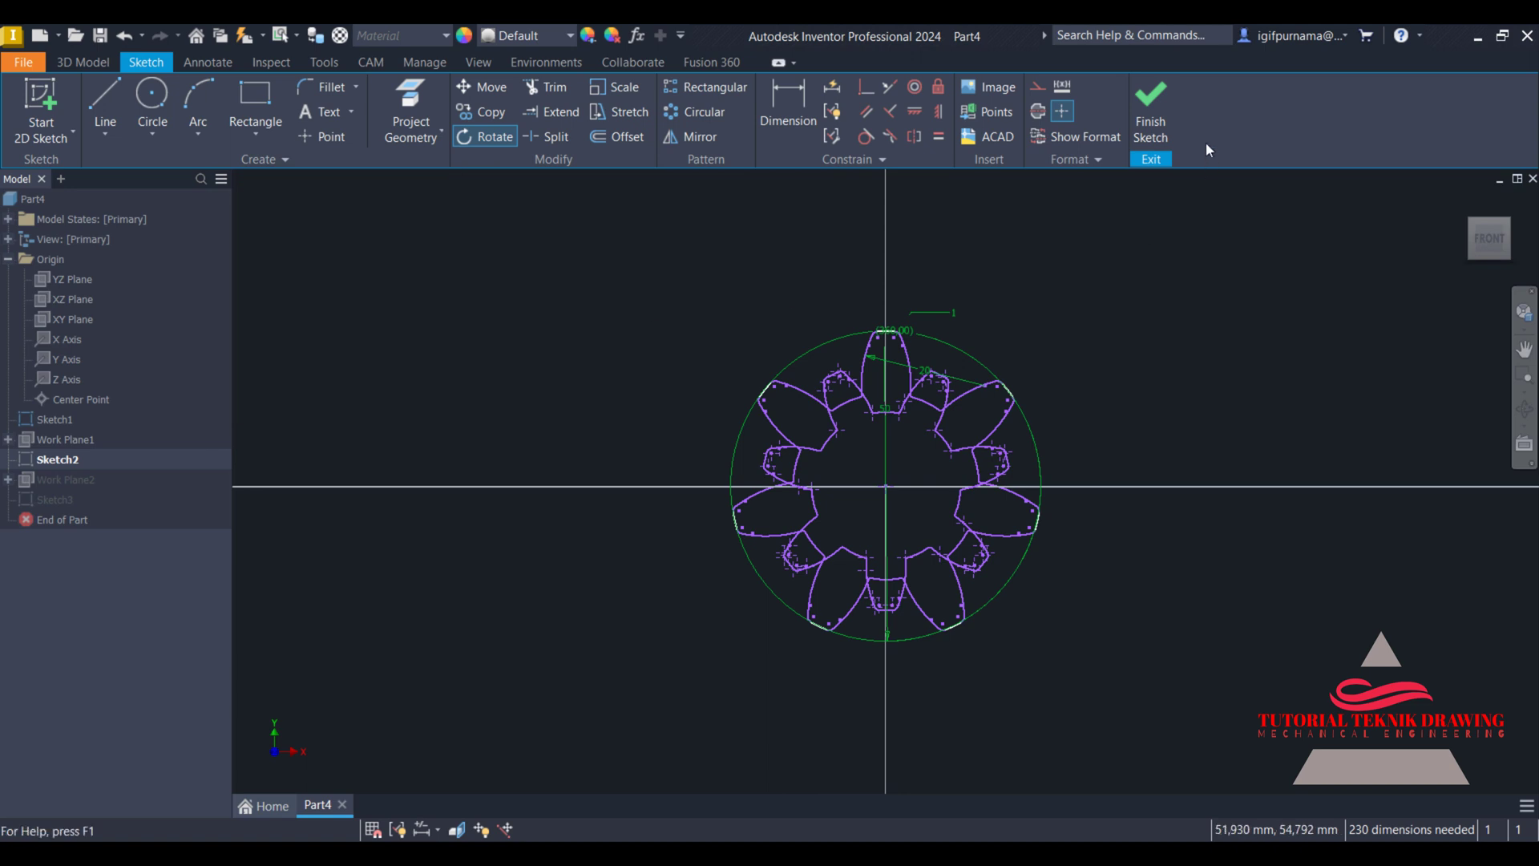
left_click(1153, 120)
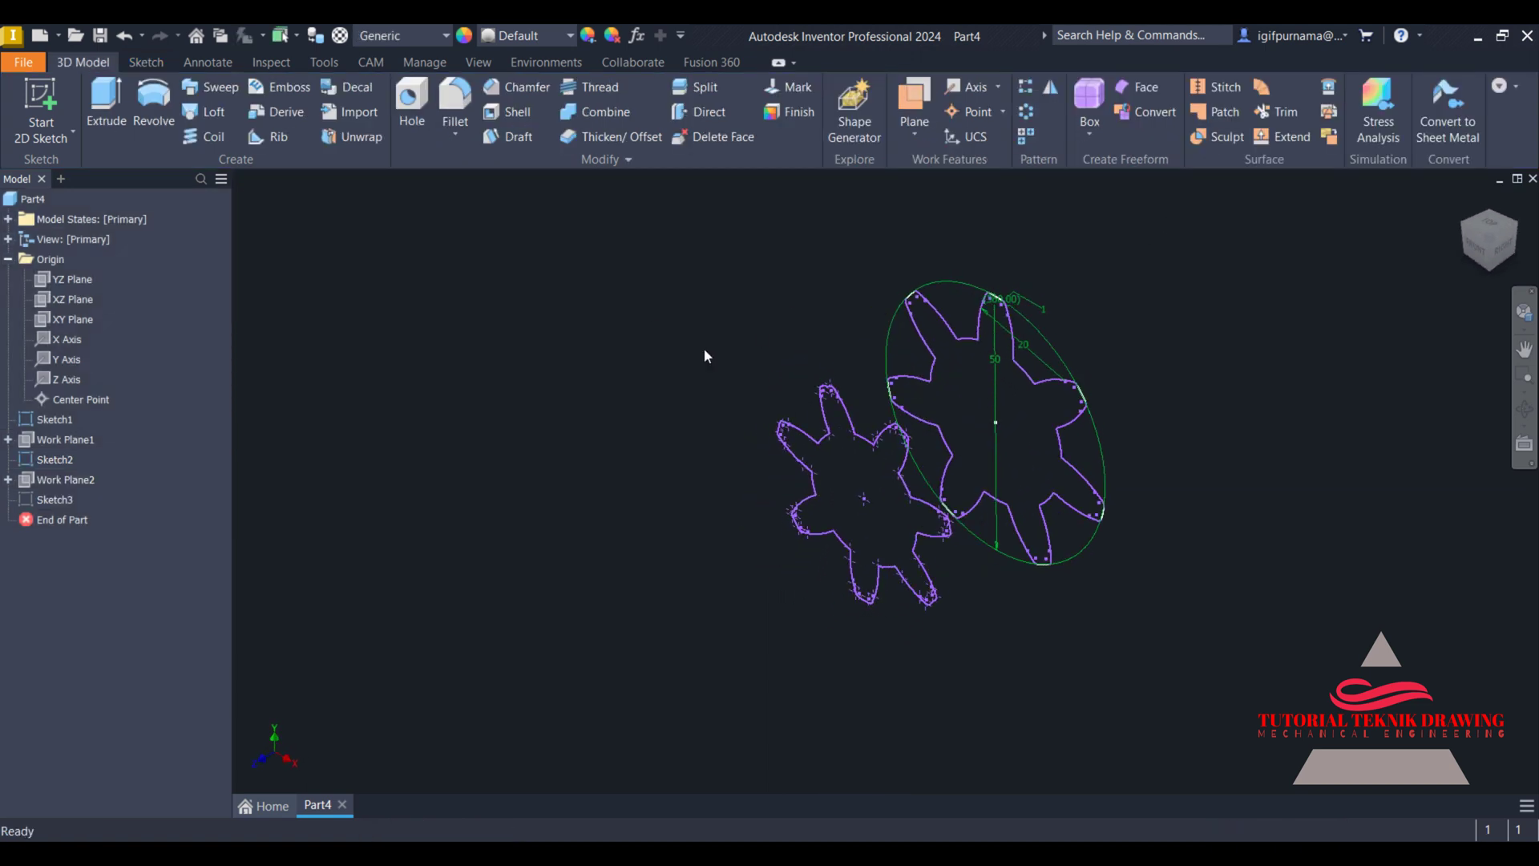
- Show the smallest profile sketch again and loft a solid through Sketch1, Sketch2 and Sketch3 in that order
right_click(59, 503)
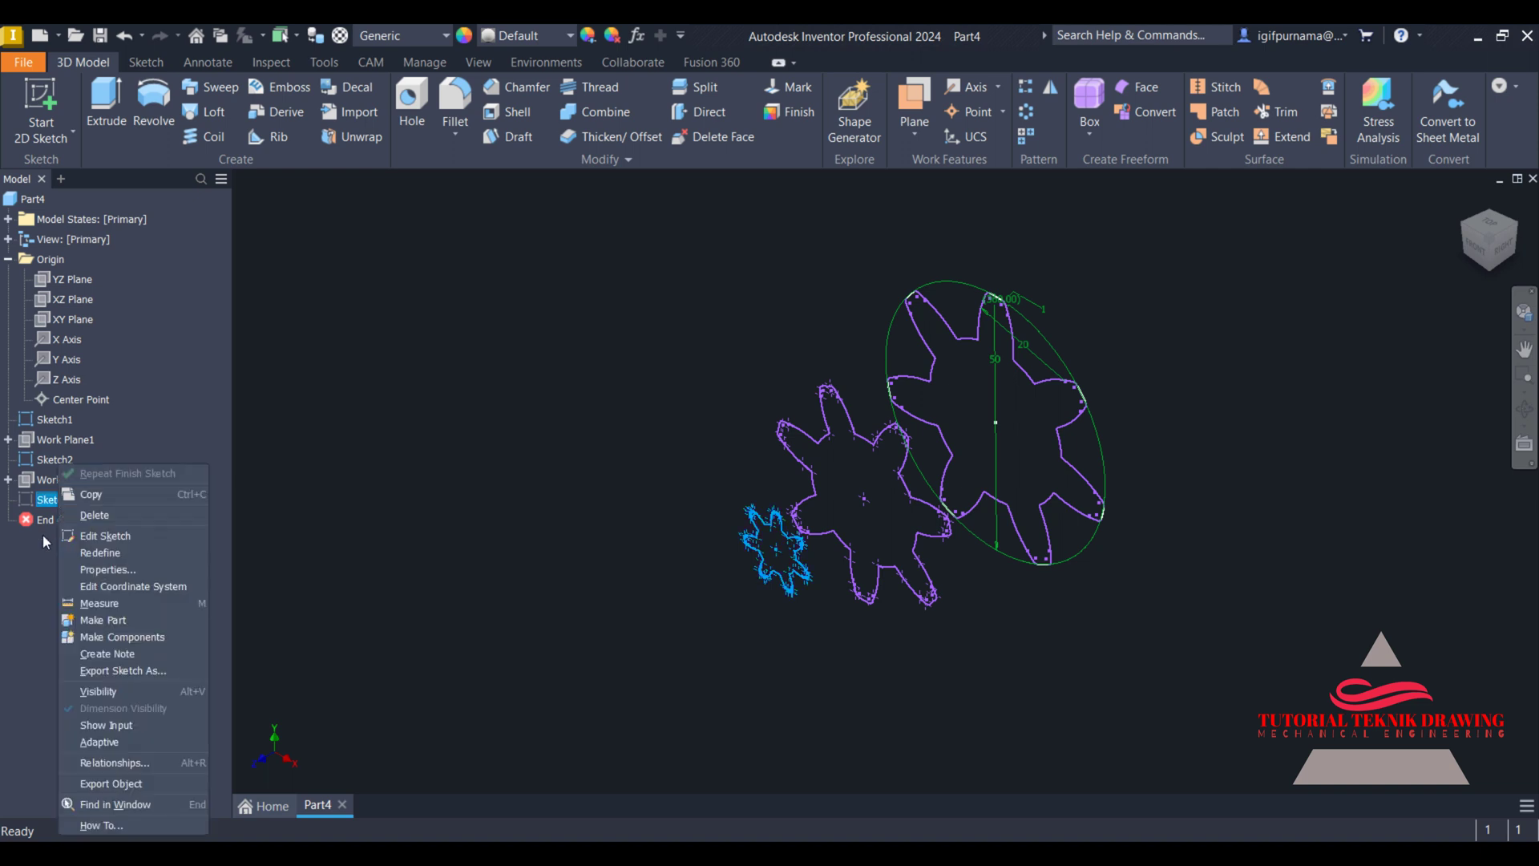
left_click(98, 691)
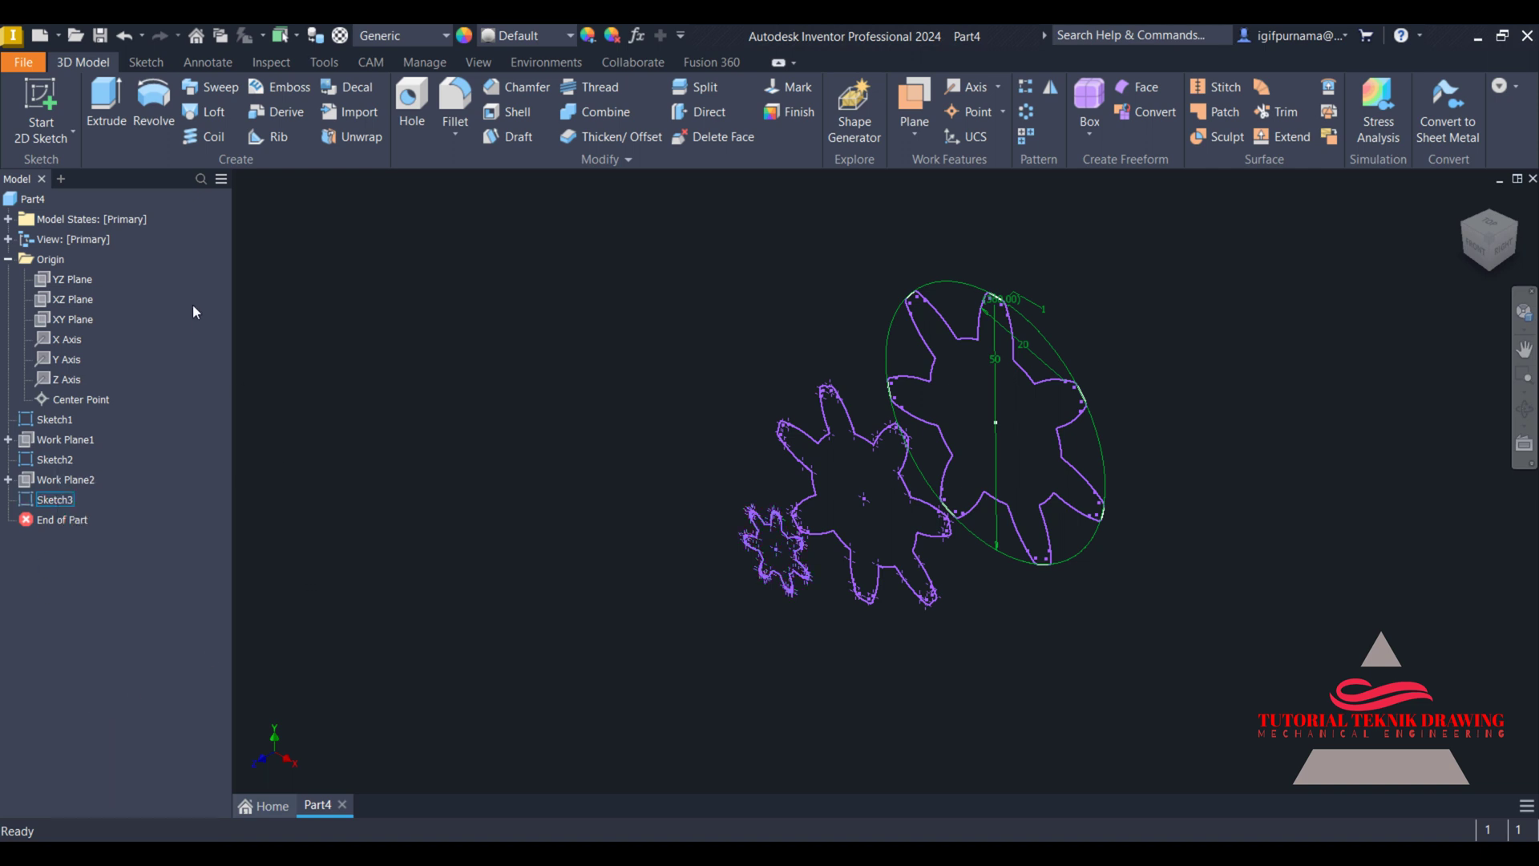
left_click(216, 112)
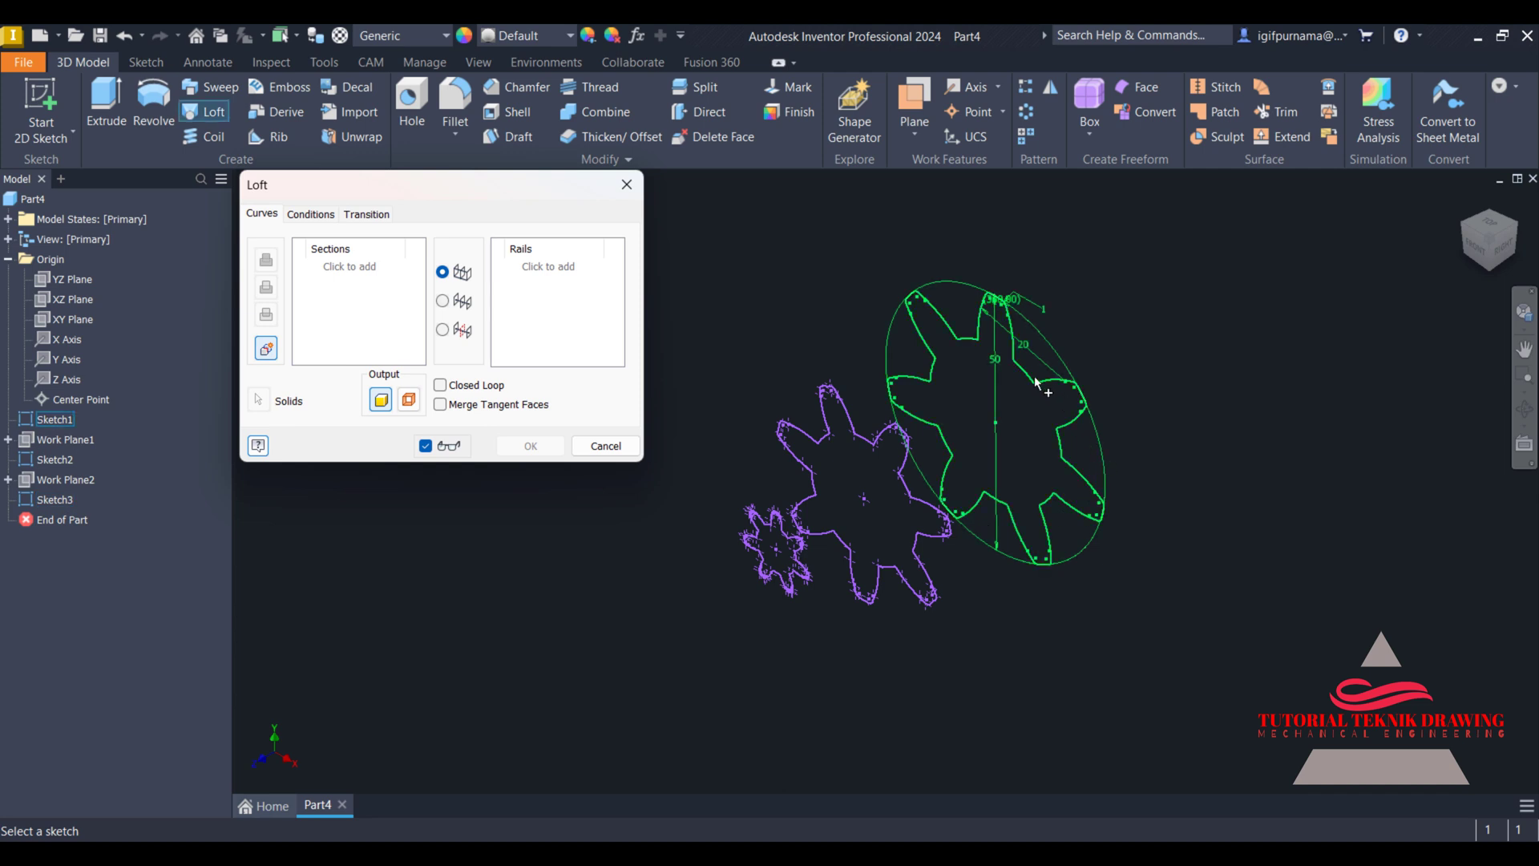
left_click(1027, 379)
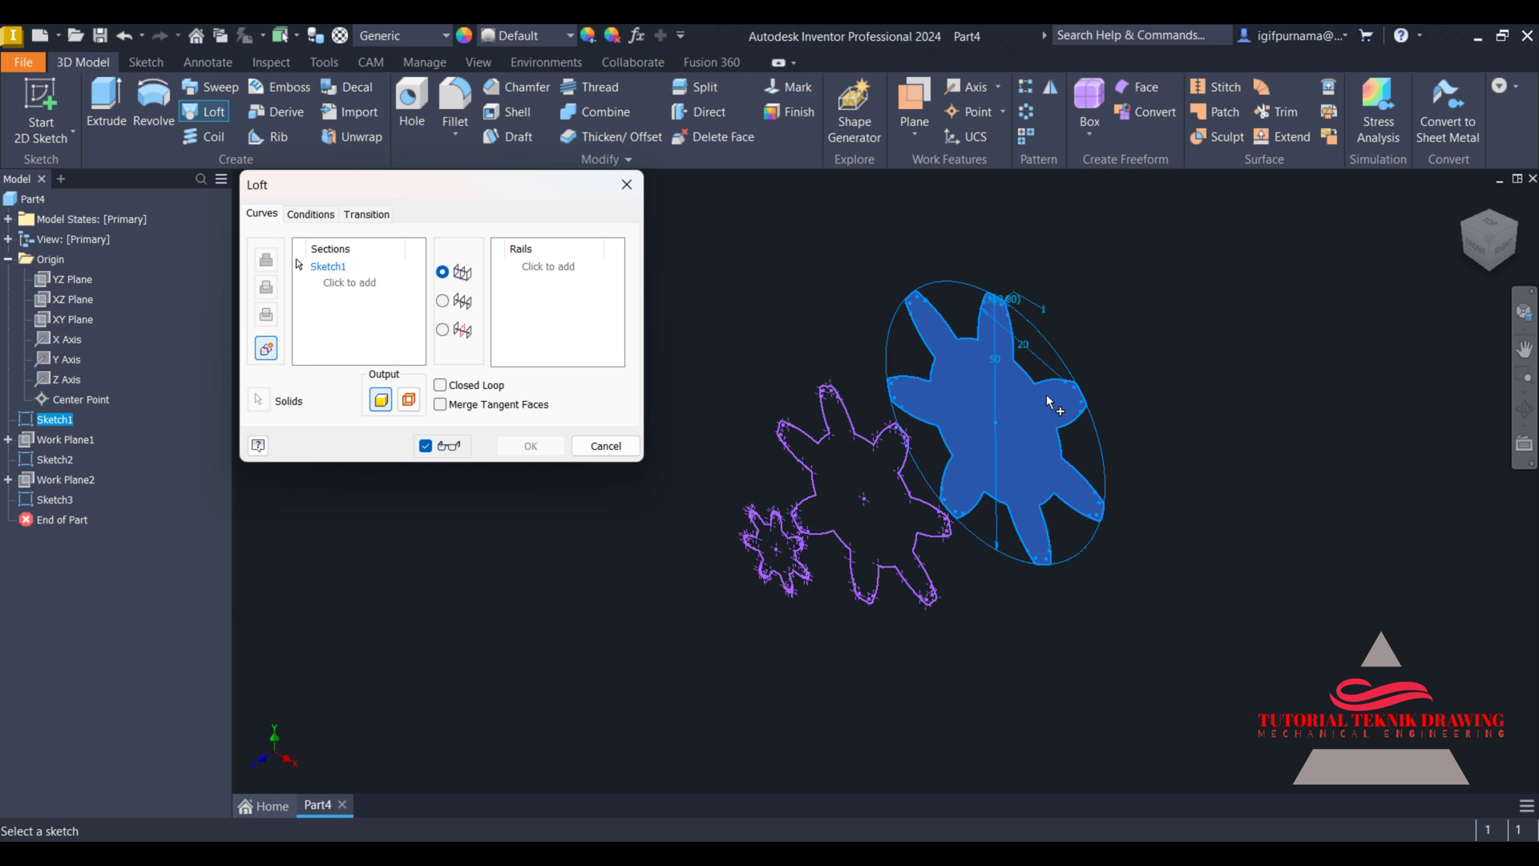
left_click(864, 446)
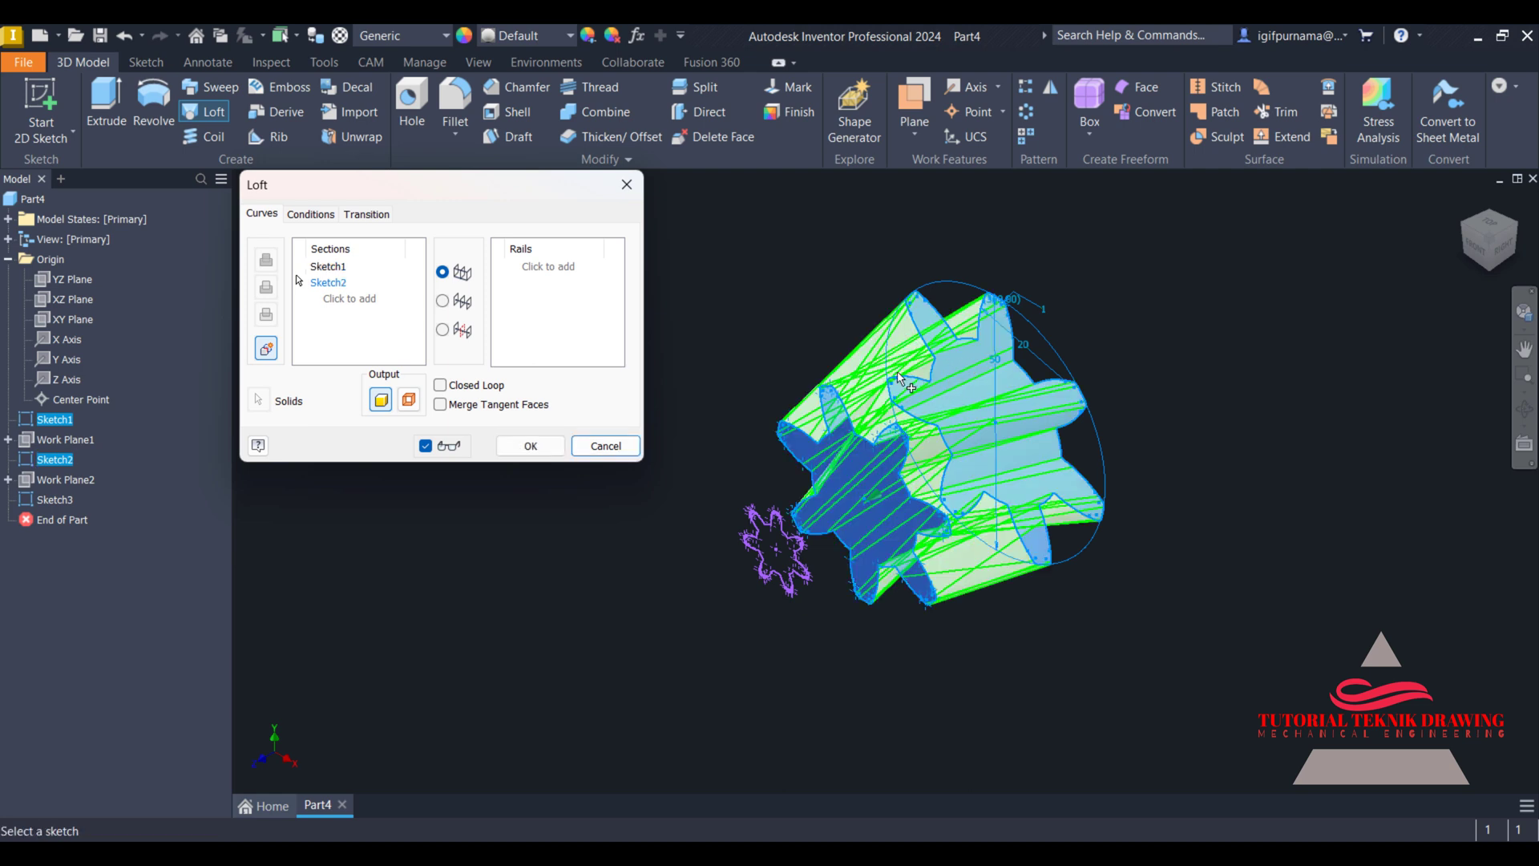
left_click(760, 530)
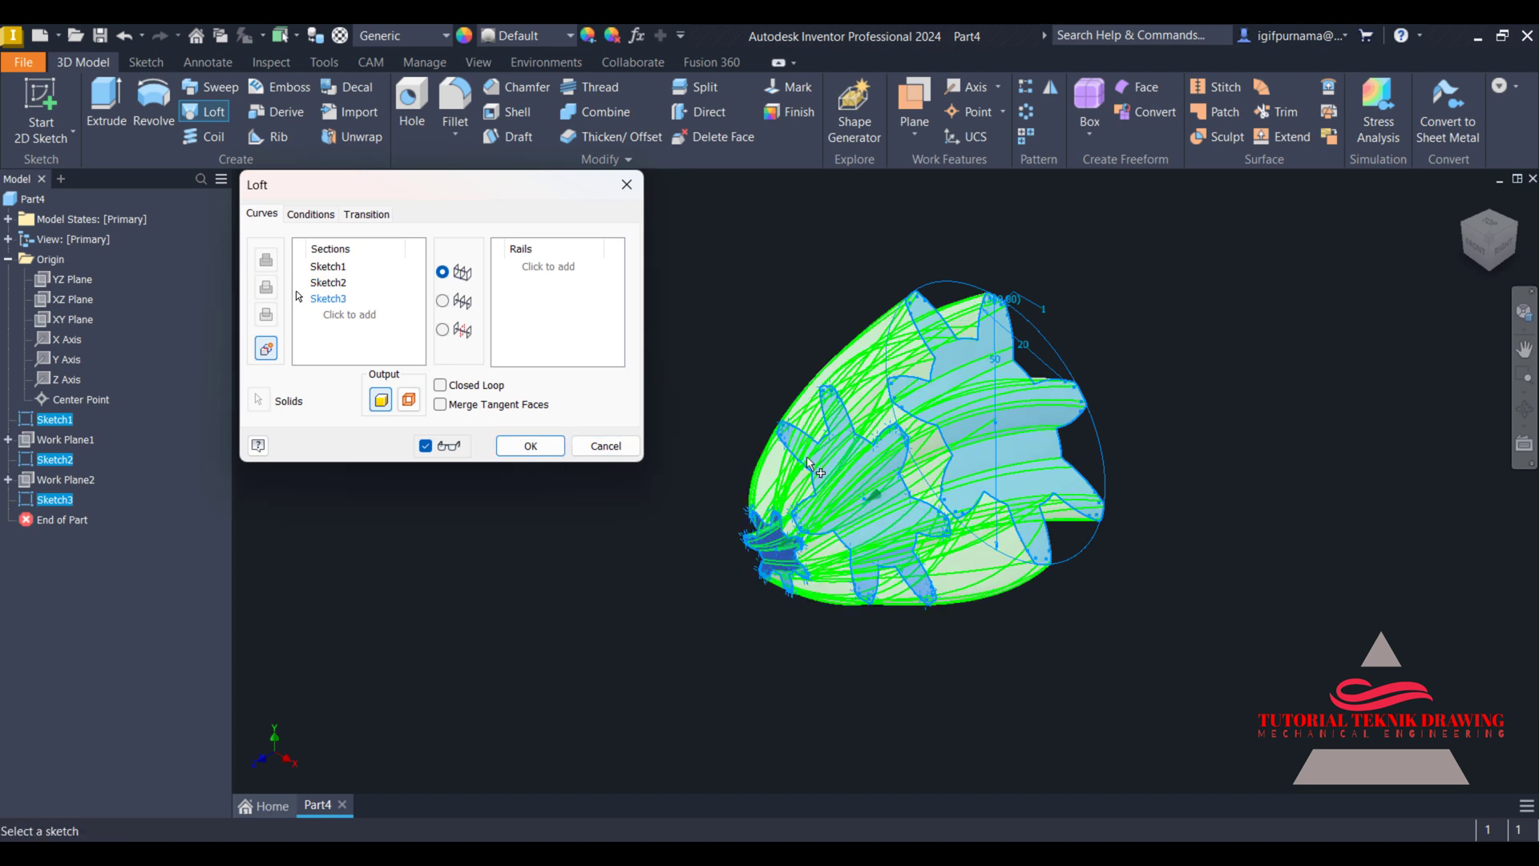
left_click(520, 448)
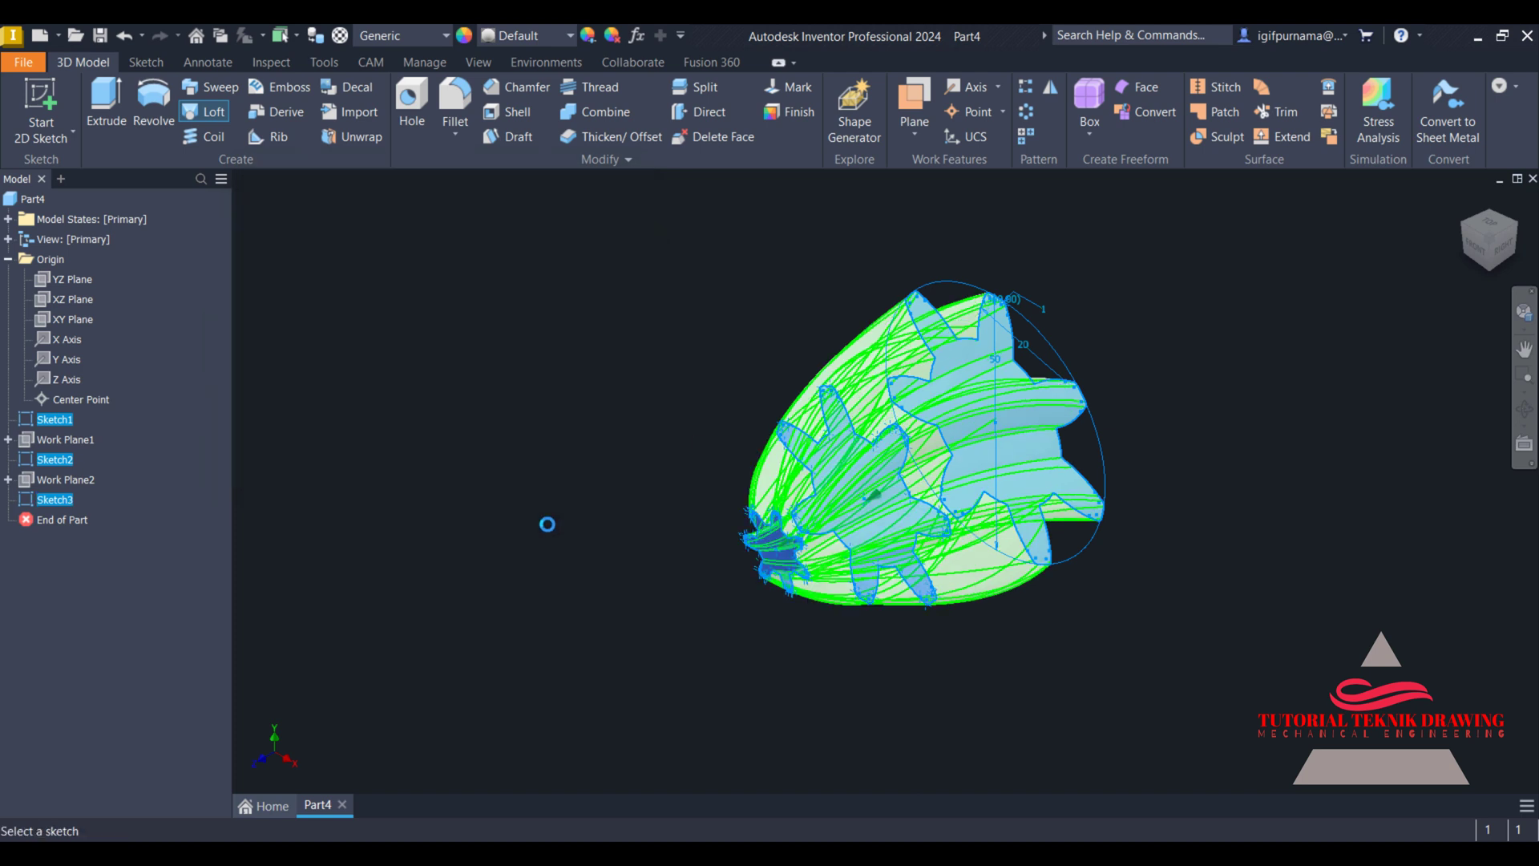
- Orbit around the lofted solid to examine how its twisted teeth run toward the small end
left_click(1525, 410)
left_click_drag(1022, 469, 946, 514)
right_click(771, 372)
left_click(776, 367)
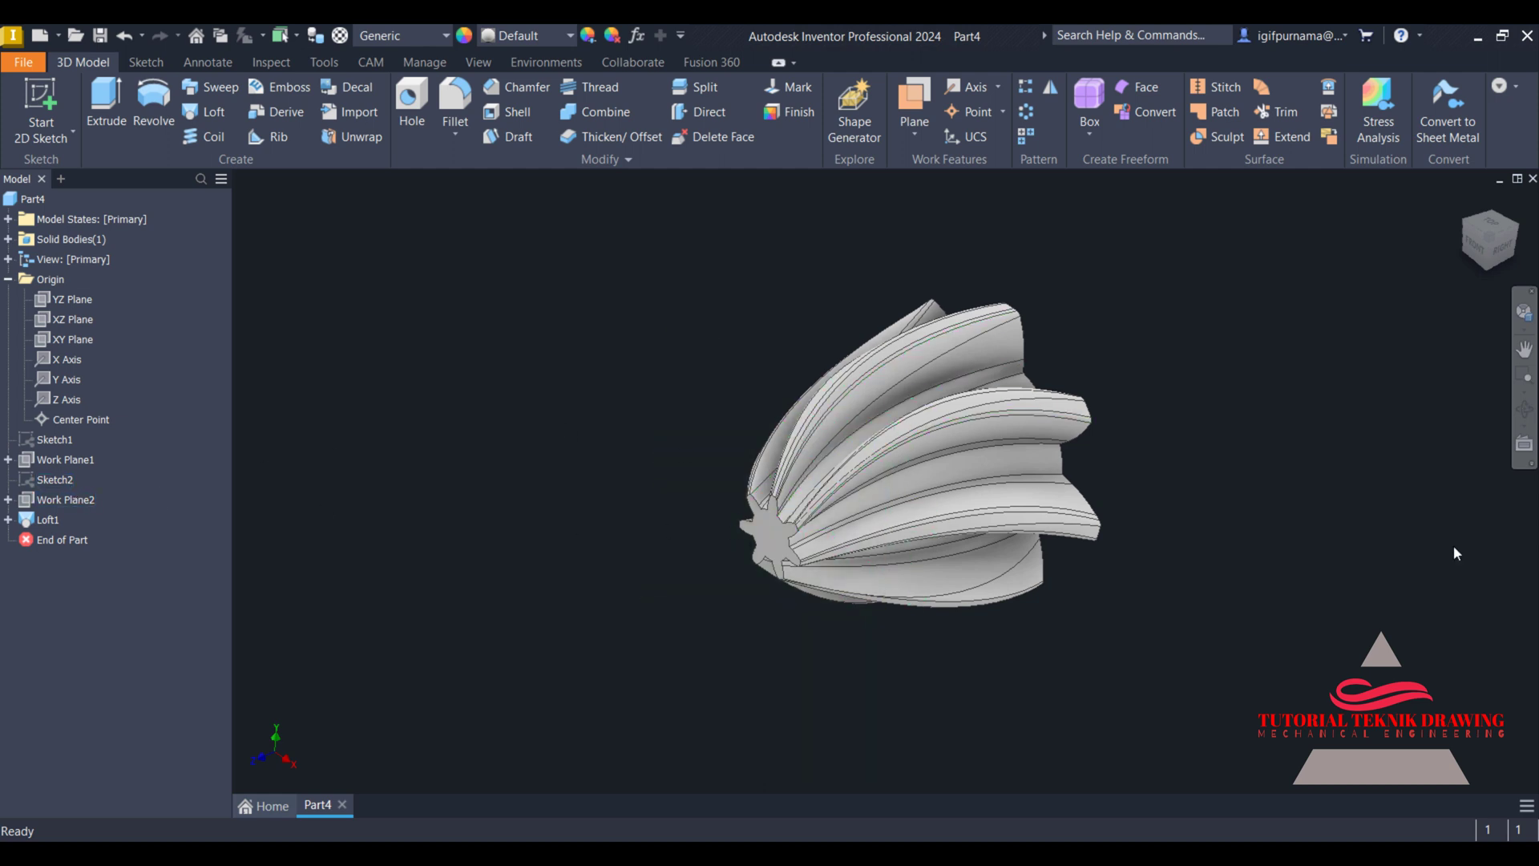
left_click(1525, 410)
left_click_drag(993, 450, 914, 585)
right_click(626, 409)
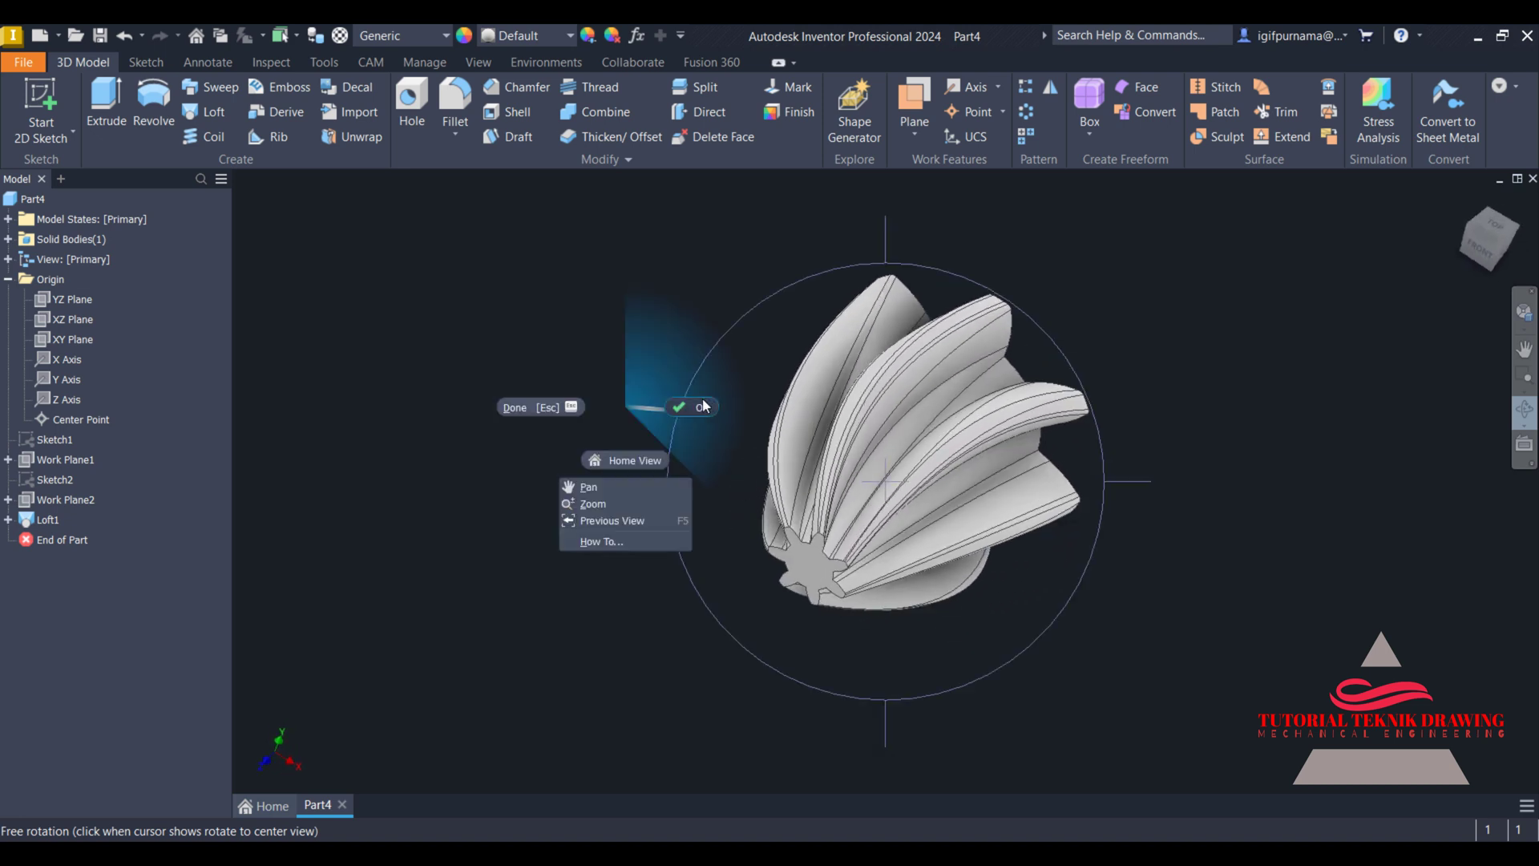
left_click(704, 406)
- Undo the loft and increase the second work plane's offset from the XY plane so the smallest profile sits farther out
key("ctrl+z")
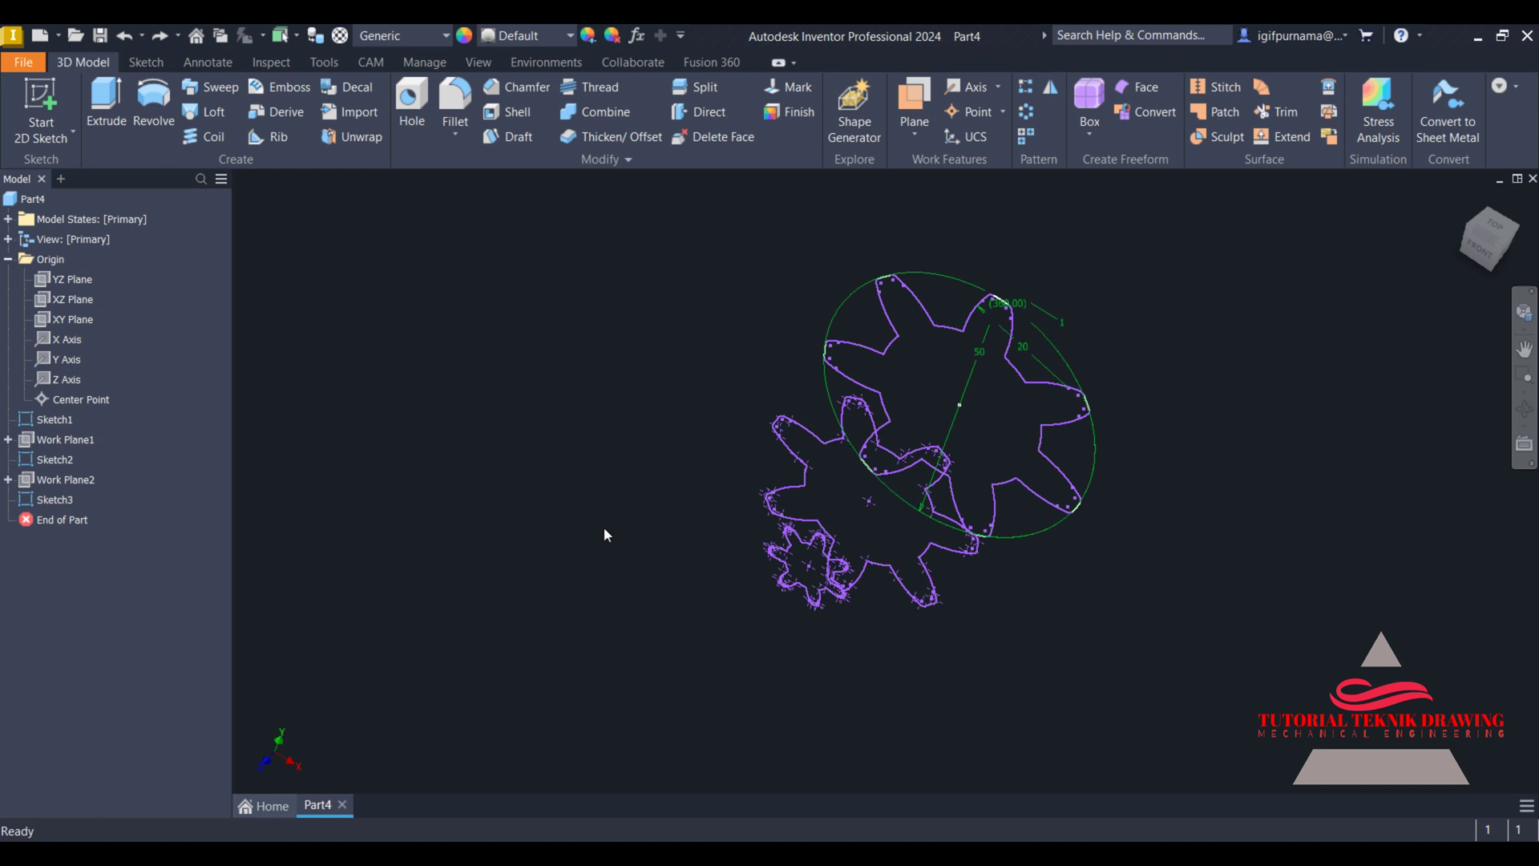
left_click(61, 499)
left_click(67, 483)
right_click(68, 488)
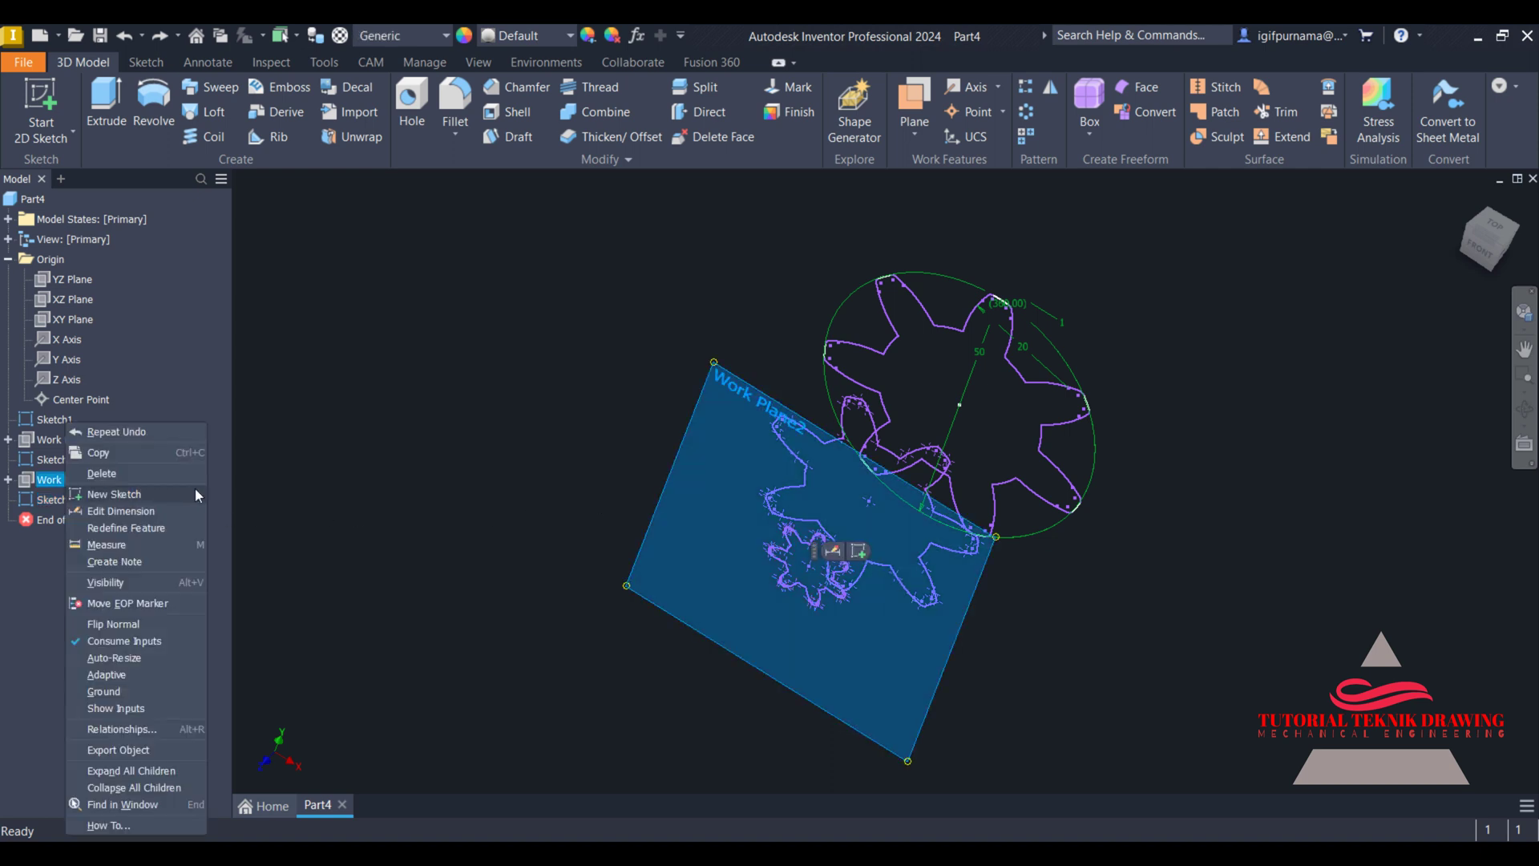
left_click(139, 518)
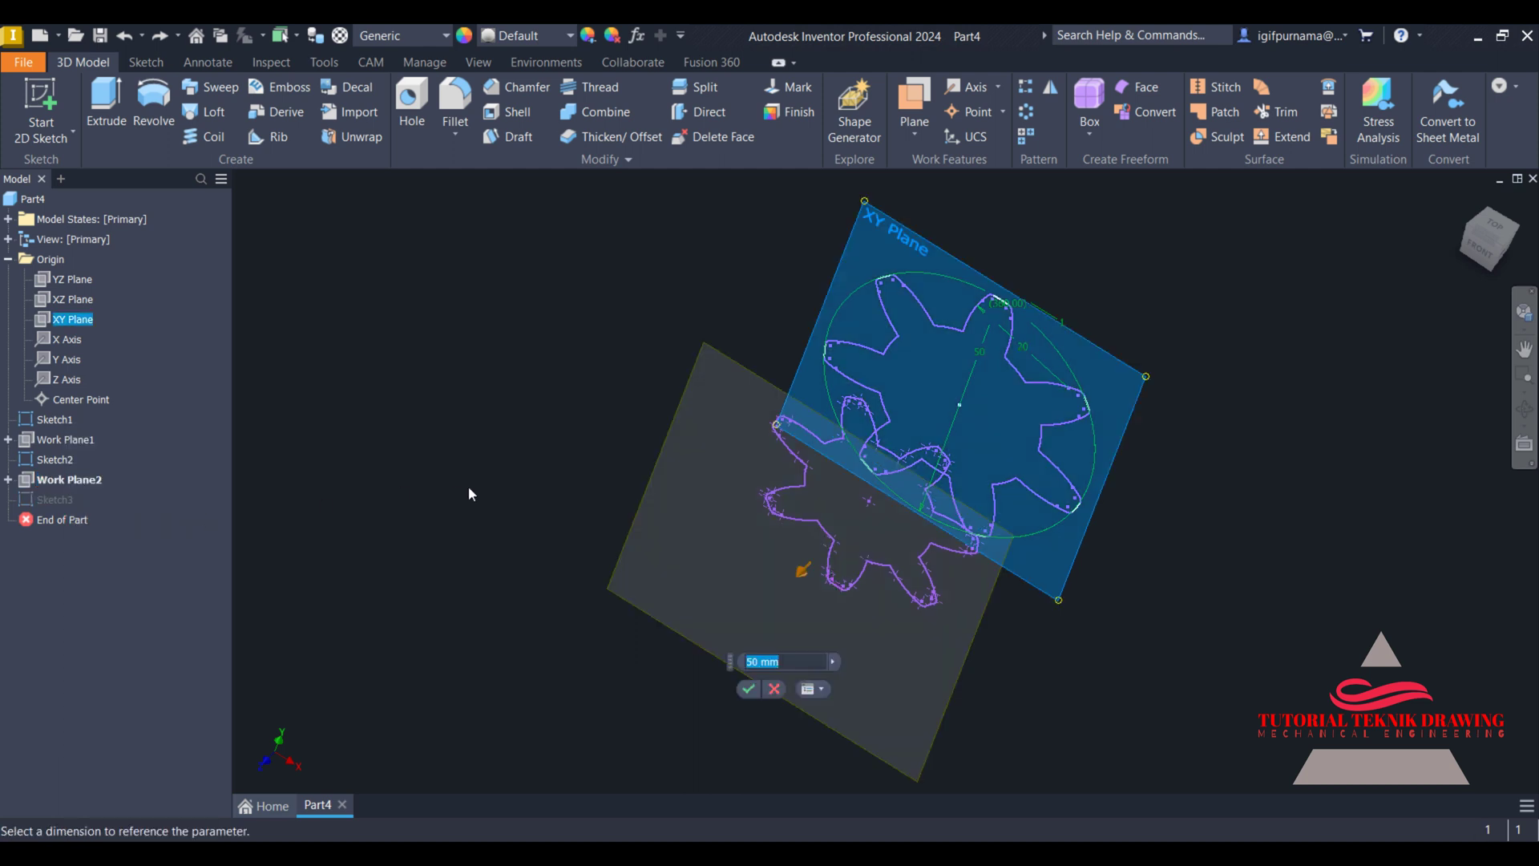
type("100")
left_click(749, 689)
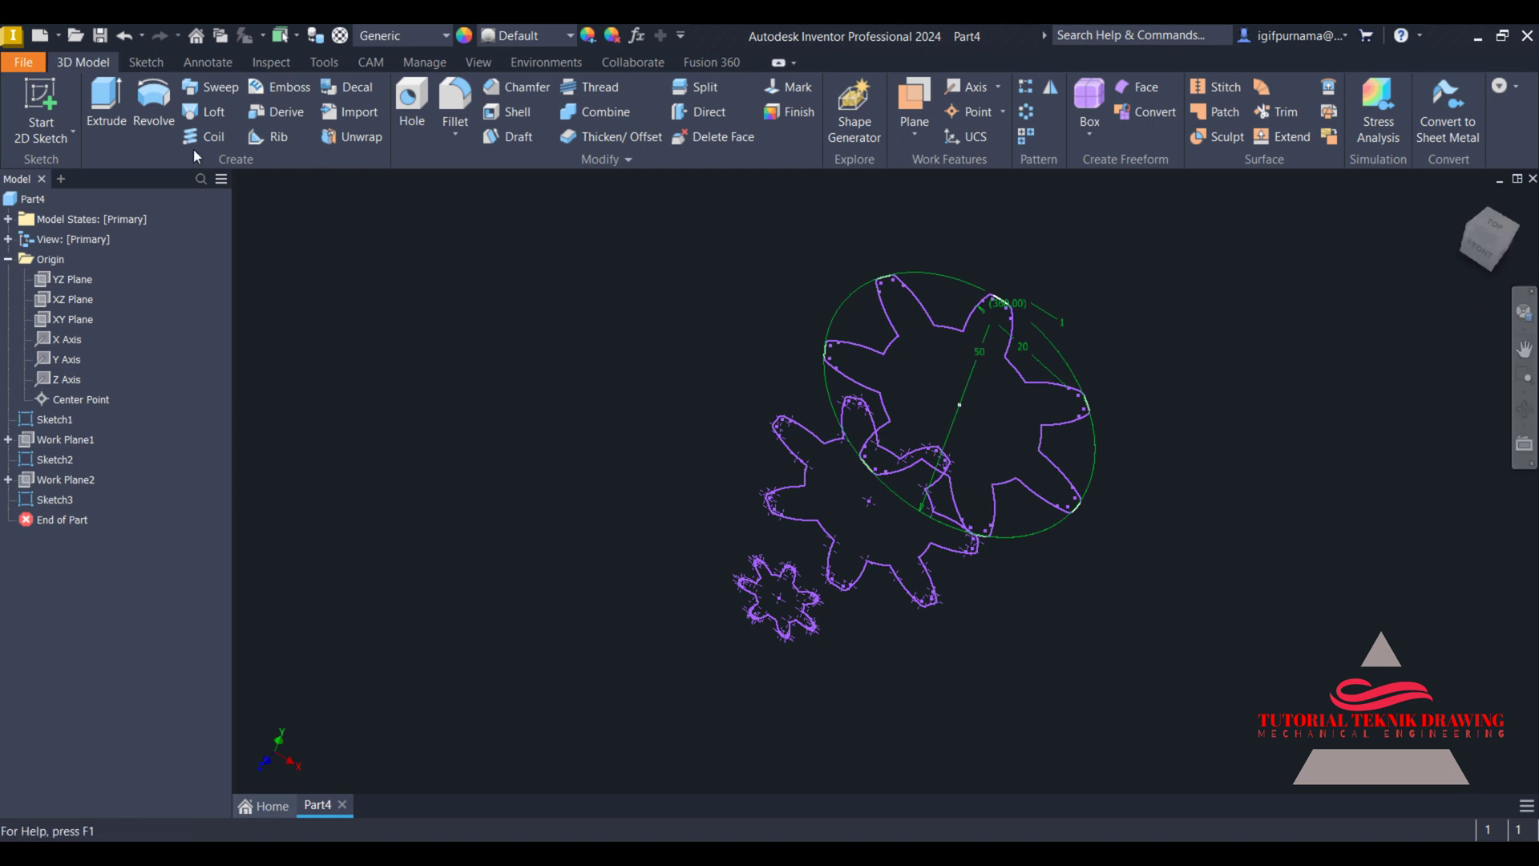
- Loft a solid through Sketch1, Sketch2 and Sketch3 in that order using the repositioned smallest profile
key("ctrl+shift+l")
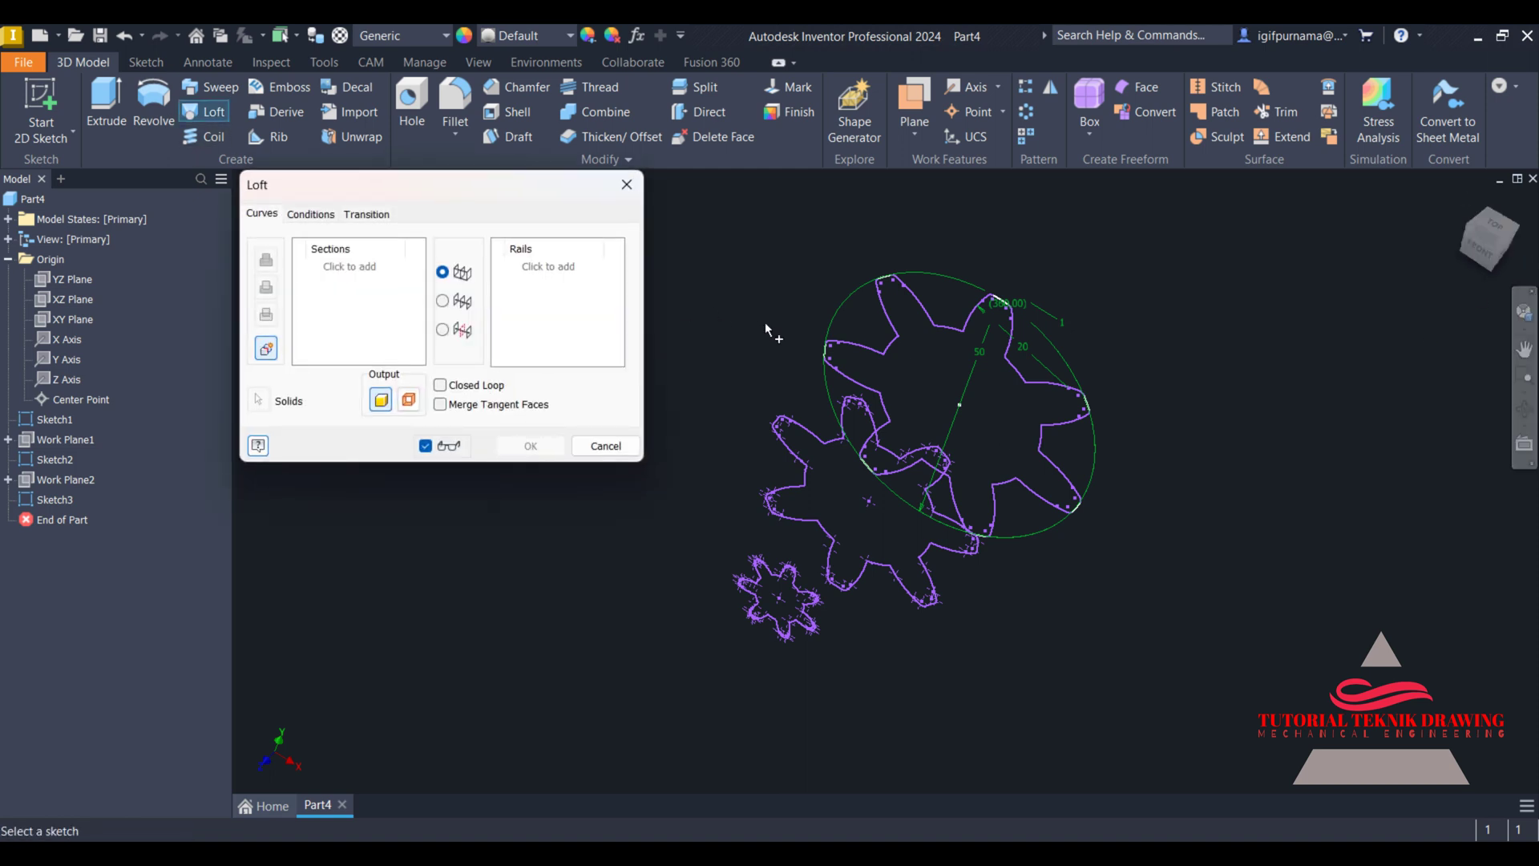
left_click(1031, 380)
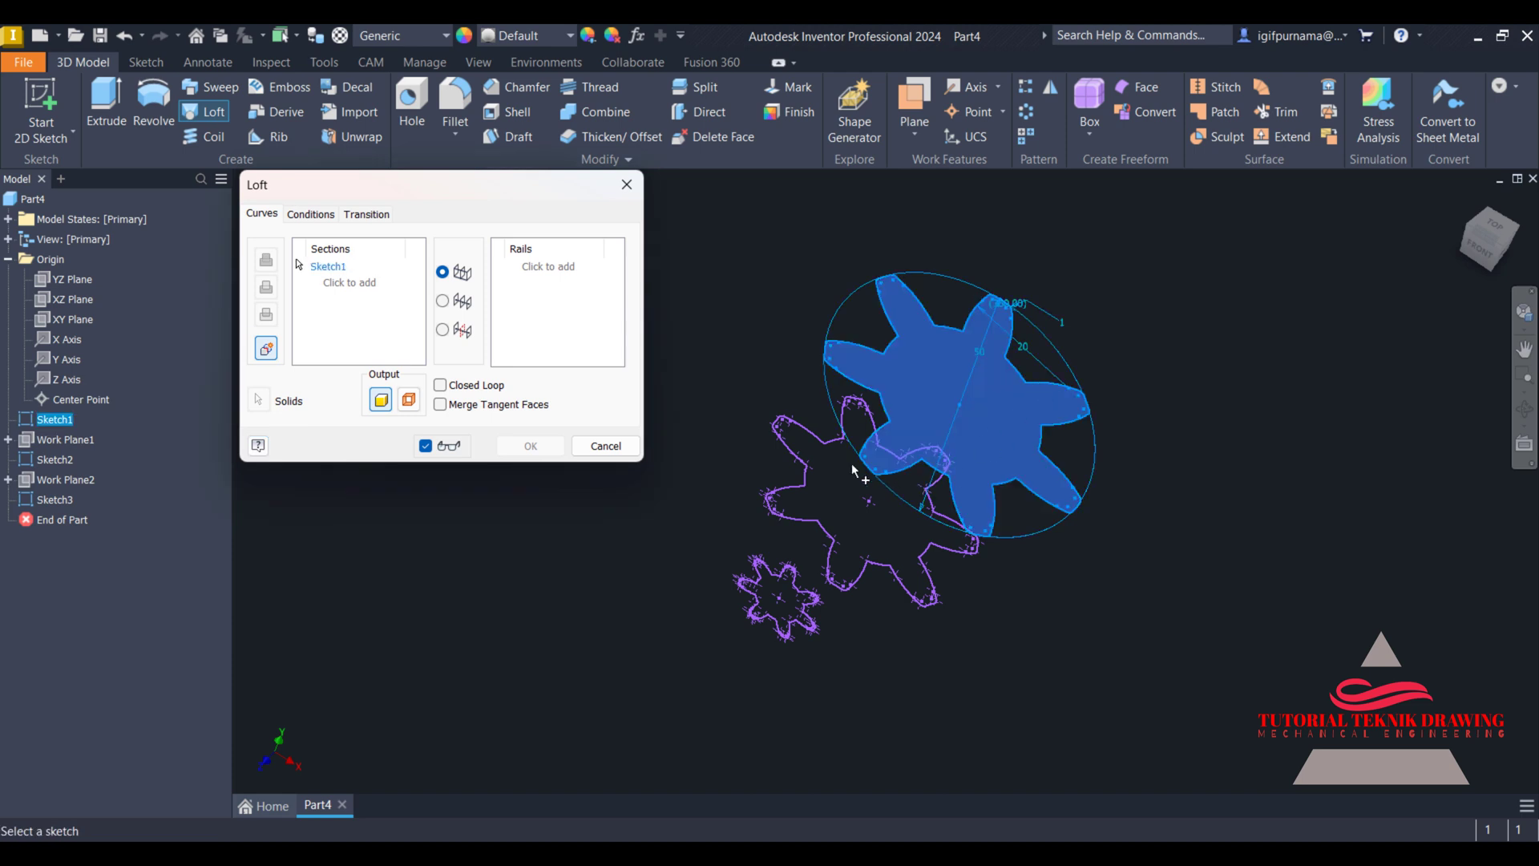
left_click(812, 446)
left_click(781, 568)
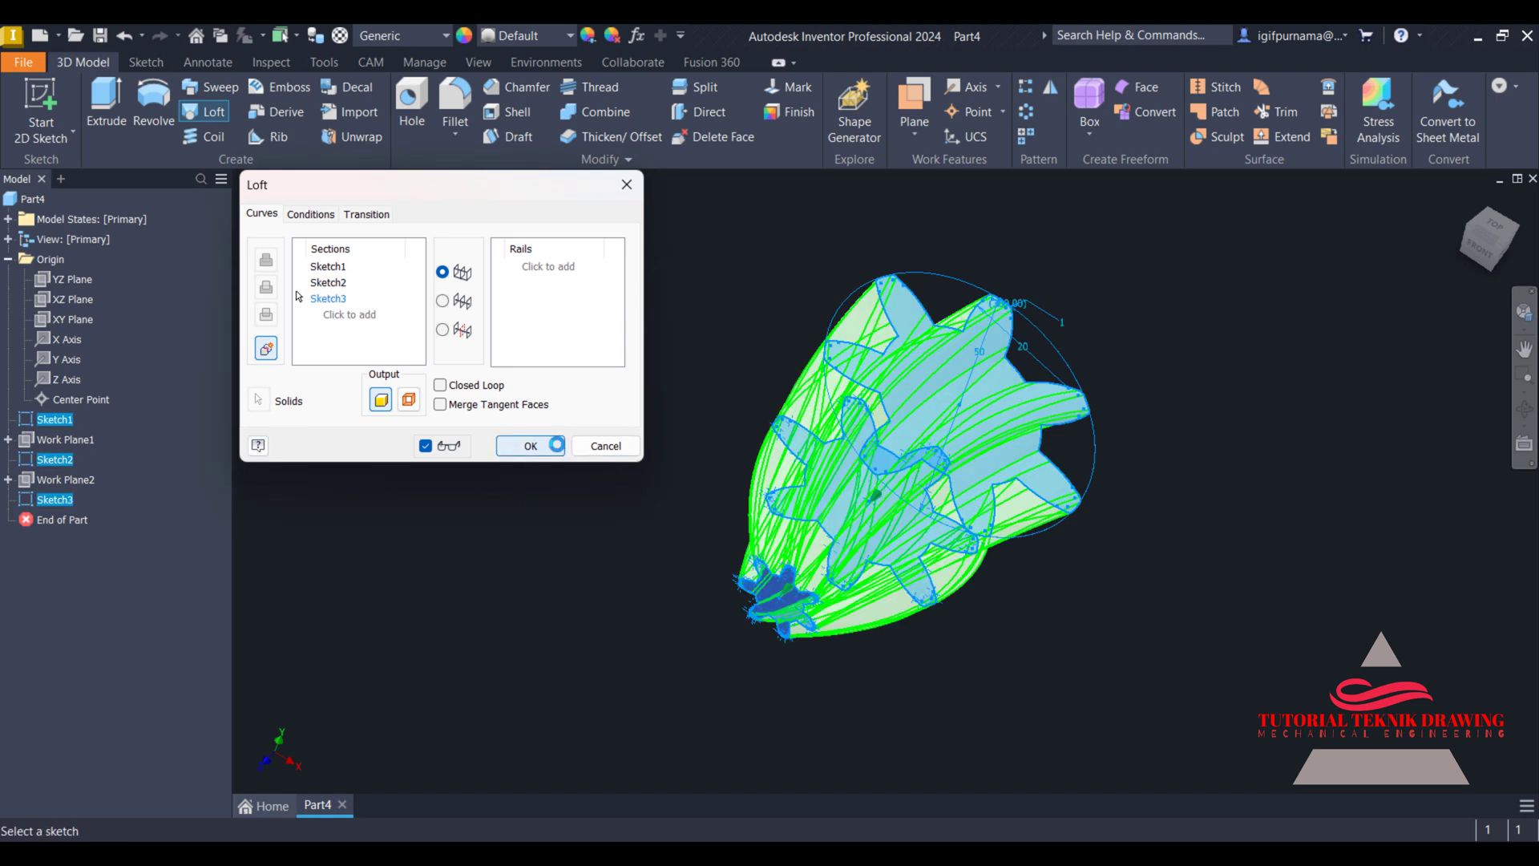
left_click(531, 445)
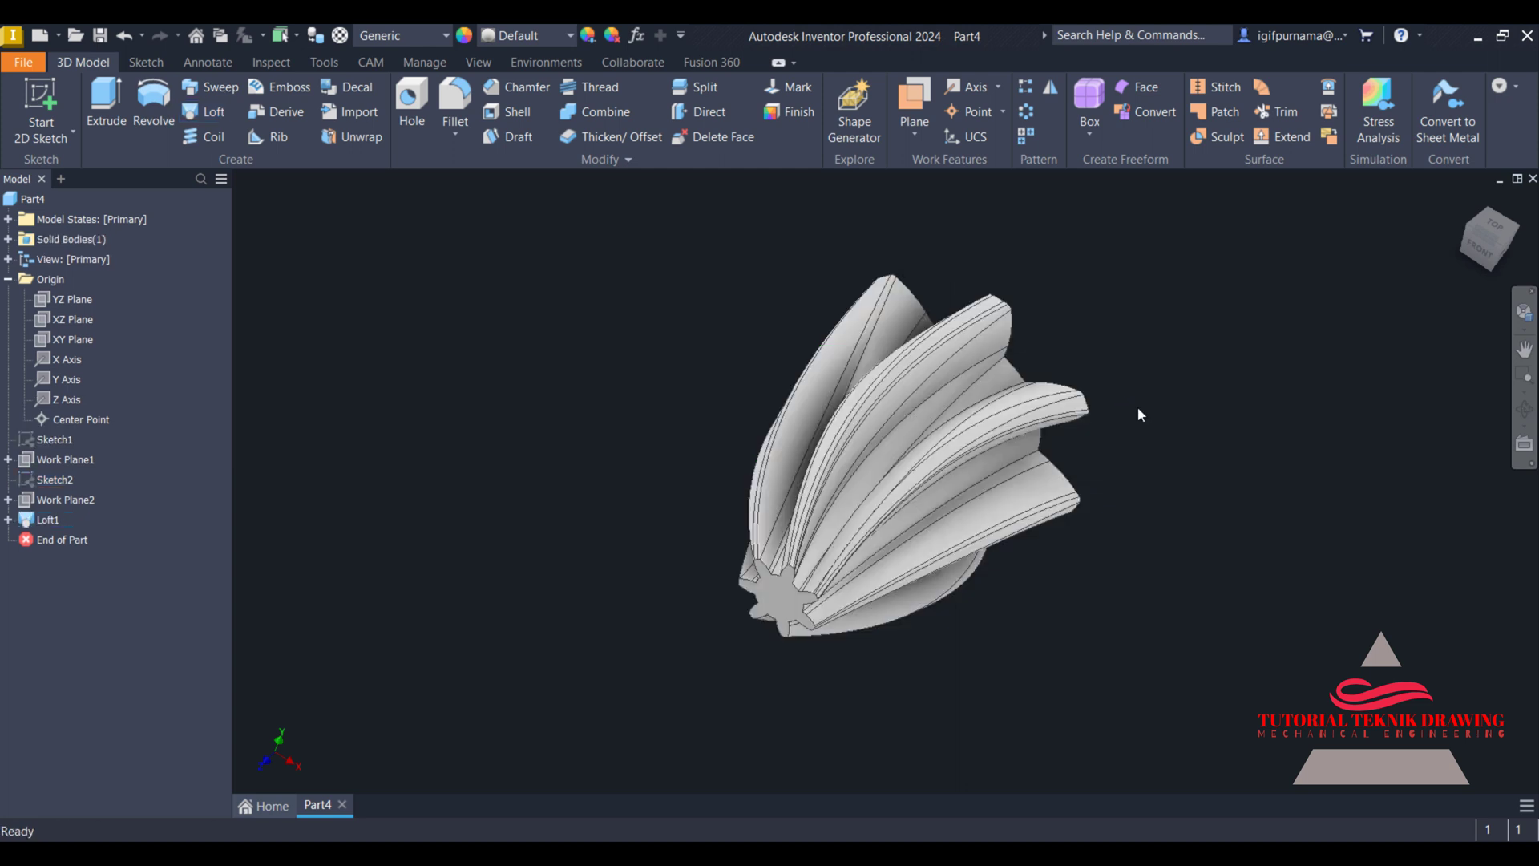
- Examine the new loft from the home view and at different angles and zoom levels
left_click(1466, 203)
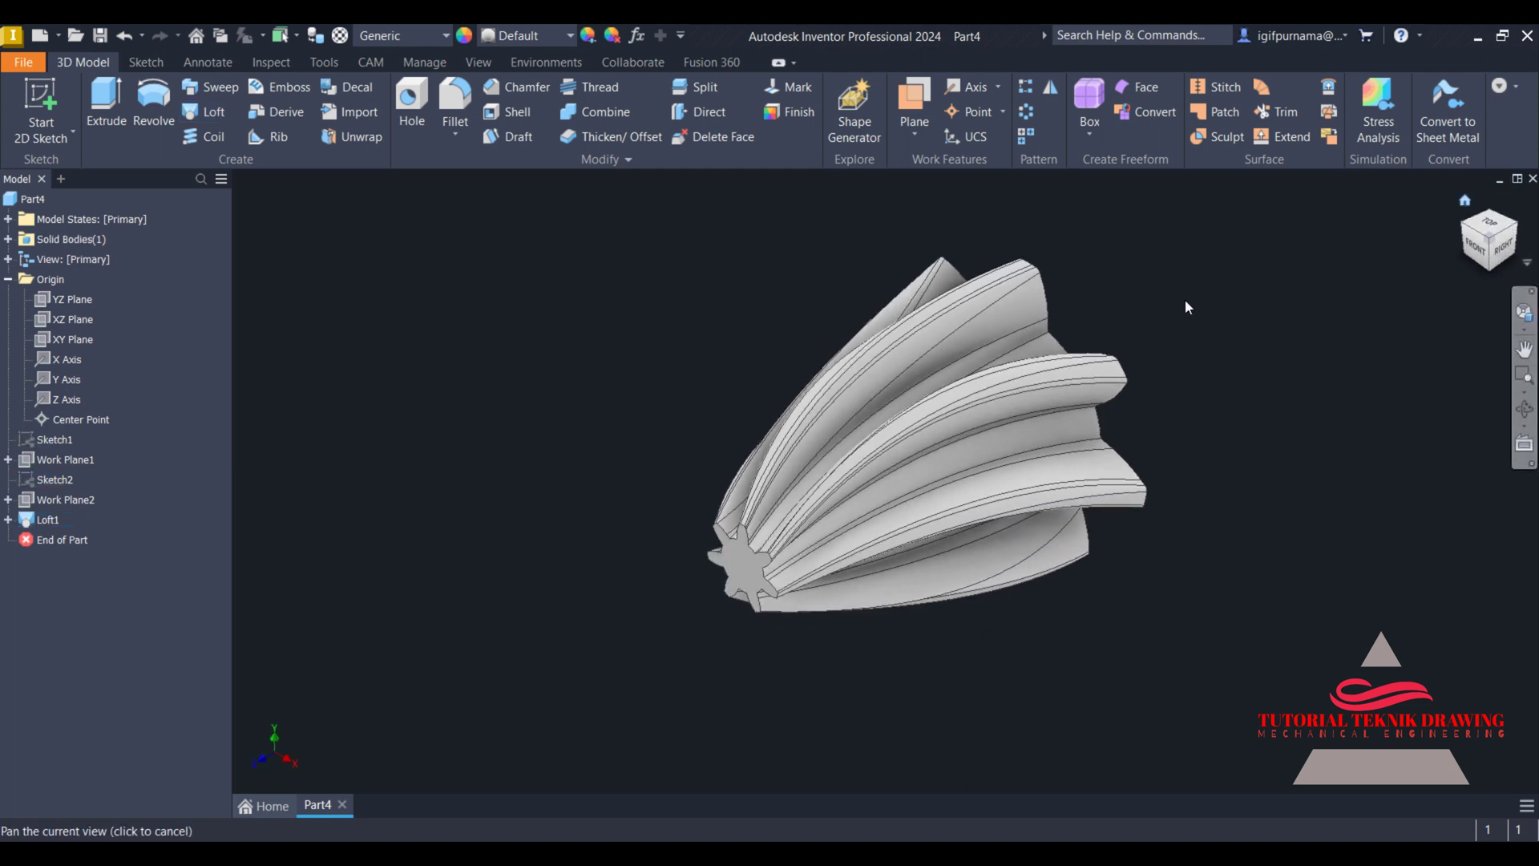
left_click(1524, 409)
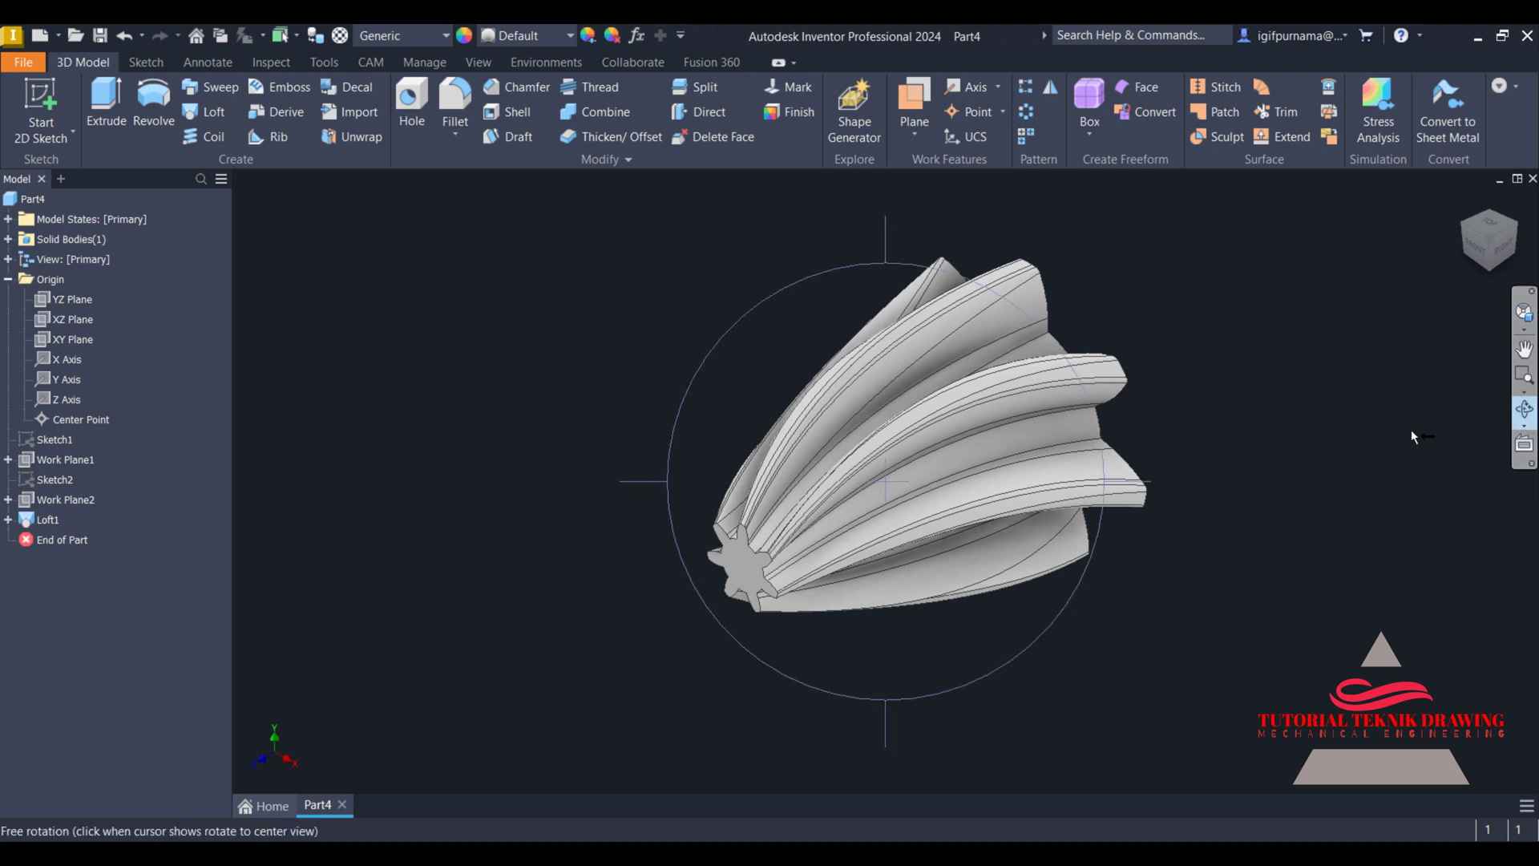
left_click_drag(1042, 437, 1005, 524)
scroll(858, 425, "up", 10)
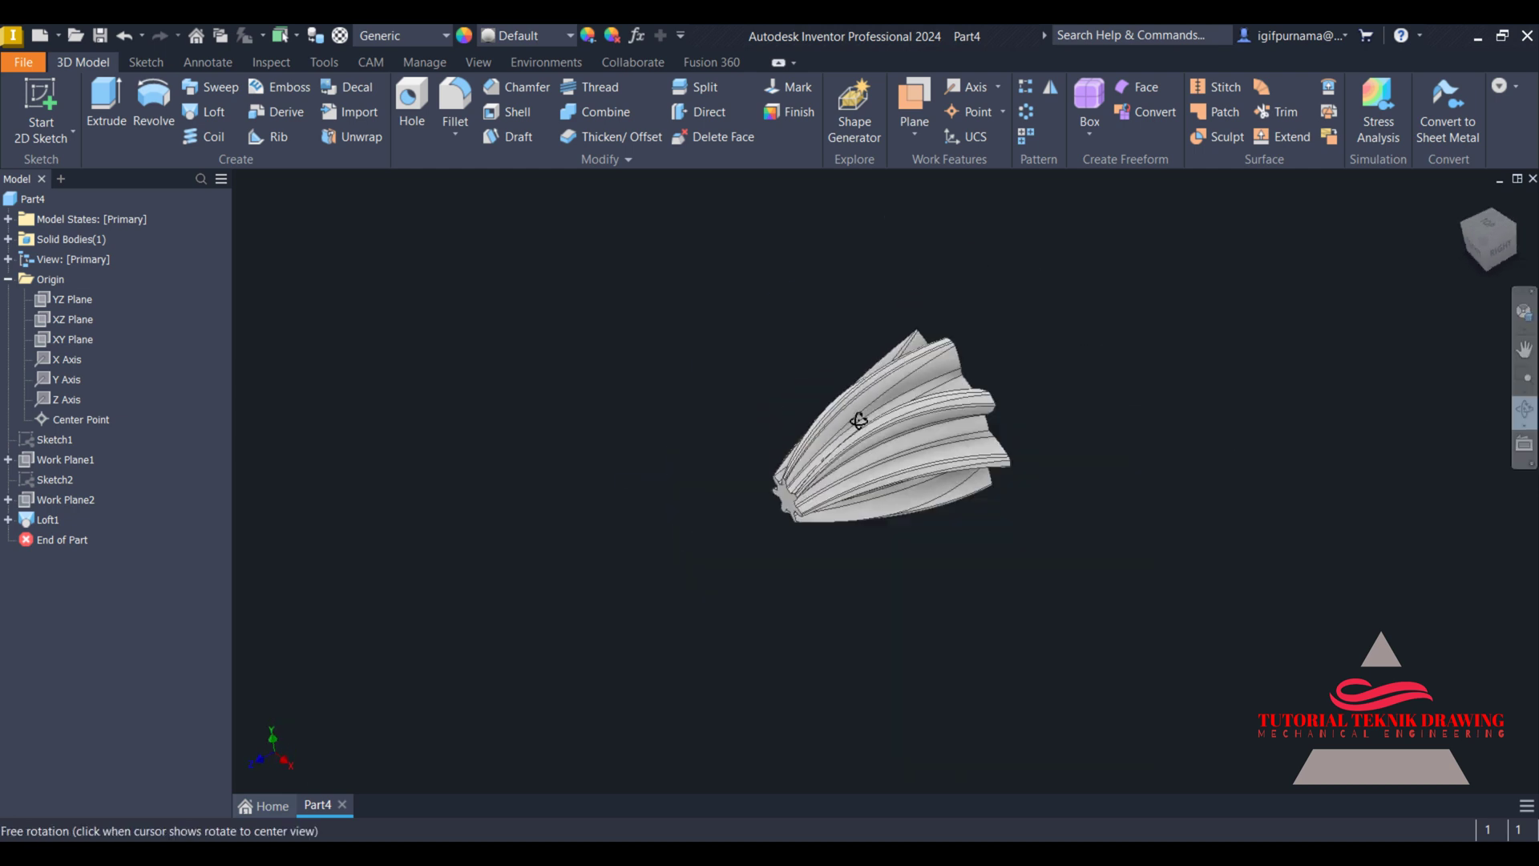
right_click(882, 424)
left_click(941, 414)
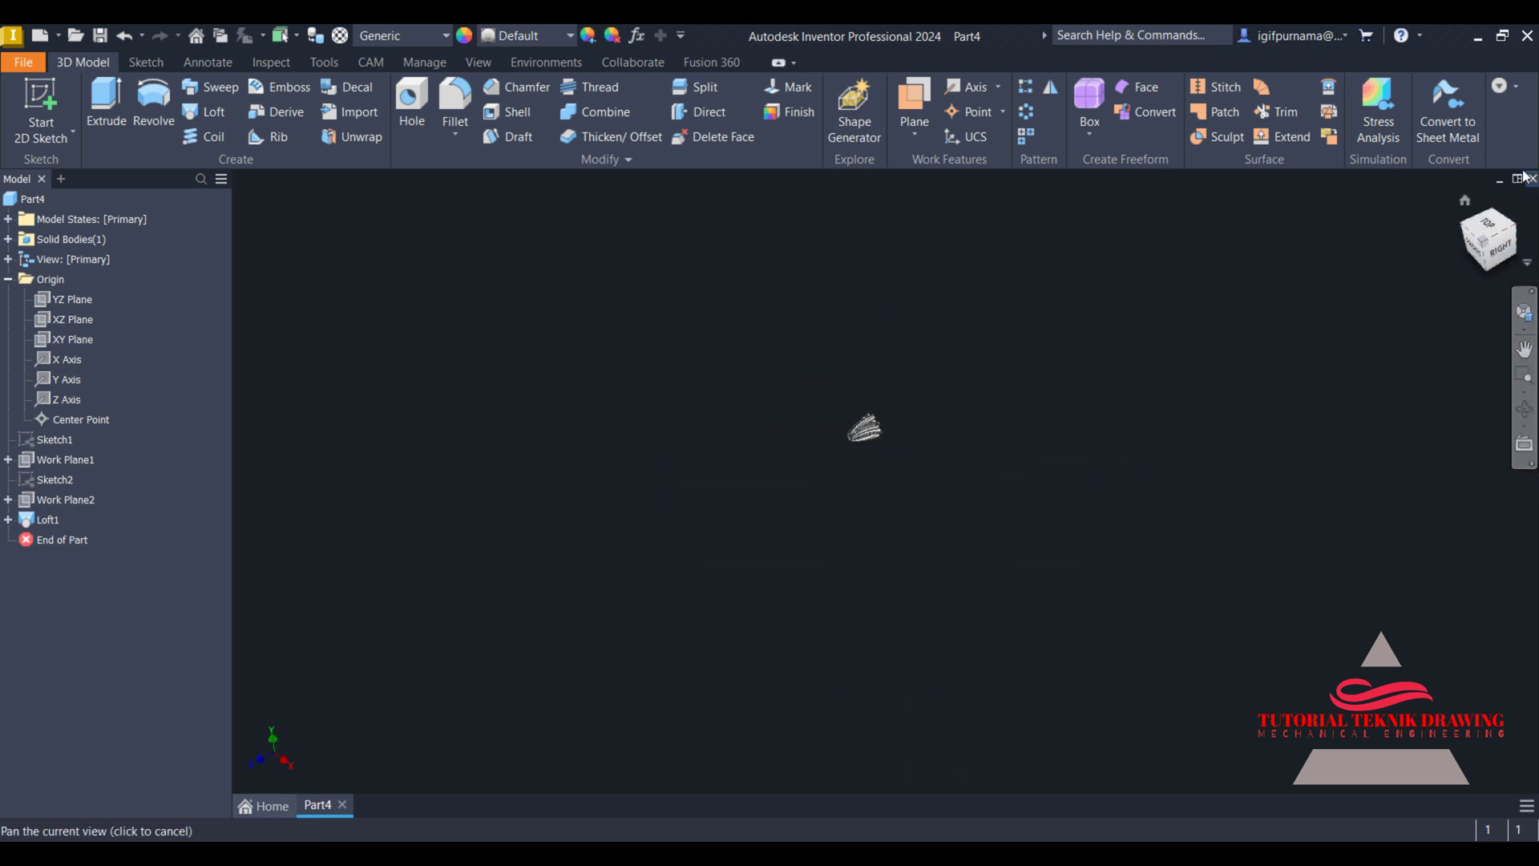
scroll(1029, 444, "down", 8)
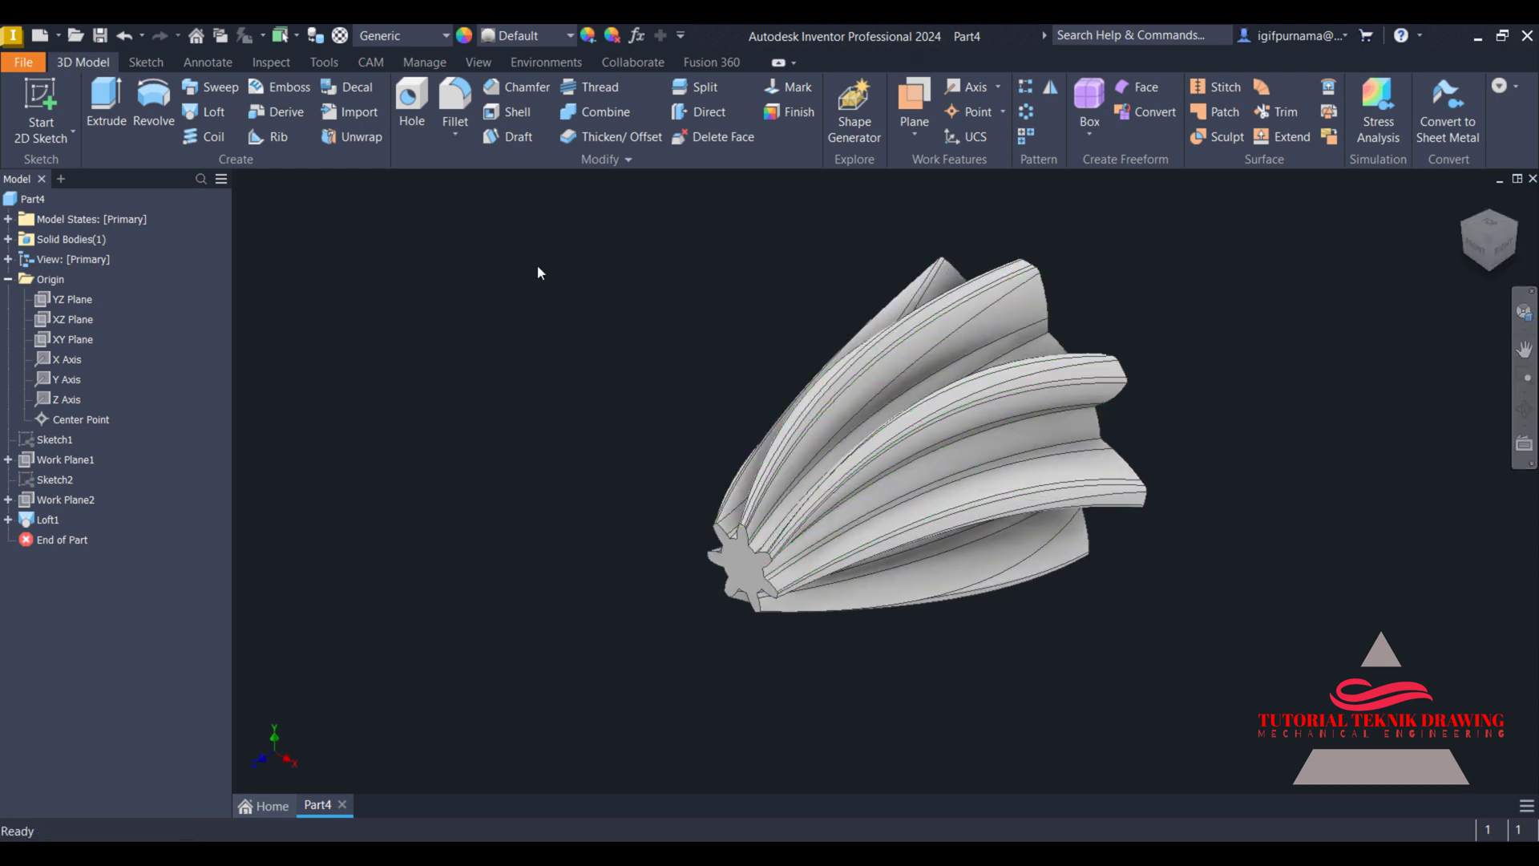
- Set the model's visual style to Realistic
left_click(471, 66)
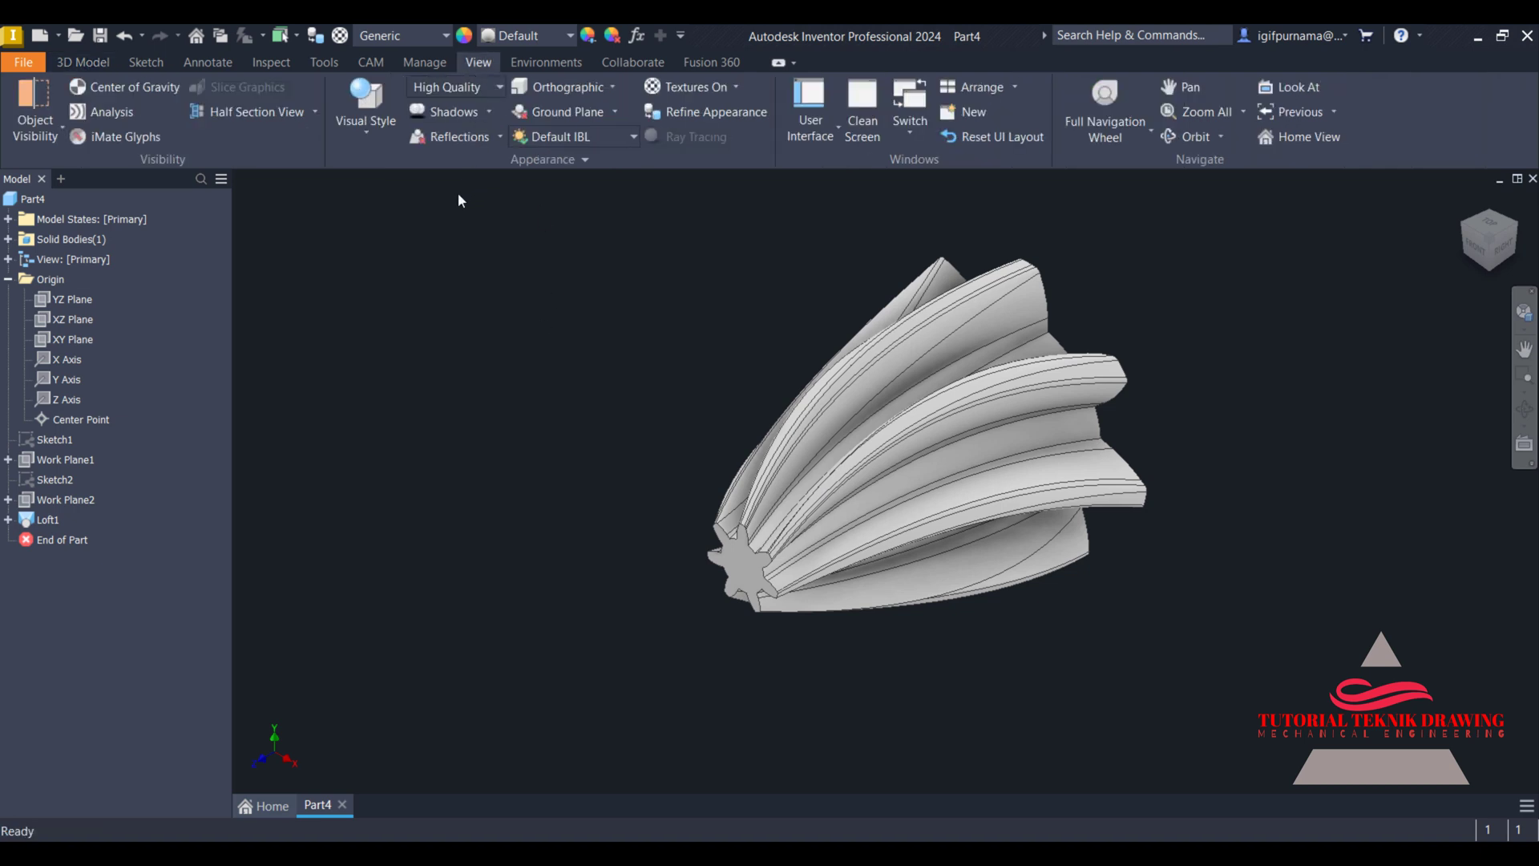
left_click(367, 142)
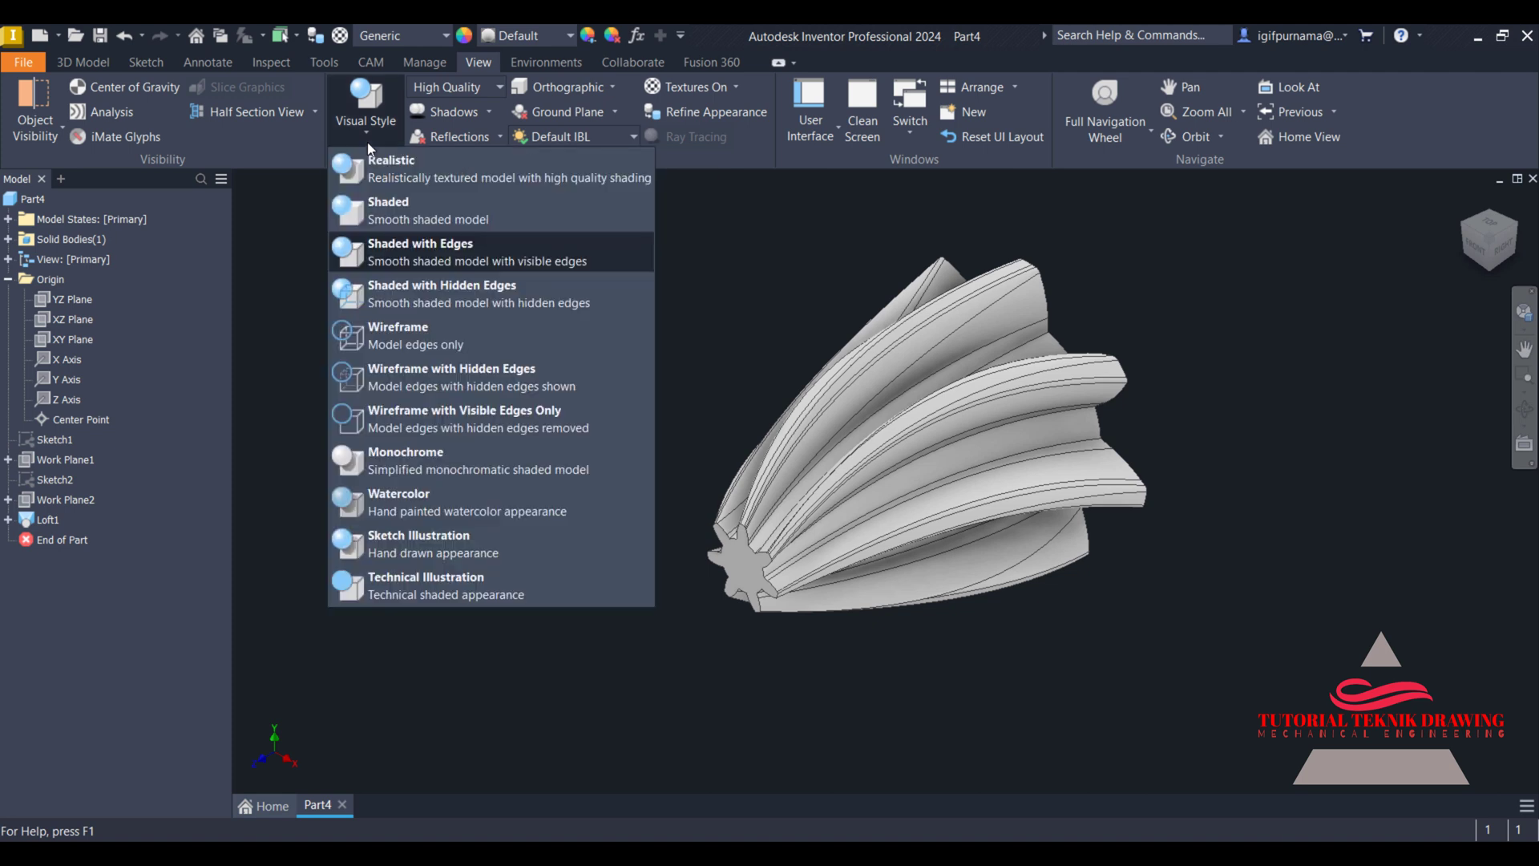
left_click(437, 168)
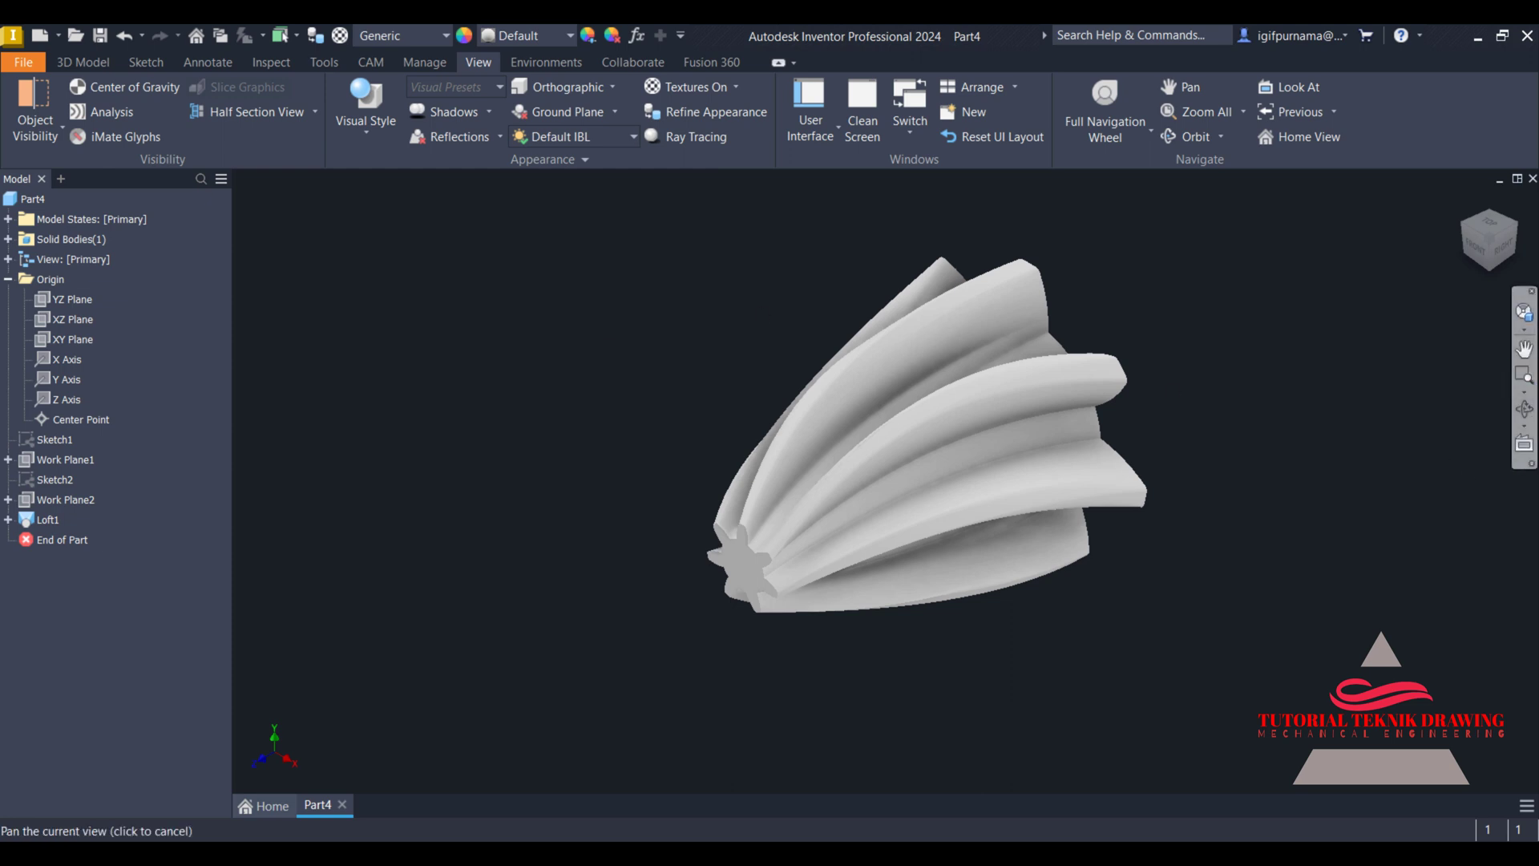
- Apply the Chrome - Polished Black appearance from the Inventor Material Library to the part
left_click(1525, 409)
left_click_drag(989, 466, 796, 484)
right_click(553, 311)
left_click(654, 315)
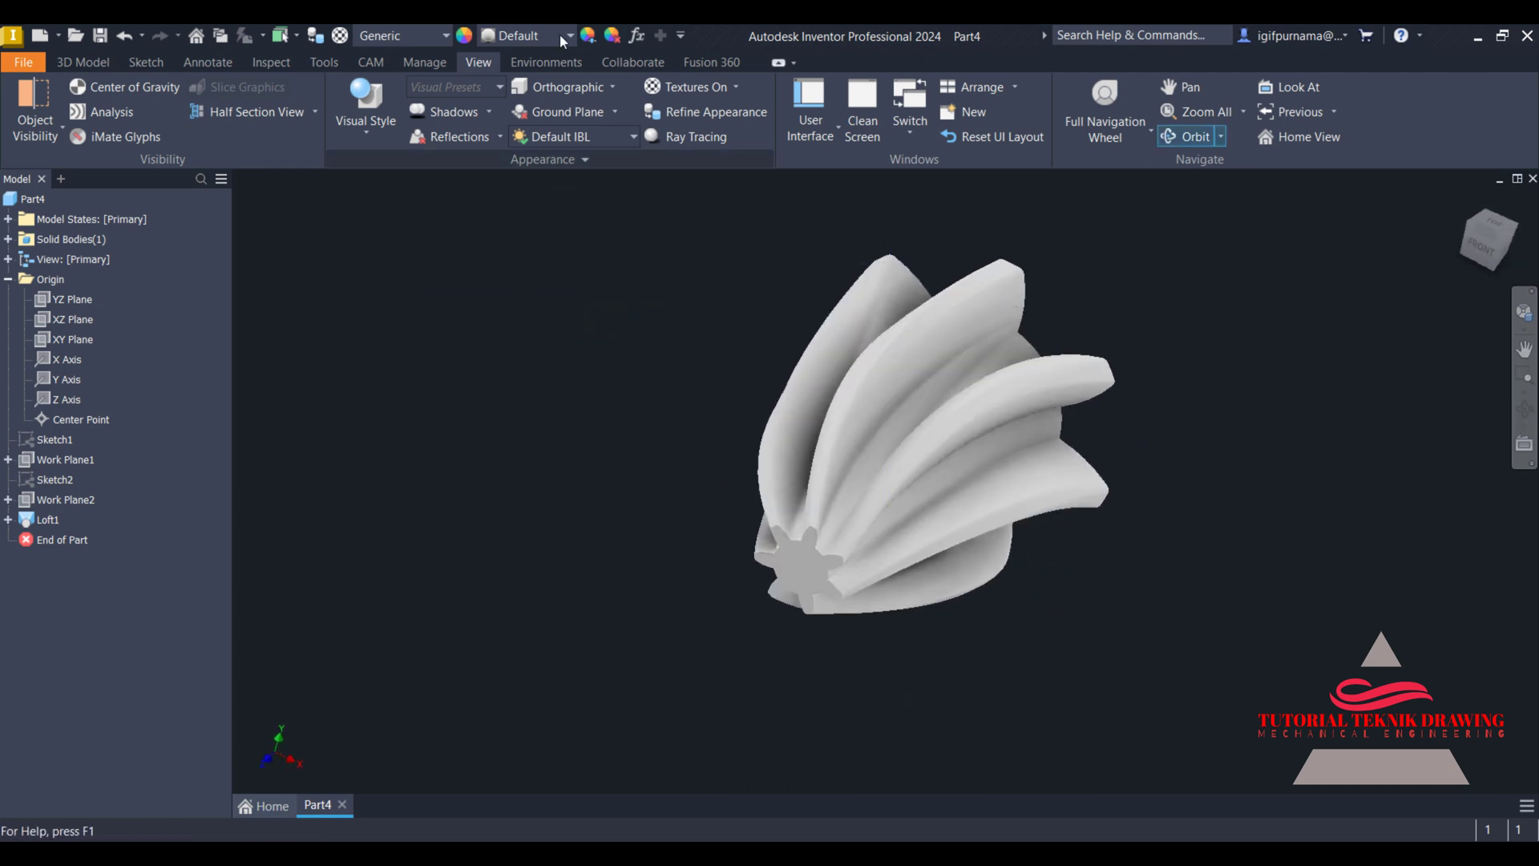
left_click(570, 35)
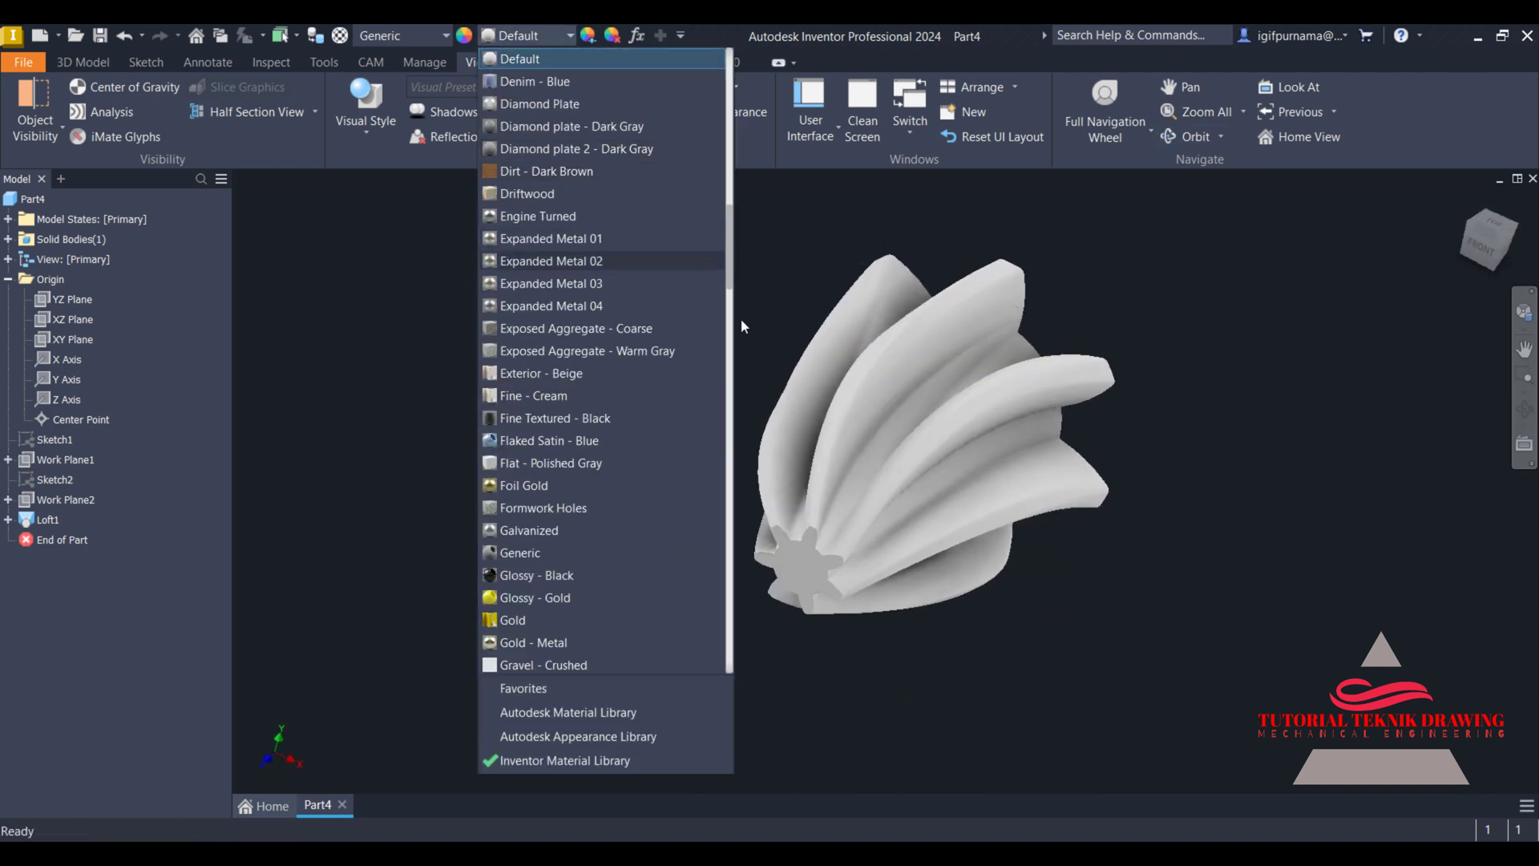
left_click_drag(728, 268, 715, 181)
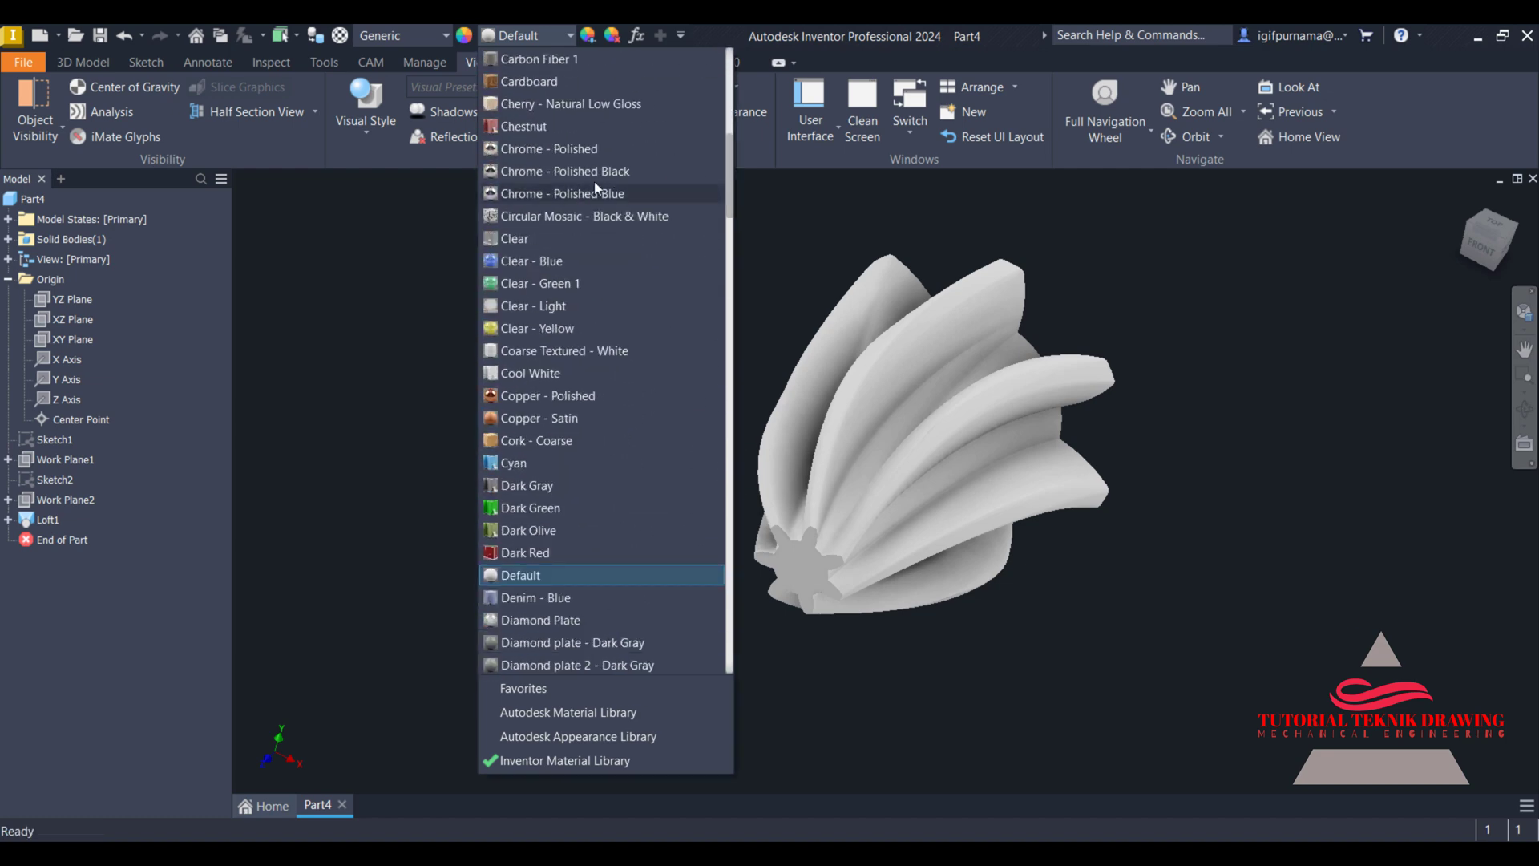
left_click(561, 171)
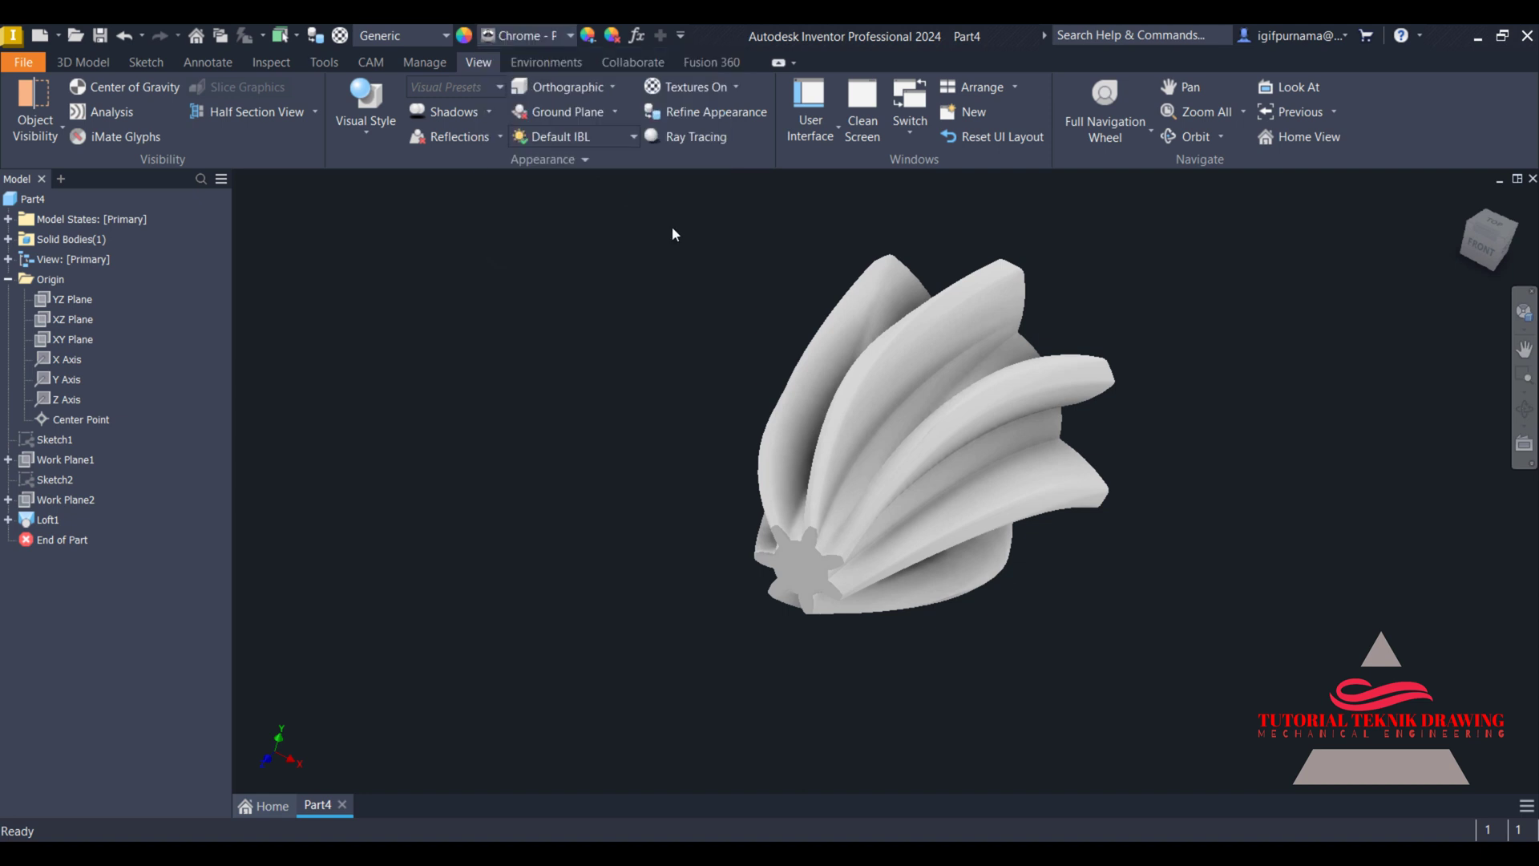
- Start a sketch on the loft's large end face and draw a circle about 52 mm in diameter centred on the origin
left_click(1524, 409)
left_click_drag(959, 440, 810, 422)
right_click(810, 422)
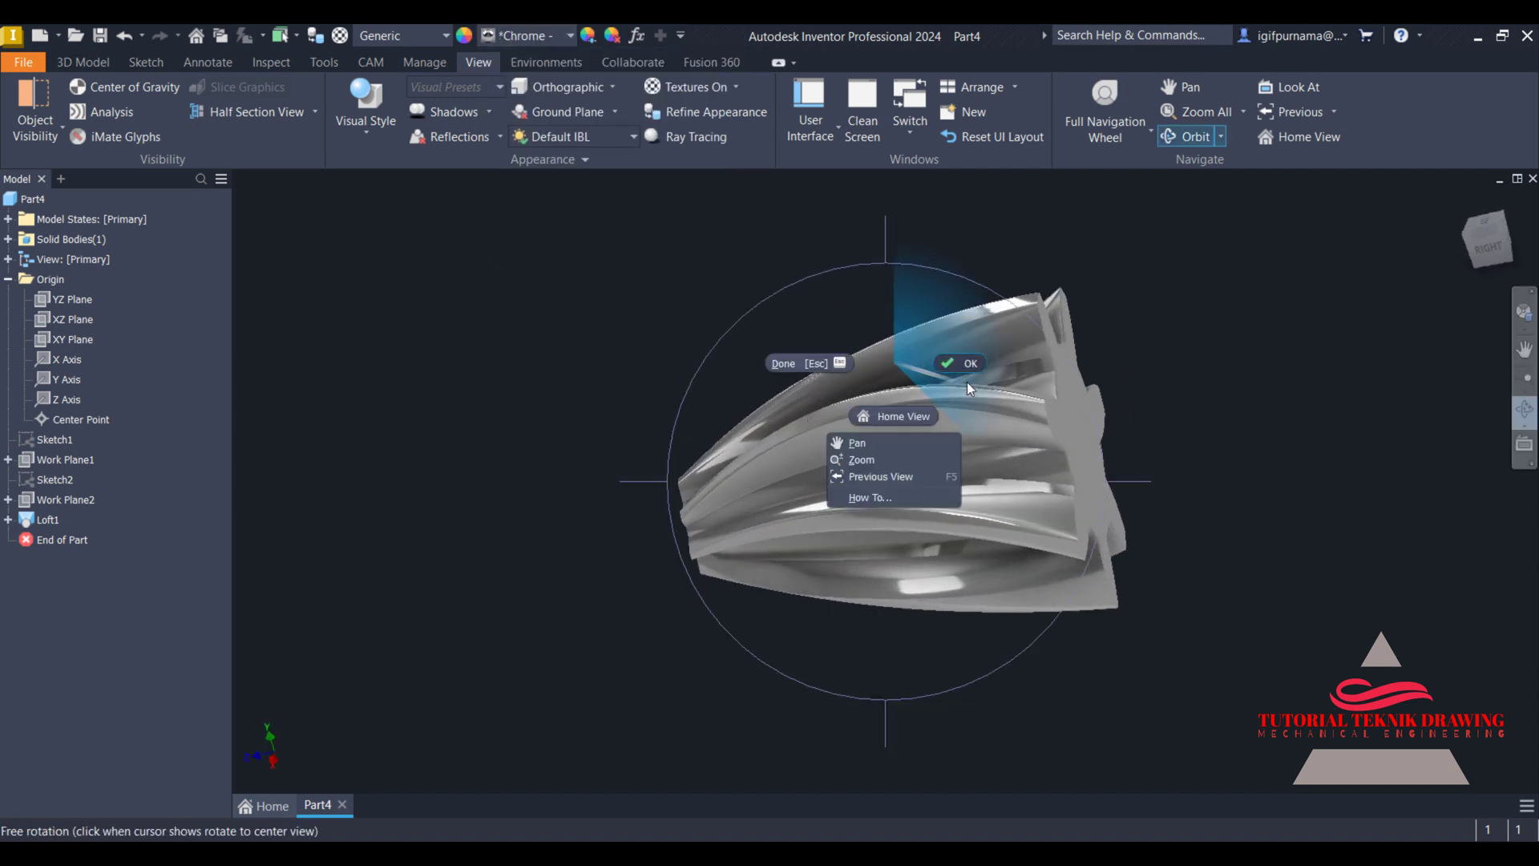
left_click(967, 381)
left_click(1083, 422)
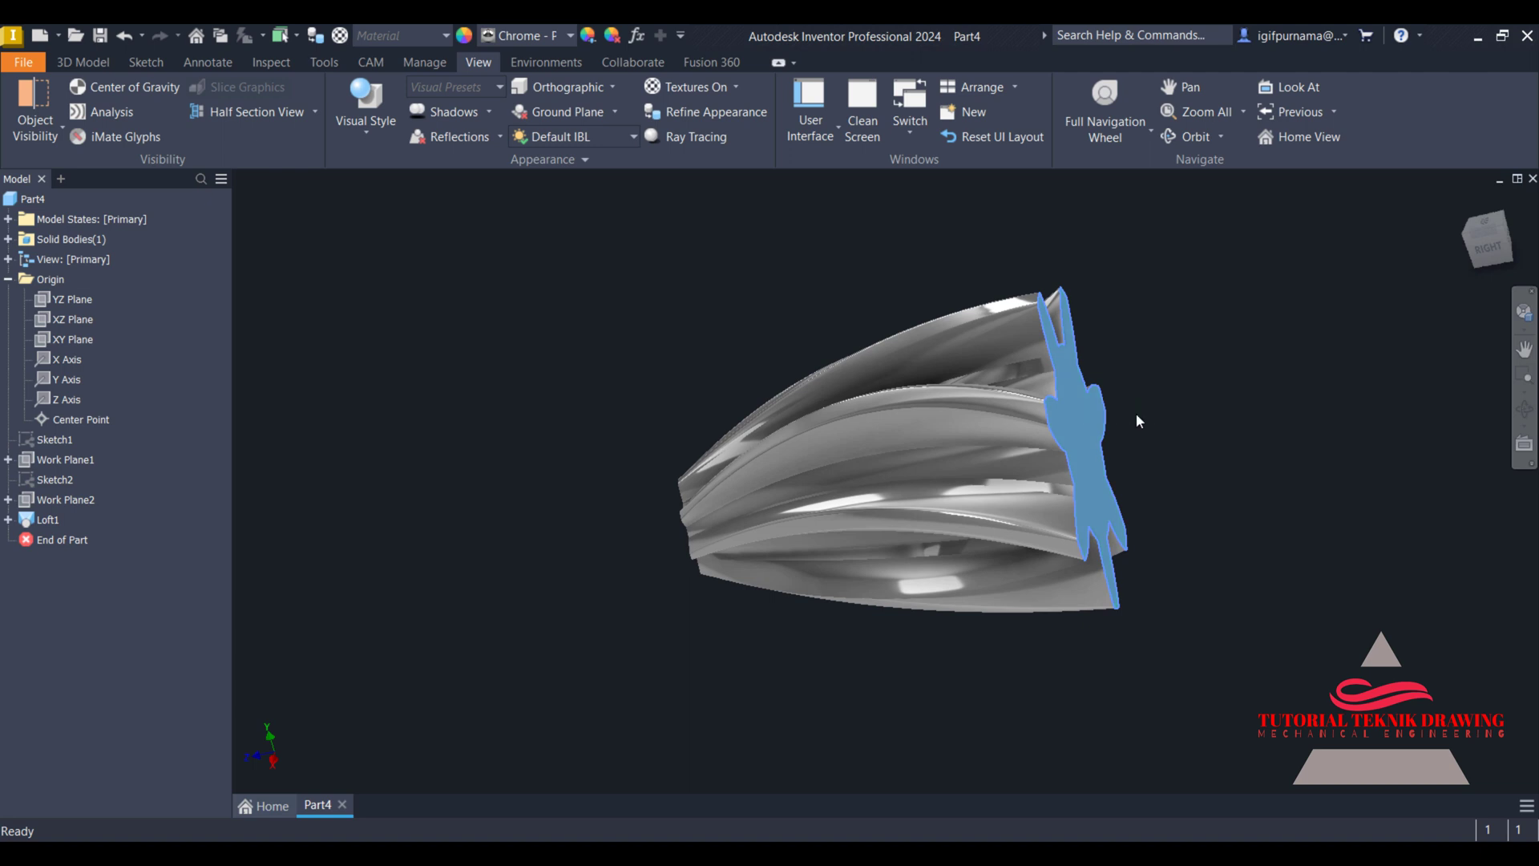
key("s")
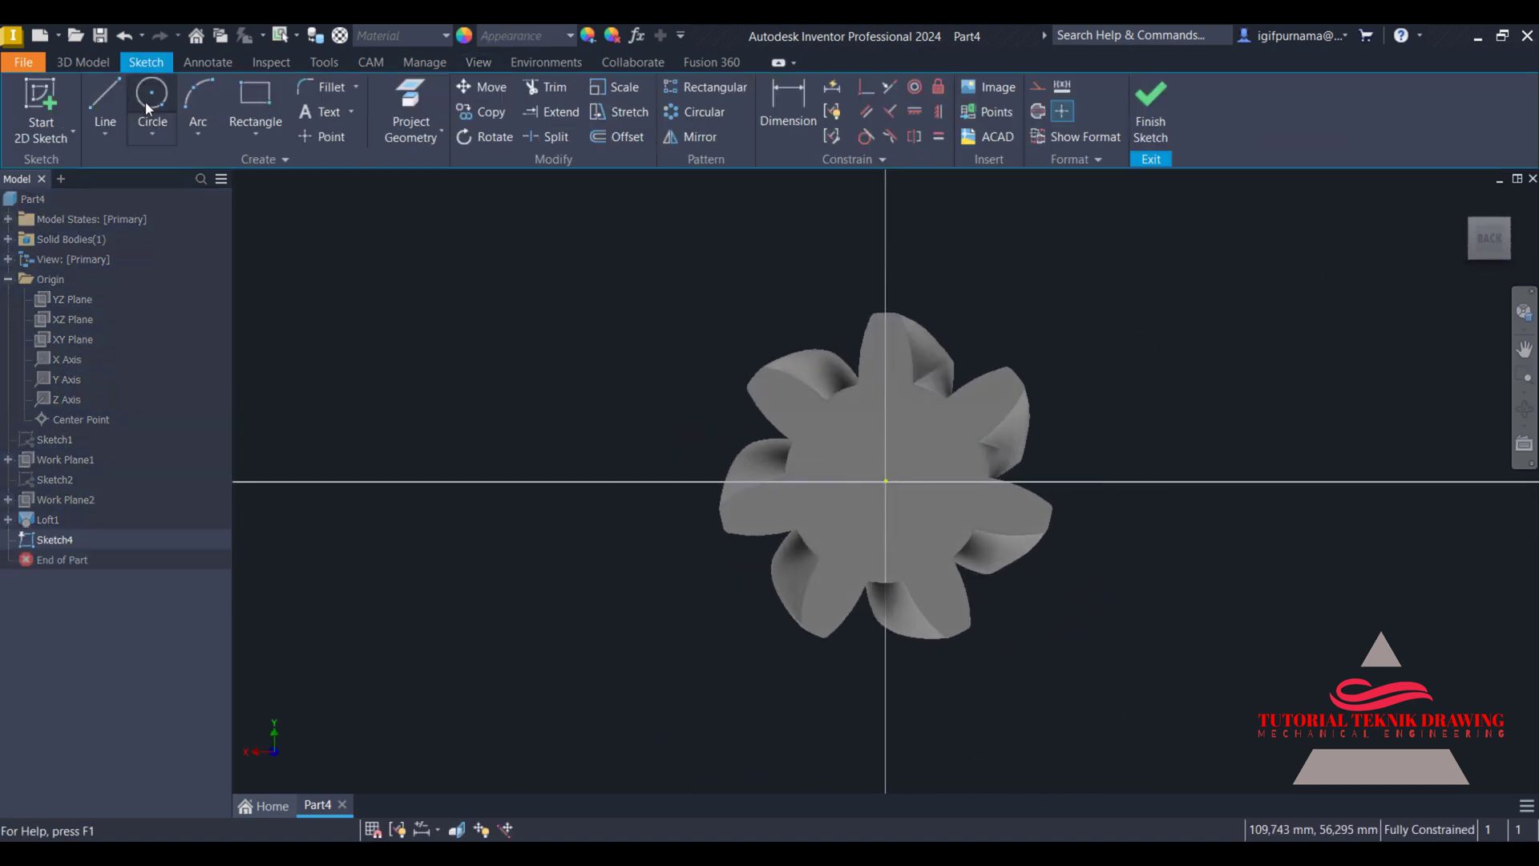
left_click(145, 102)
left_click(885, 481)
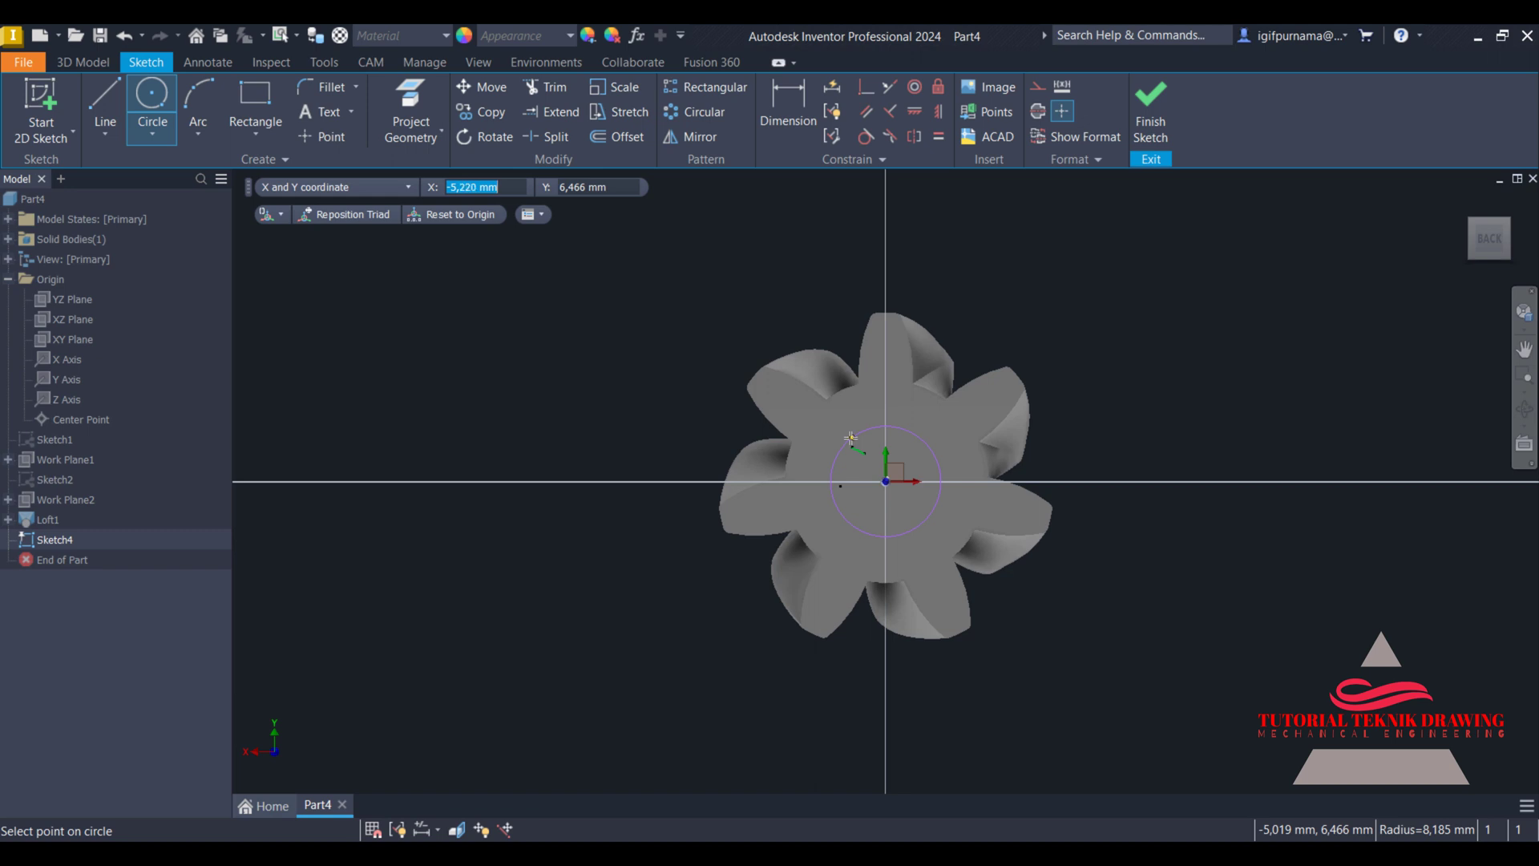
type("25")
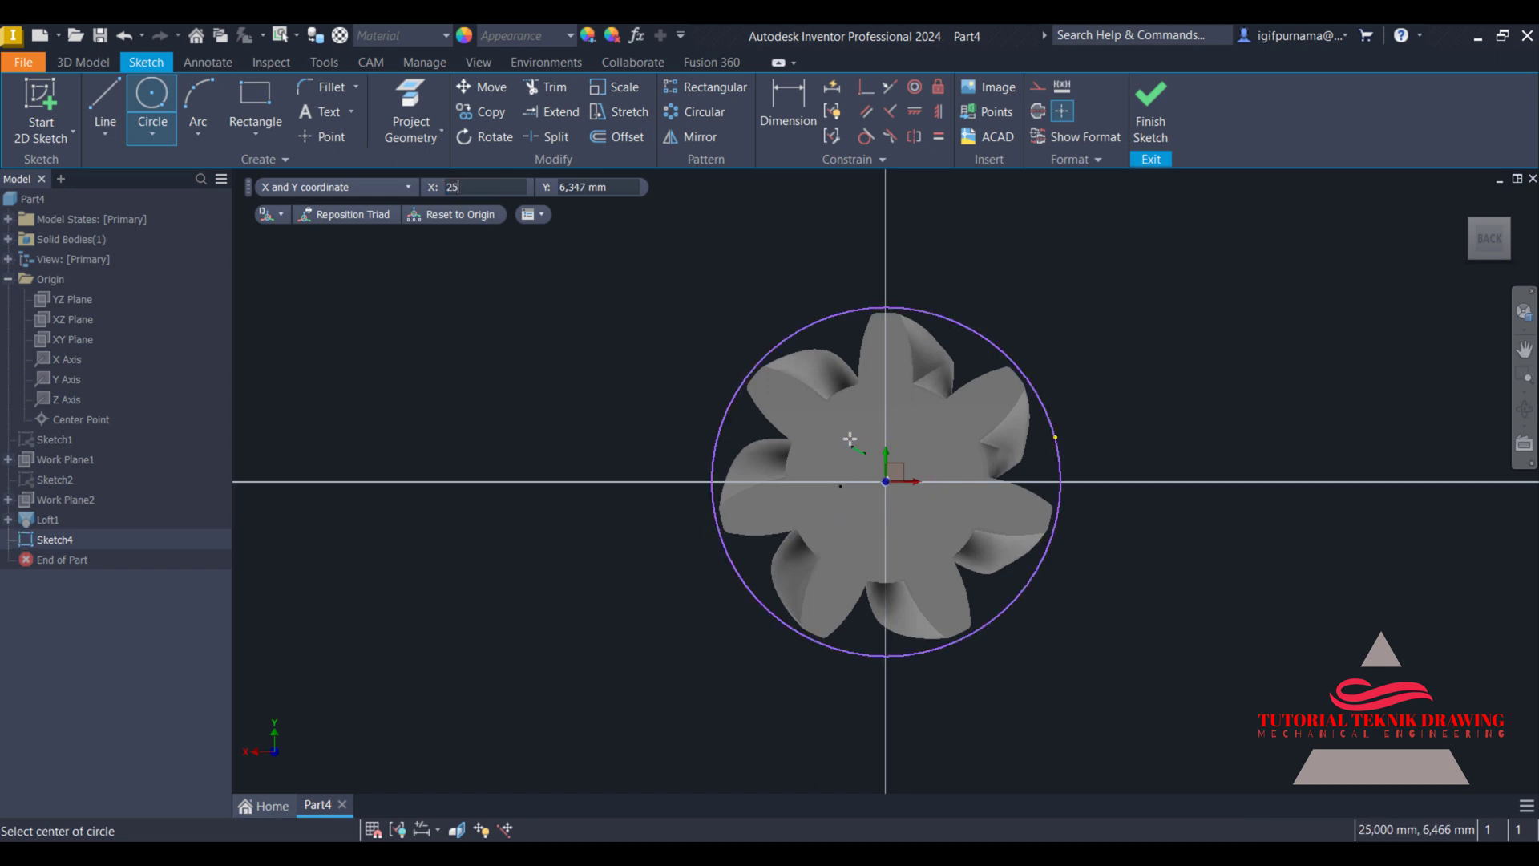
right_click(908, 254)
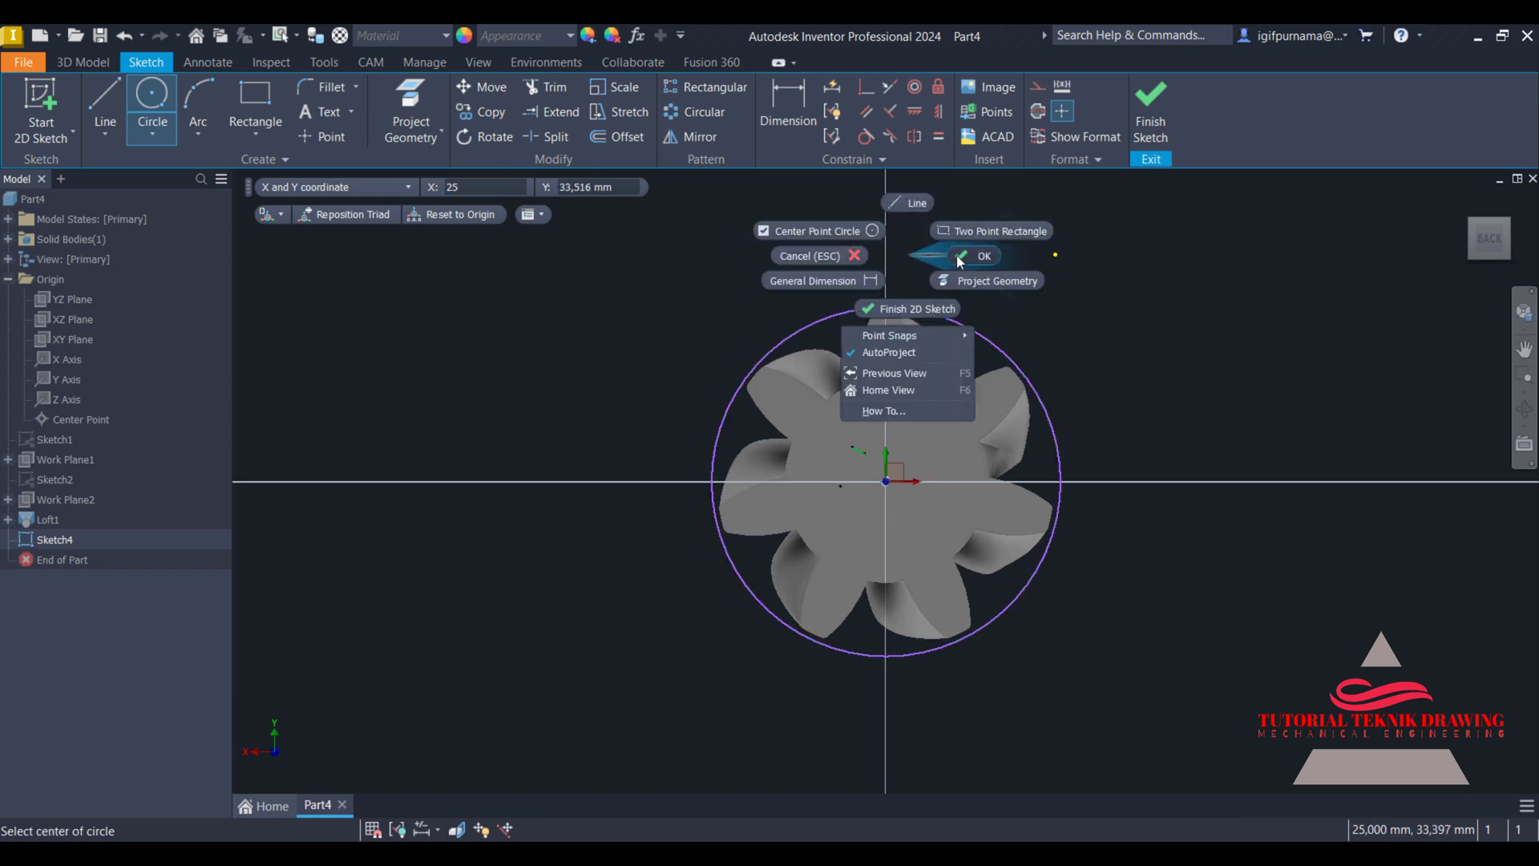
left_click(956, 255)
- Dimension the circle's diameter as 25 mm and finish the sketch
left_click(788, 113)
left_click(859, 308)
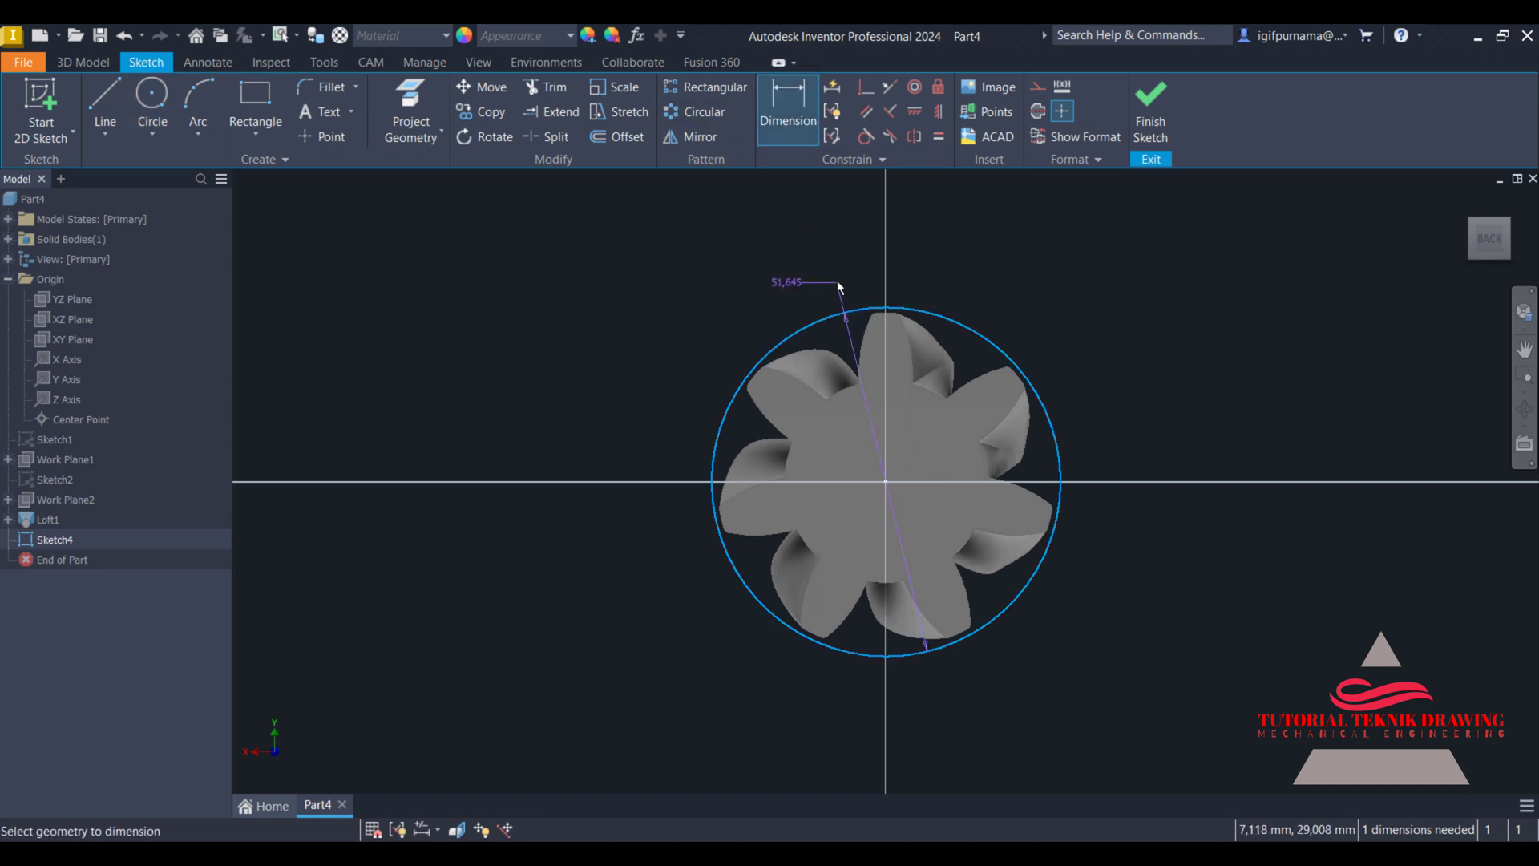
left_click(801, 278)
type("25")
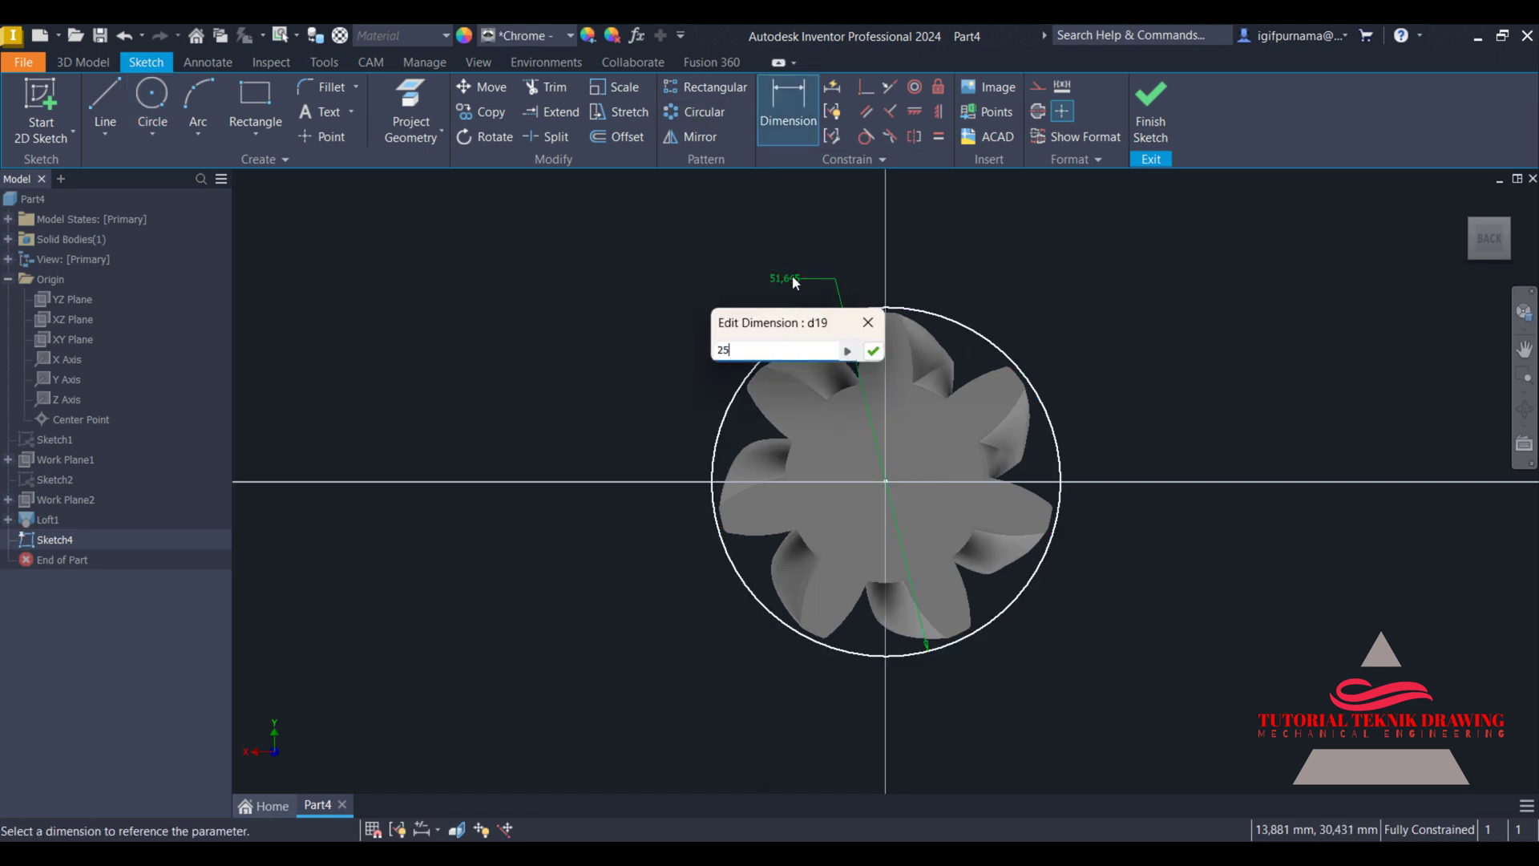
key("Return")
middle_click_drag(1034, 240, 890, 265, "shift")
key("Escape")
- Extrude the circle 10 mm outward from the large end face, joined to the lofted solid
left_click(72, 64)
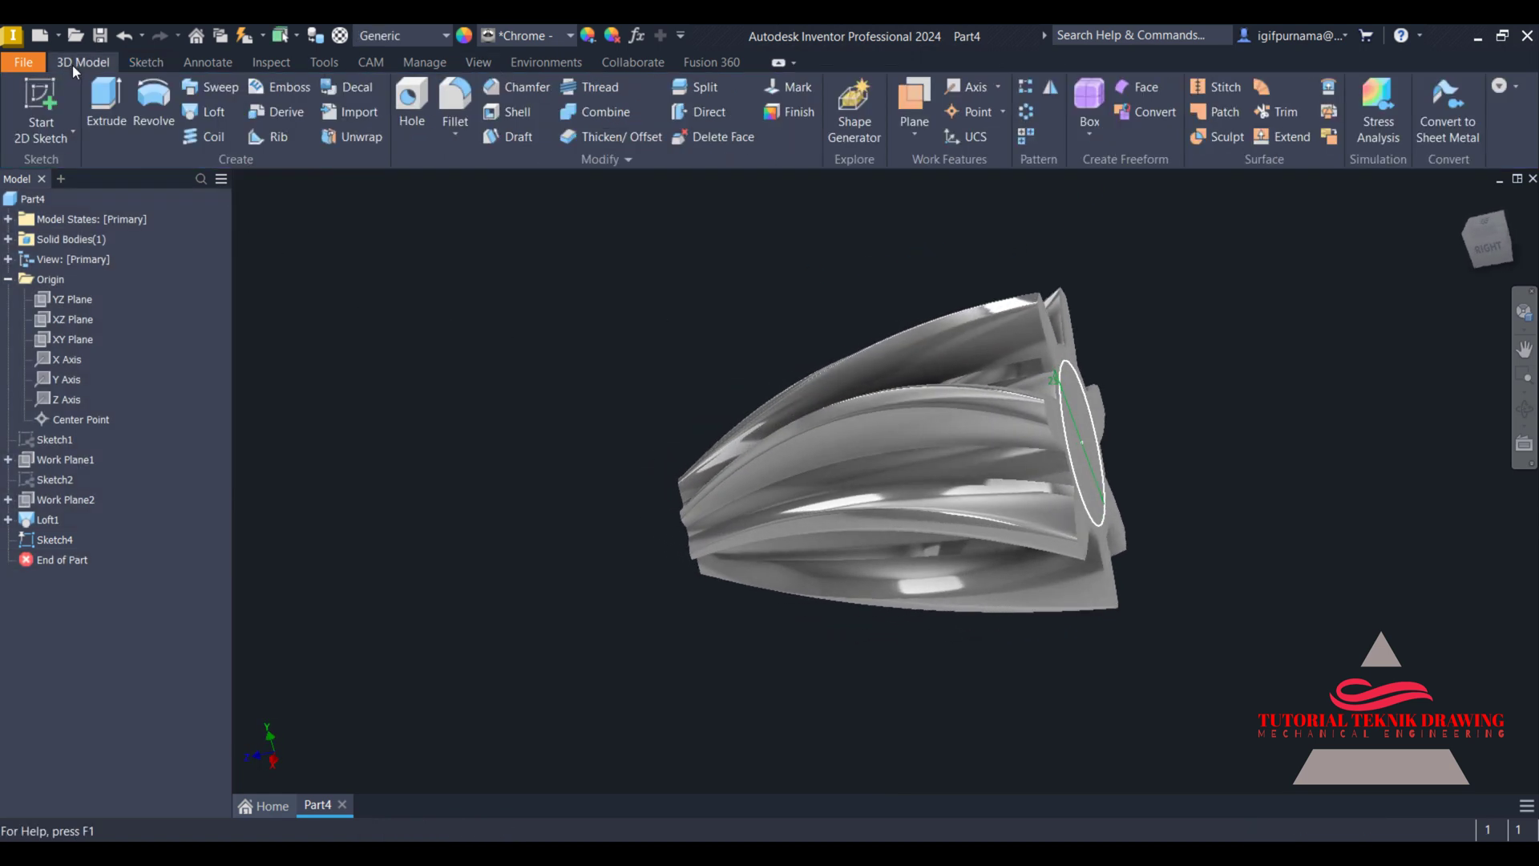
left_click(112, 110)
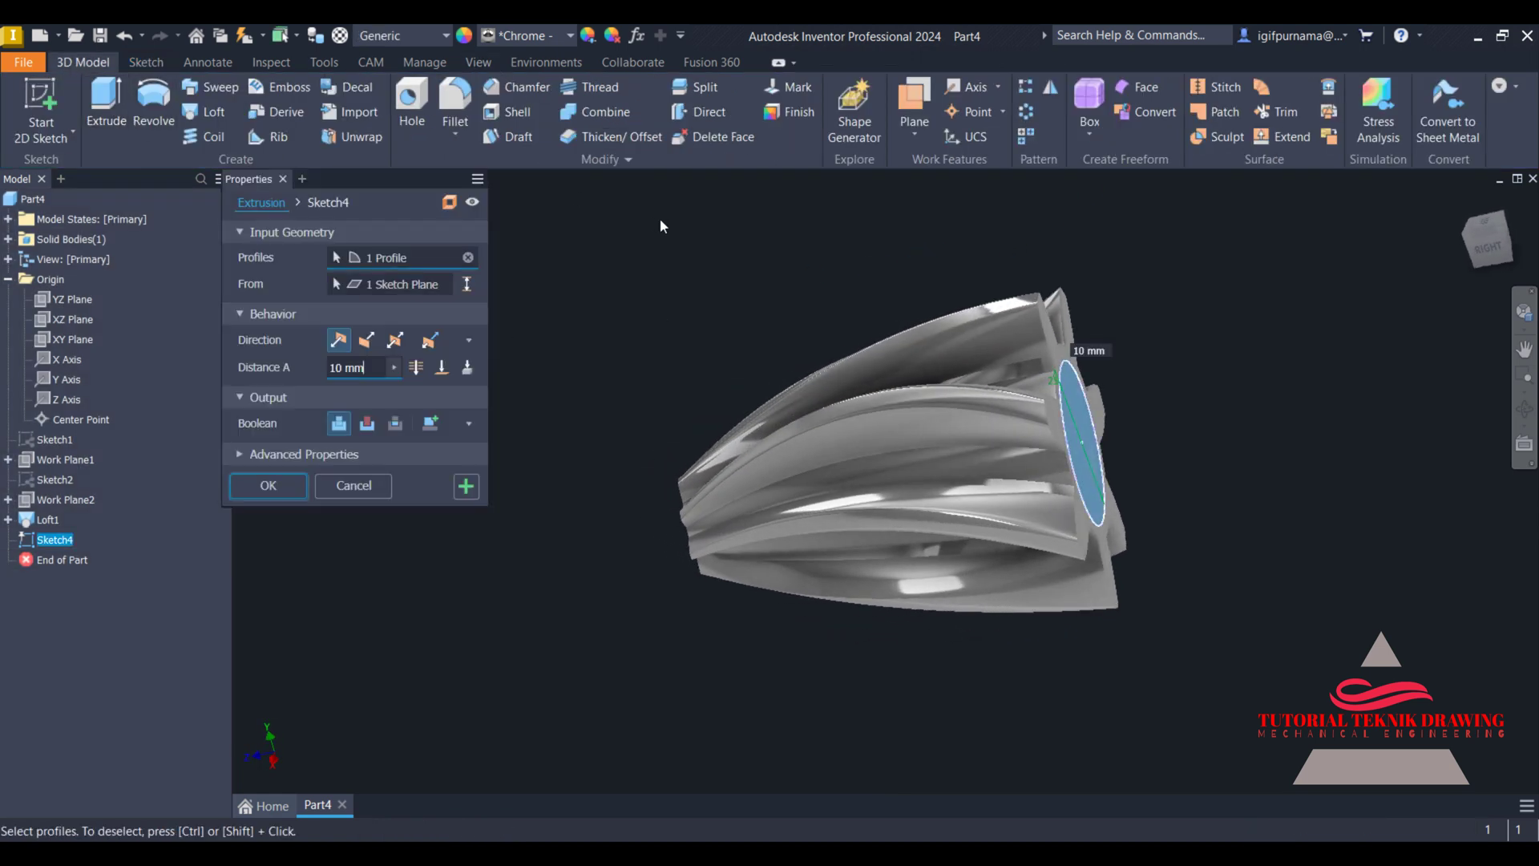
left_click(264, 485)
- Sketch a 20 mm diameter circle centred on the shank's end face and extrude it 5 mm outward, joined to the solid
left_click(1142, 415)
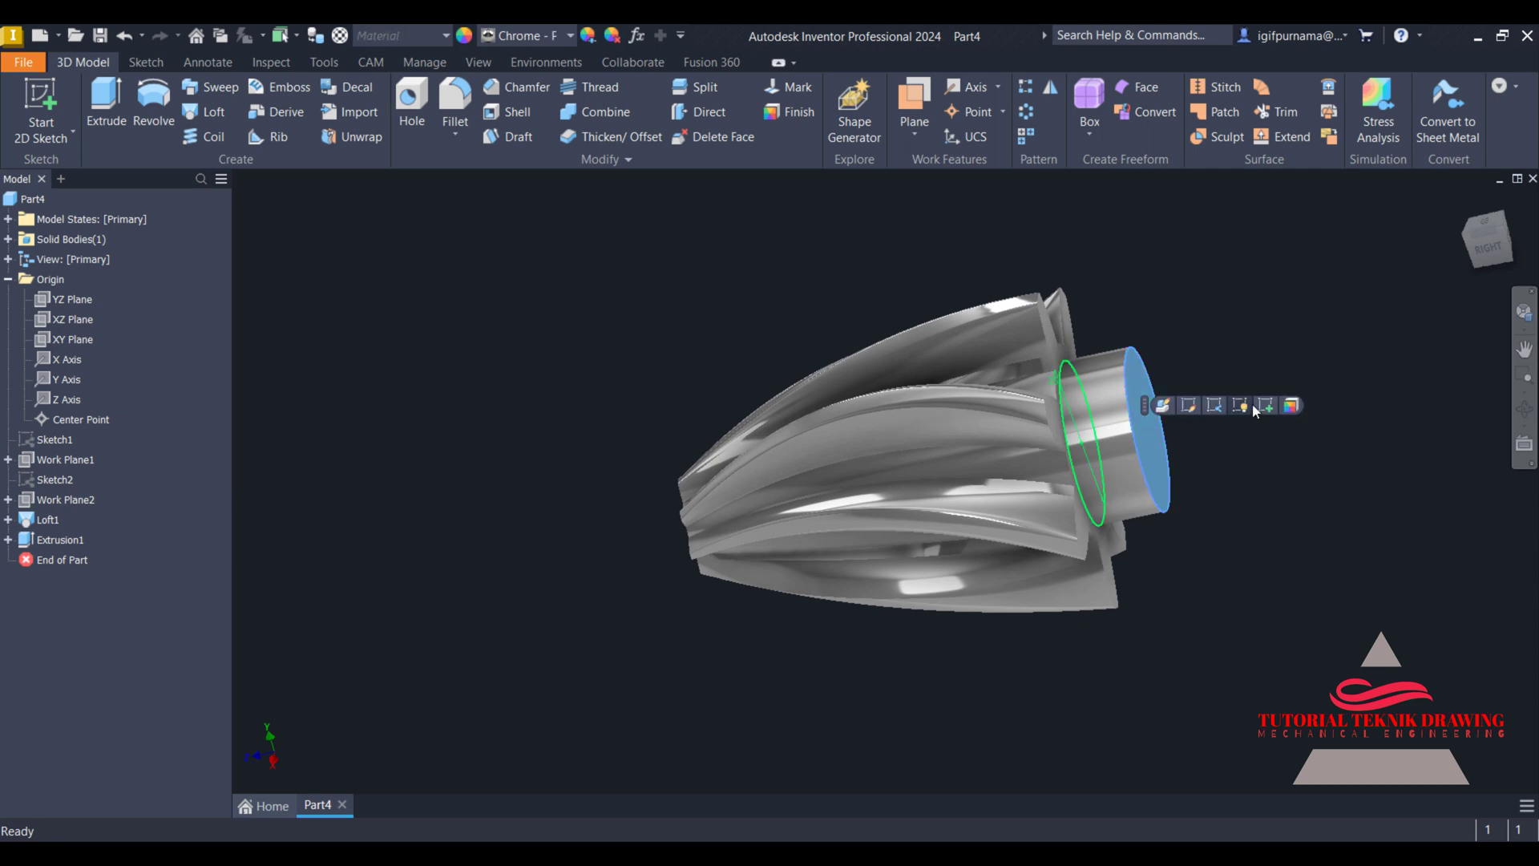
left_click(1254, 402)
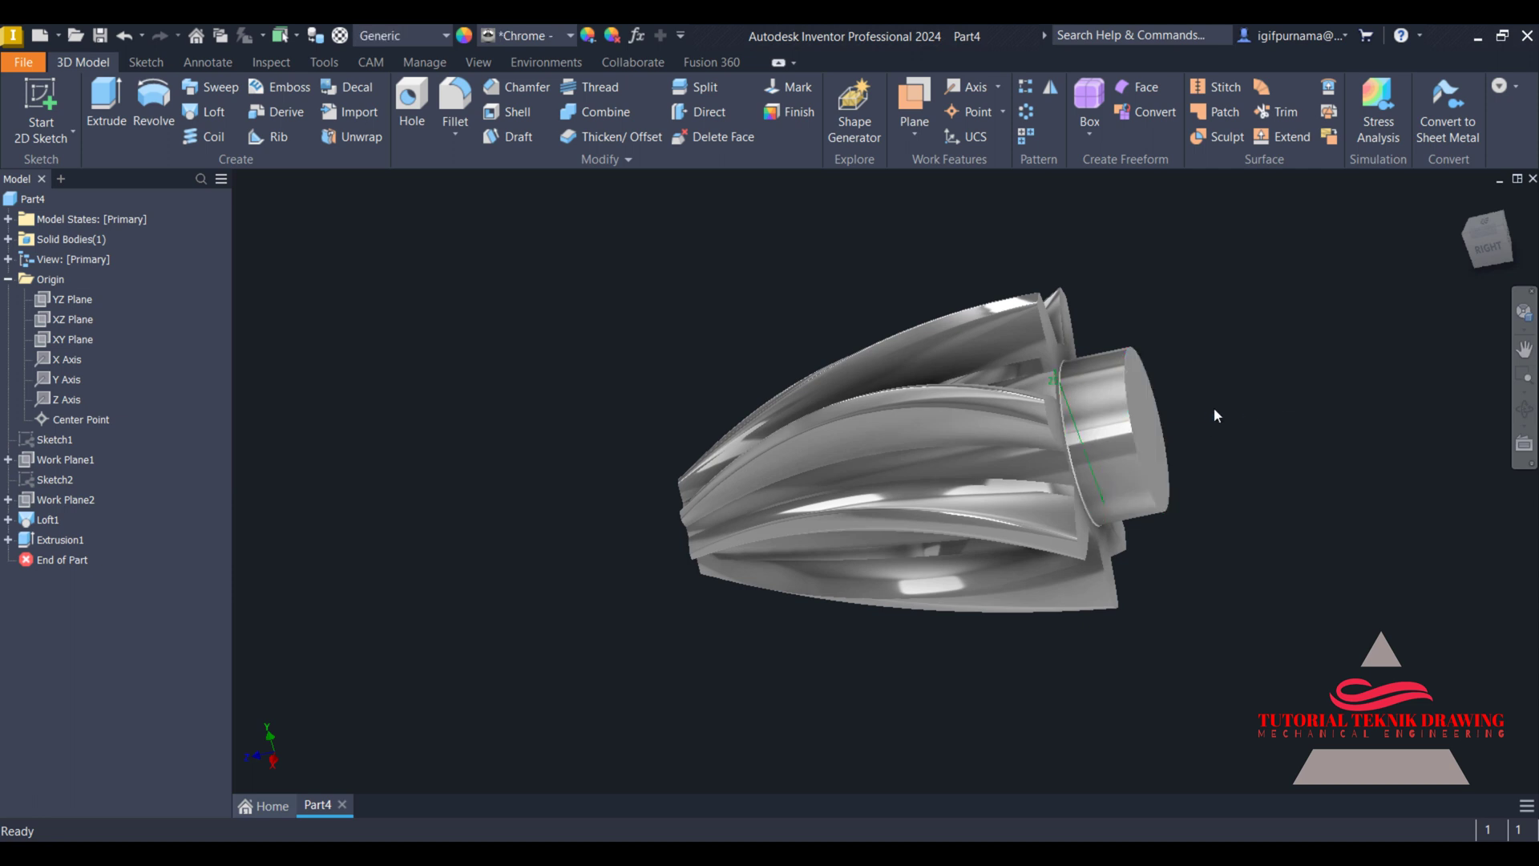
left_click(1164, 422)
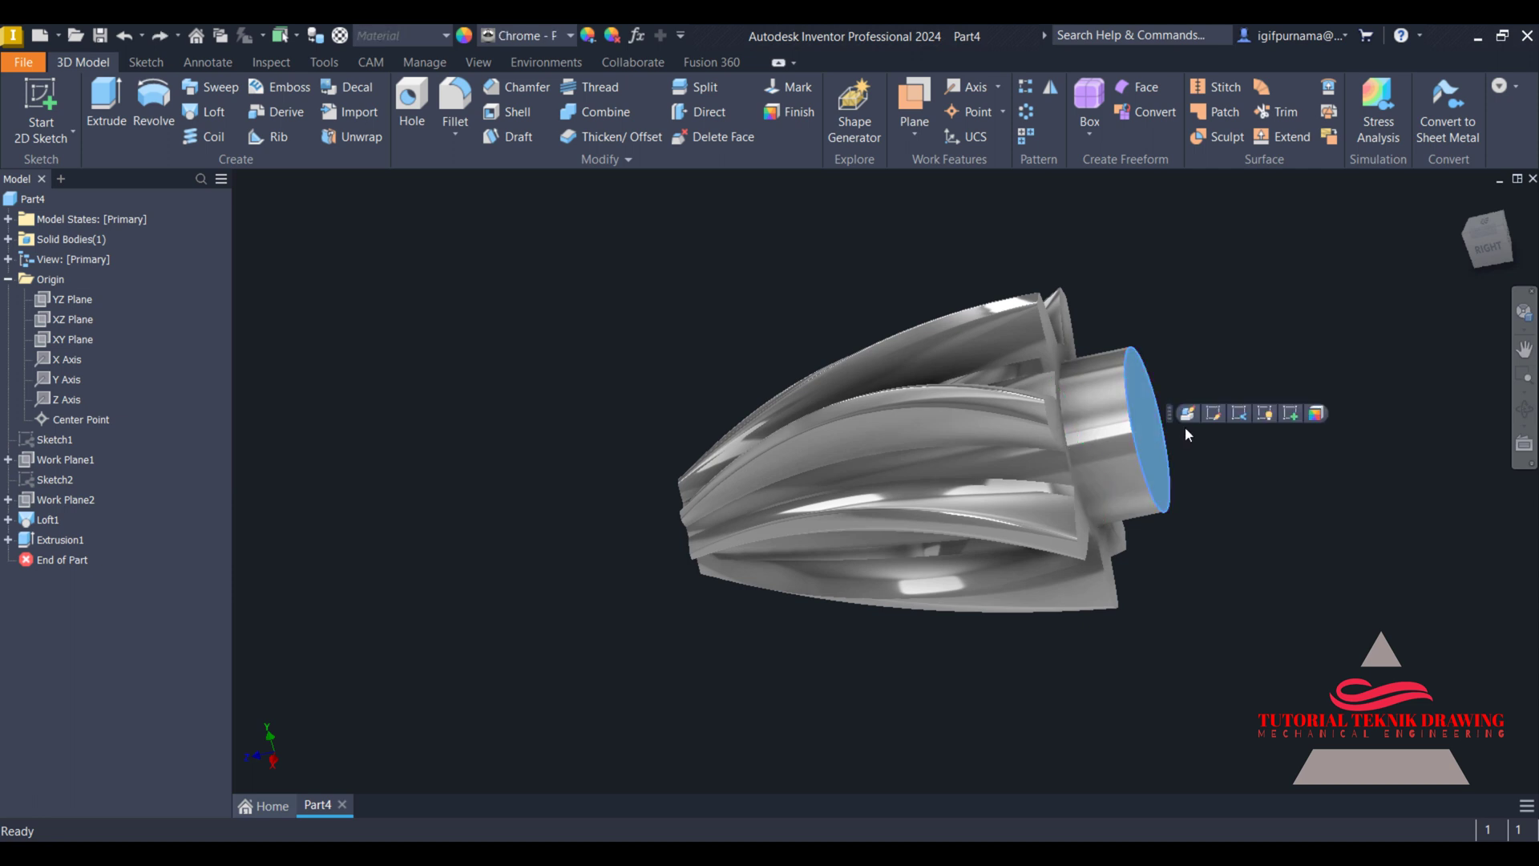
left_click(1291, 414)
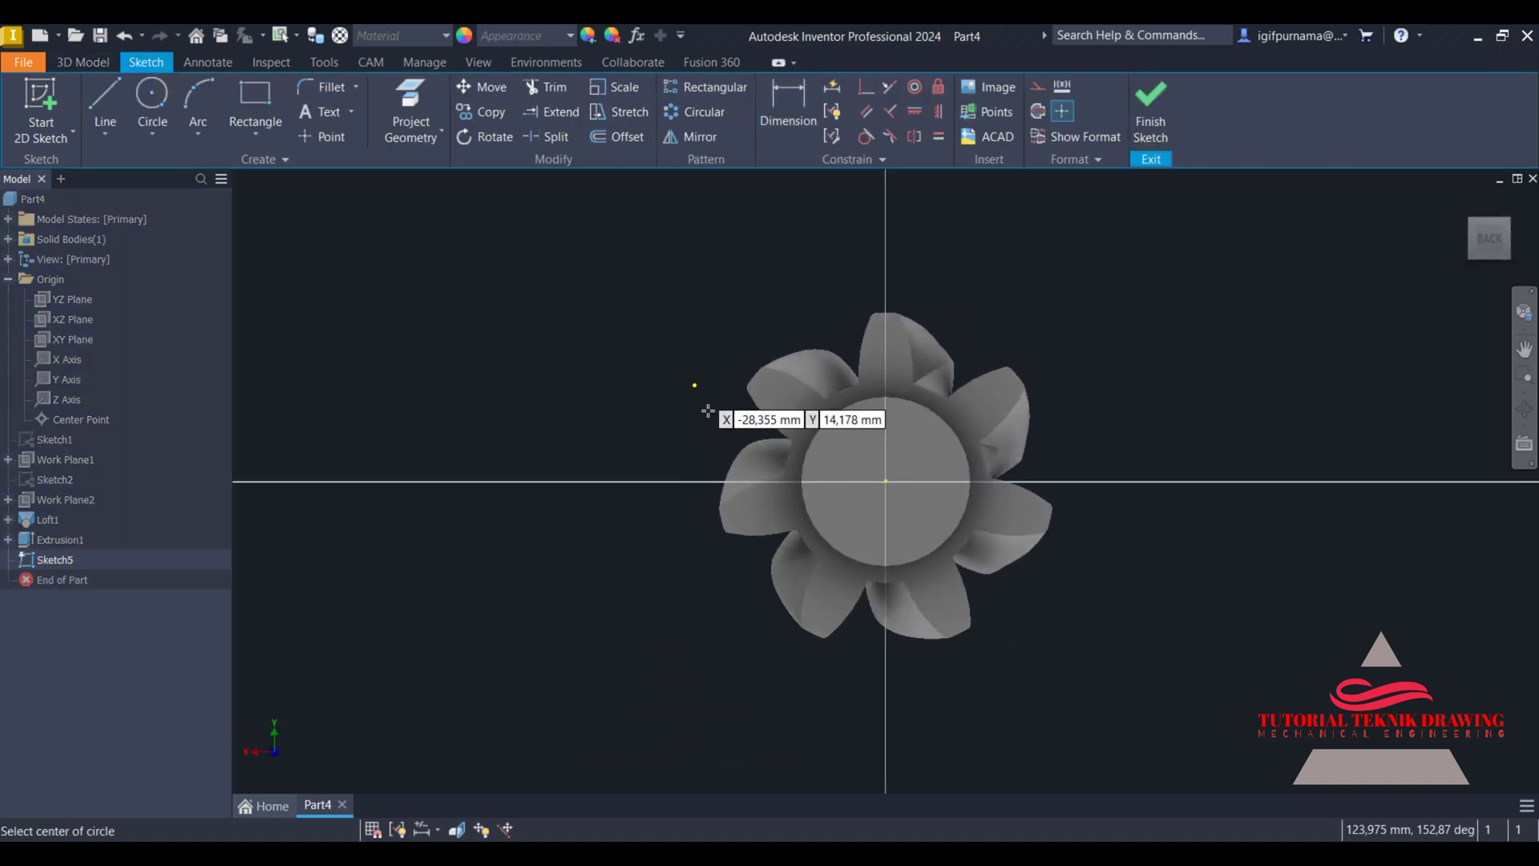
key("c")
left_click(885, 480)
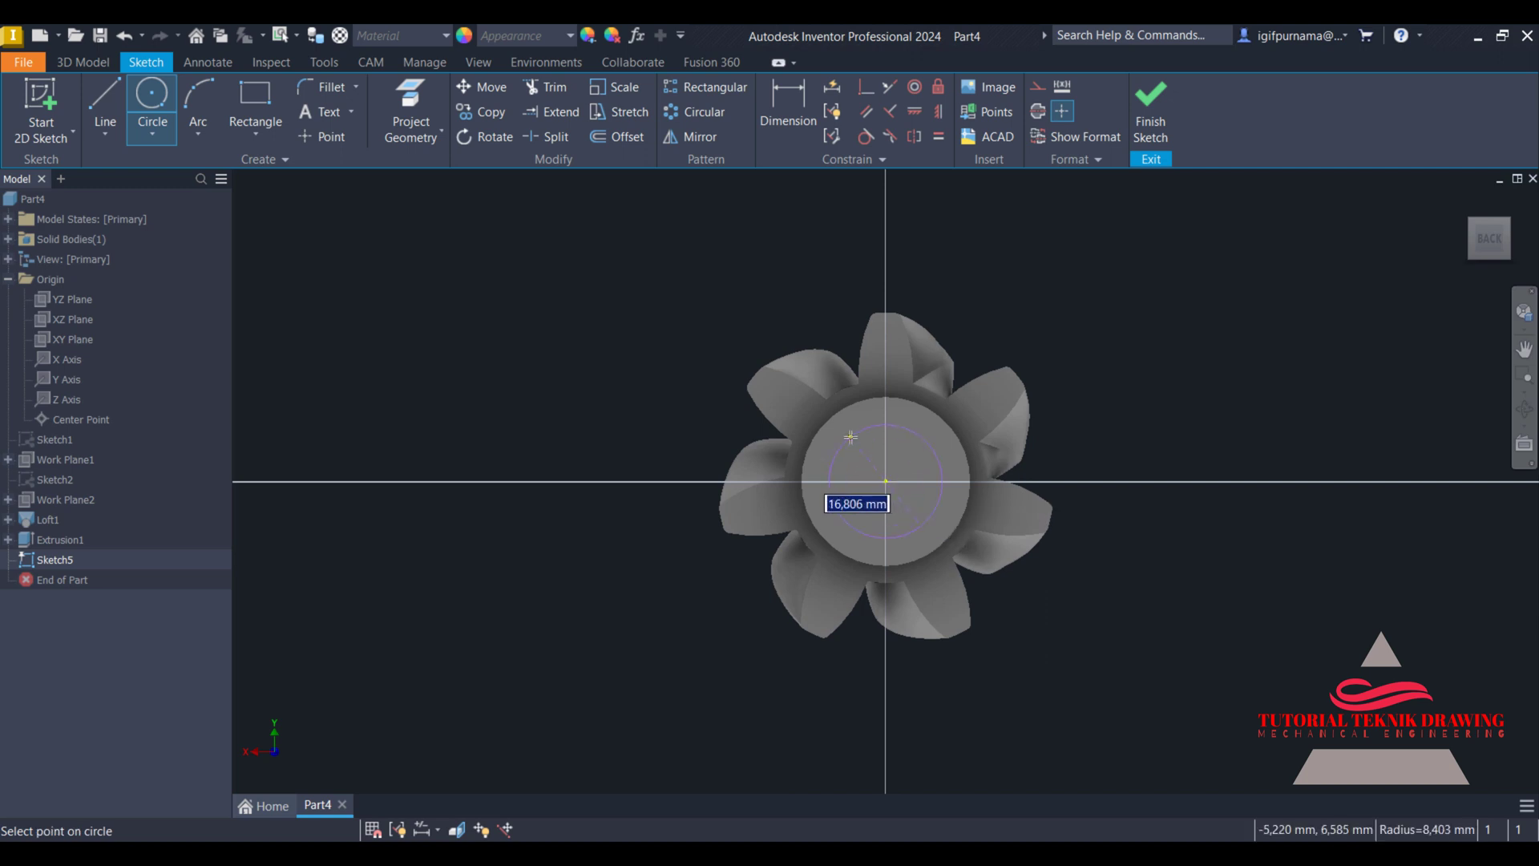
type("20")
key("Return")
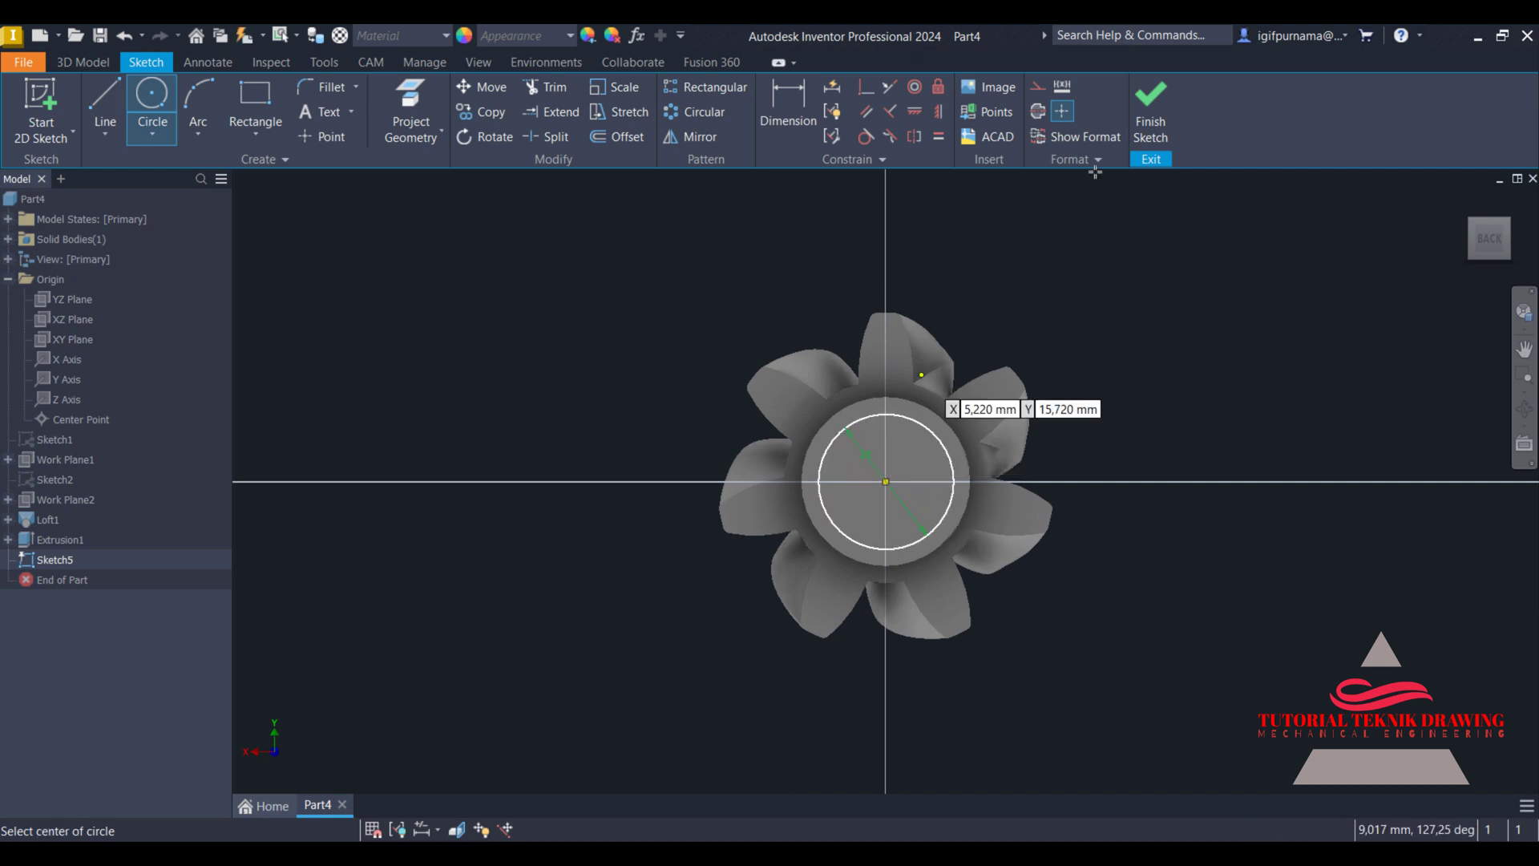
left_click(1148, 100)
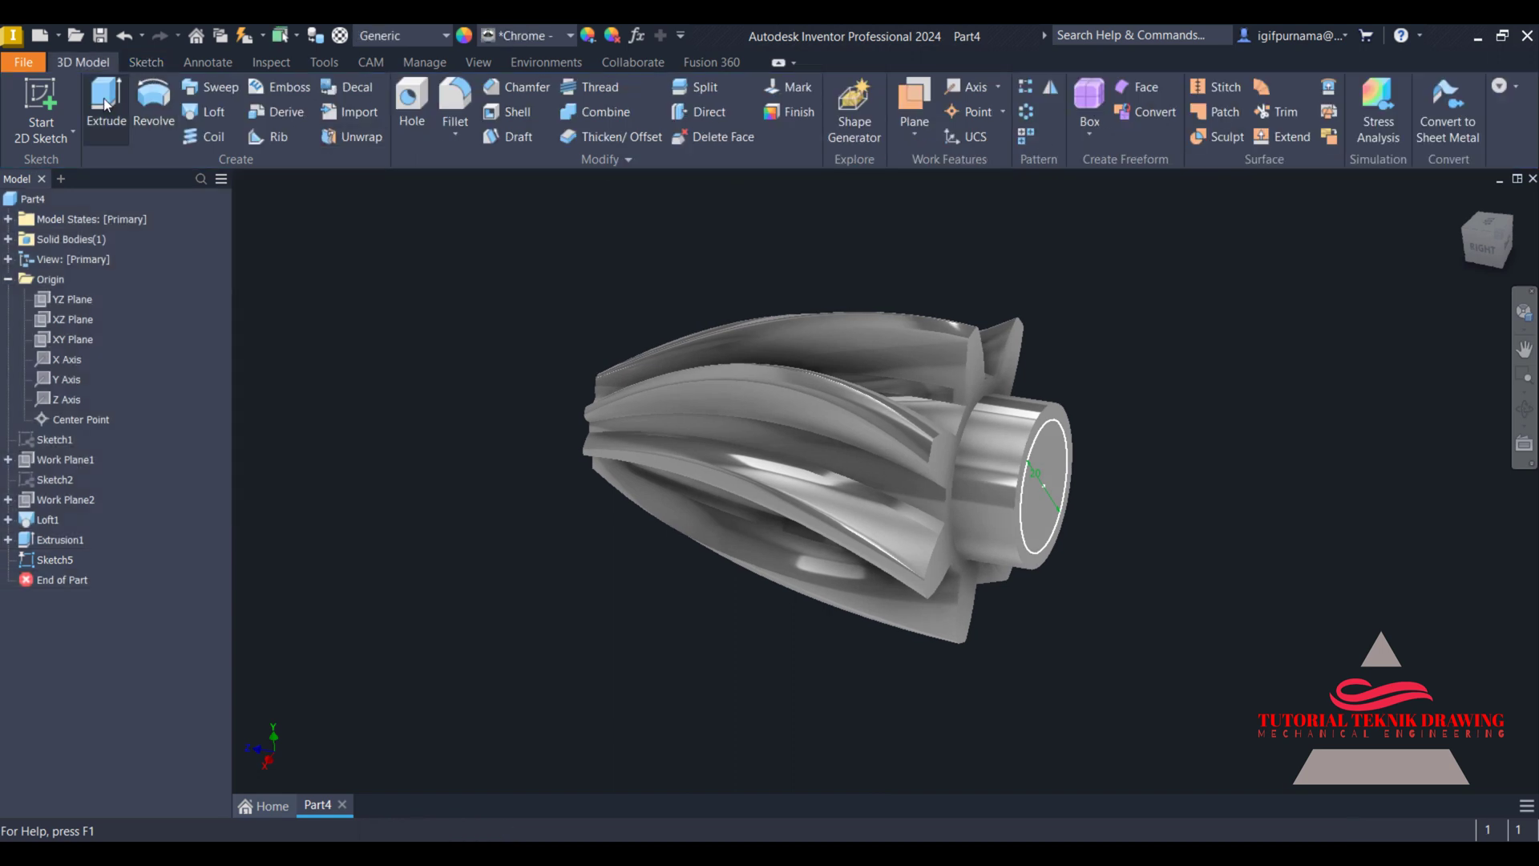
left_click(107, 104)
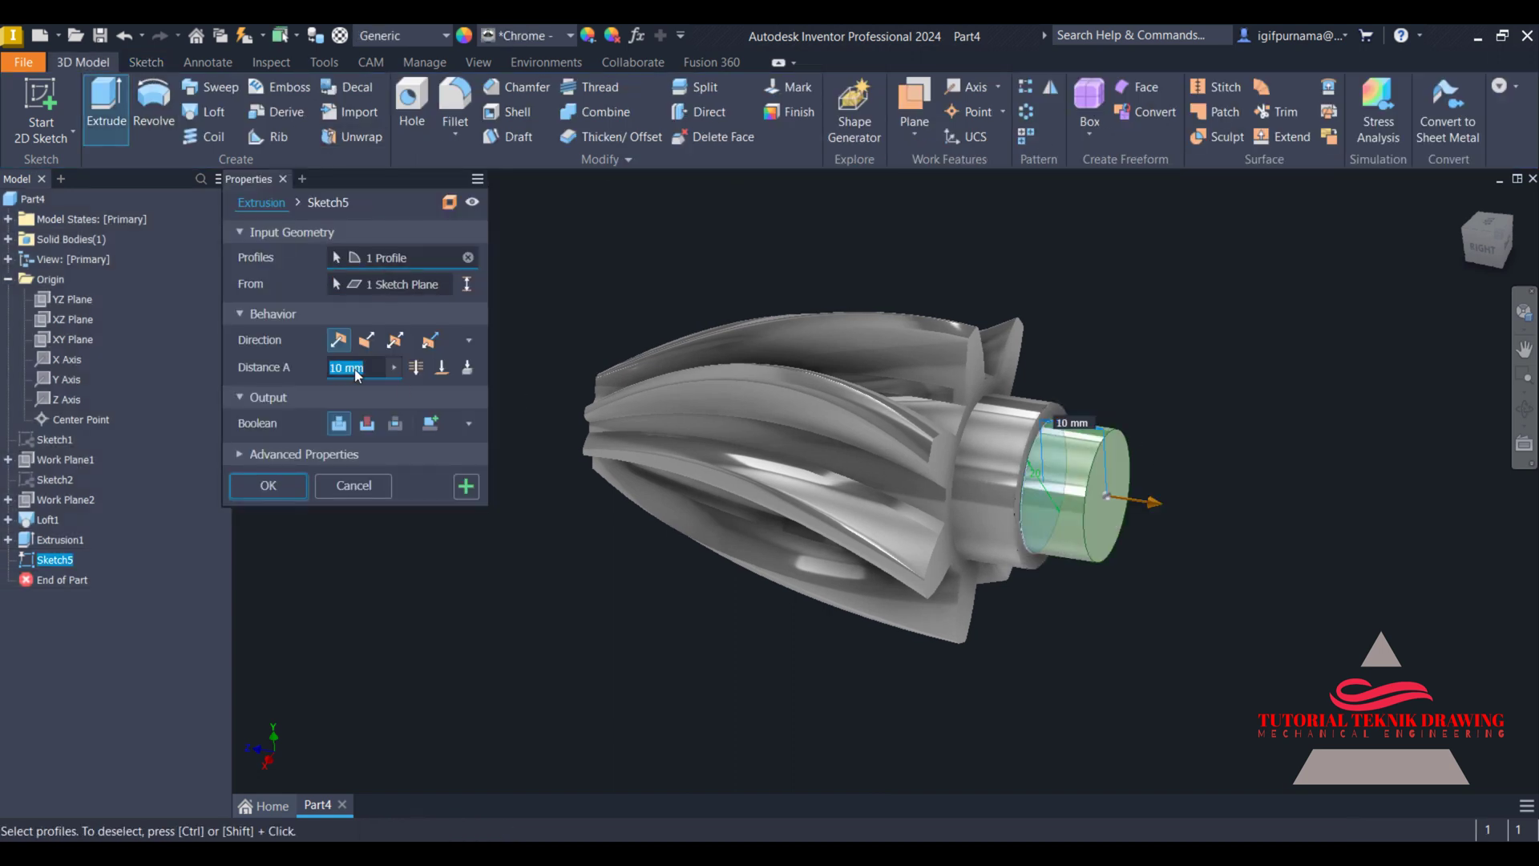
left_click(291, 489)
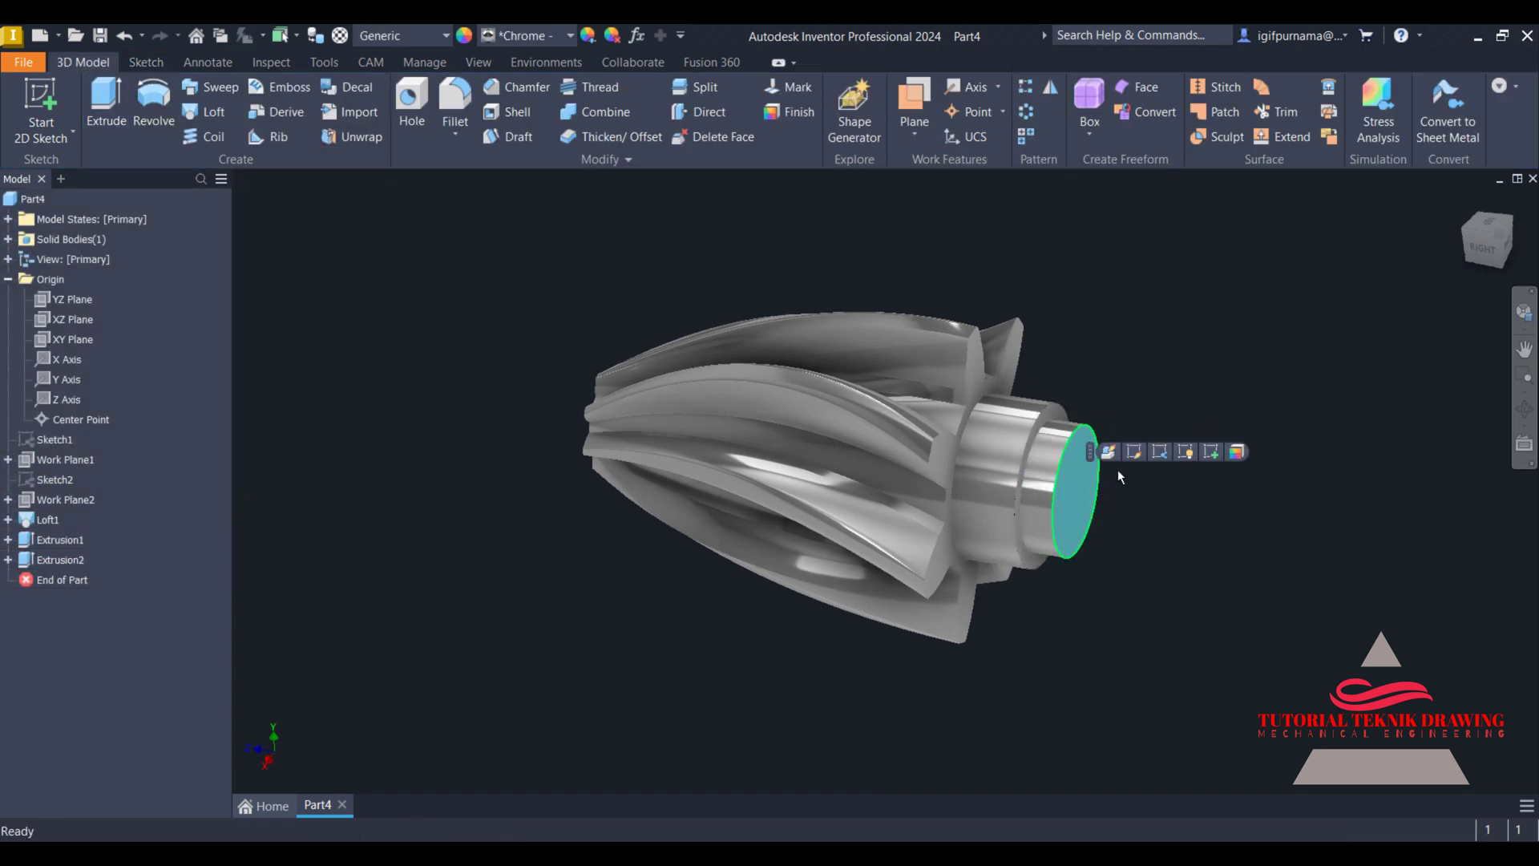
- Start a sketch on the 20 mm neck's end face, draw a 25 mm diameter circle centred on the origin and finish the sketch
left_click(1211, 454)
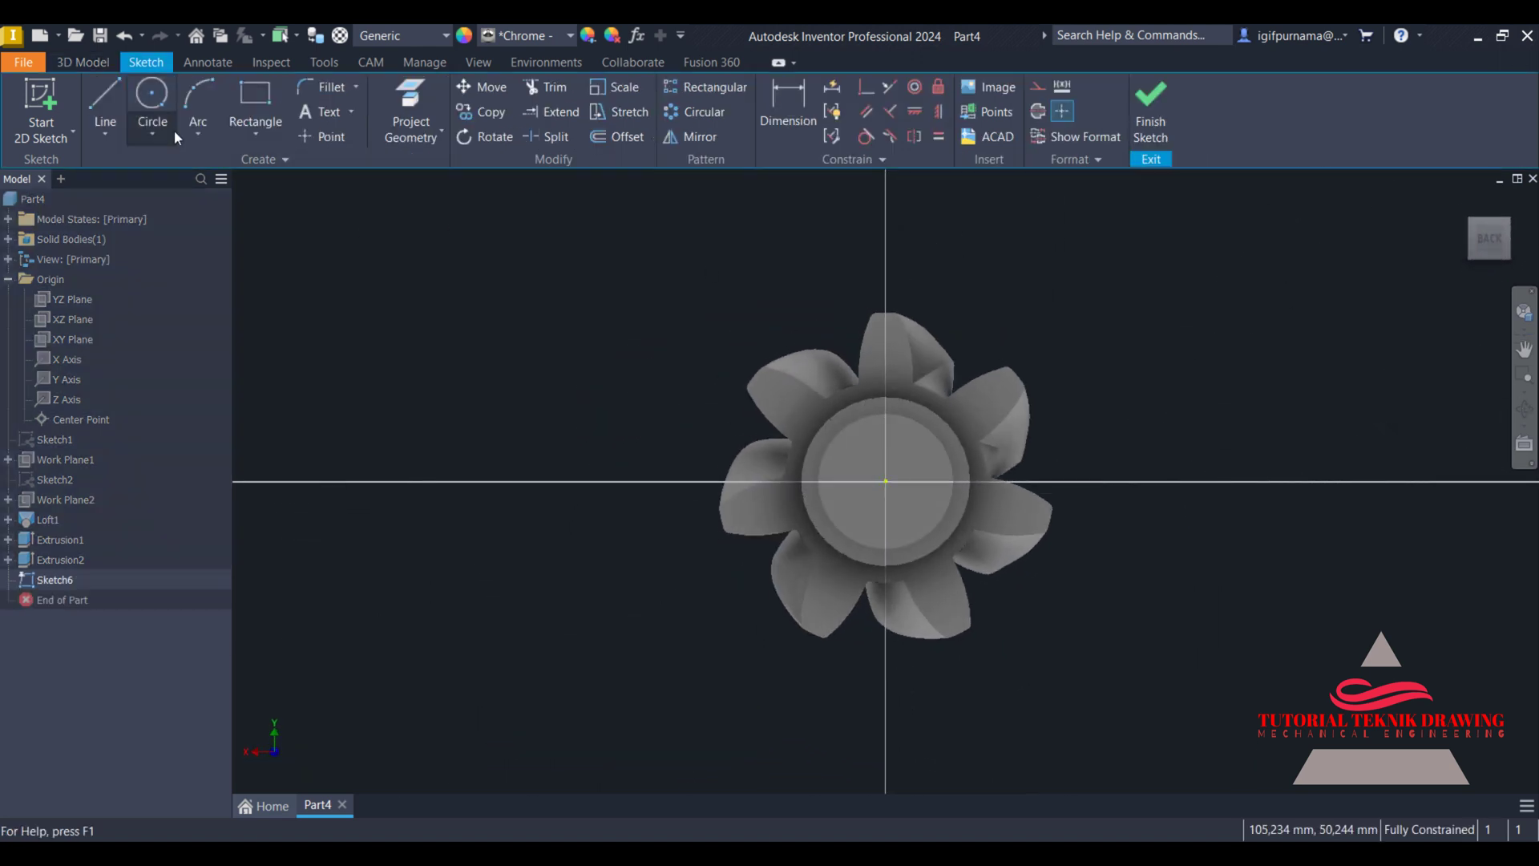
left_click(158, 120)
left_click(885, 481)
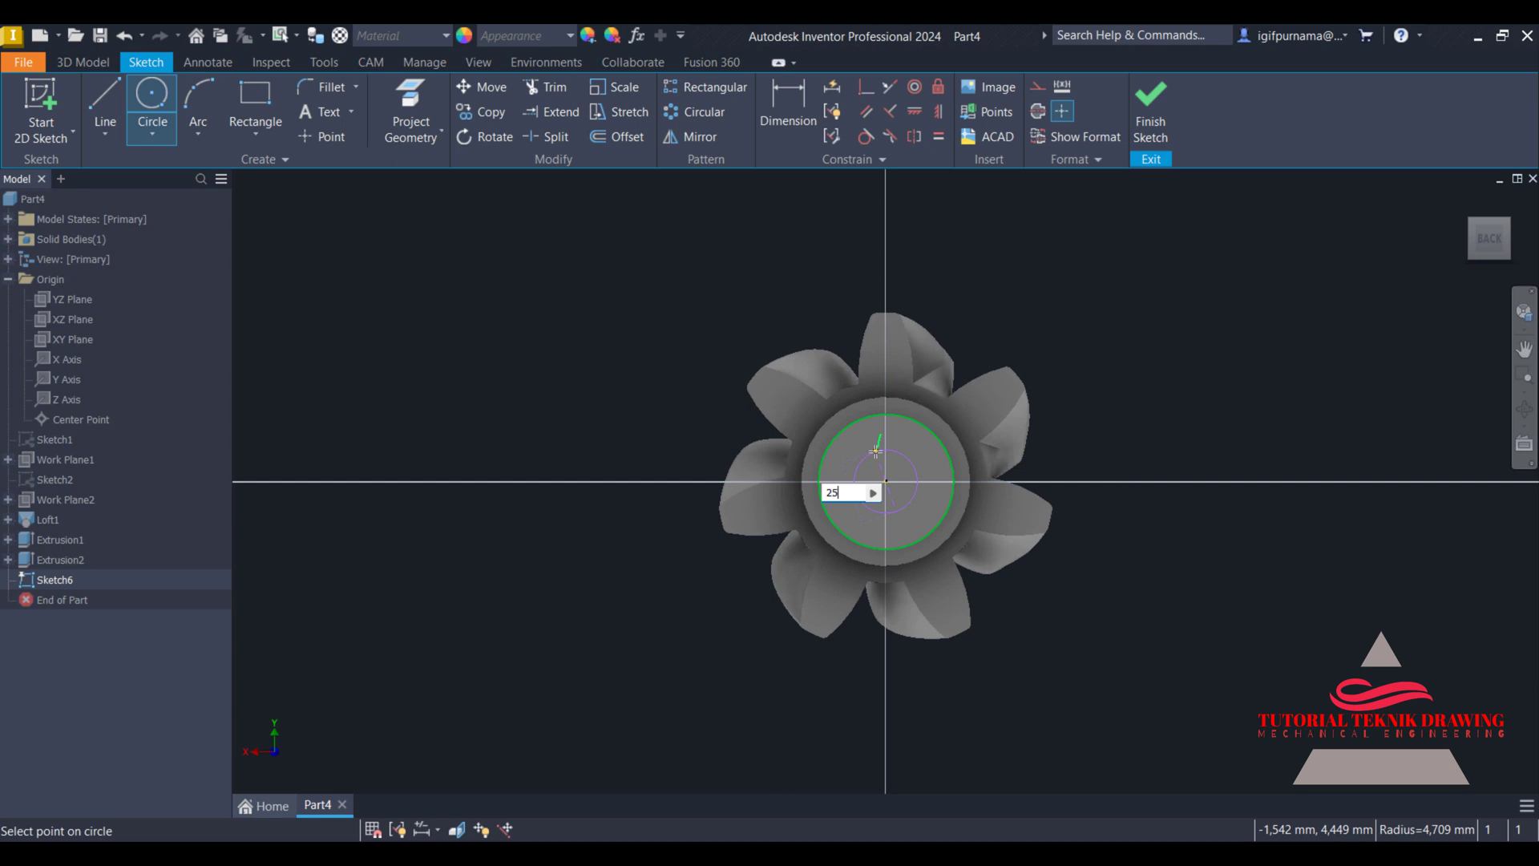
key("Return")
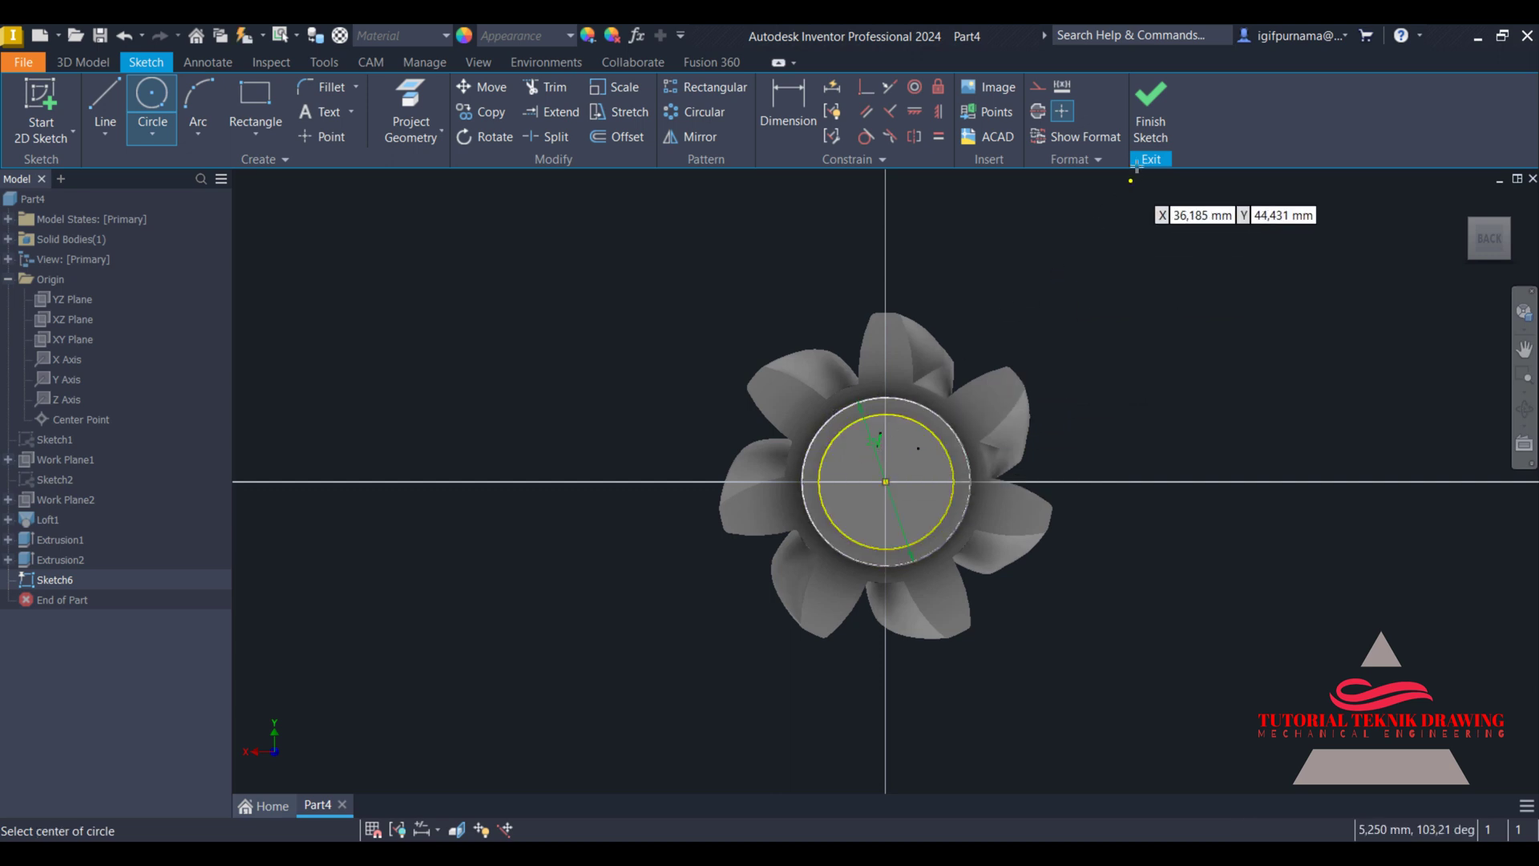
left_click(1150, 128)
- Extrude both regions of the 25 mm circle 20 mm outward from the neck, joined to the solid
left_click(152, 104)
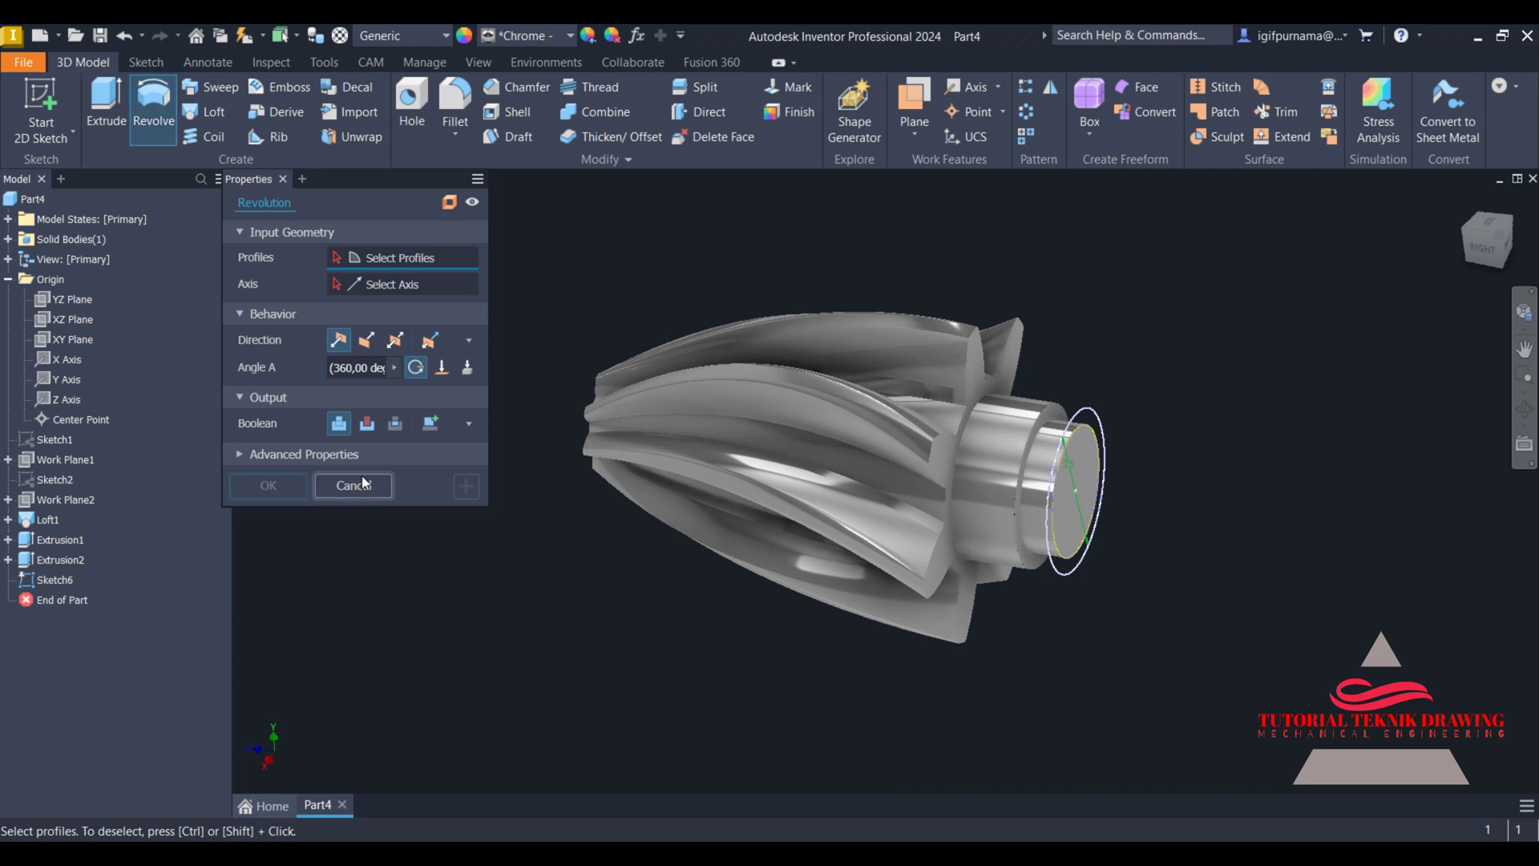
left_click(362, 481)
left_click(105, 108)
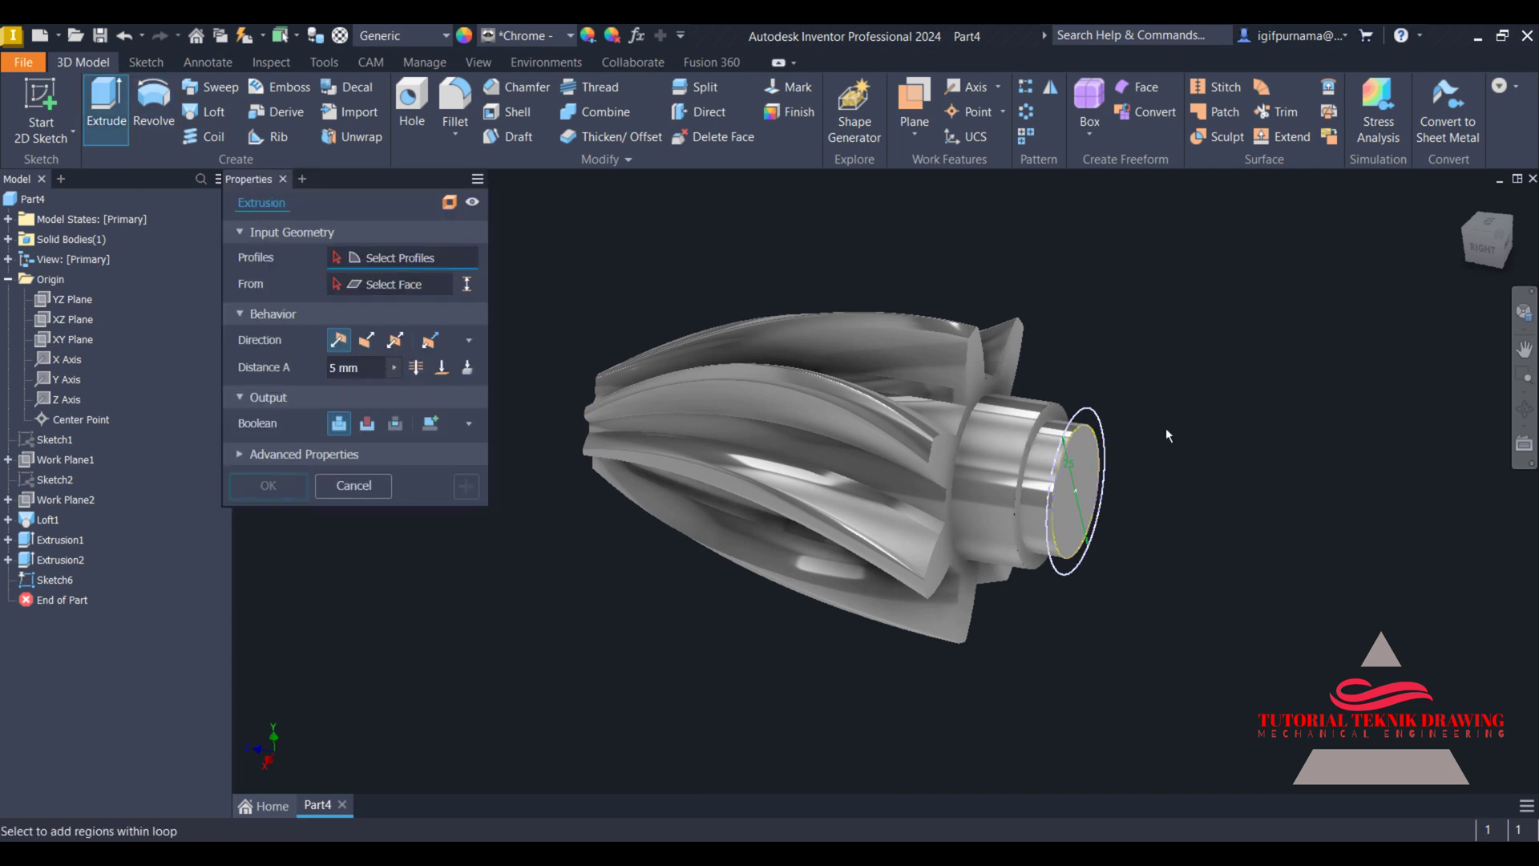
left_click(1102, 473)
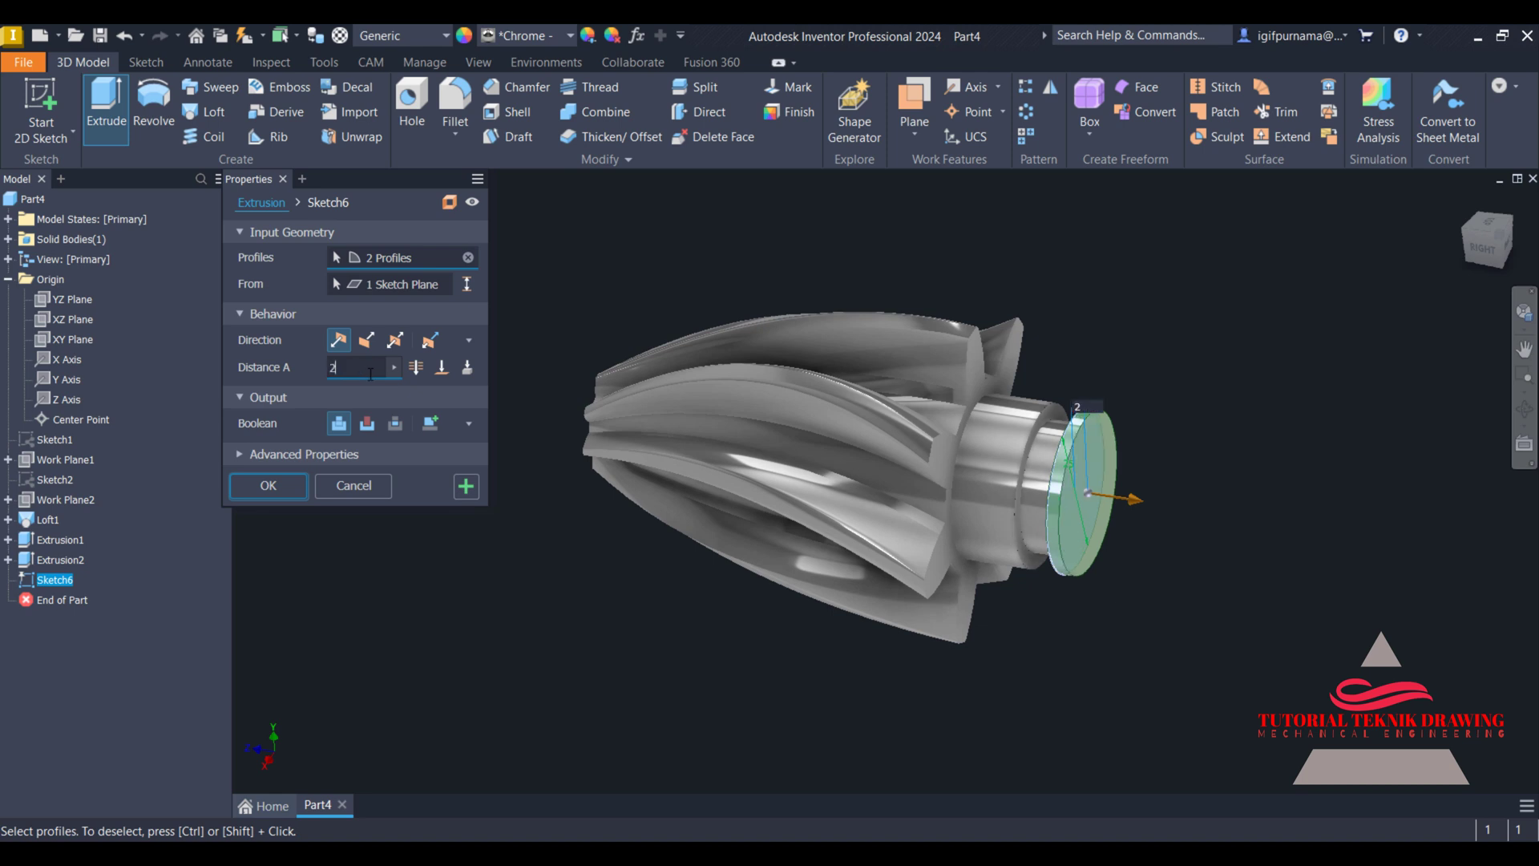
left_click(294, 483)
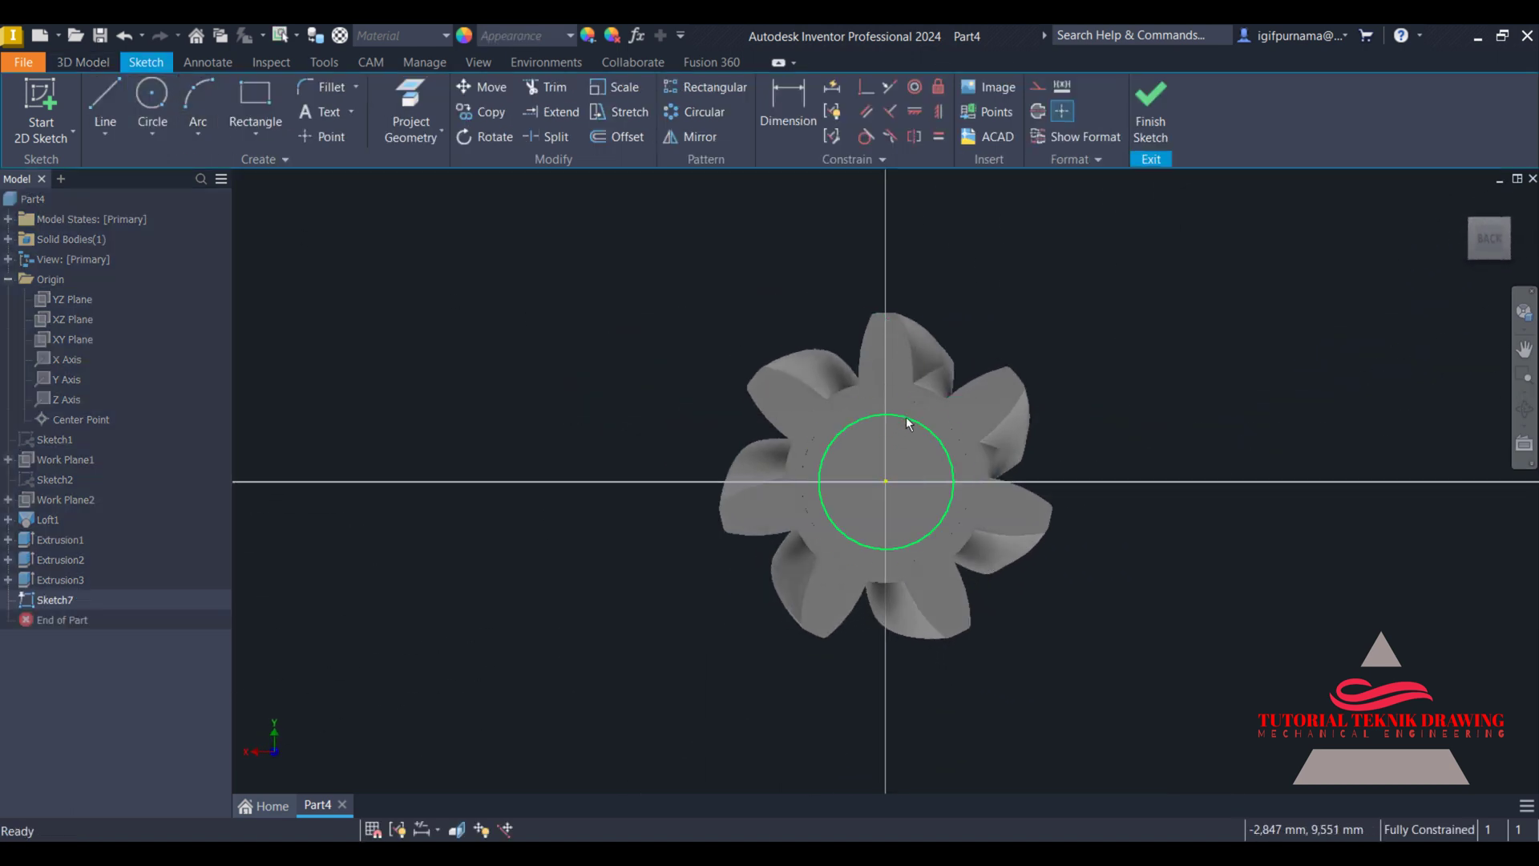
- In the sketch on the shank's outer end face, draw a 3 mm diameter circle centred on the topmost point of the face's edge
scroll(906, 416, "down", 10)
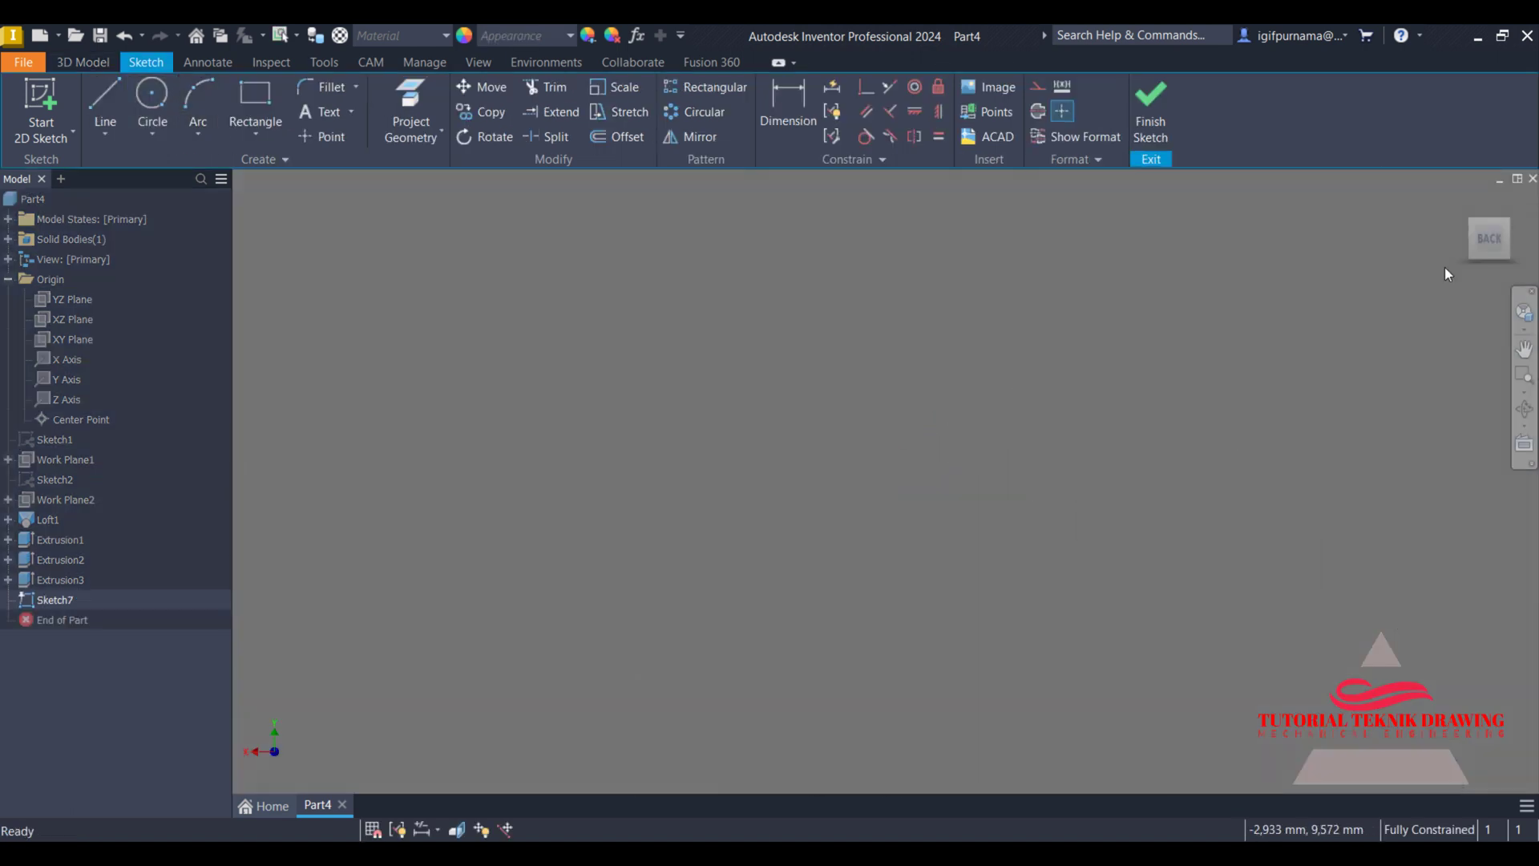
key("F2")
left_click(1483, 253)
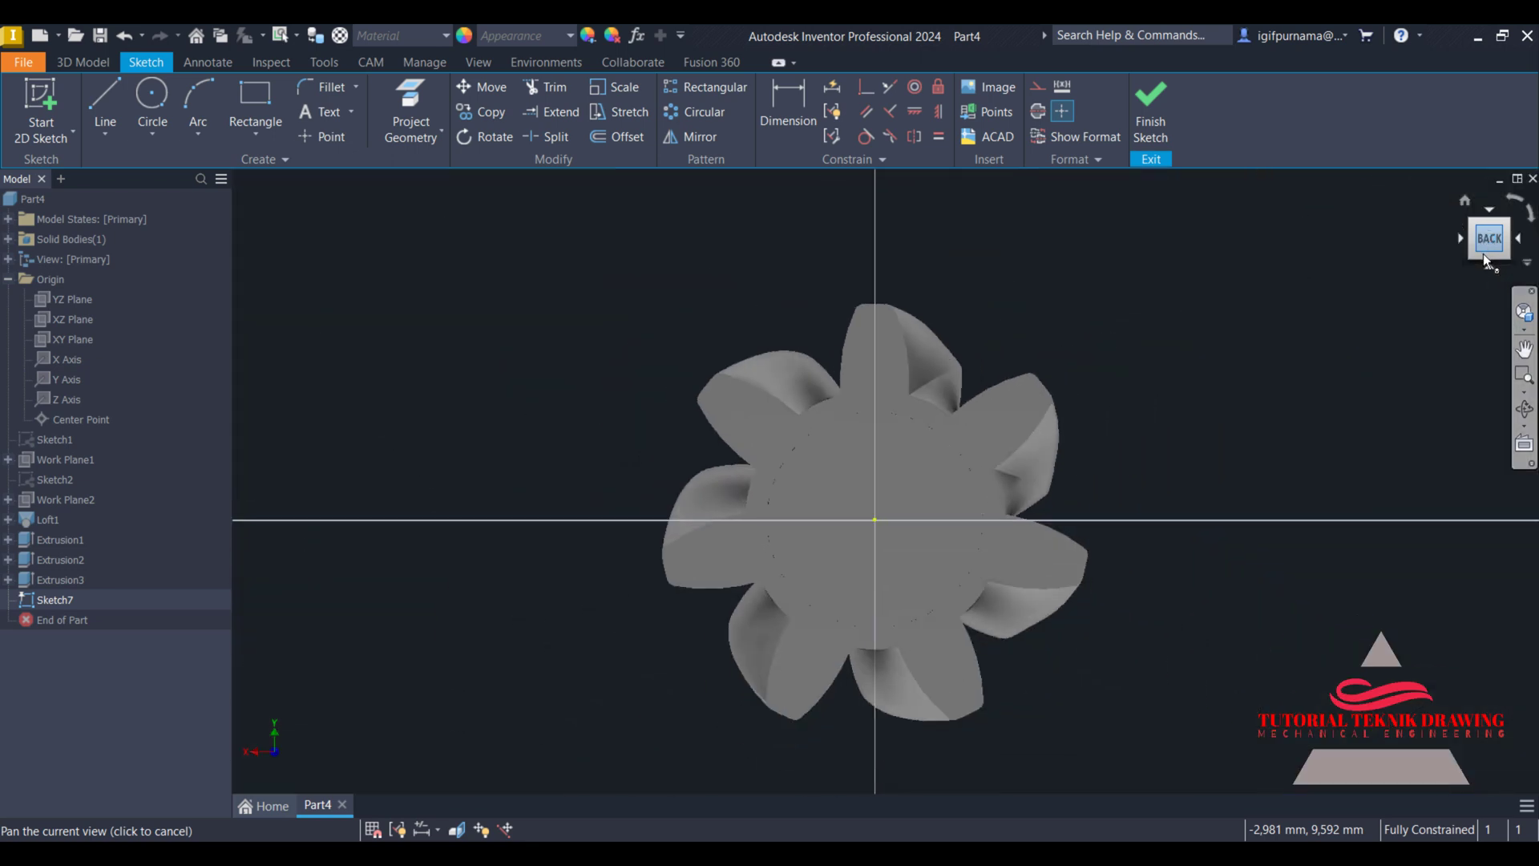
scroll(882, 474, "down", 1)
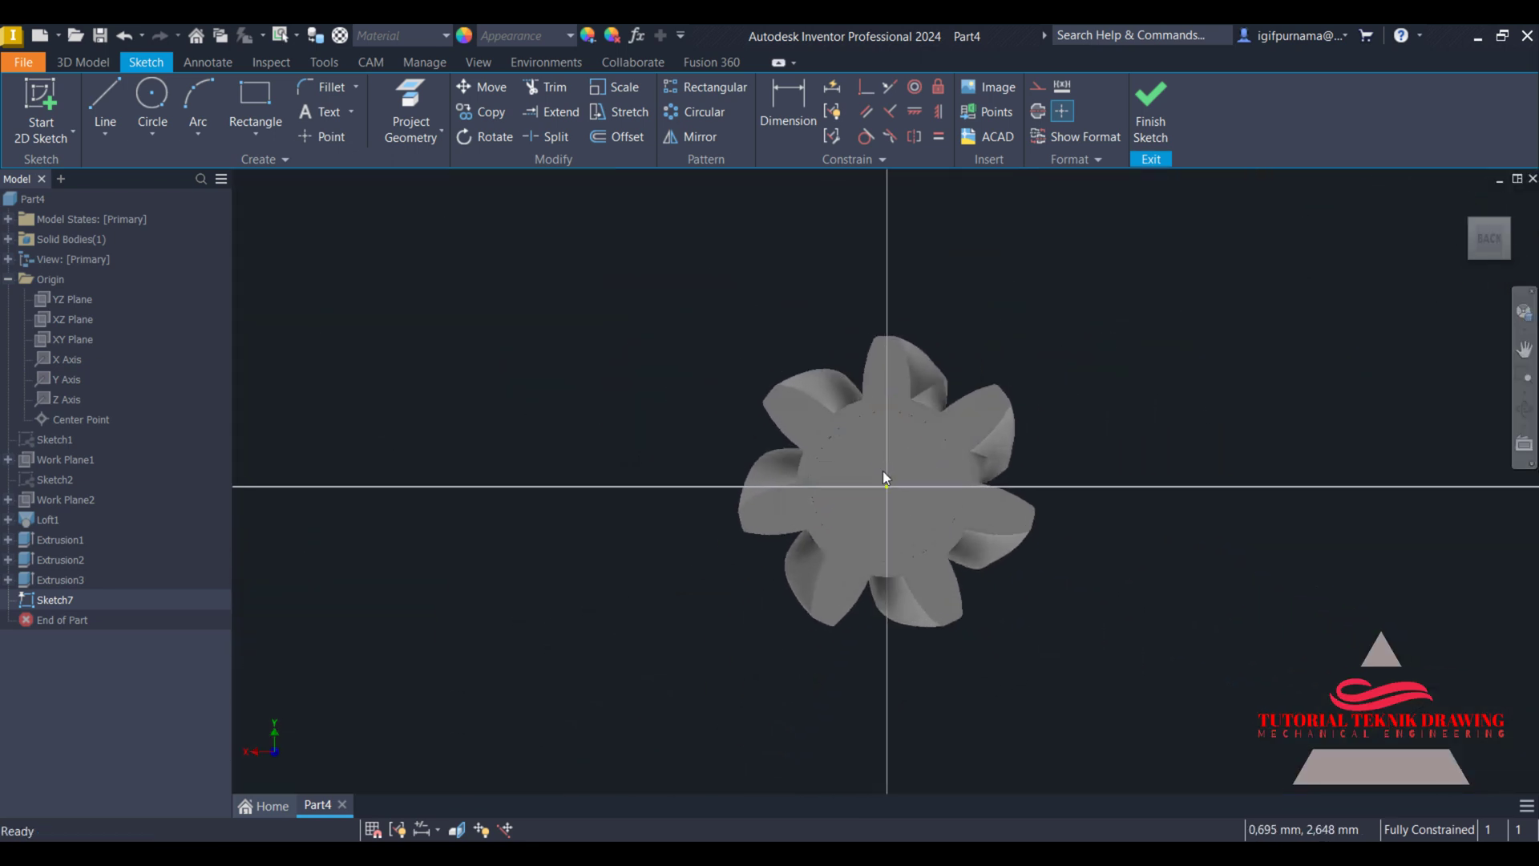
scroll(883, 470, "down", 1)
left_click(158, 108)
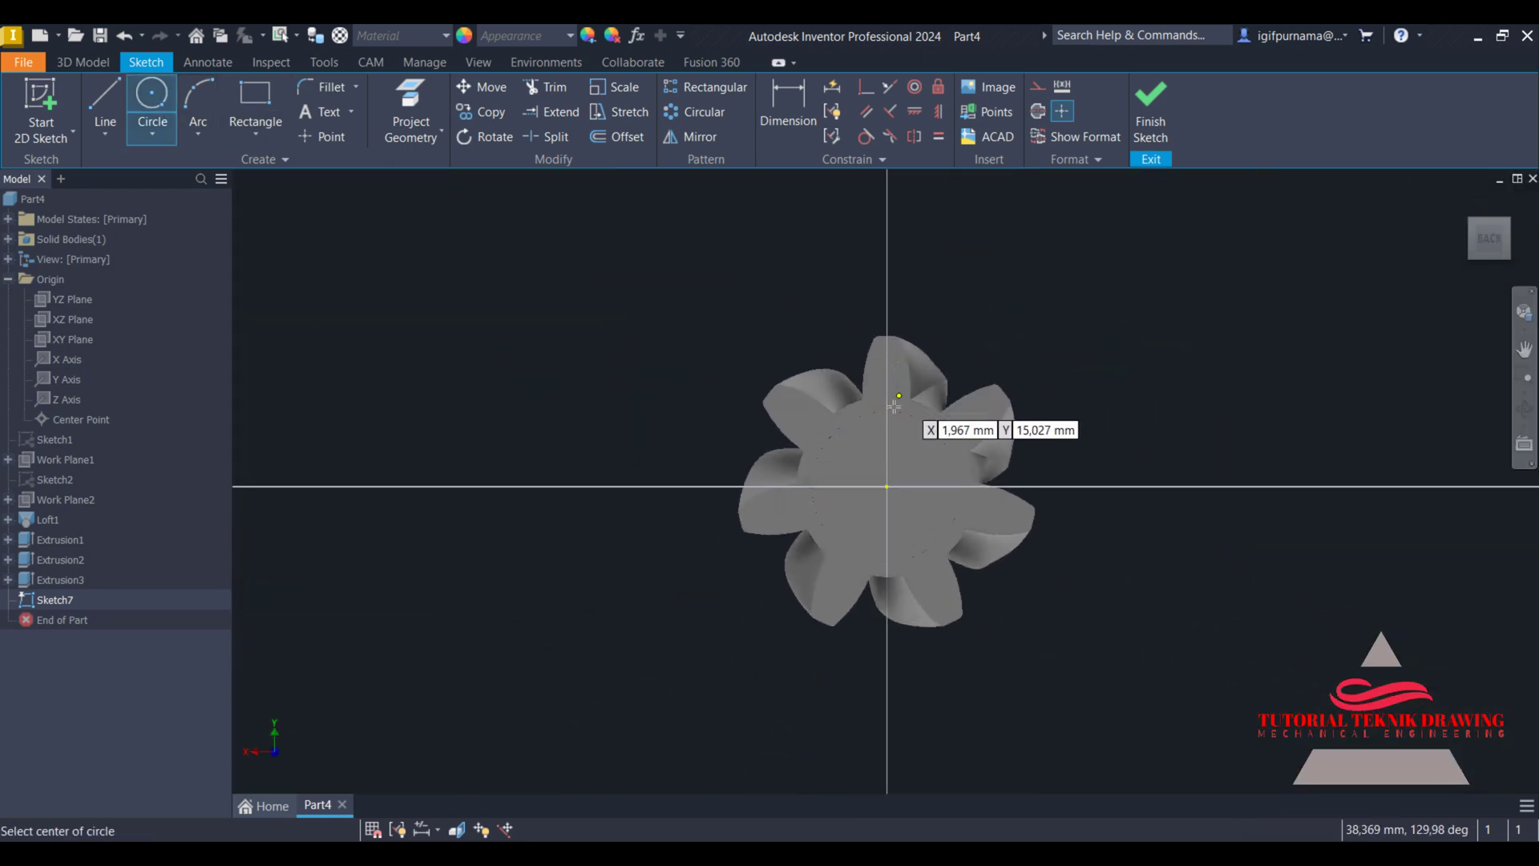
left_click(887, 486)
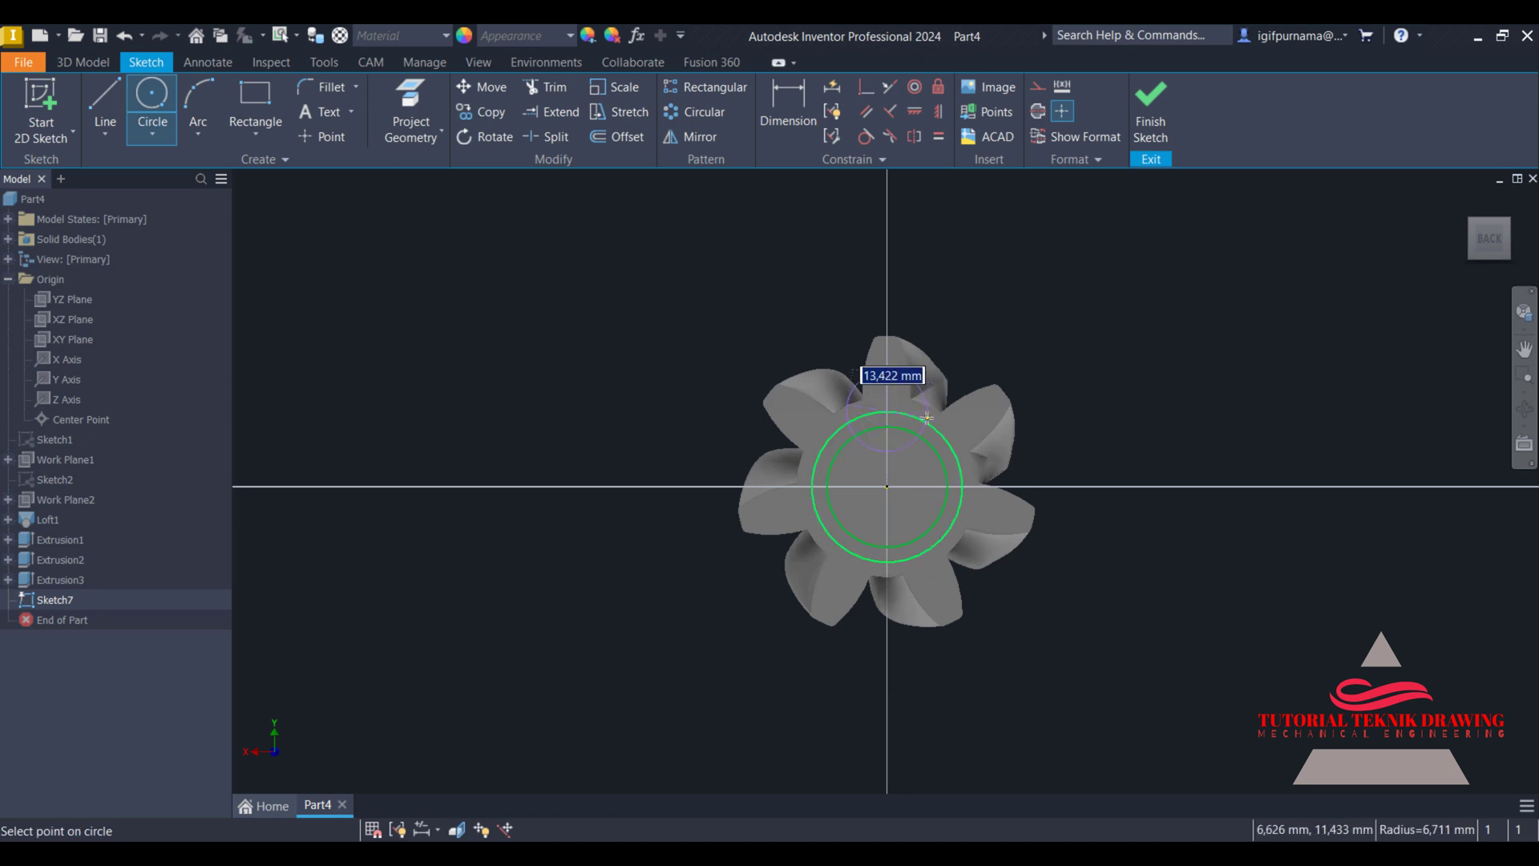
type("3")
key("Return")
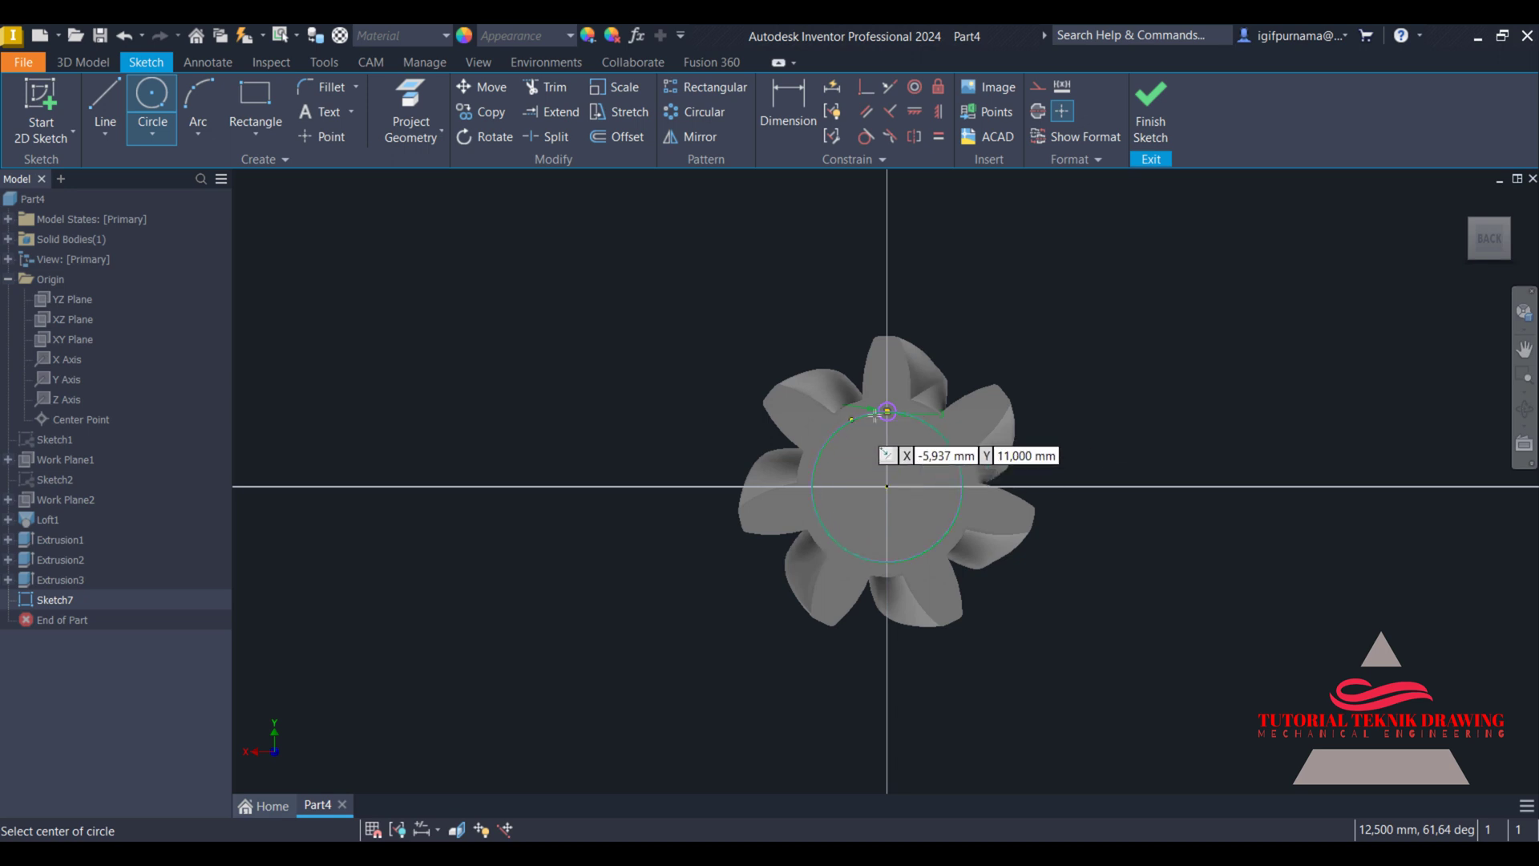
- Circular-pattern the 3 mm circle around the end face's edge with 18 instances over 360 degrees and finish the sketch
scroll(888, 441, "down", 3)
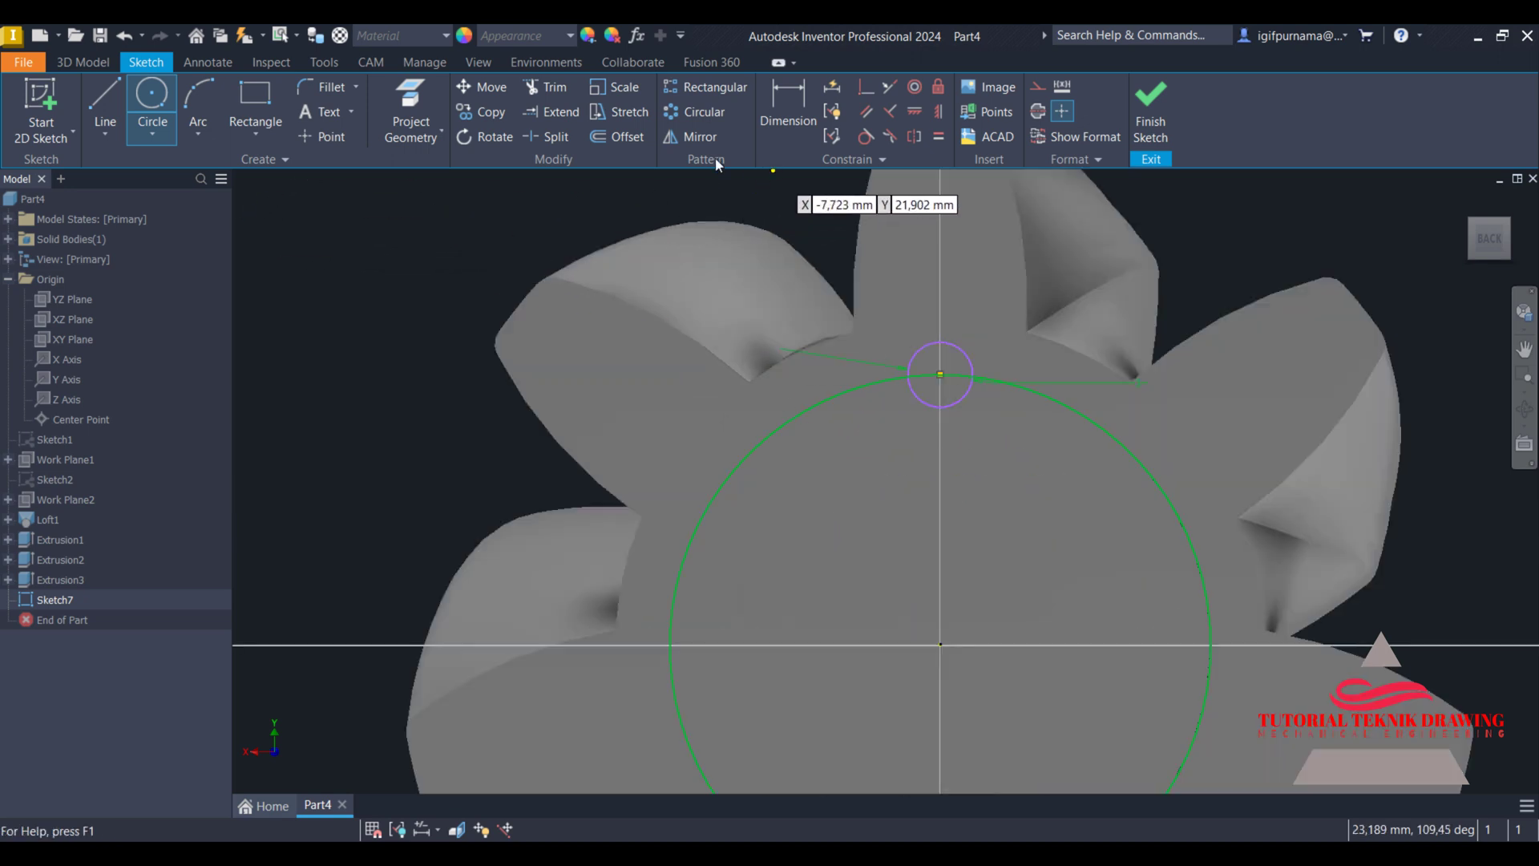
left_click(699, 113)
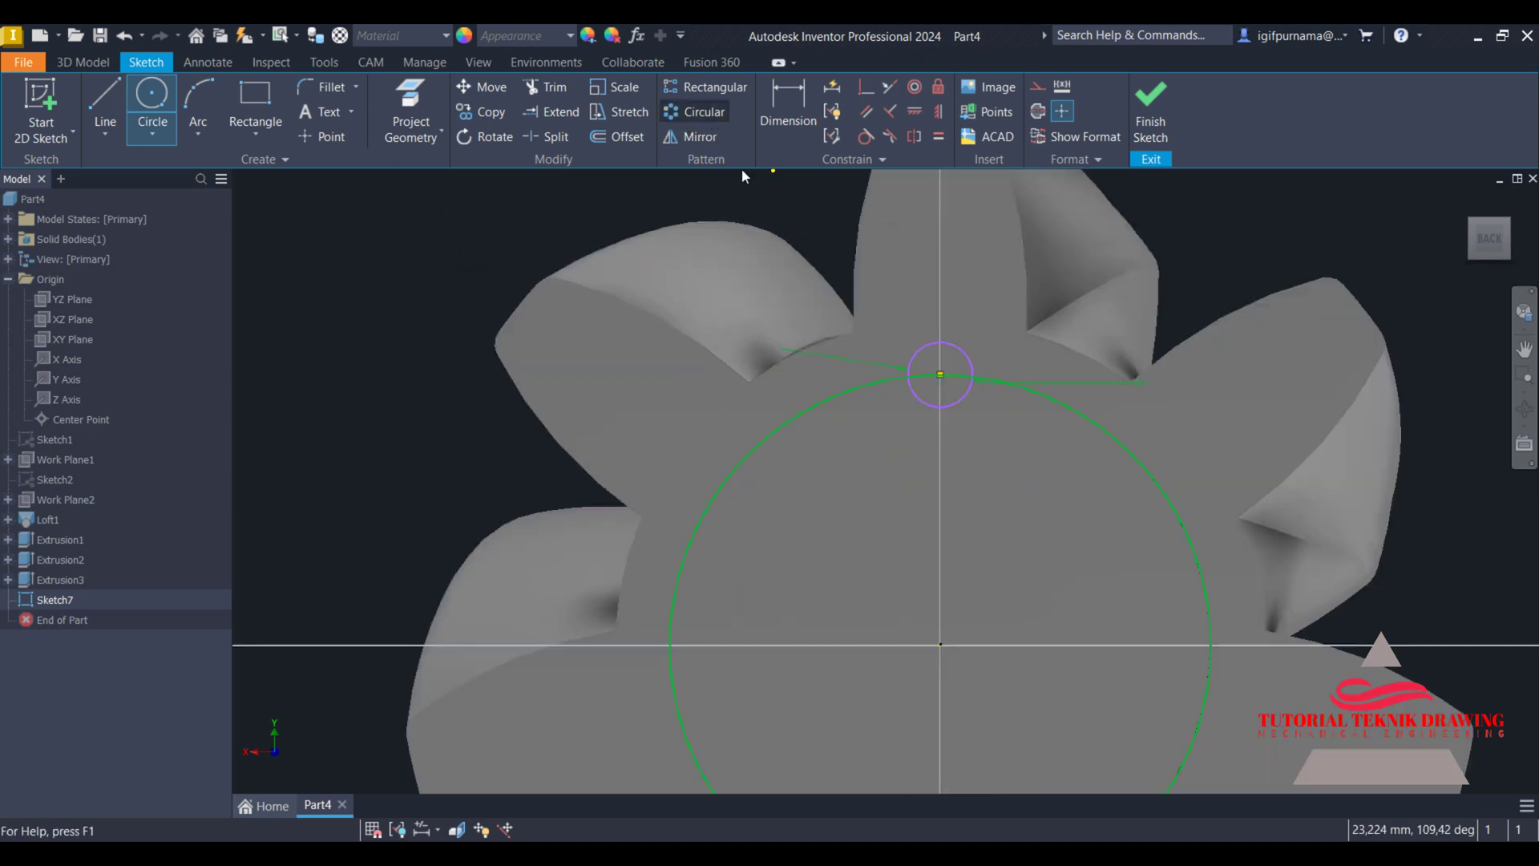
left_click(942, 406)
left_click(360, 226)
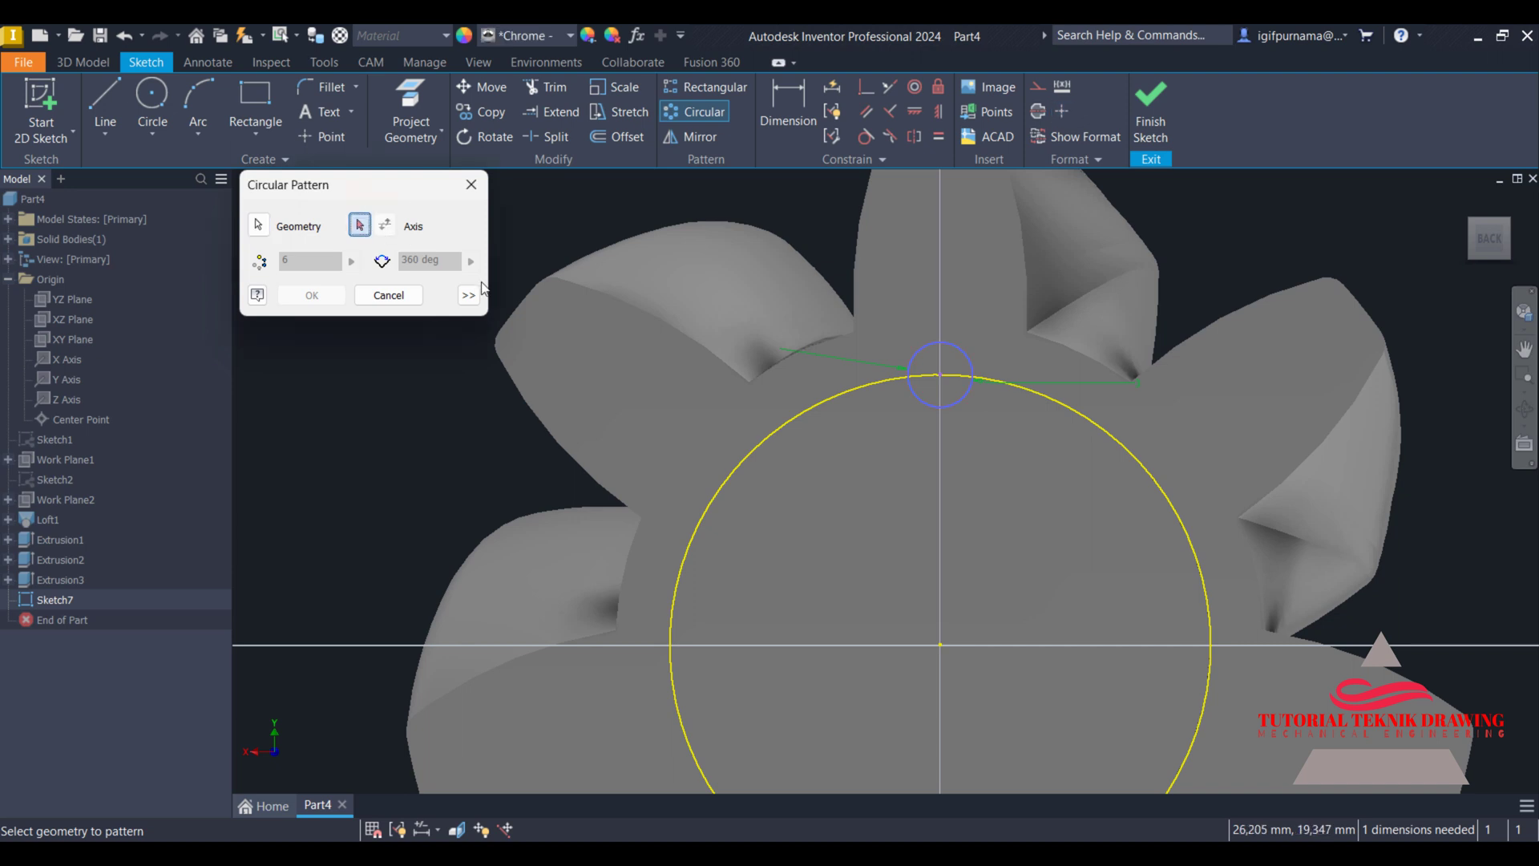
left_click(806, 411)
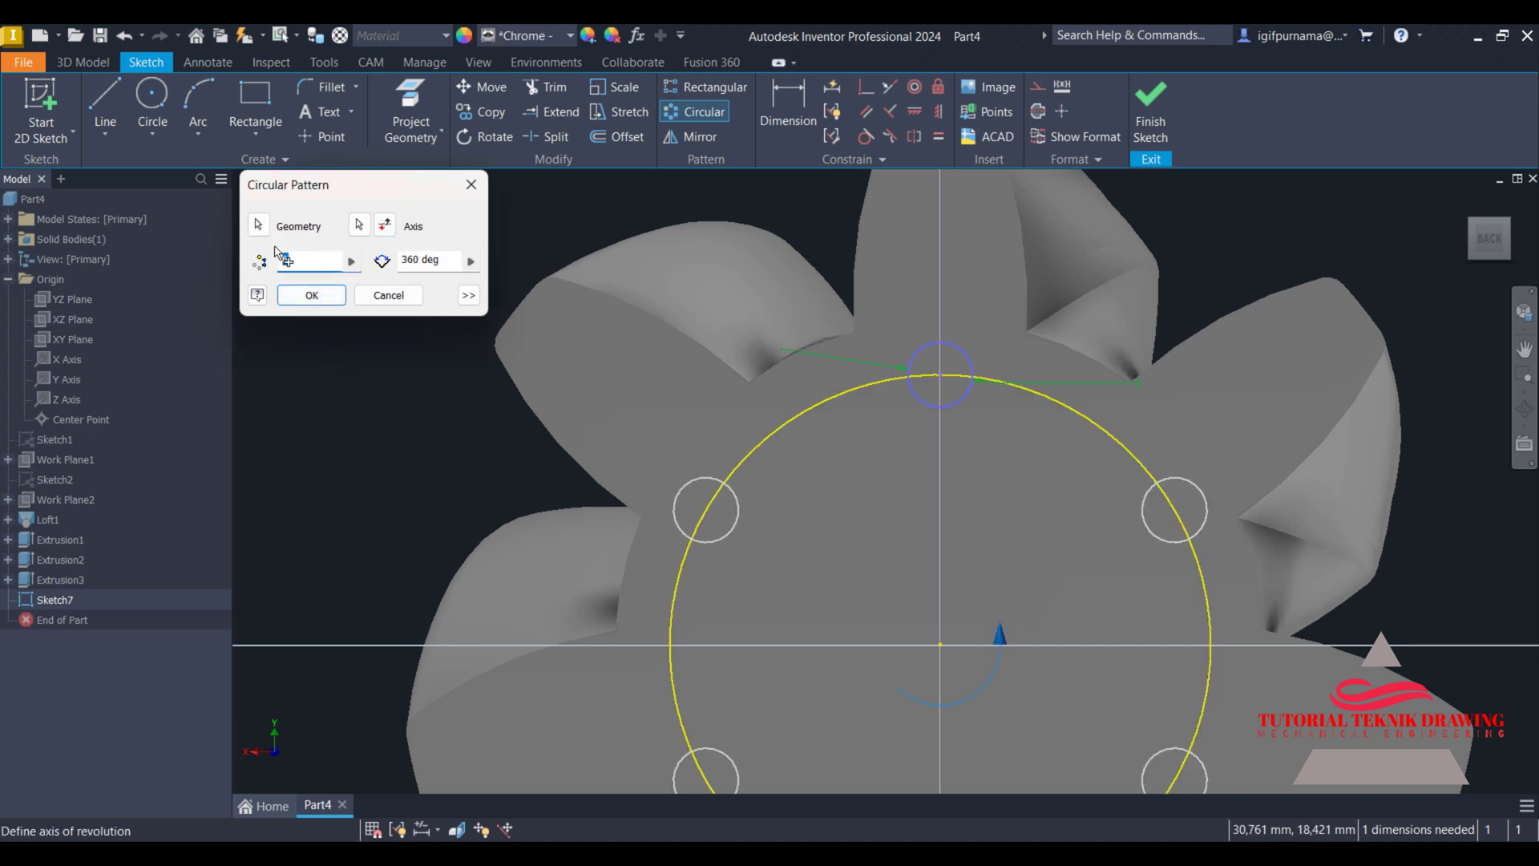
type("18")
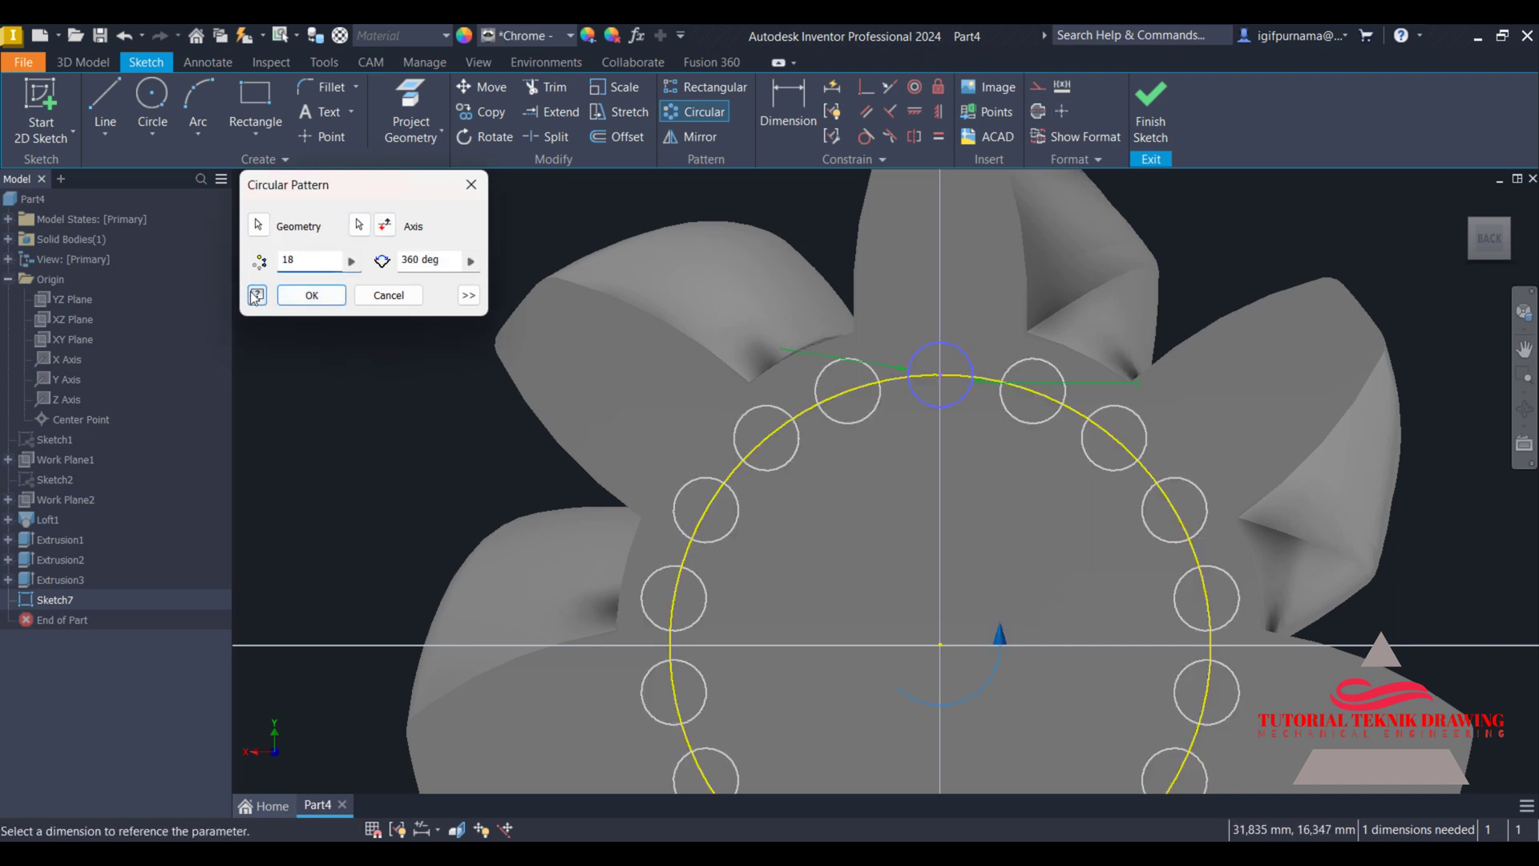
left_click(331, 294)
left_click(1152, 113)
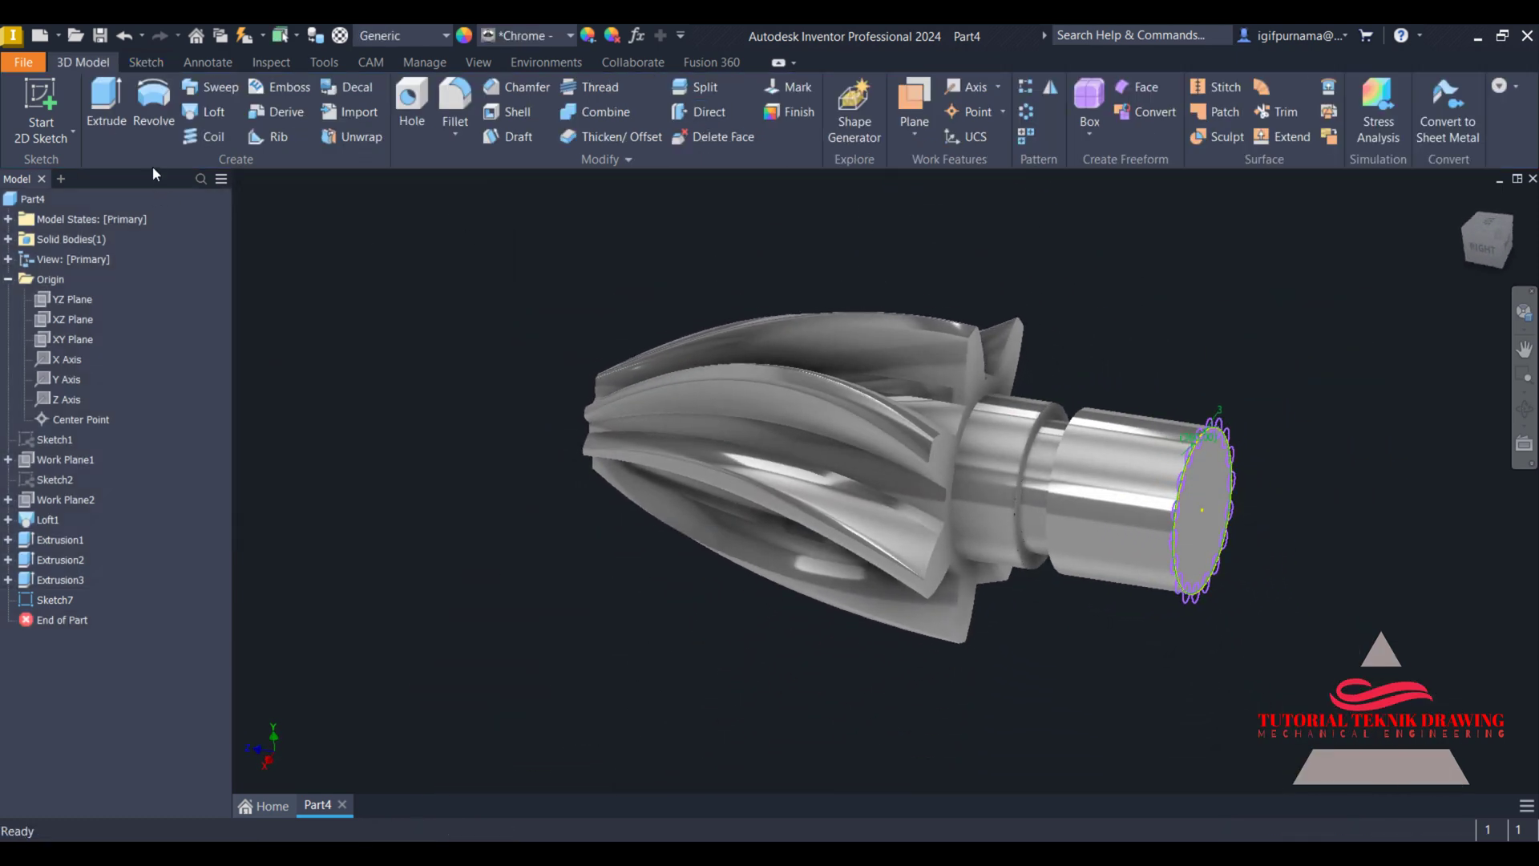
left_click(107, 105)
scroll(1292, 522, "up", 6)
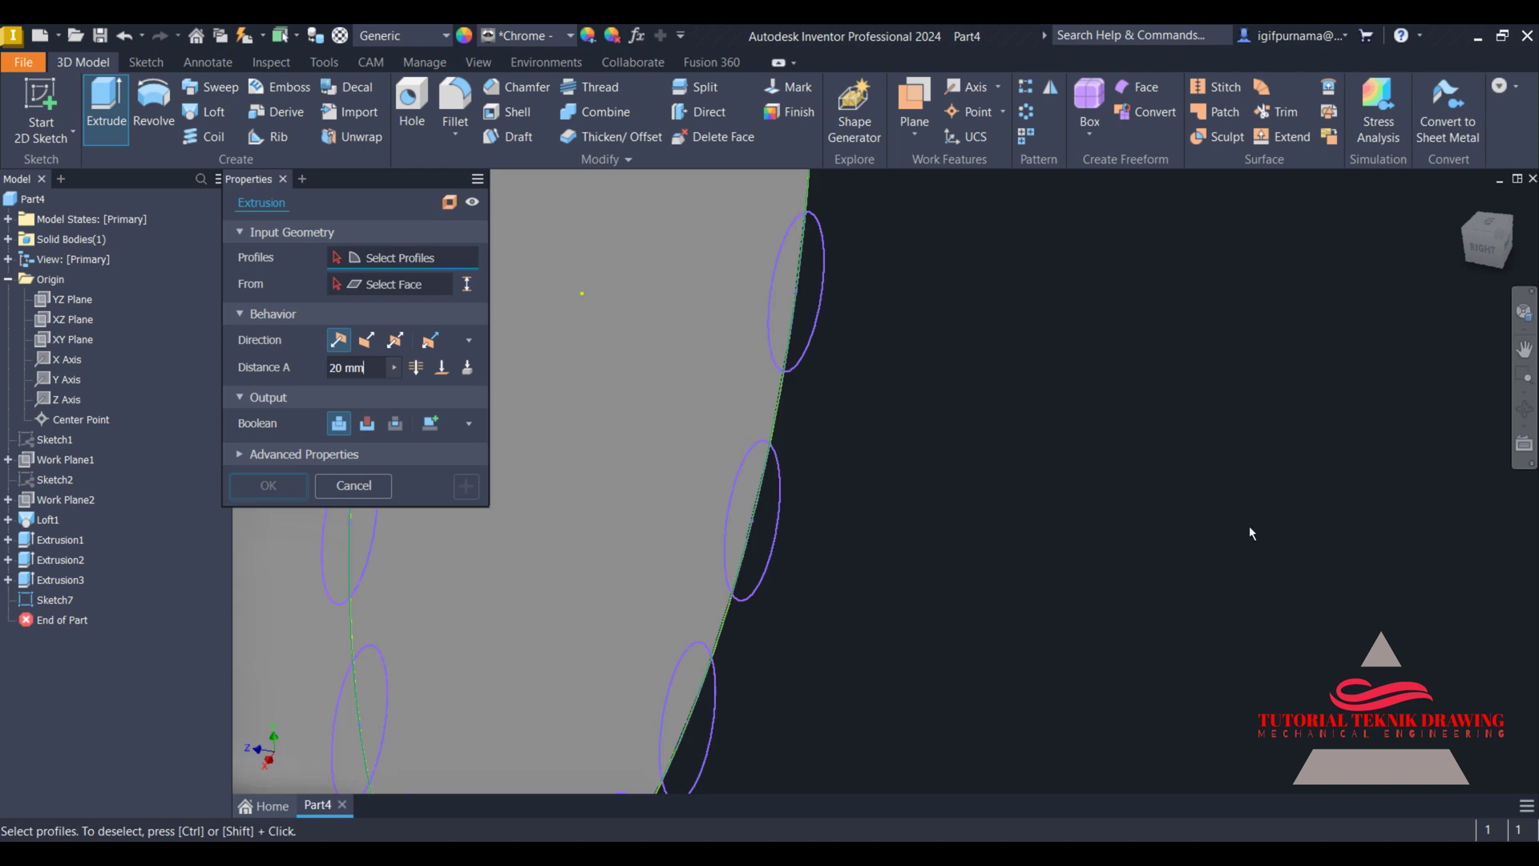
scroll(1280, 402, "up", 3)
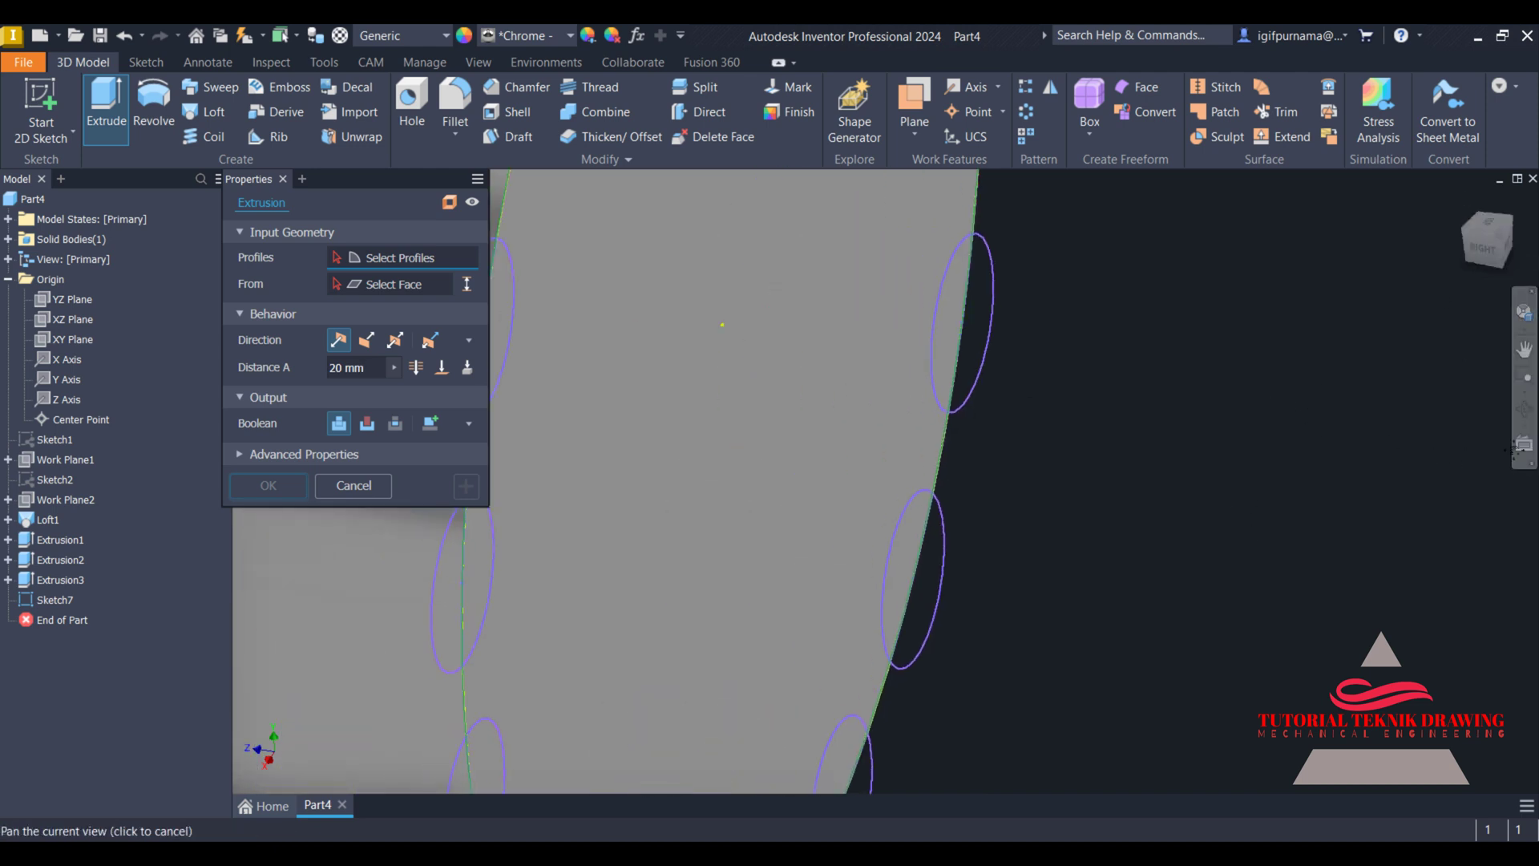
scroll(1237, 451, "up", 3)
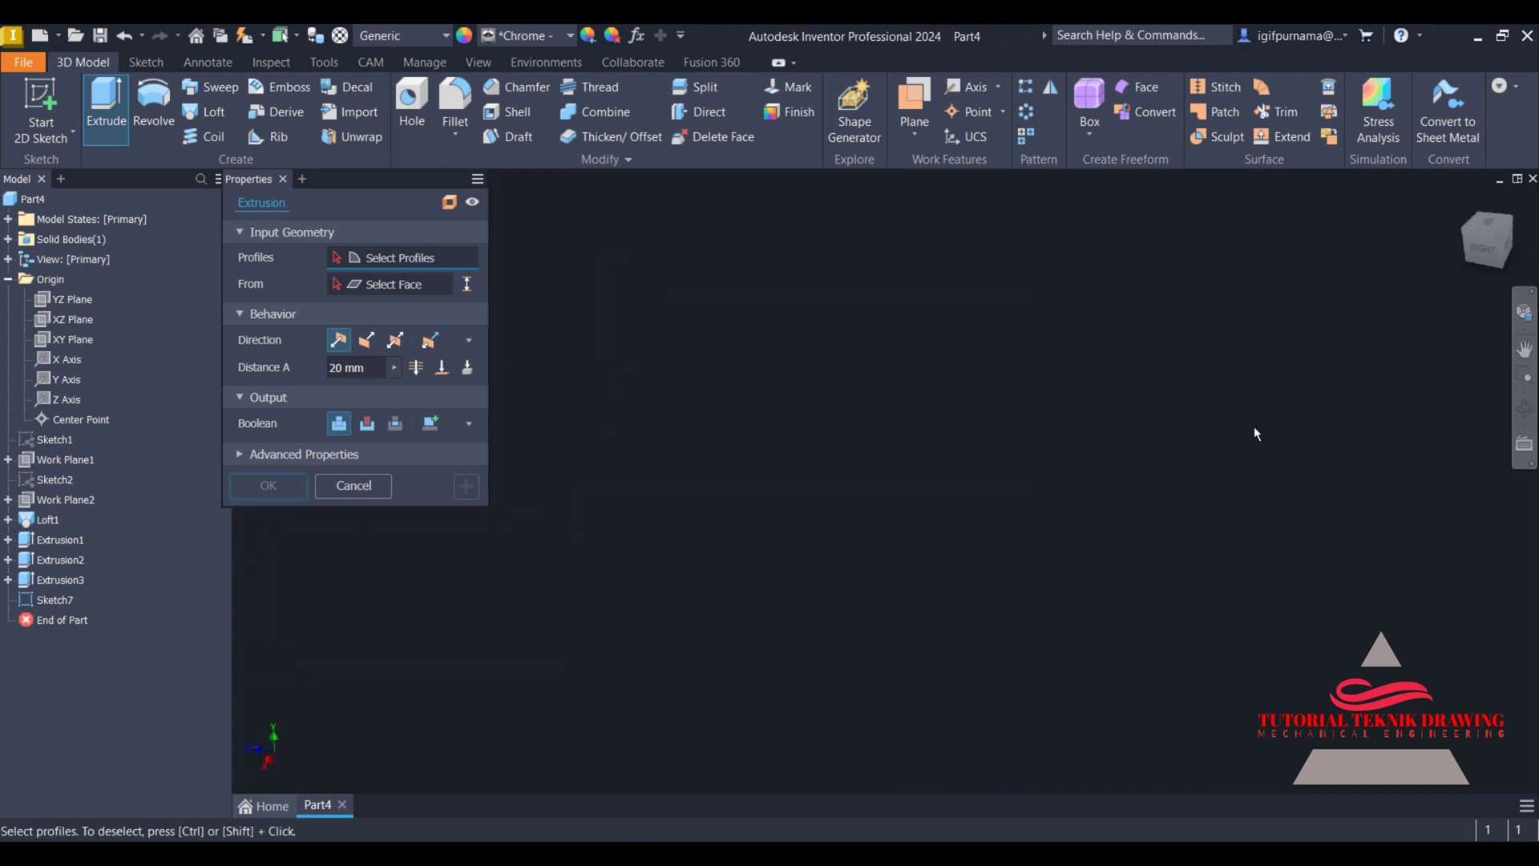
left_click(1465, 200)
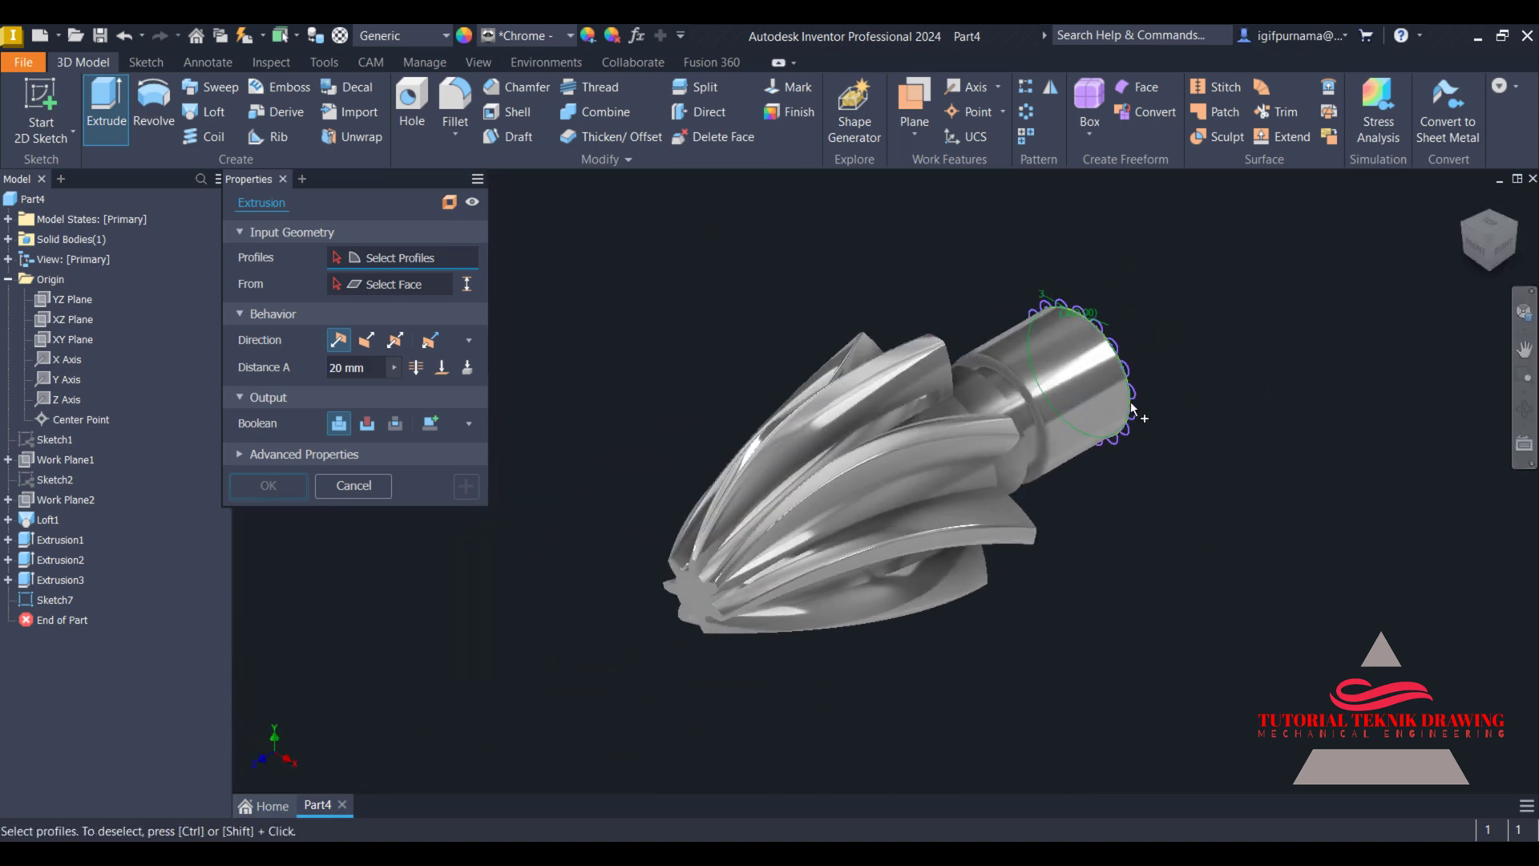
scroll(1141, 374, "up", 4)
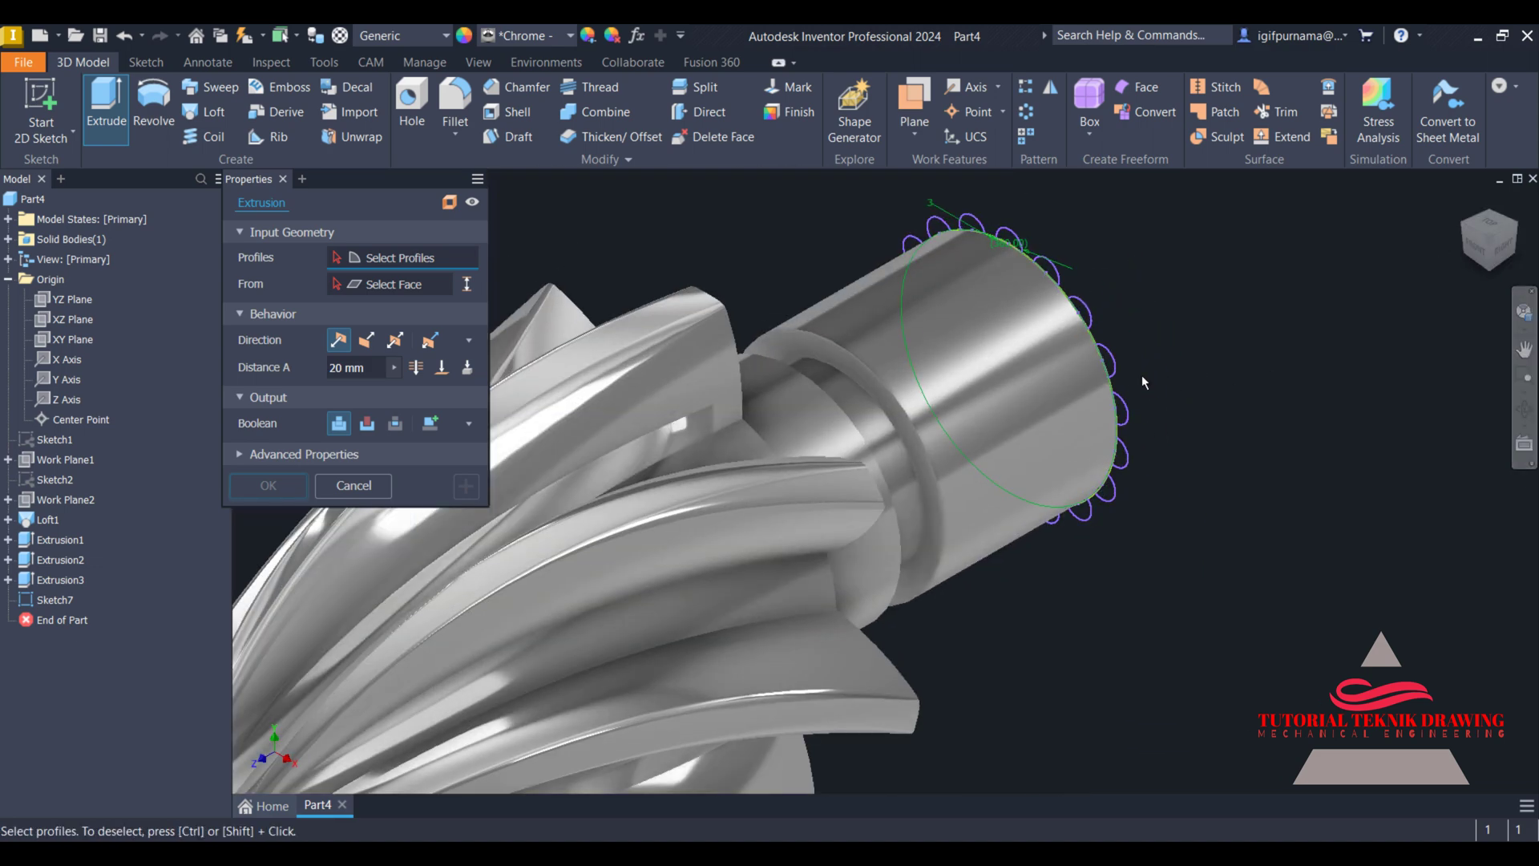
left_click(1525, 409)
left_click_drag(962, 360, 838, 321)
right_click(838, 321)
left_click(875, 333)
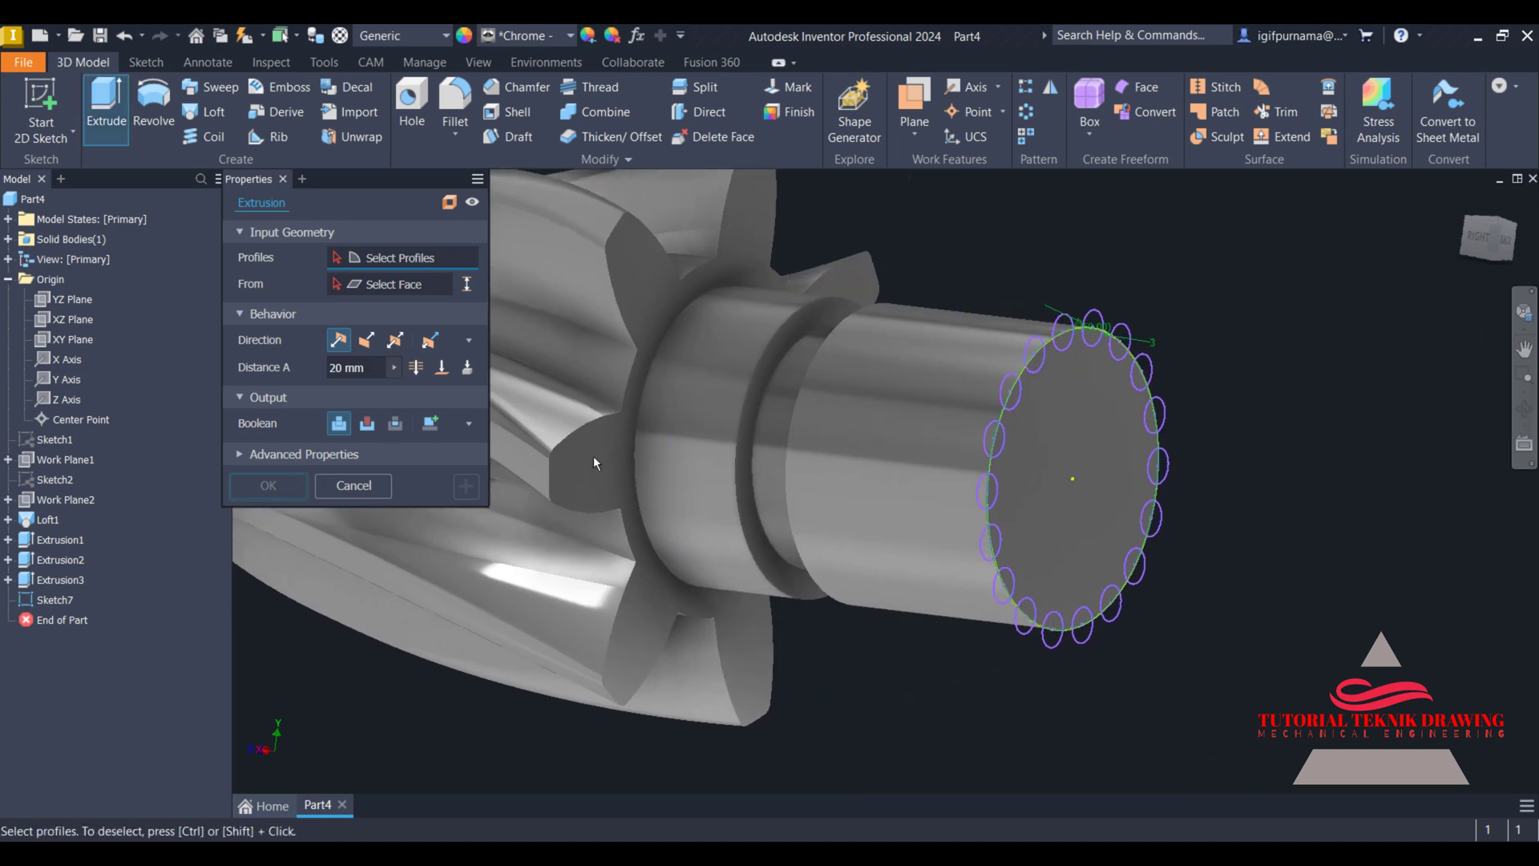
left_click(1071, 327)
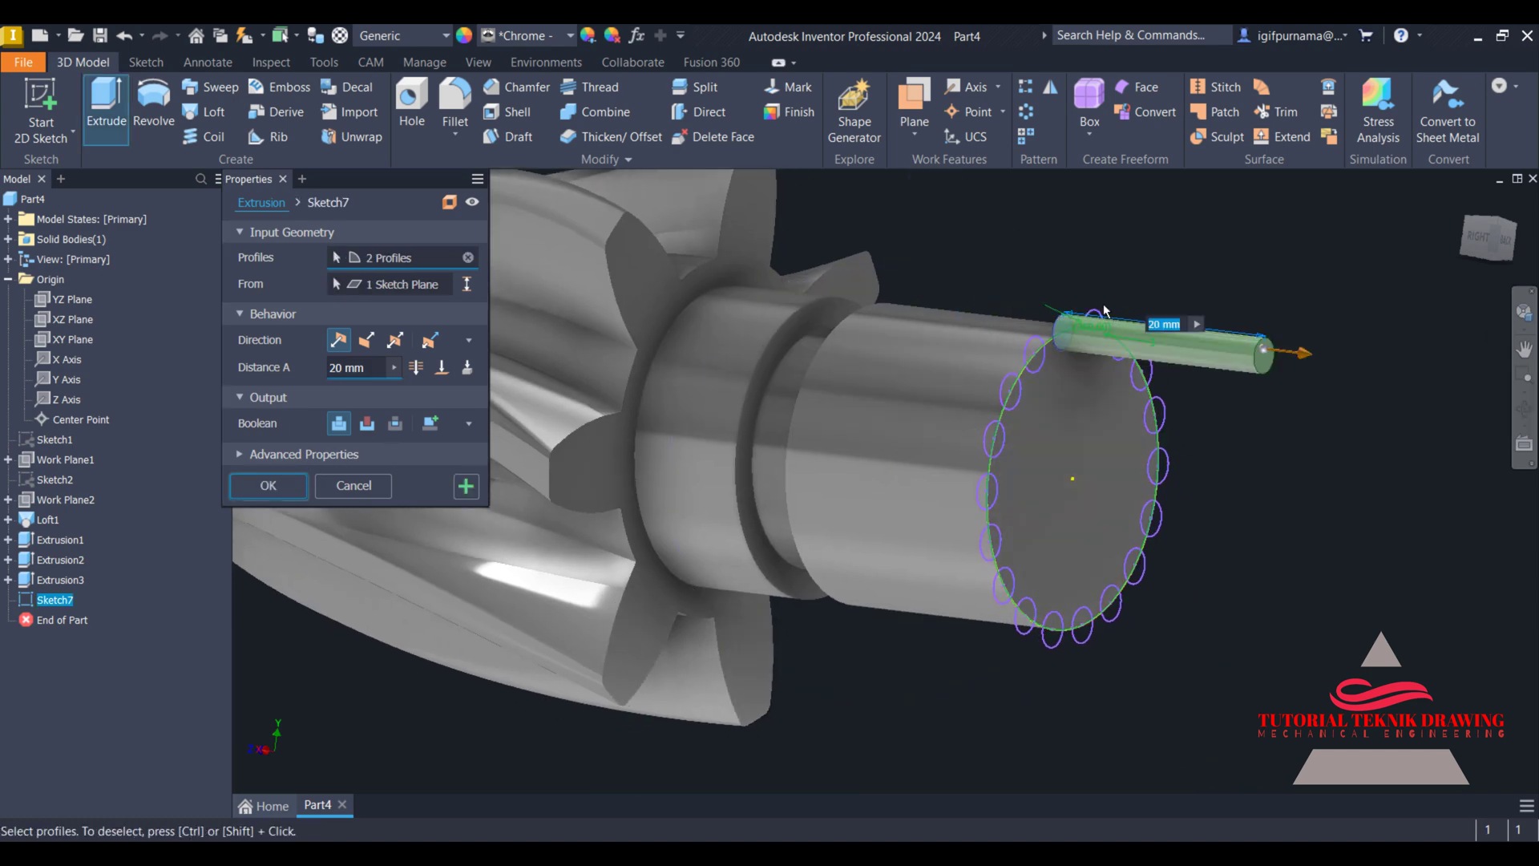
left_click(1125, 356)
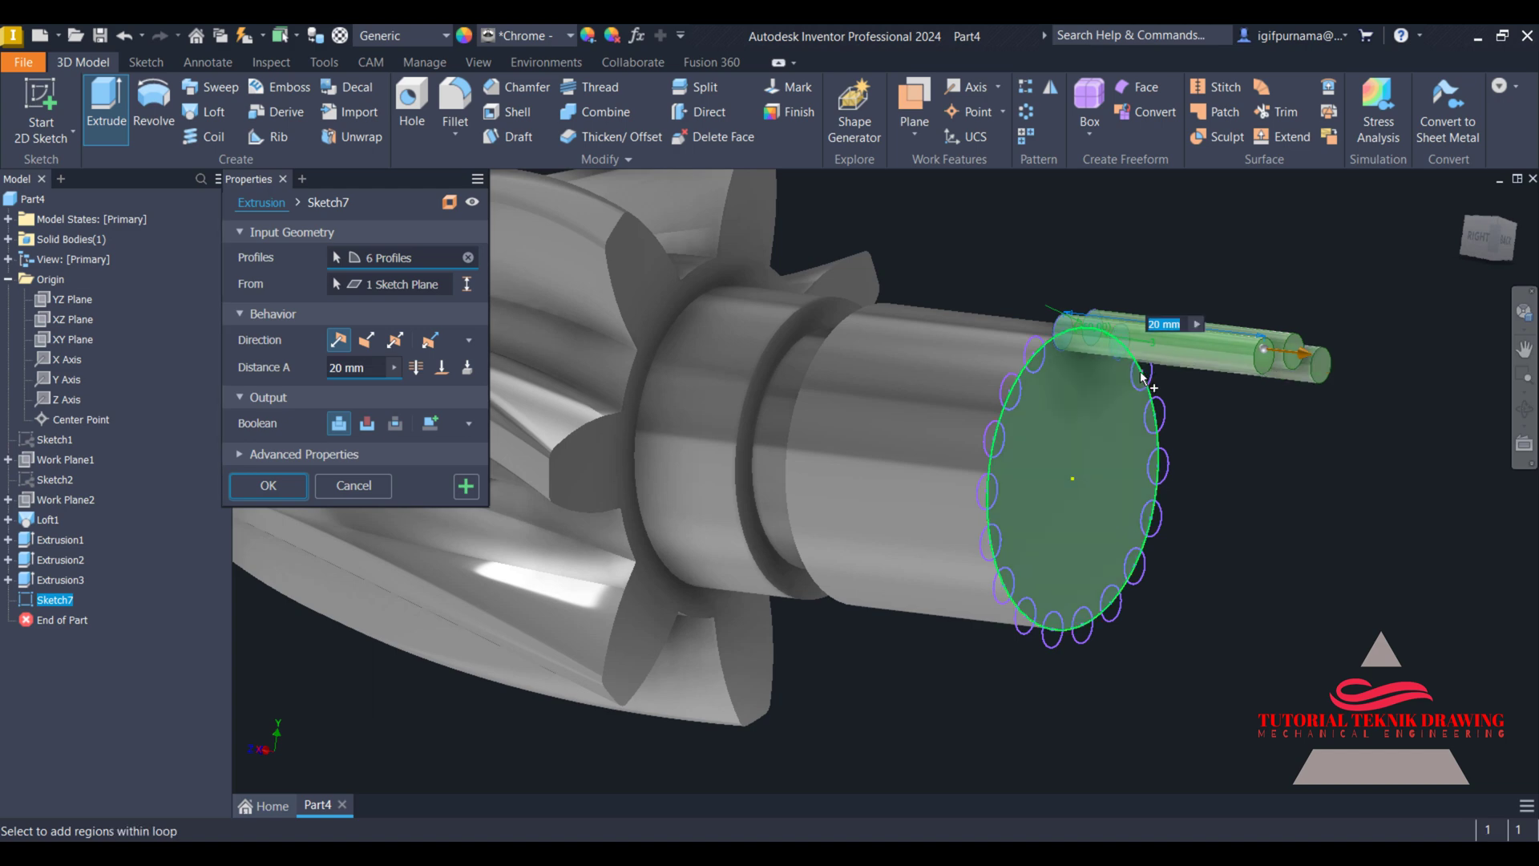
left_click(371, 343)
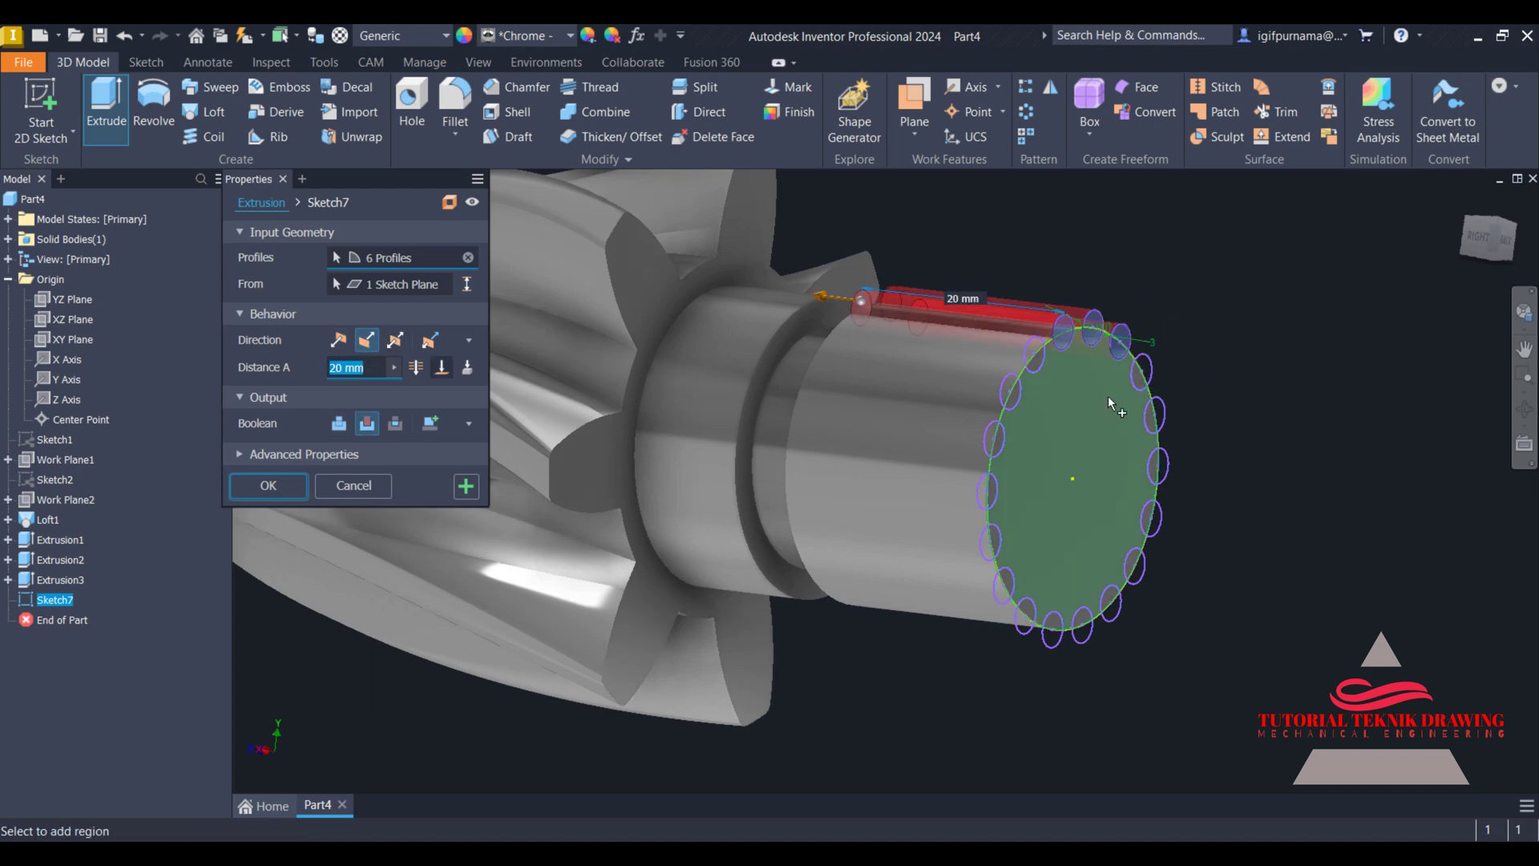
left_click(1142, 369)
left_click(1161, 414)
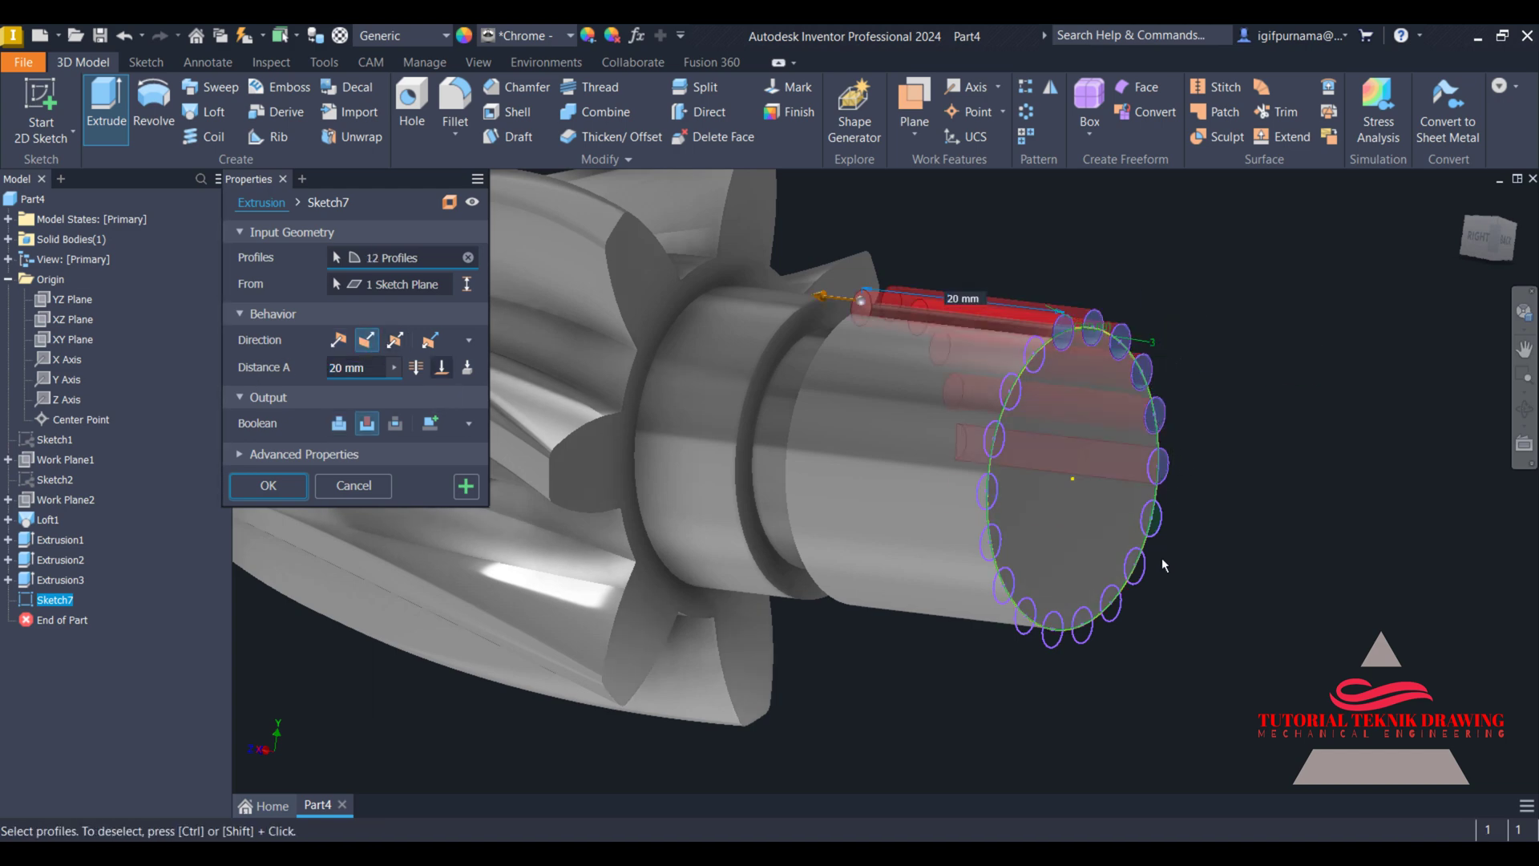
left_click(1112, 602)
left_click(1134, 565)
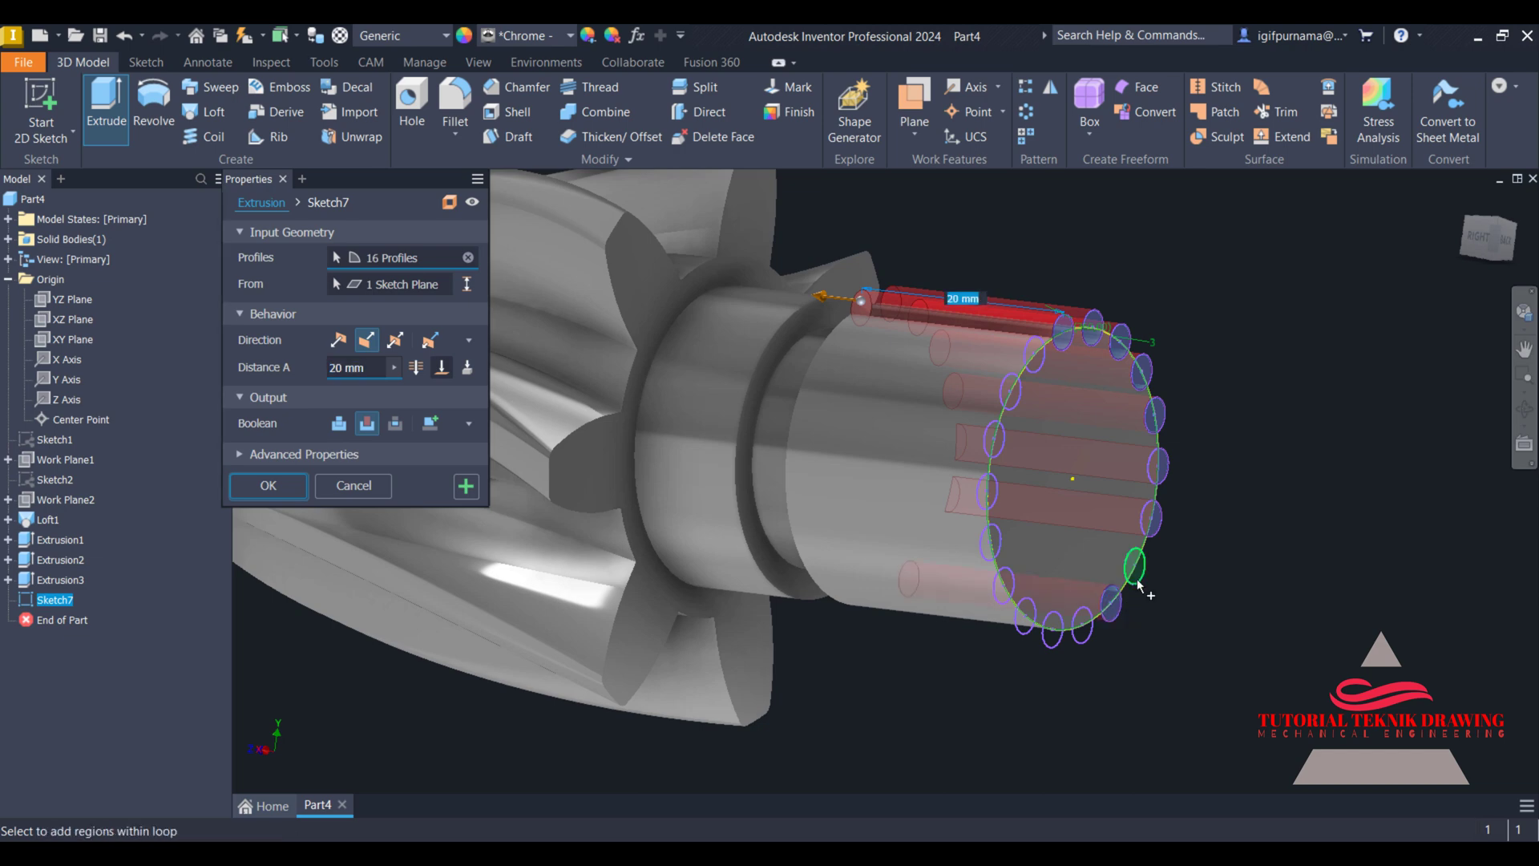
left_click(1079, 642)
left_click(1055, 628)
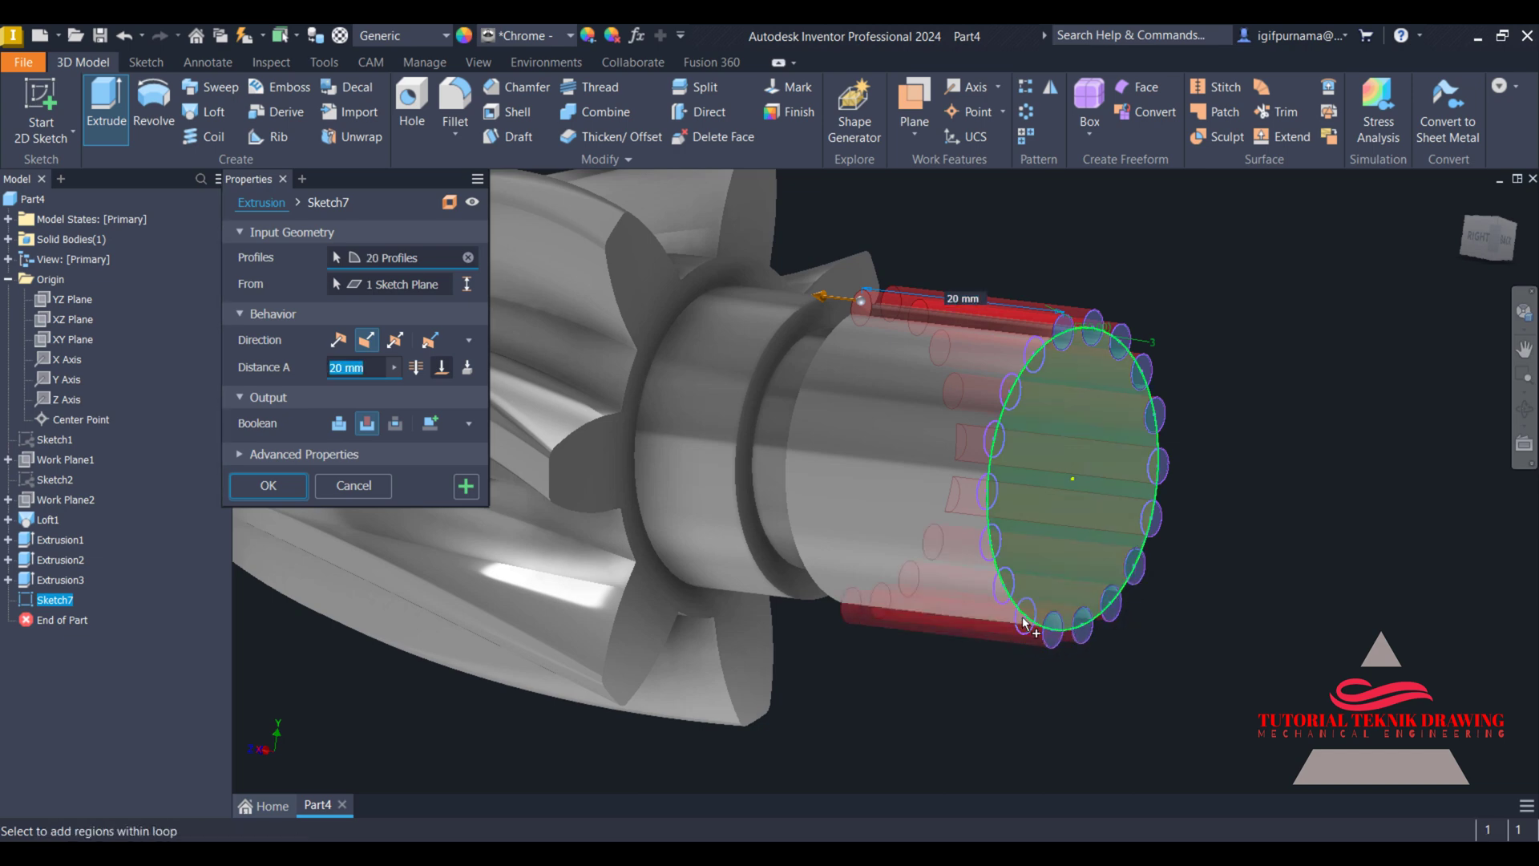
left_click(1029, 635)
left_click(1024, 624)
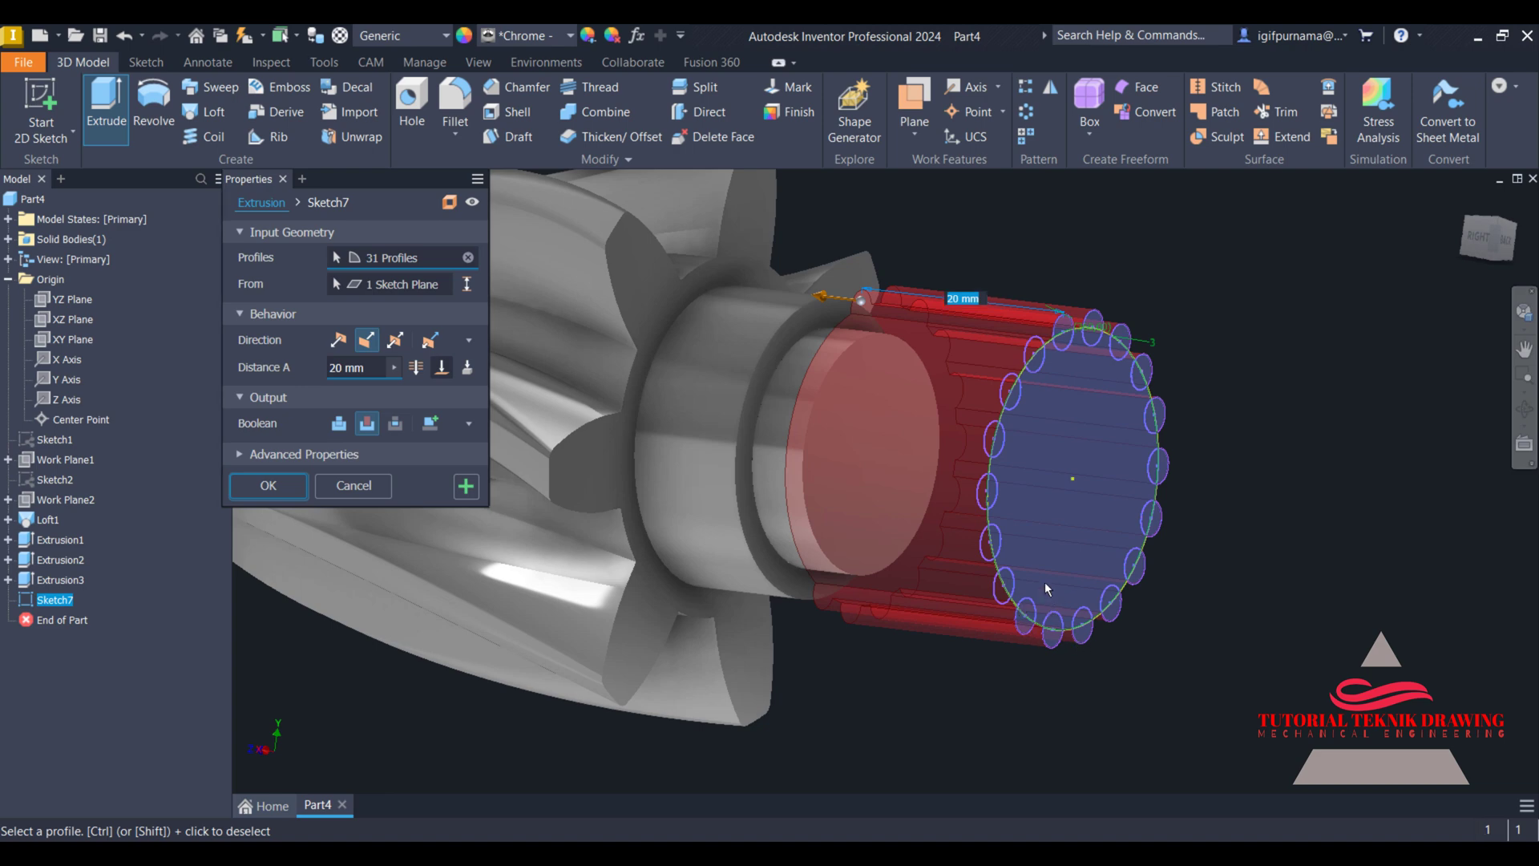
left_click(365, 485)
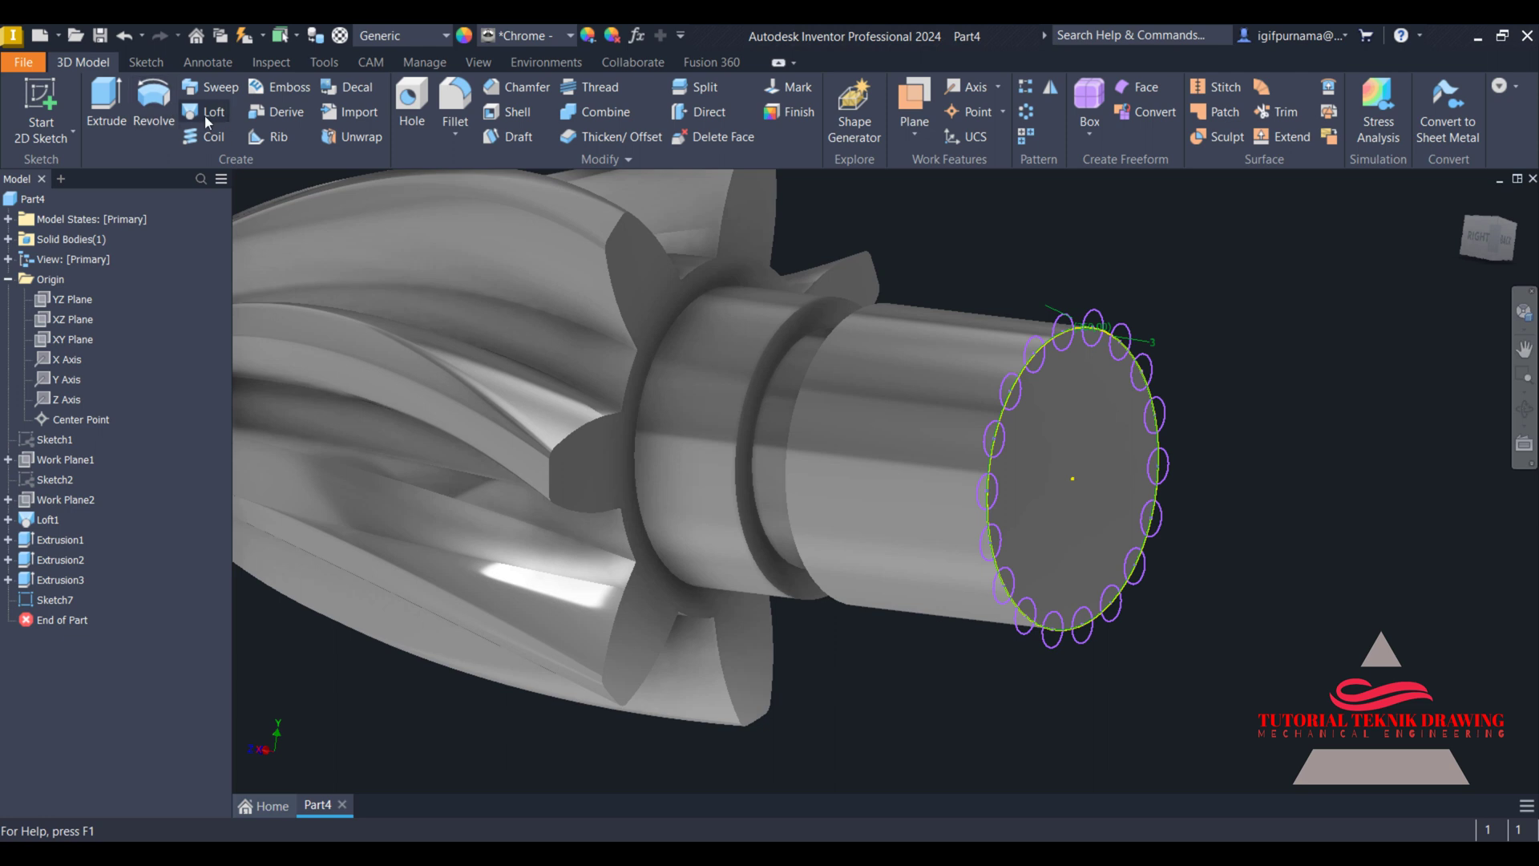
- Extrude-cut all 18 patterned 3 mm circles 20 mm back into the shank, leaving the central face region unselected
left_click(106, 104)
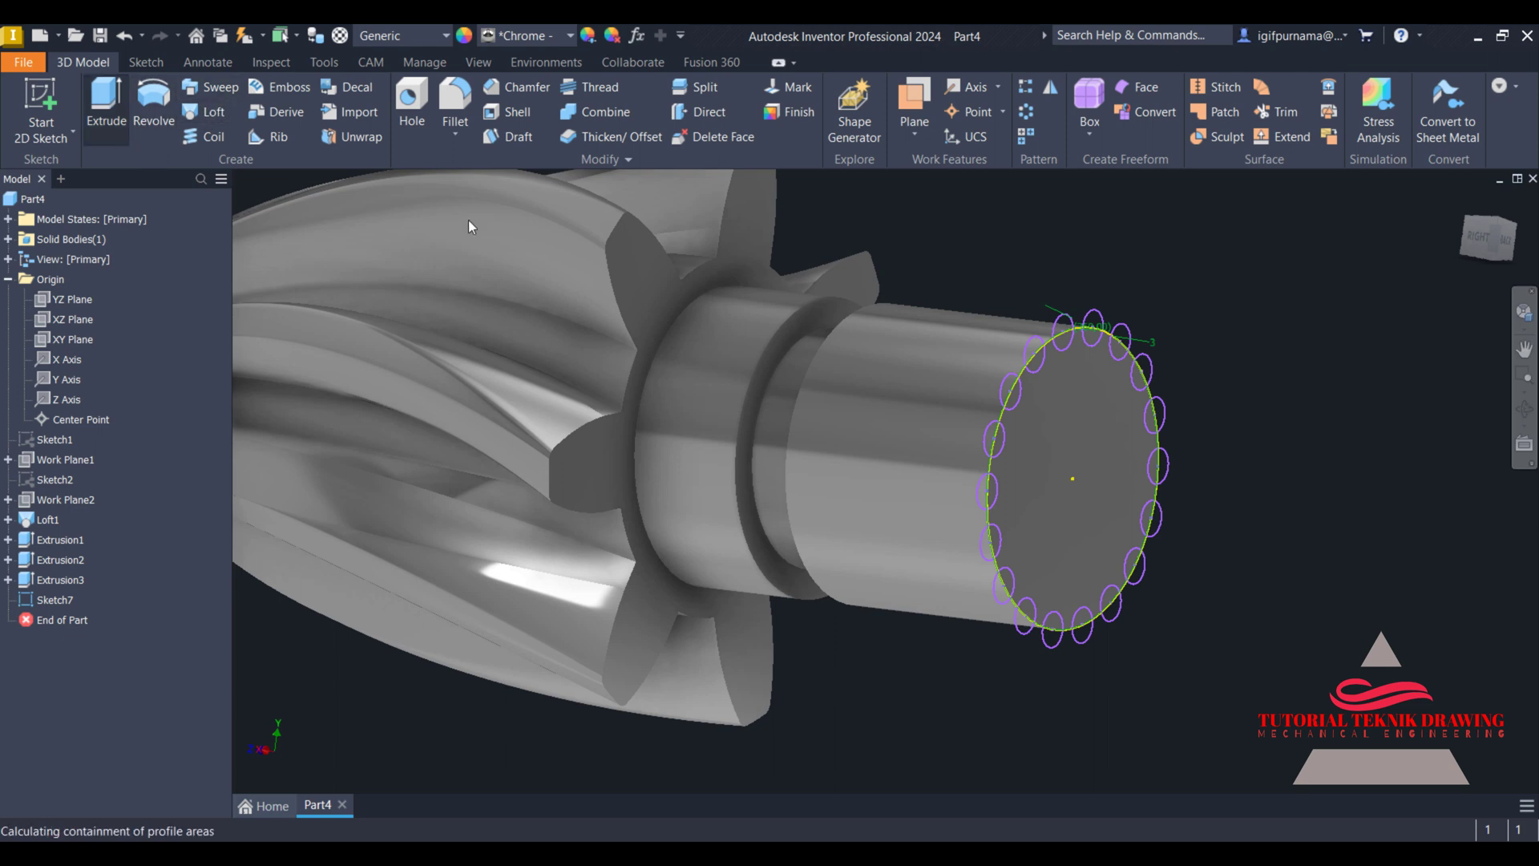
left_click(1066, 319)
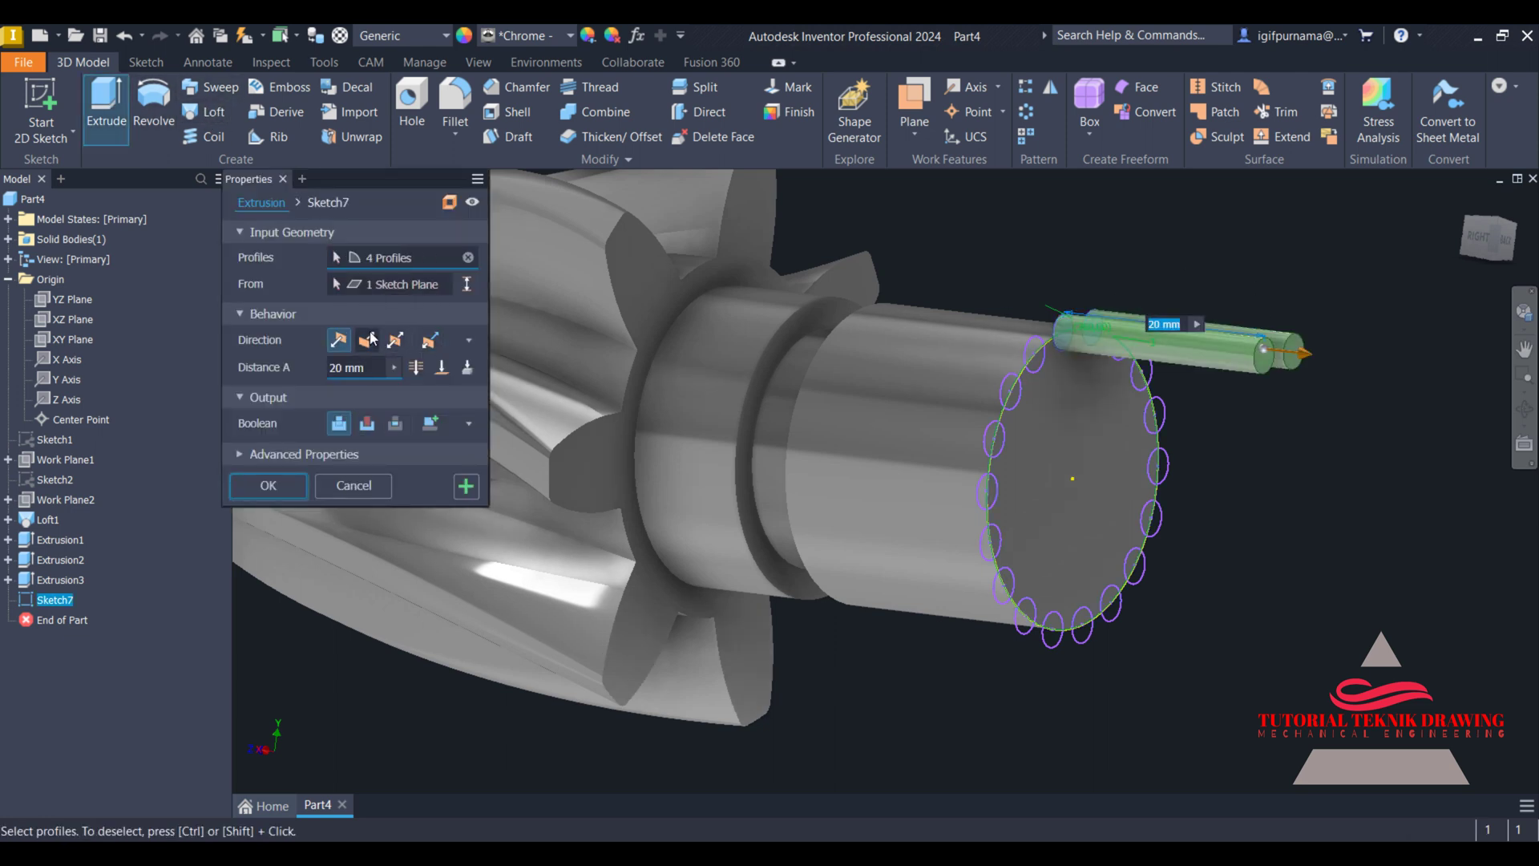
left_click(368, 340)
left_click(1124, 337)
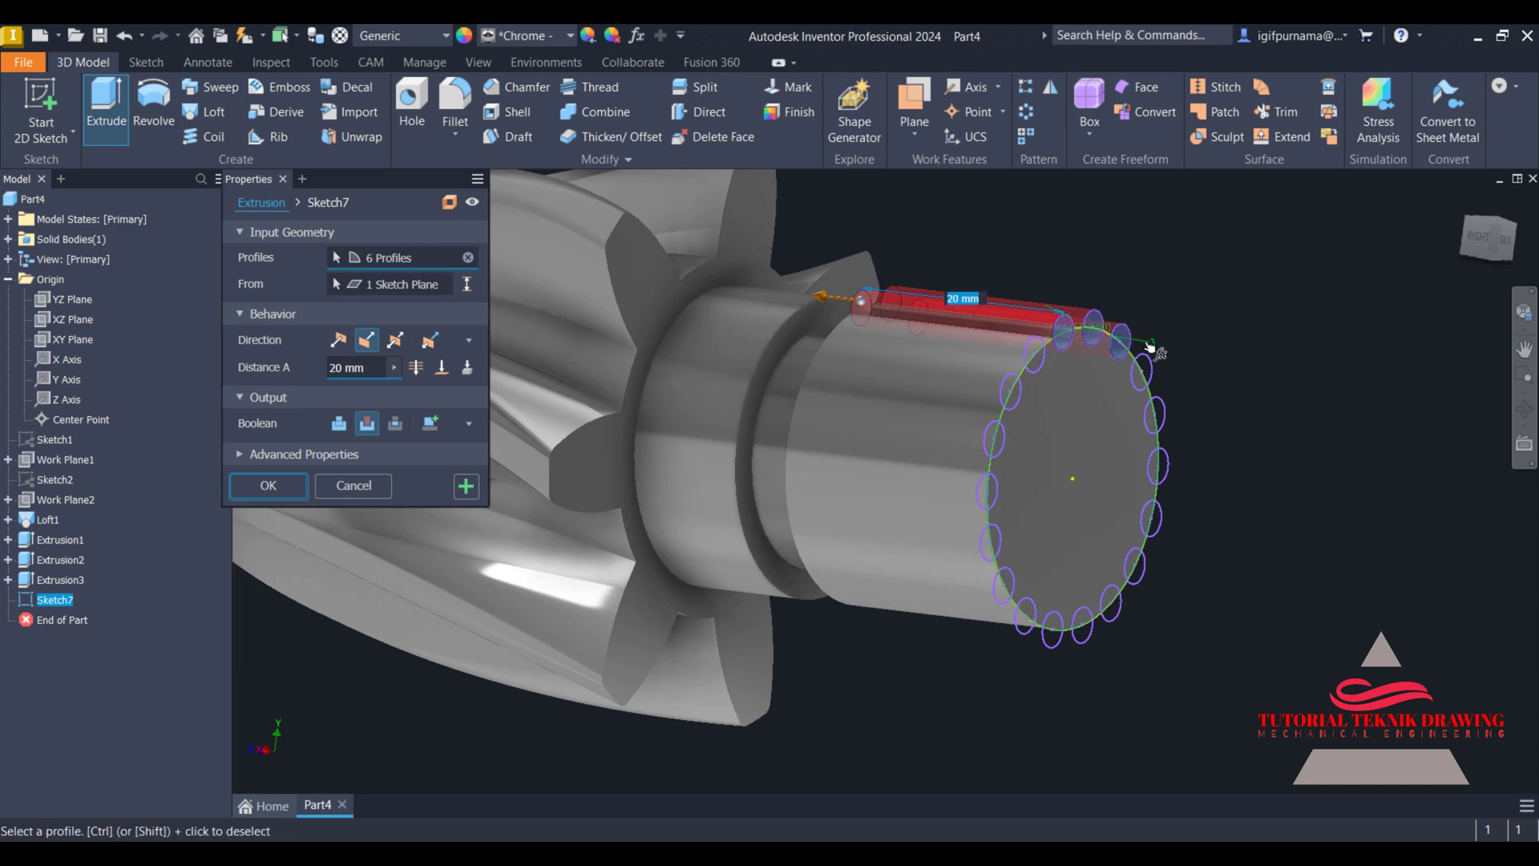
left_click(1155, 375)
left_click(1157, 413)
left_click(1158, 465)
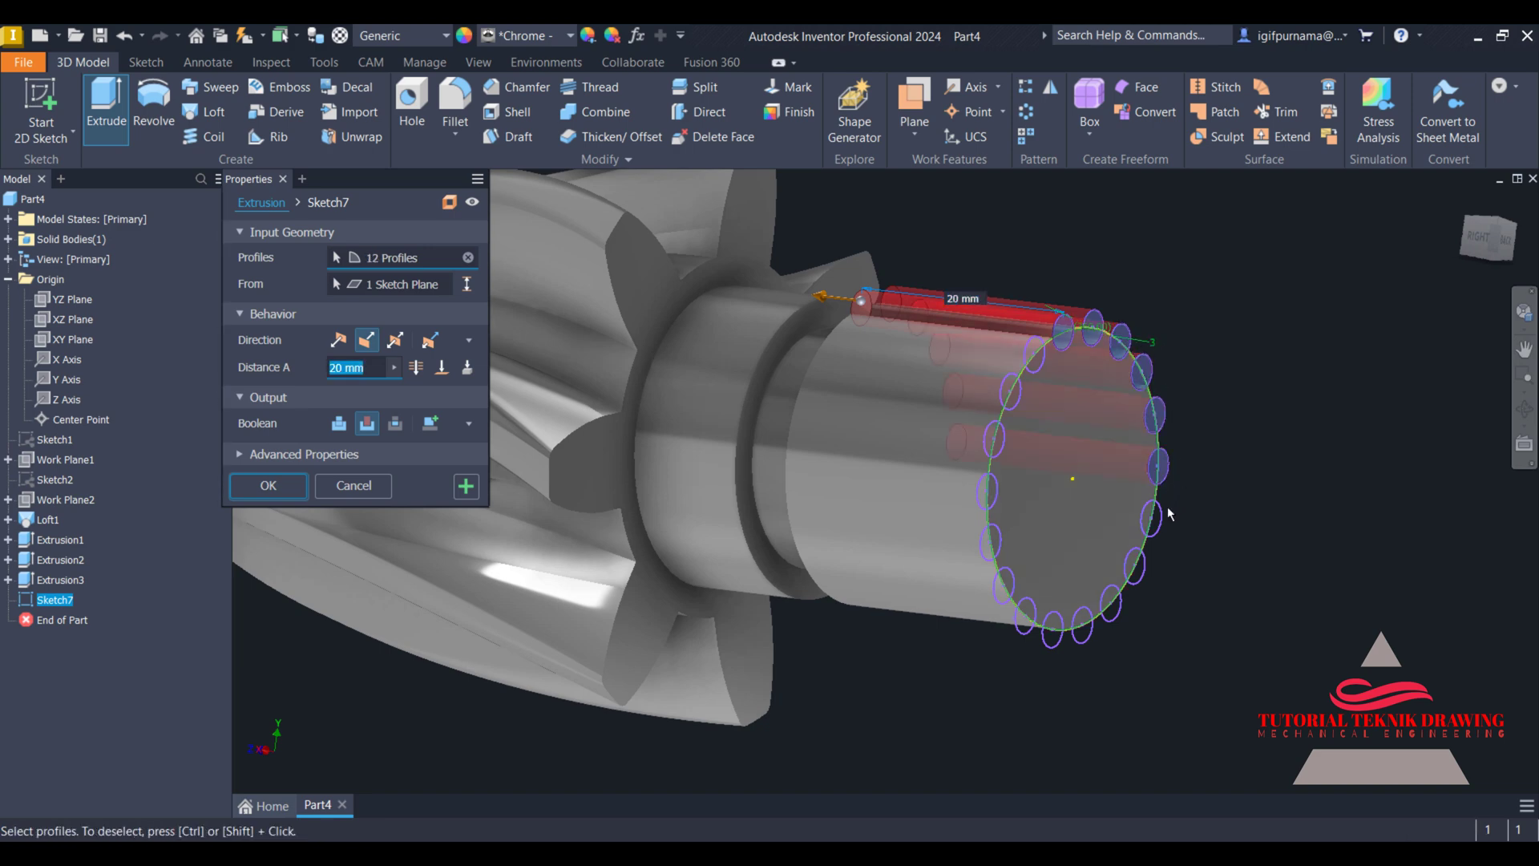
left_click(1151, 519)
left_click(1135, 566)
left_click(1111, 601)
left_click(1082, 622)
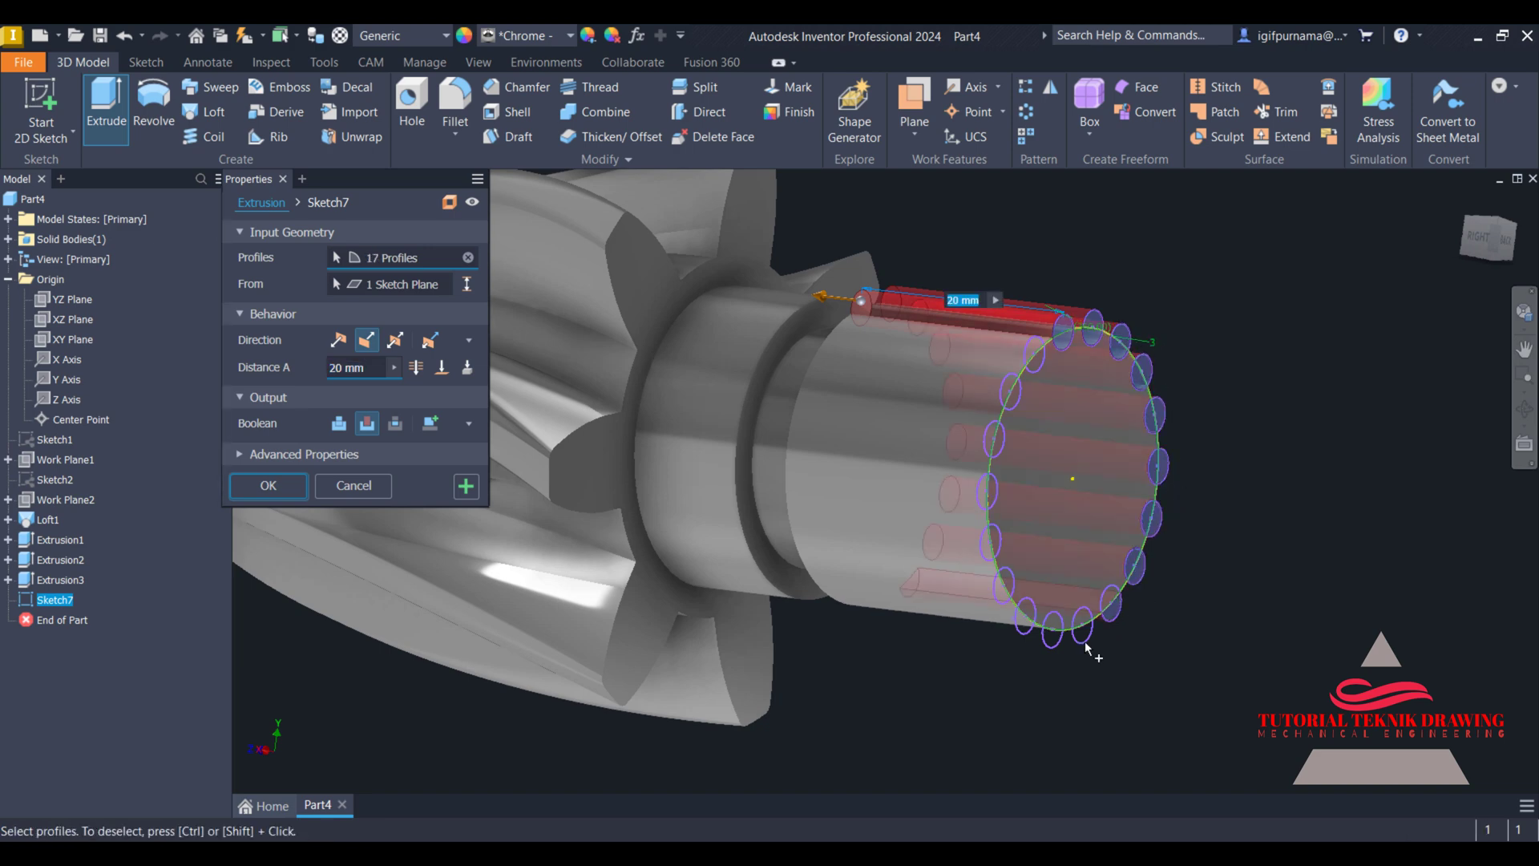
left_click(1055, 632)
left_click(1023, 619)
left_click(998, 591)
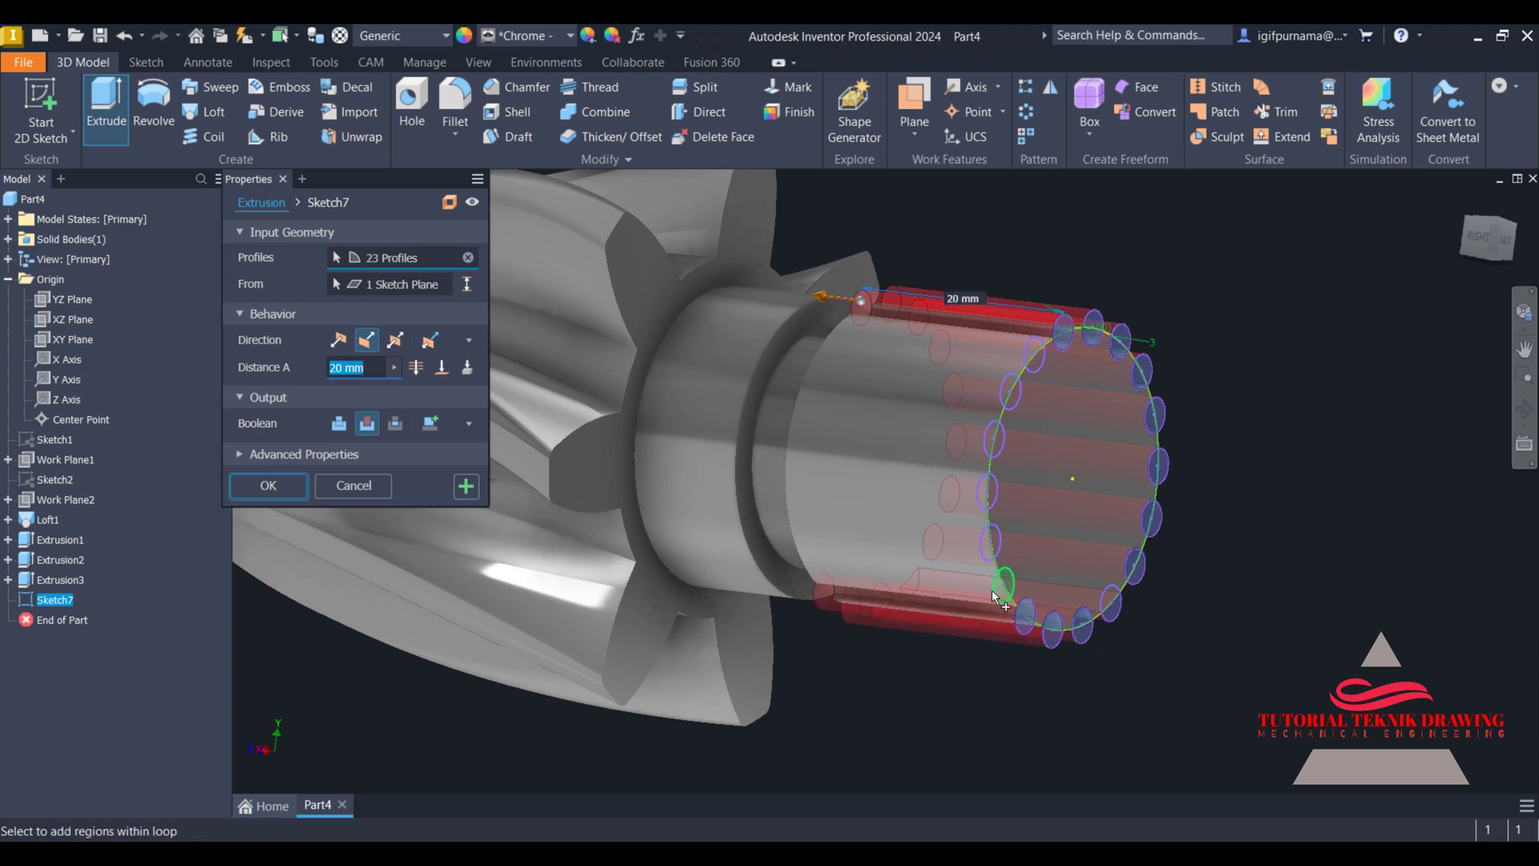
left_click(1001, 588)
left_click(989, 548)
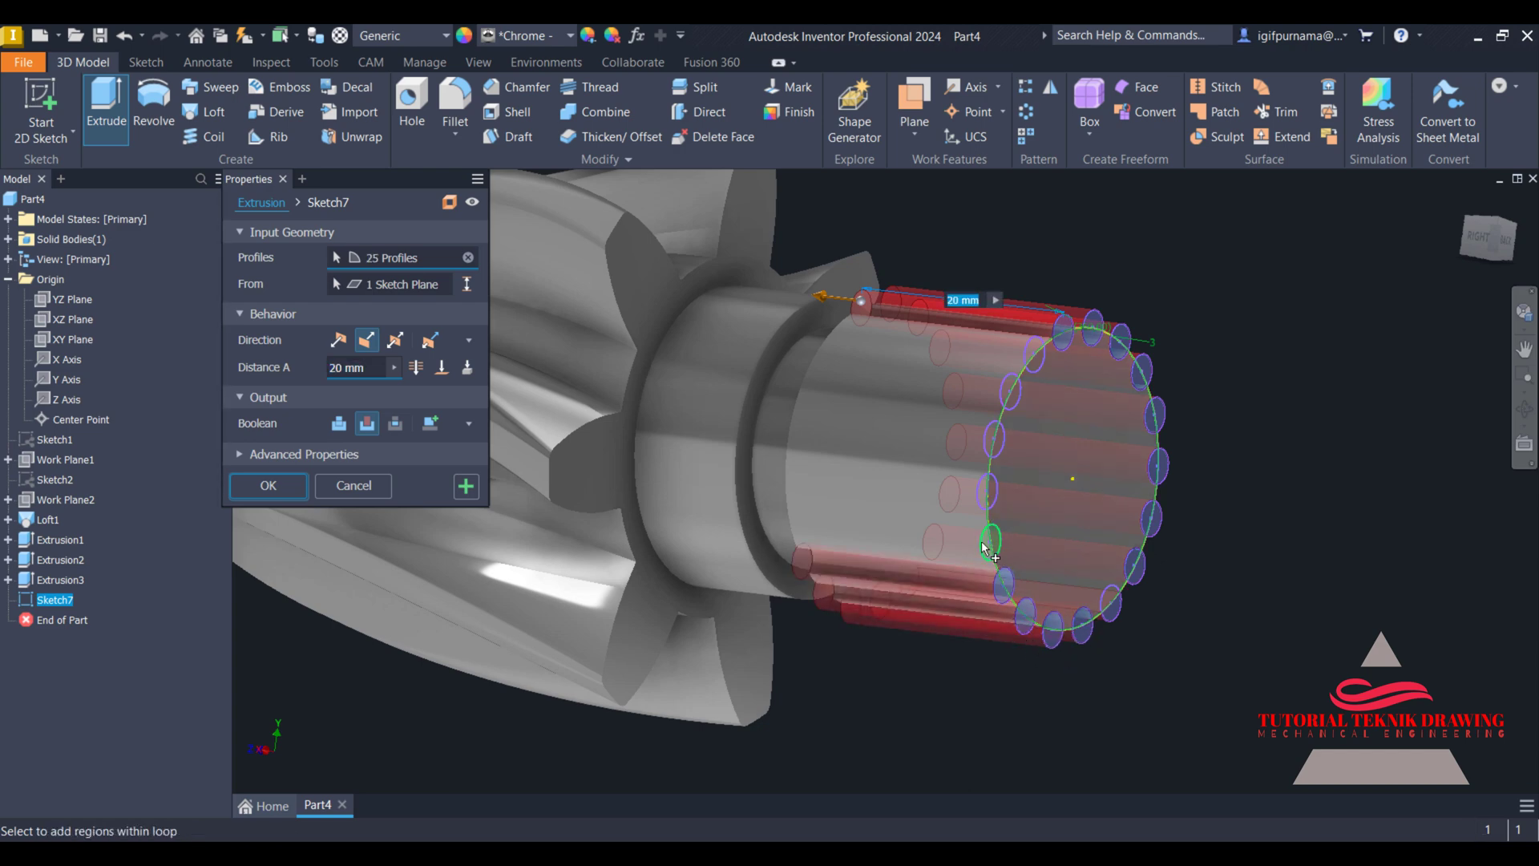
left_click(986, 545)
left_click(994, 434)
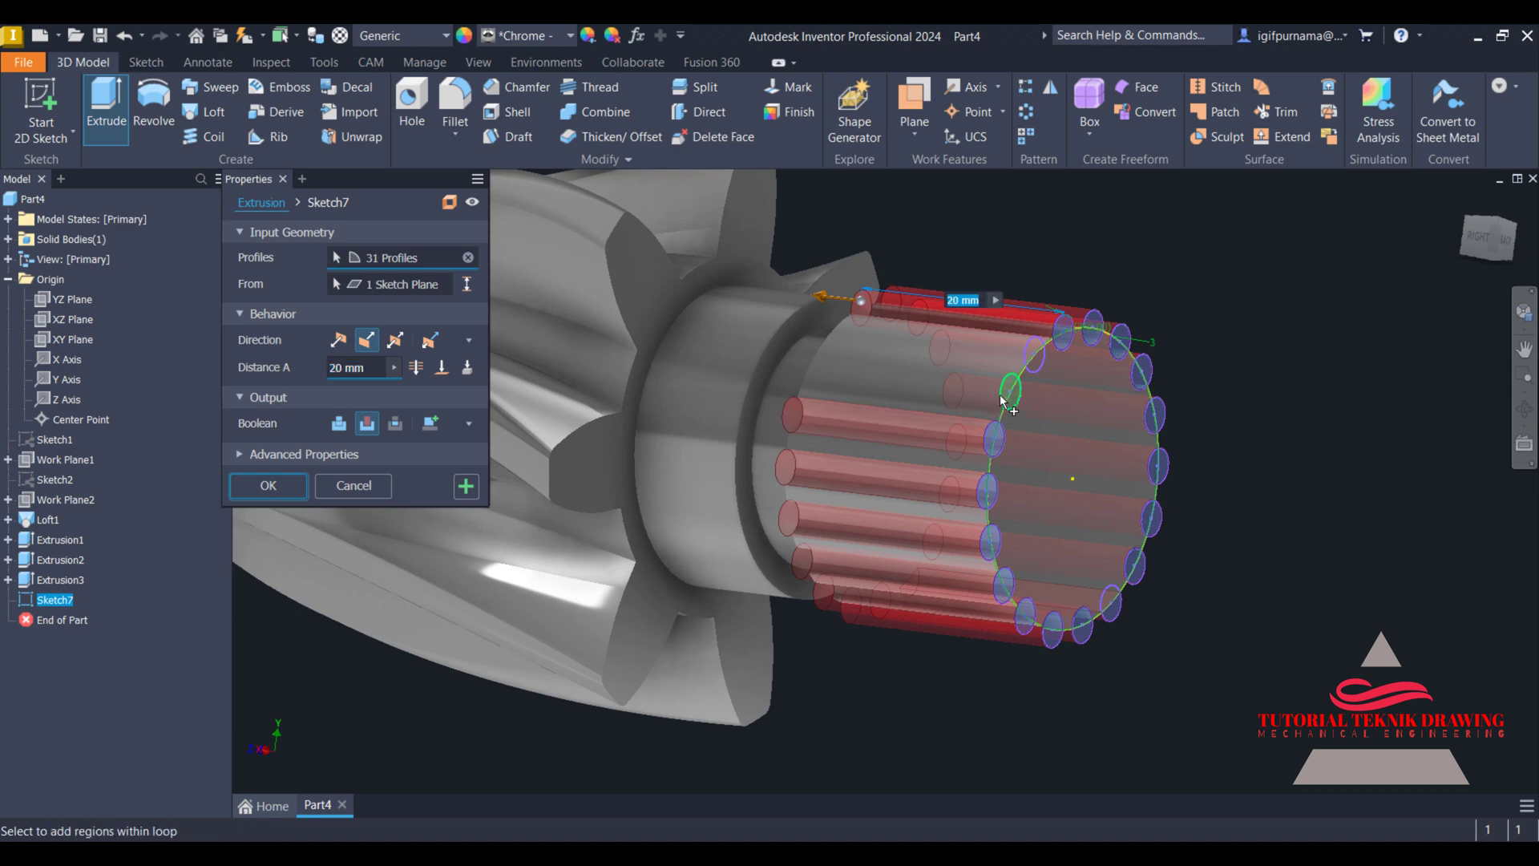
left_click(1012, 391)
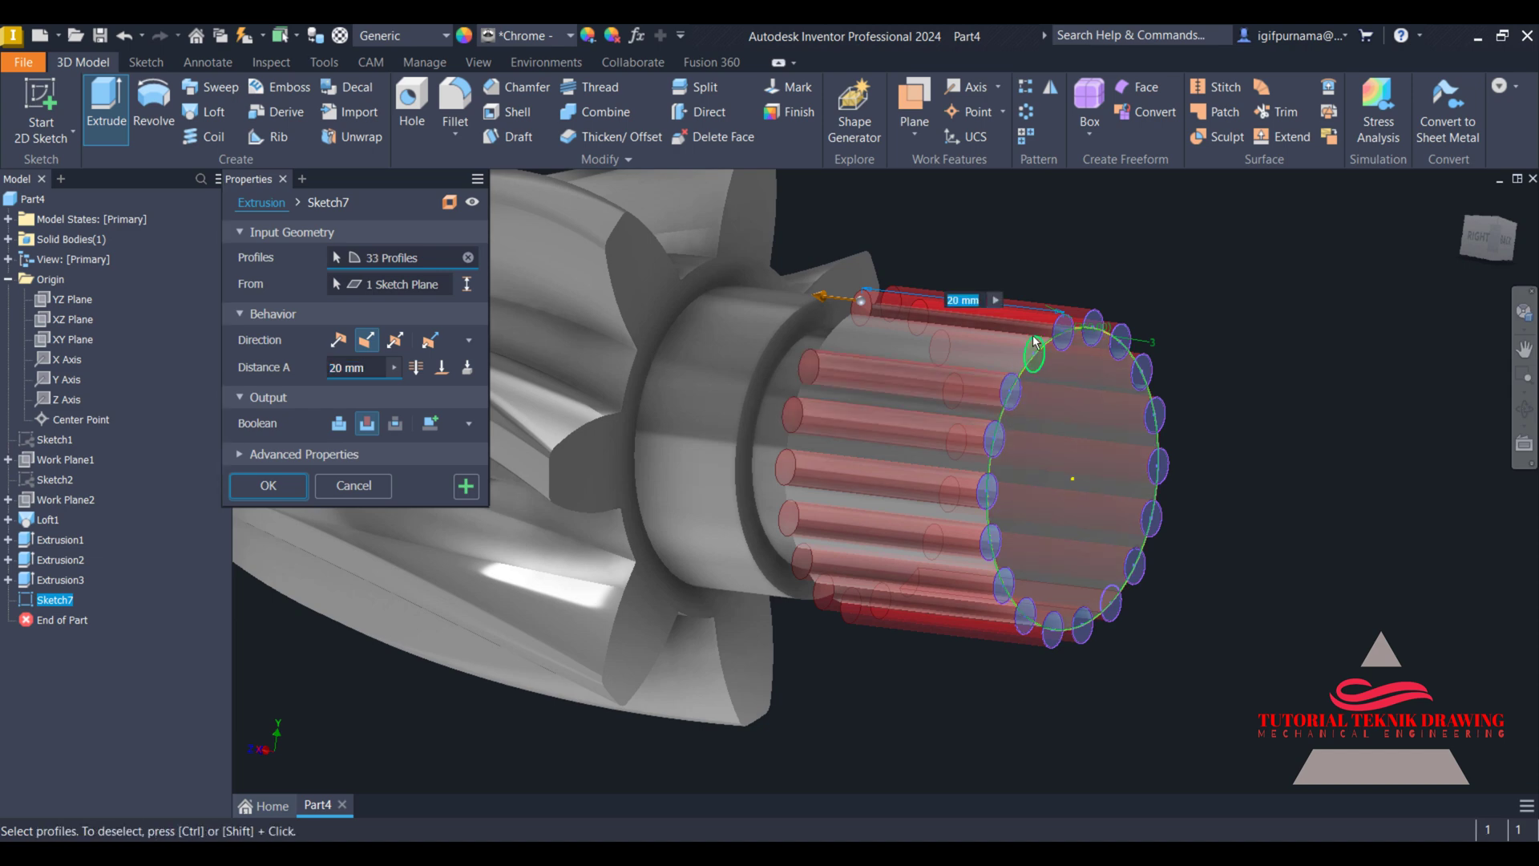
left_click(1034, 353)
left_click(258, 483)
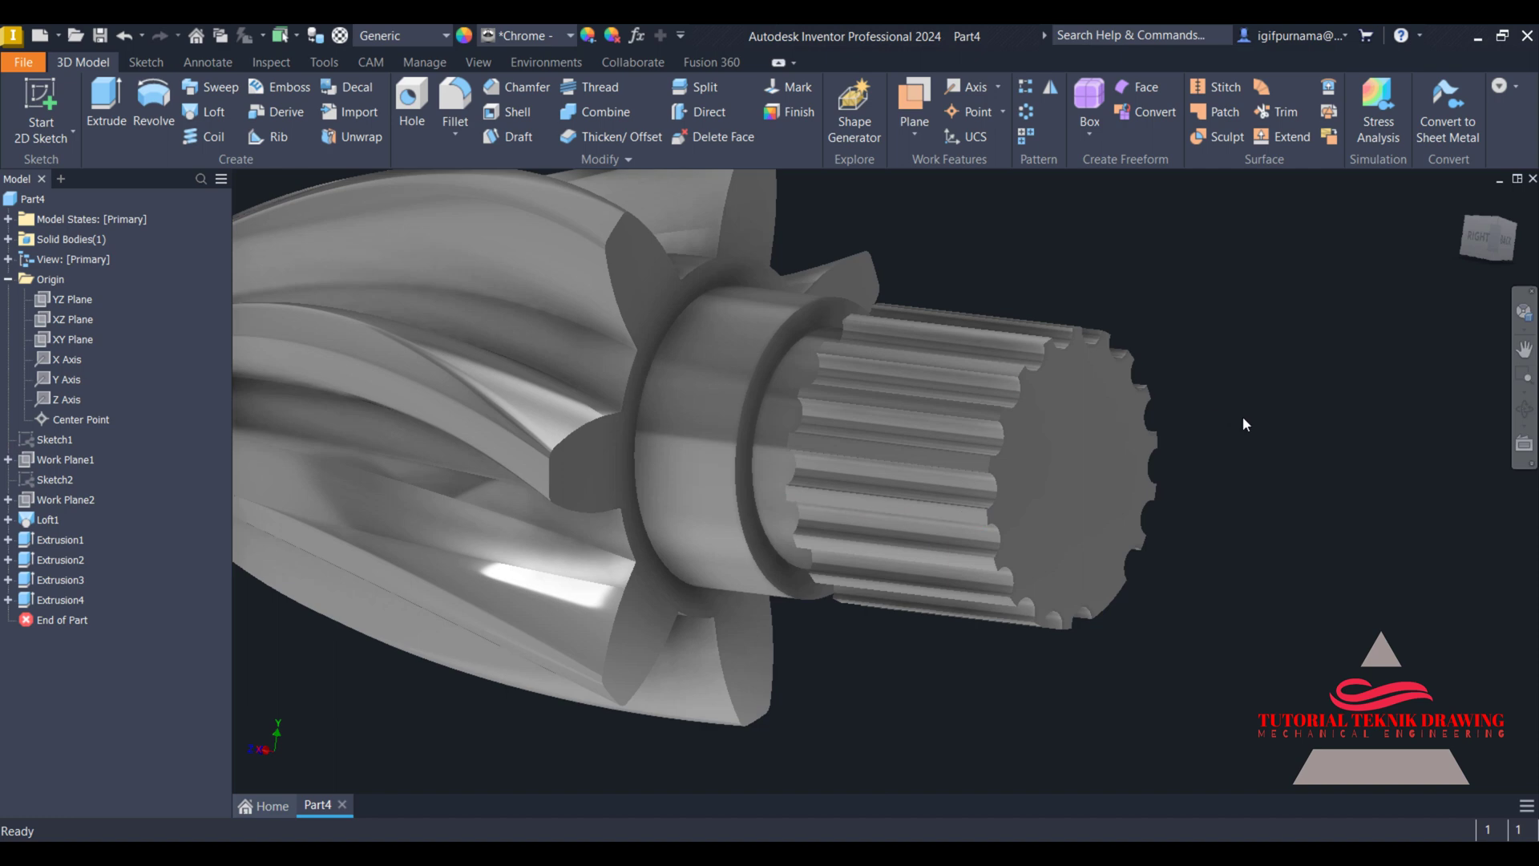
- Sketch a circle of about 20 mm diameter centred on the grooved shank's end face and extrude it about 15 mm outward, joined to the solid
left_click(1117, 475)
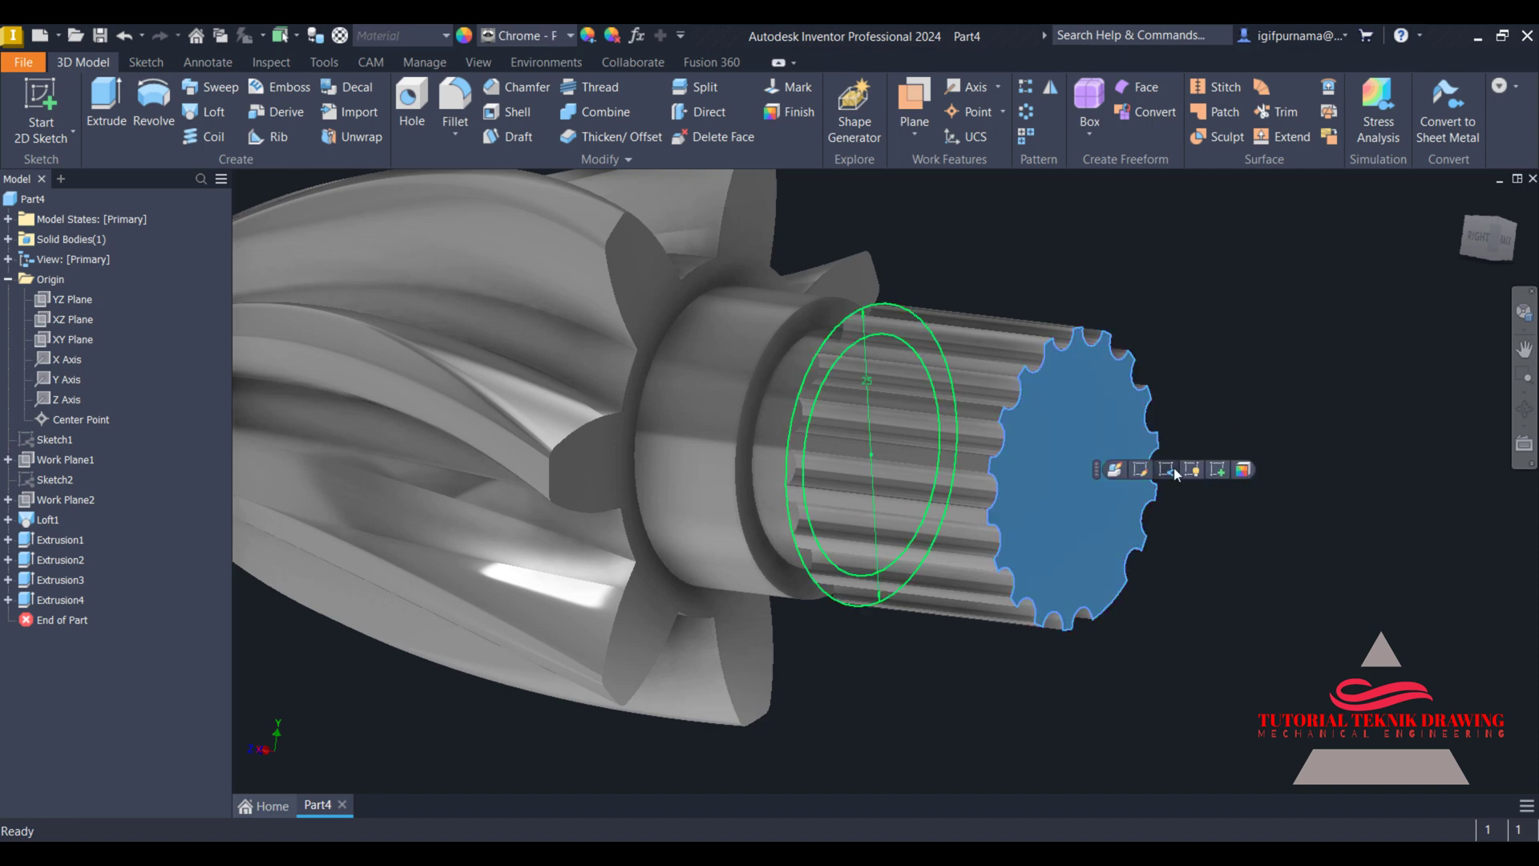
left_click(1216, 471)
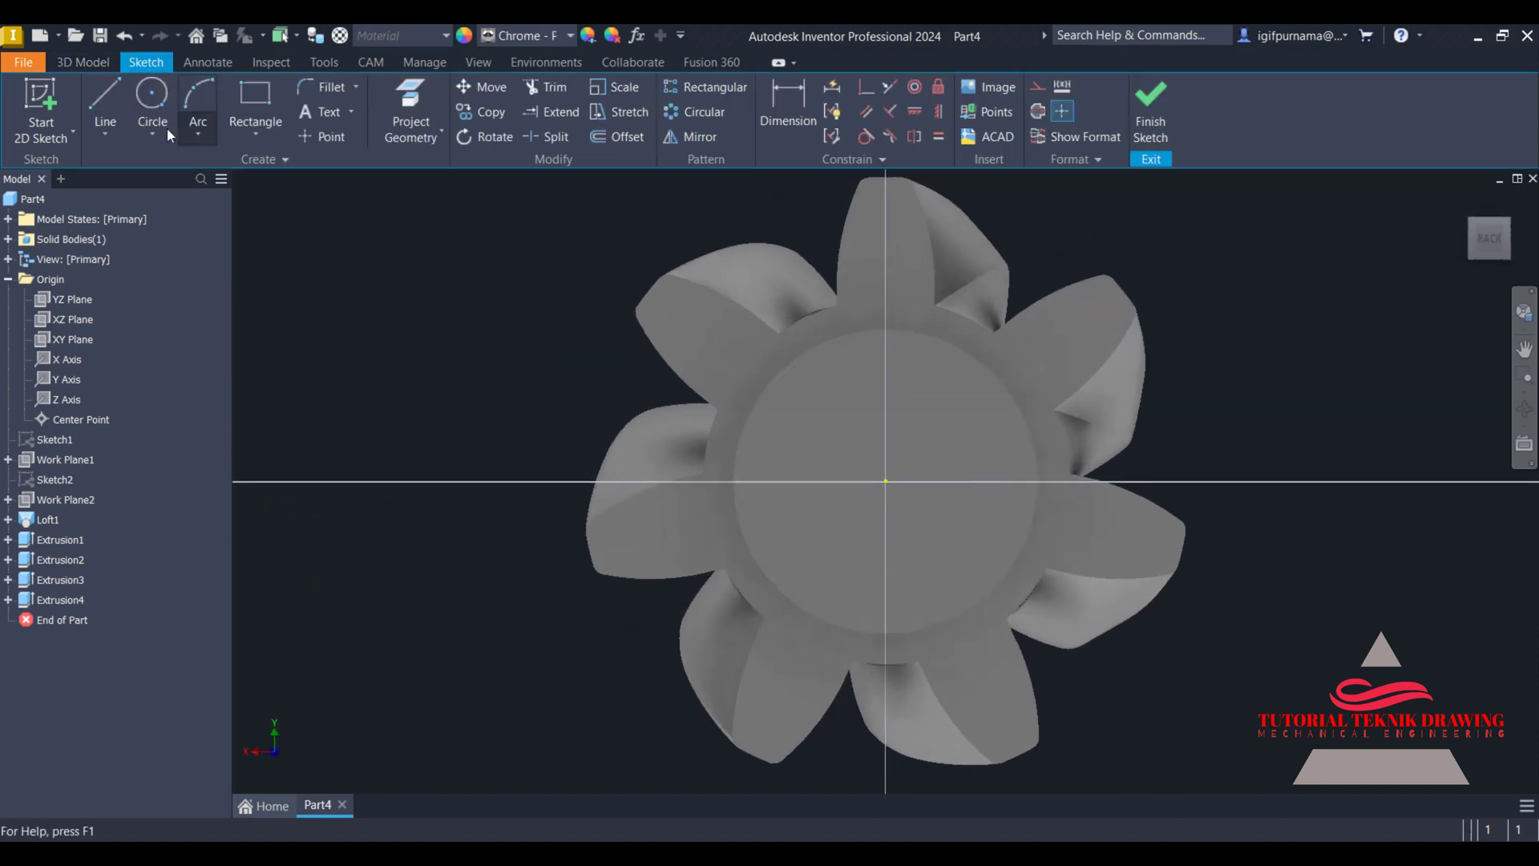
left_click(162, 95)
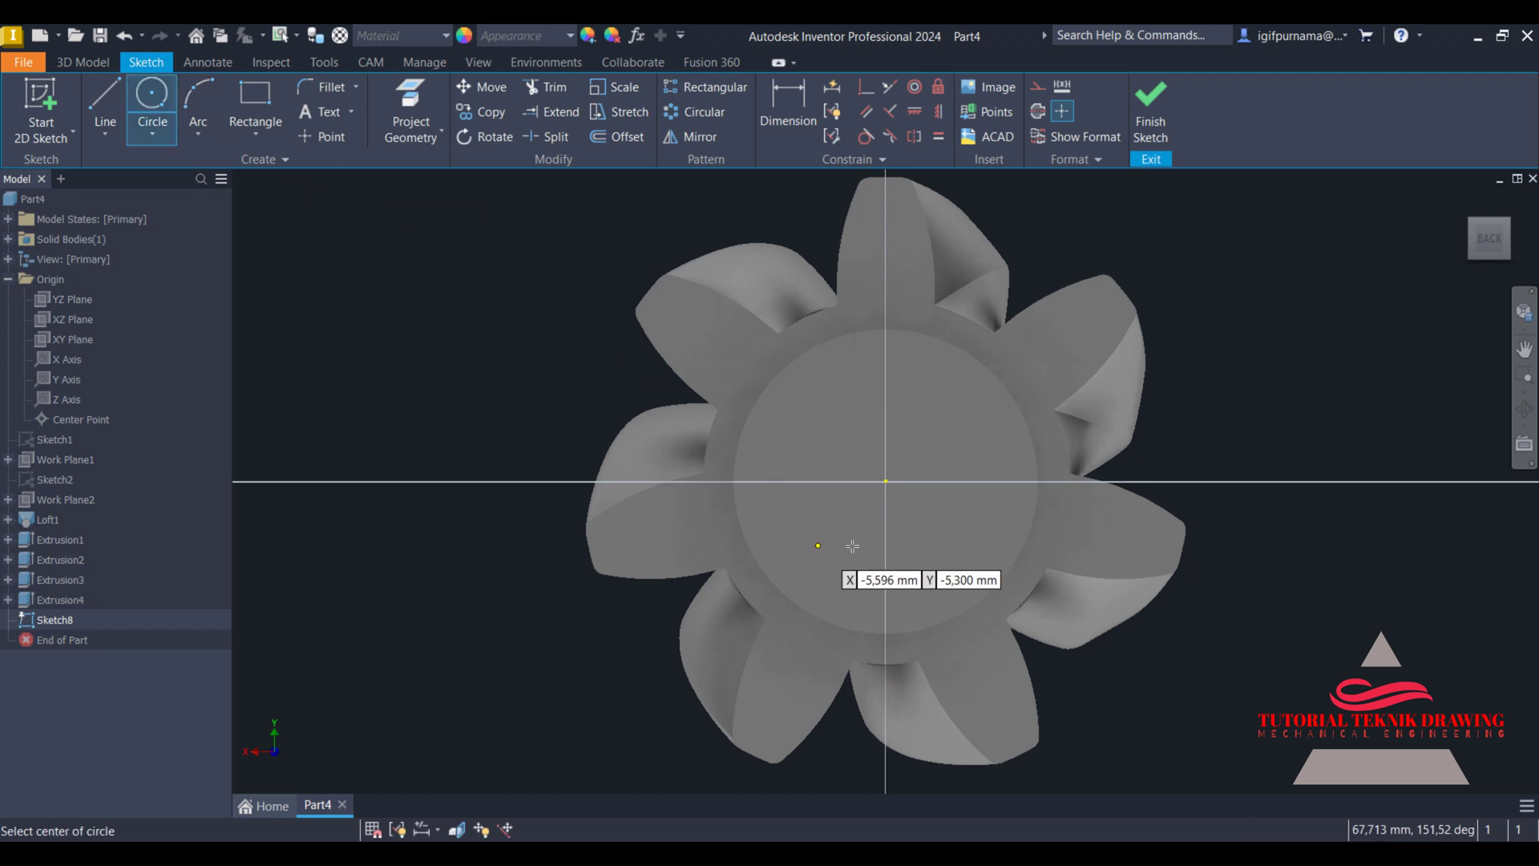
left_click(885, 481)
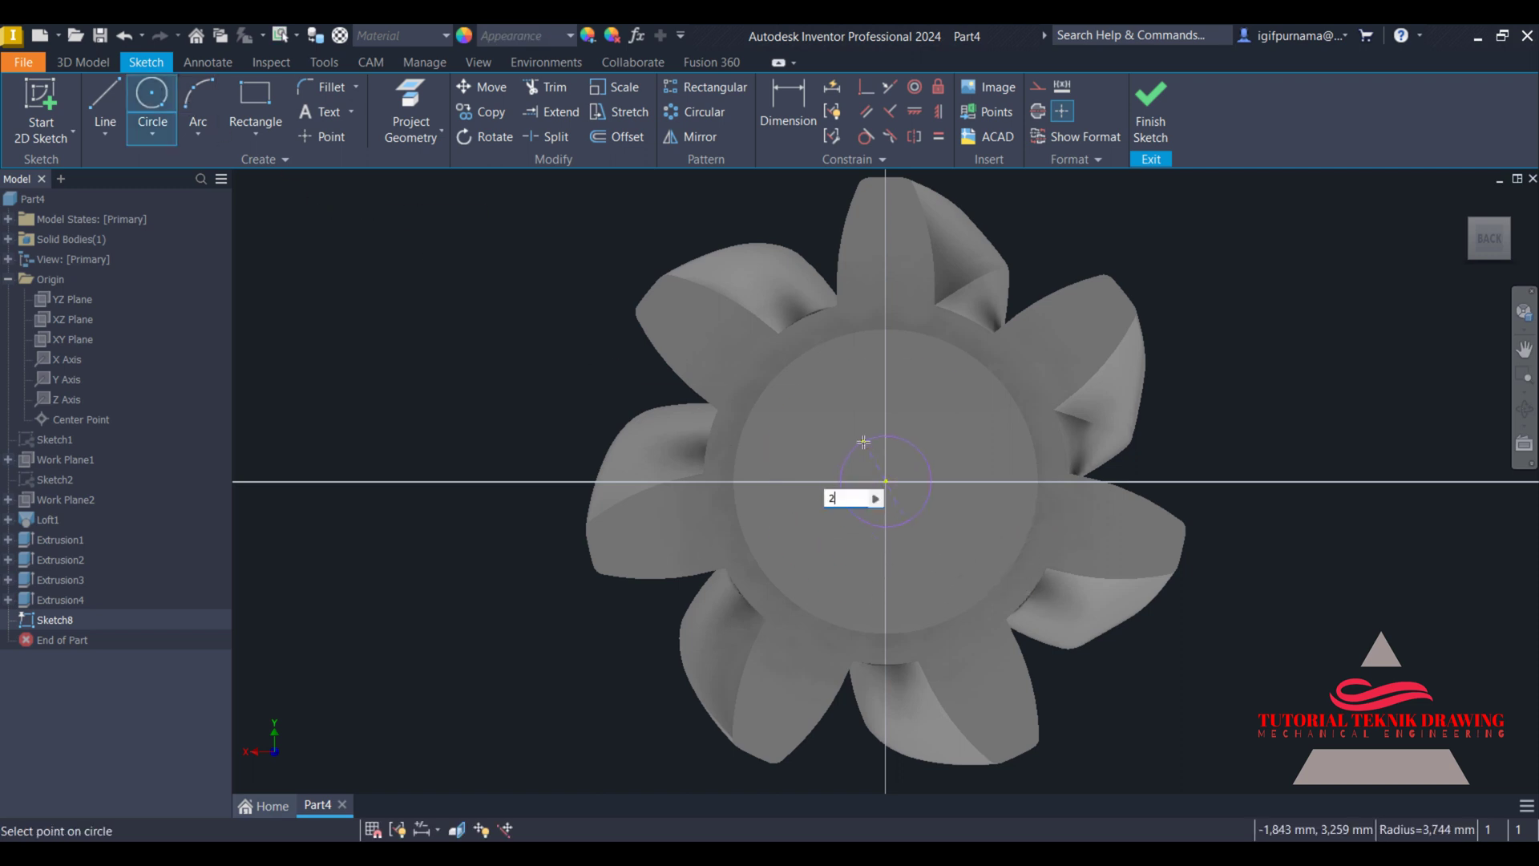
type("2")
key("Return")
left_click(1151, 108)
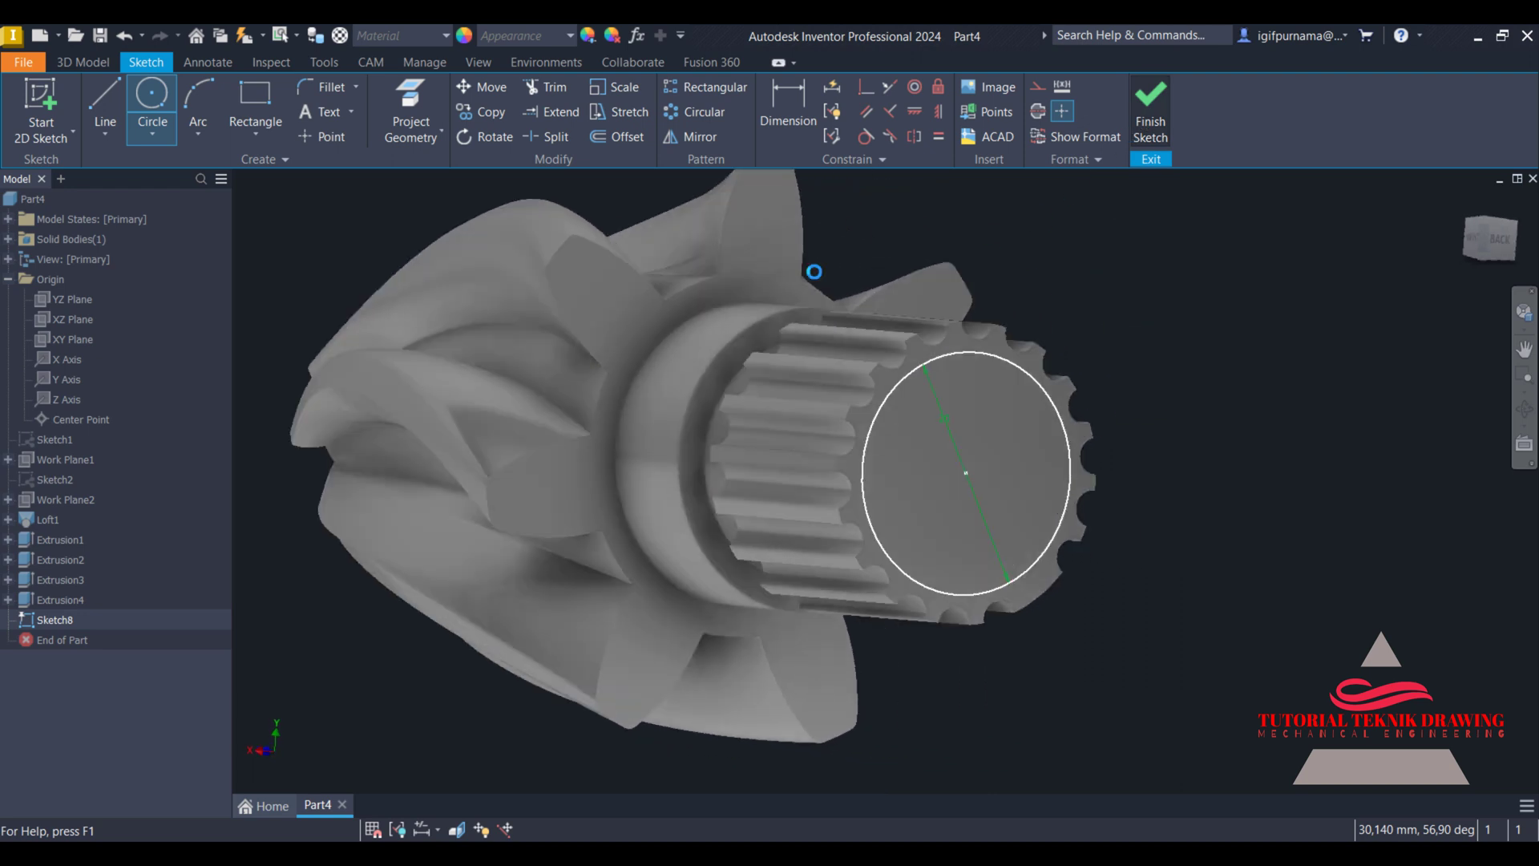
left_click(107, 104)
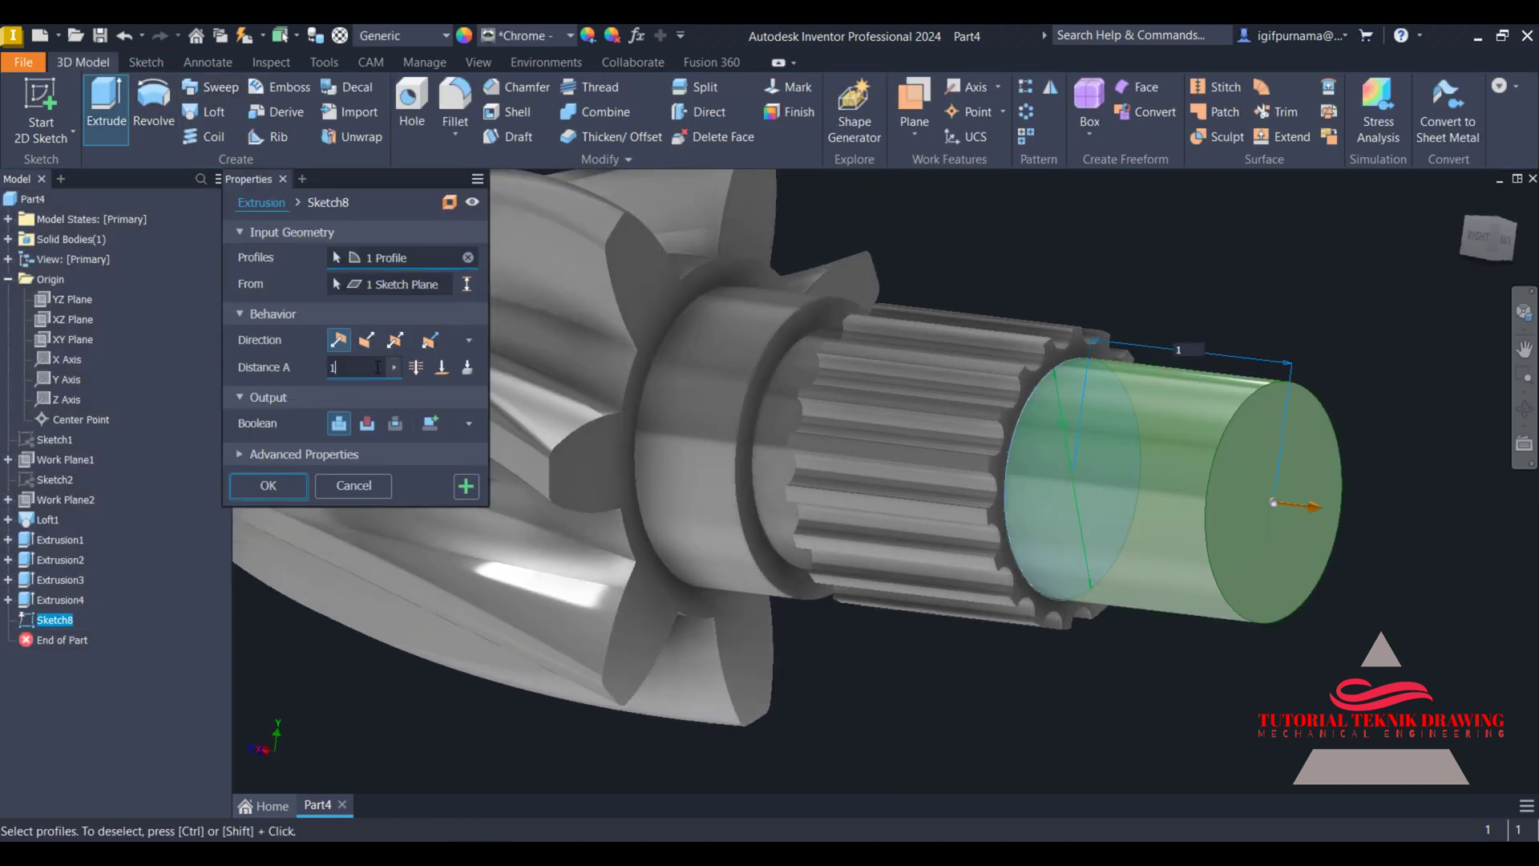
left_click(269, 486)
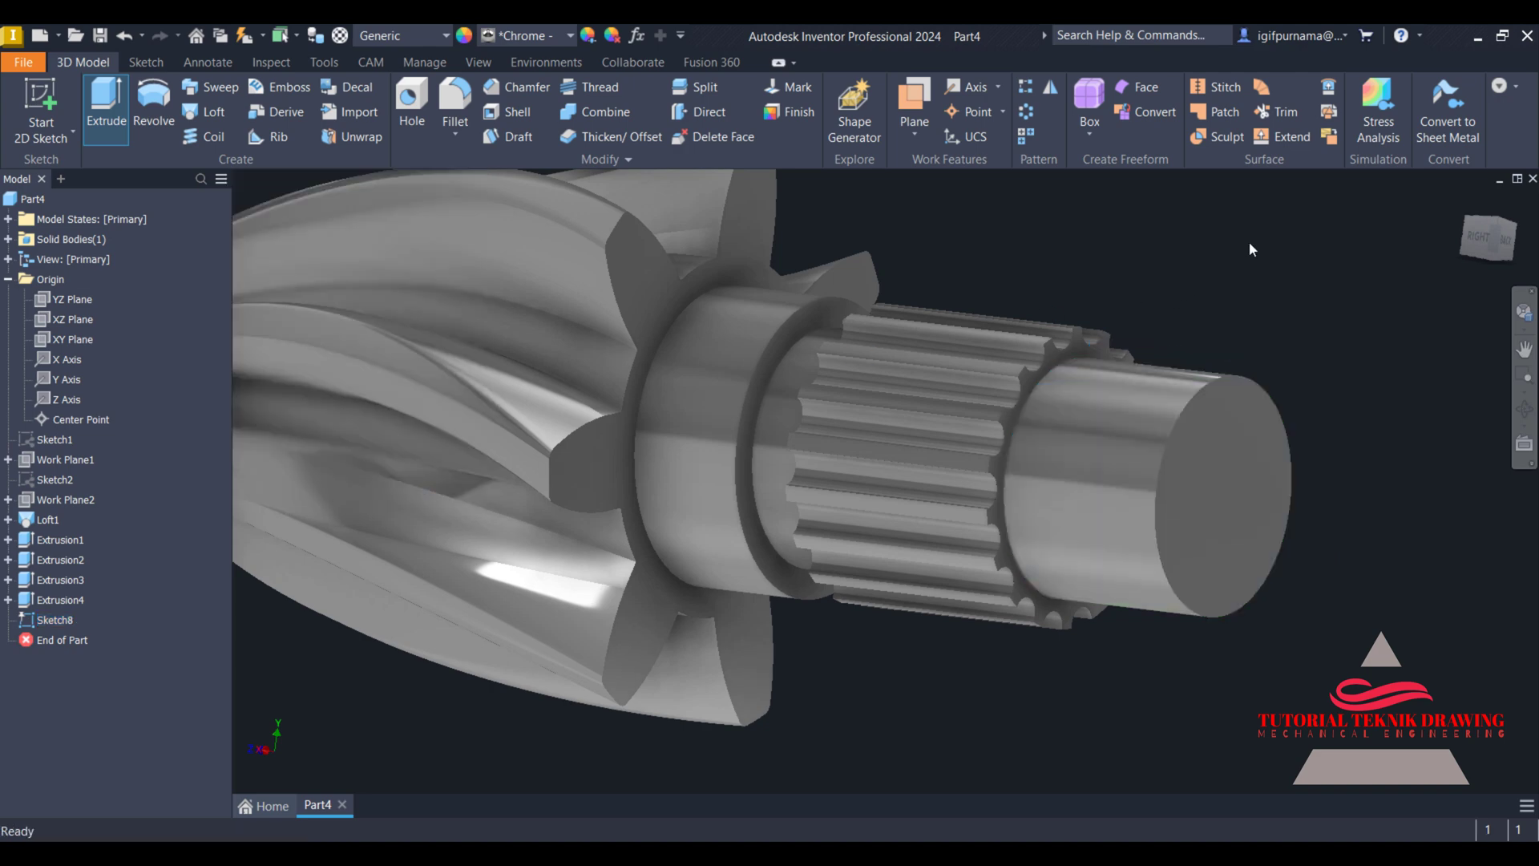
- Chamfer the outer circular edge at the free end of the last cylinder
left_click(505, 87)
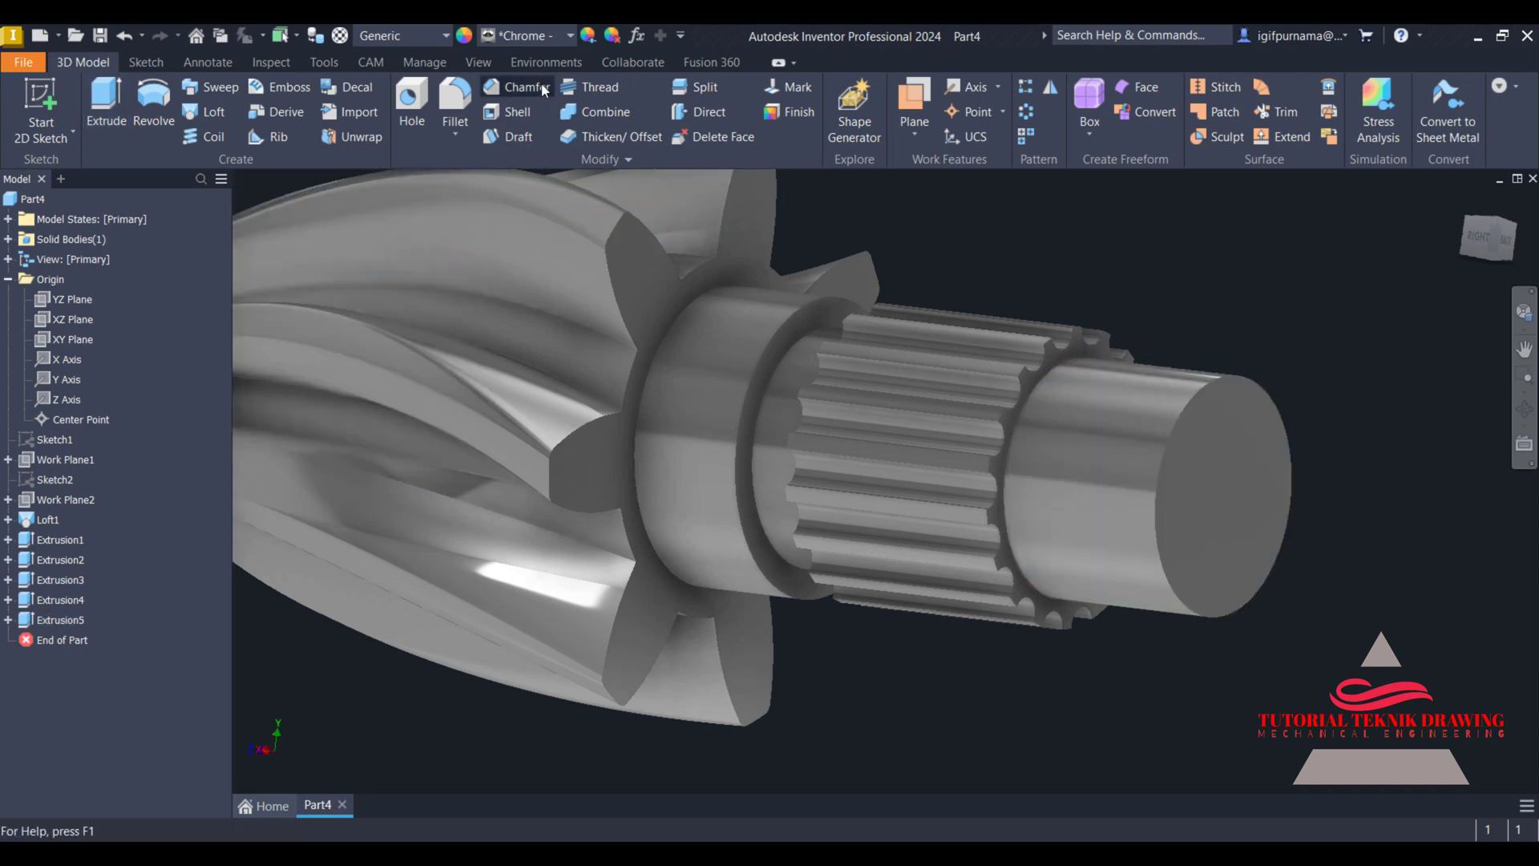
left_click(1267, 332)
left_click(419, 473)
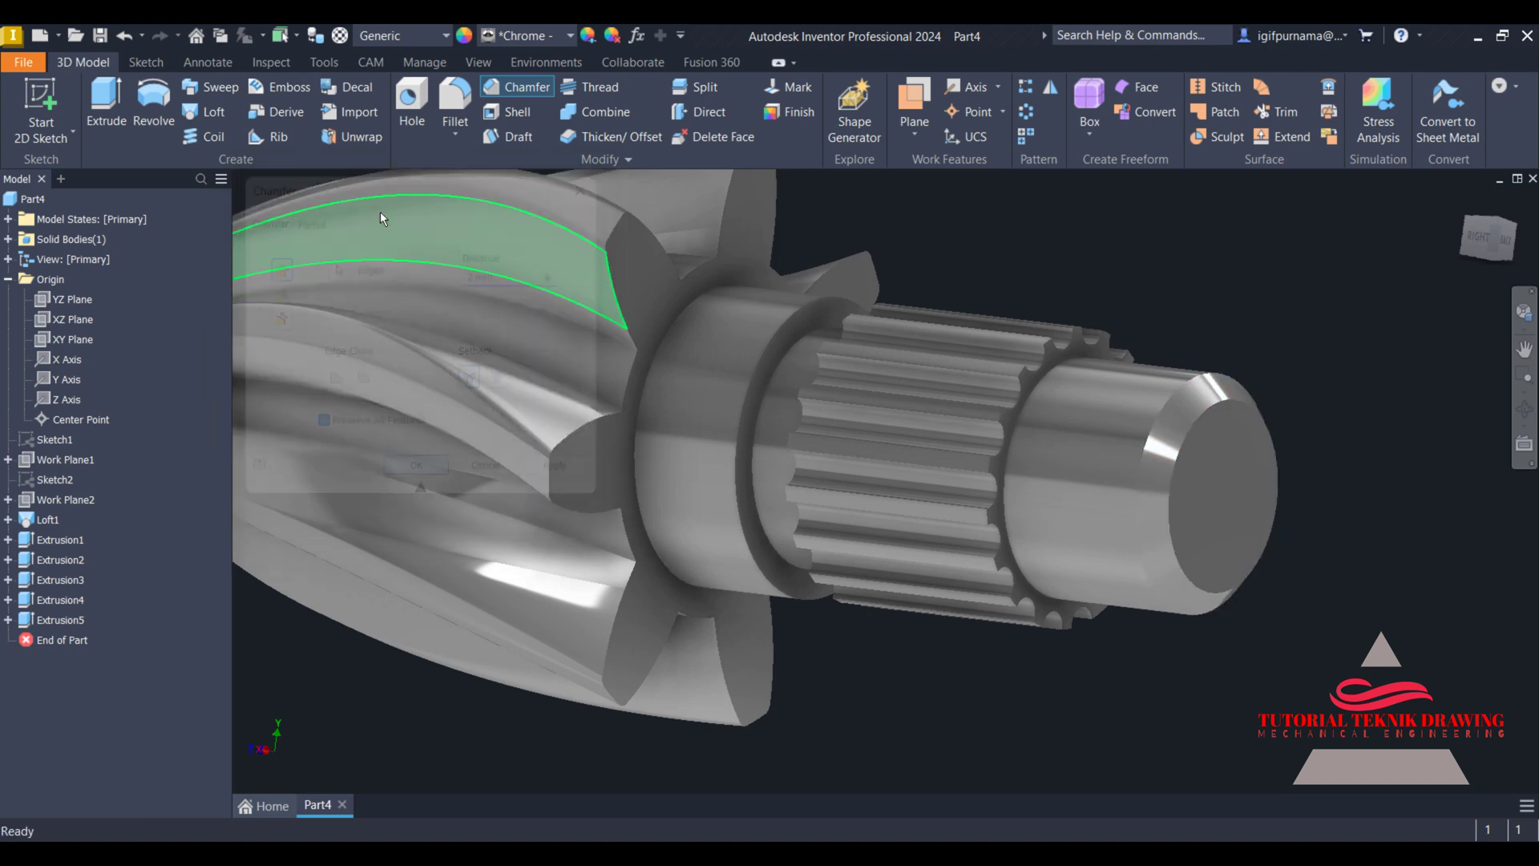
- Fillet four circular inner edges at 2.5 mm: cutter body to collar, collar to neck, neck to grooved section, and grooved section to end cylinder
left_click(439, 120)
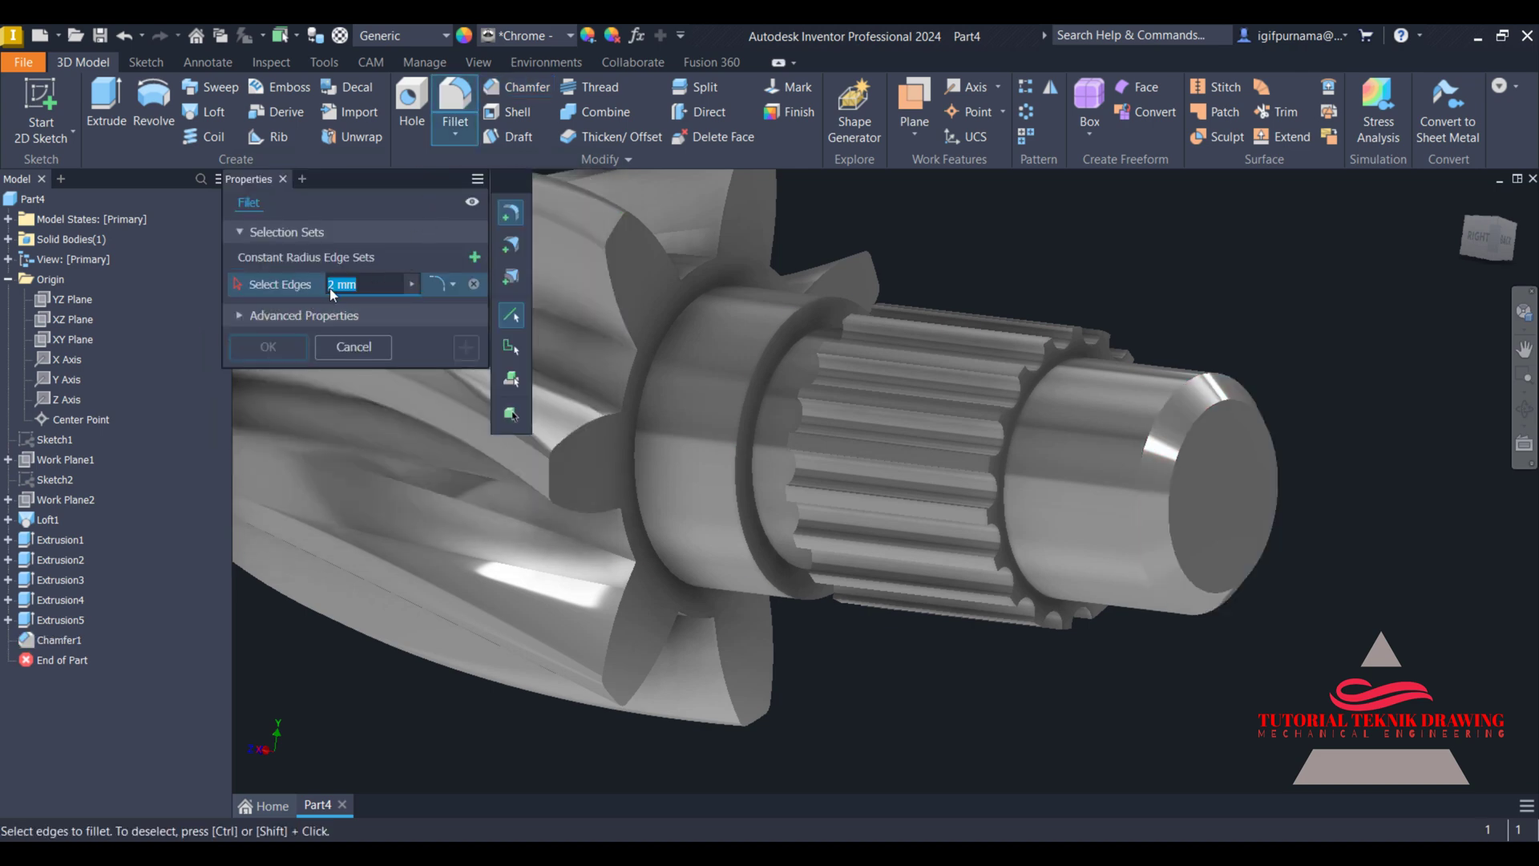
type("2.5")
left_click(671, 326)
left_click(774, 370)
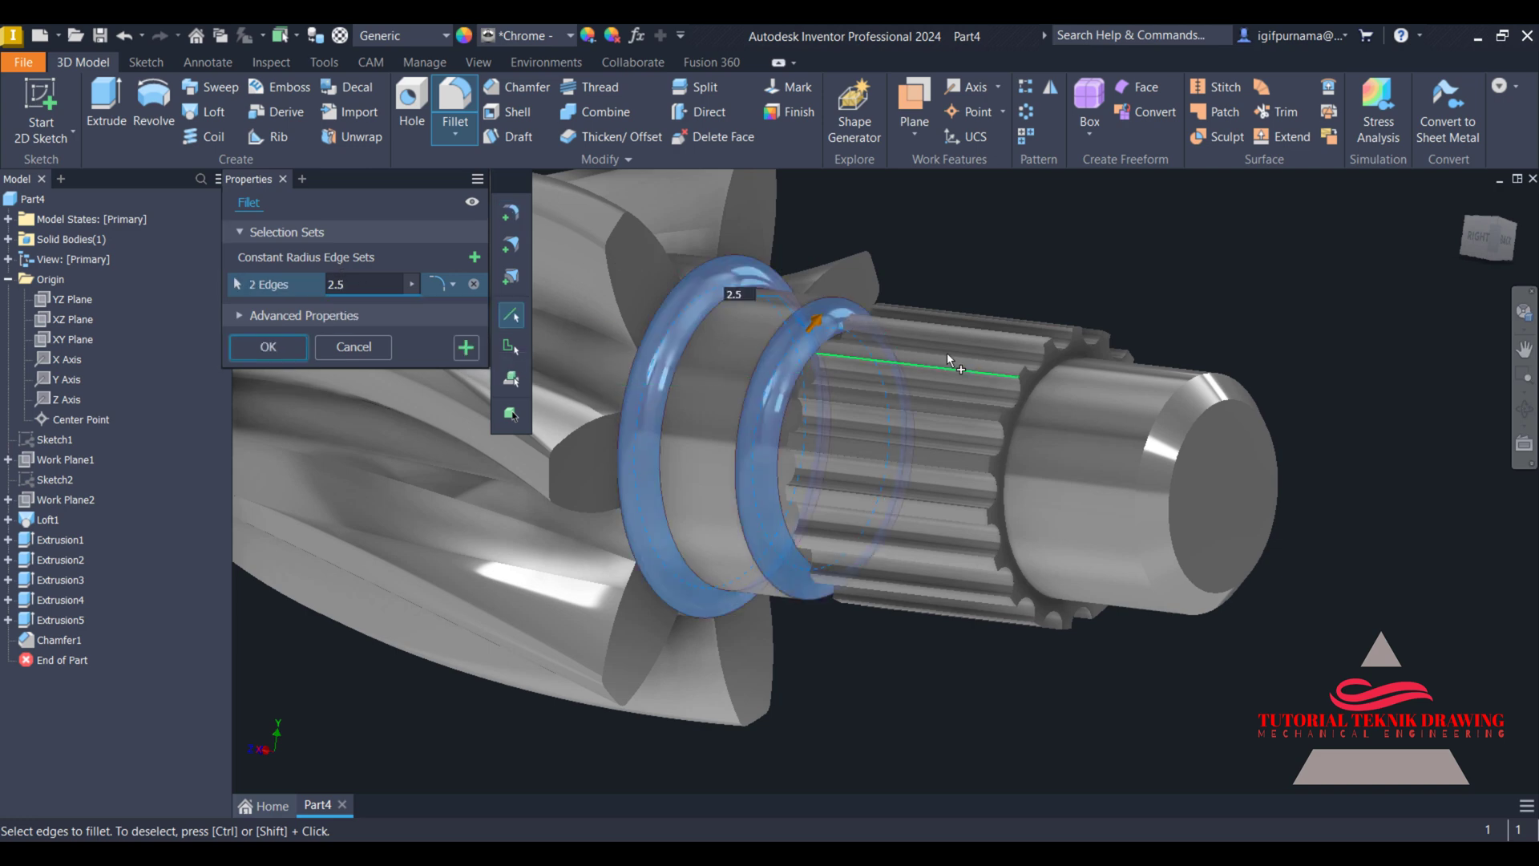
left_click(1033, 387)
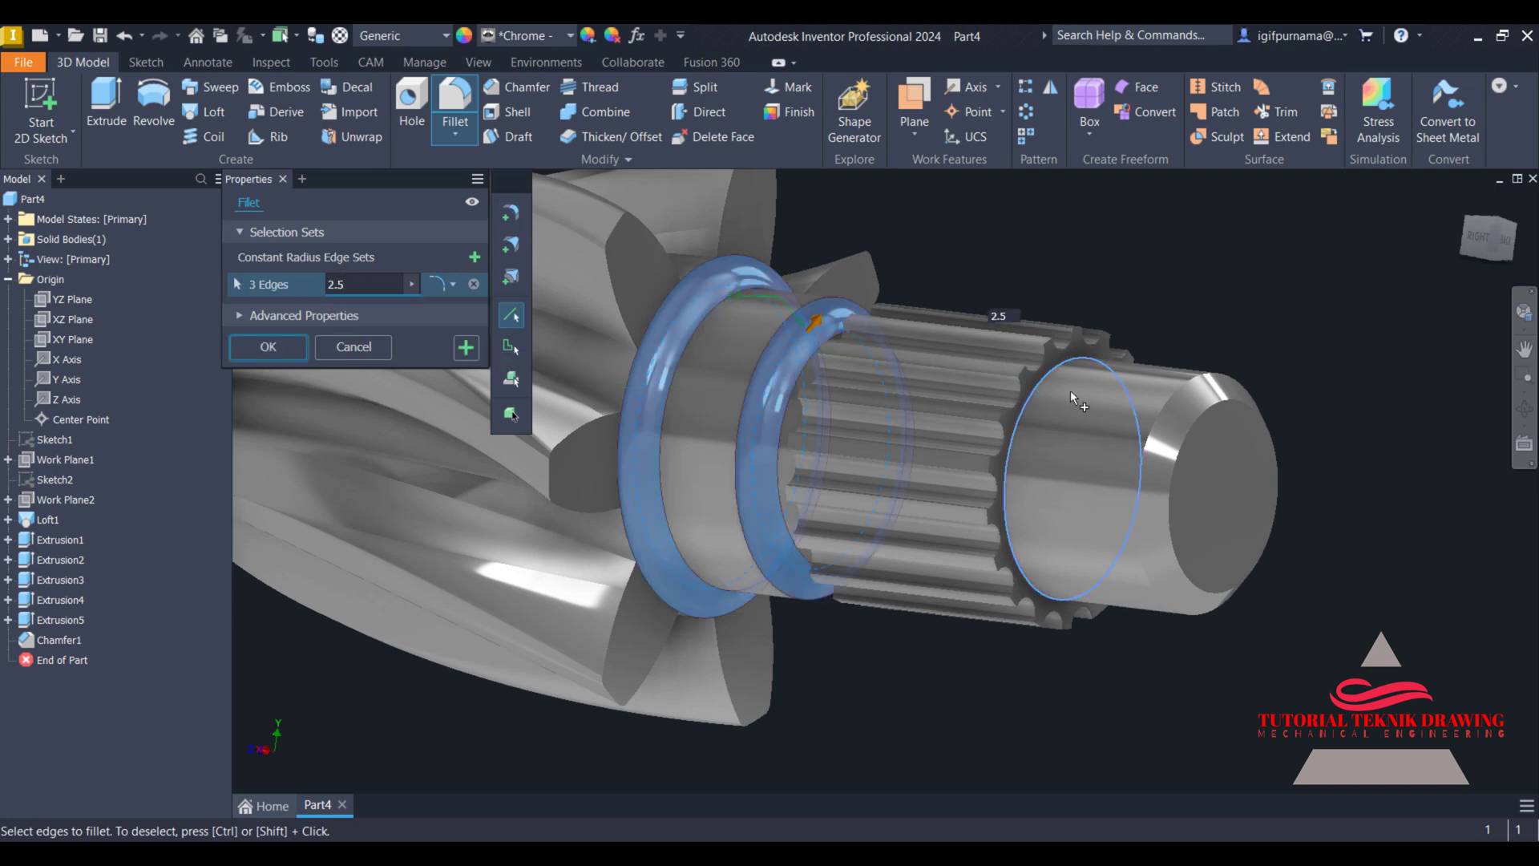
left_click(1525, 410)
left_click_drag(922, 344, 1032, 321)
right_click(978, 336)
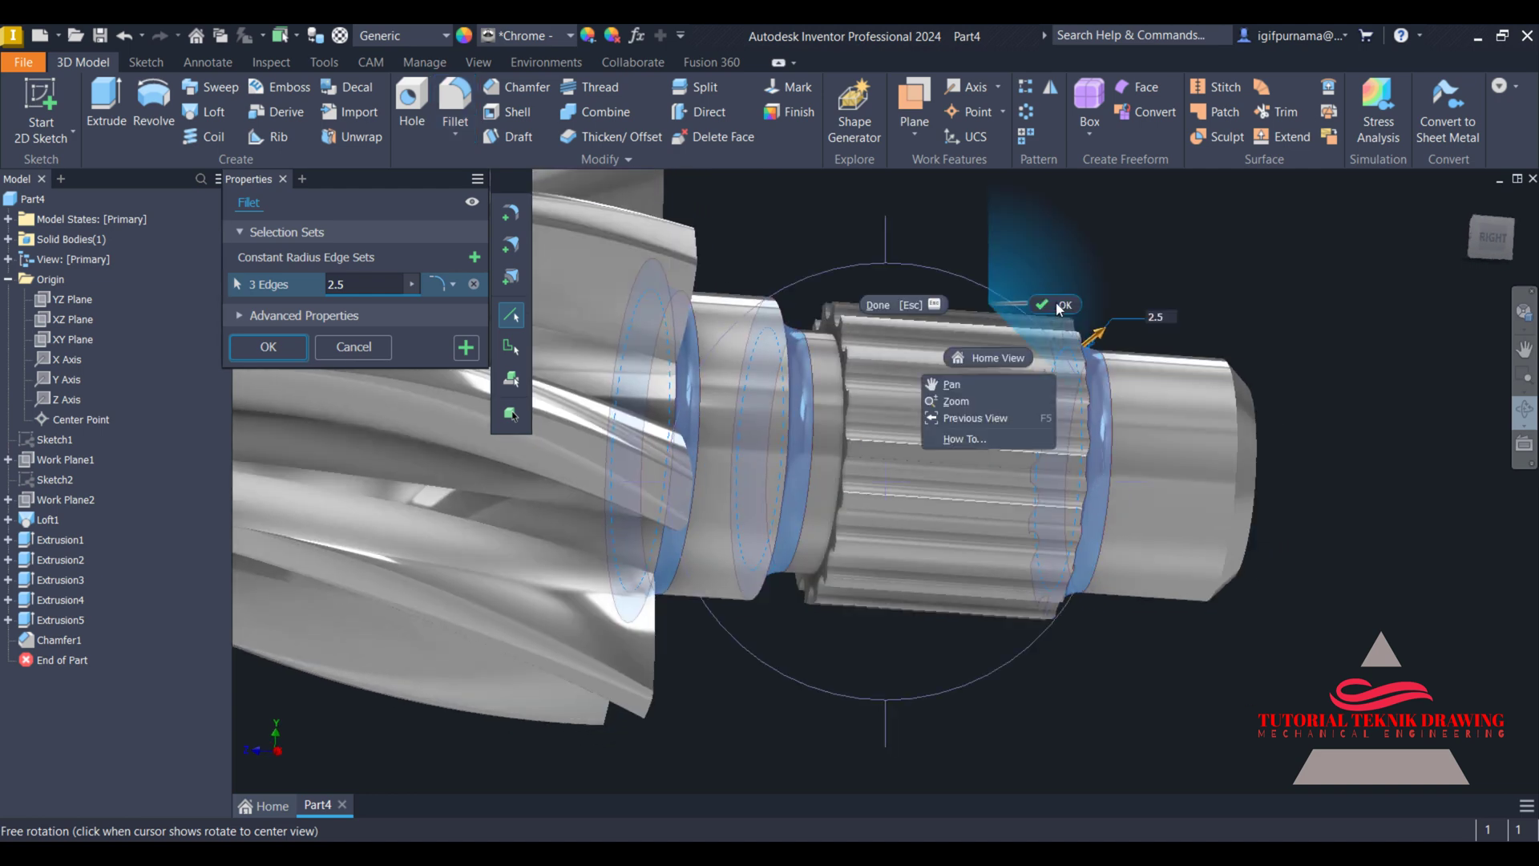
left_click(1059, 307)
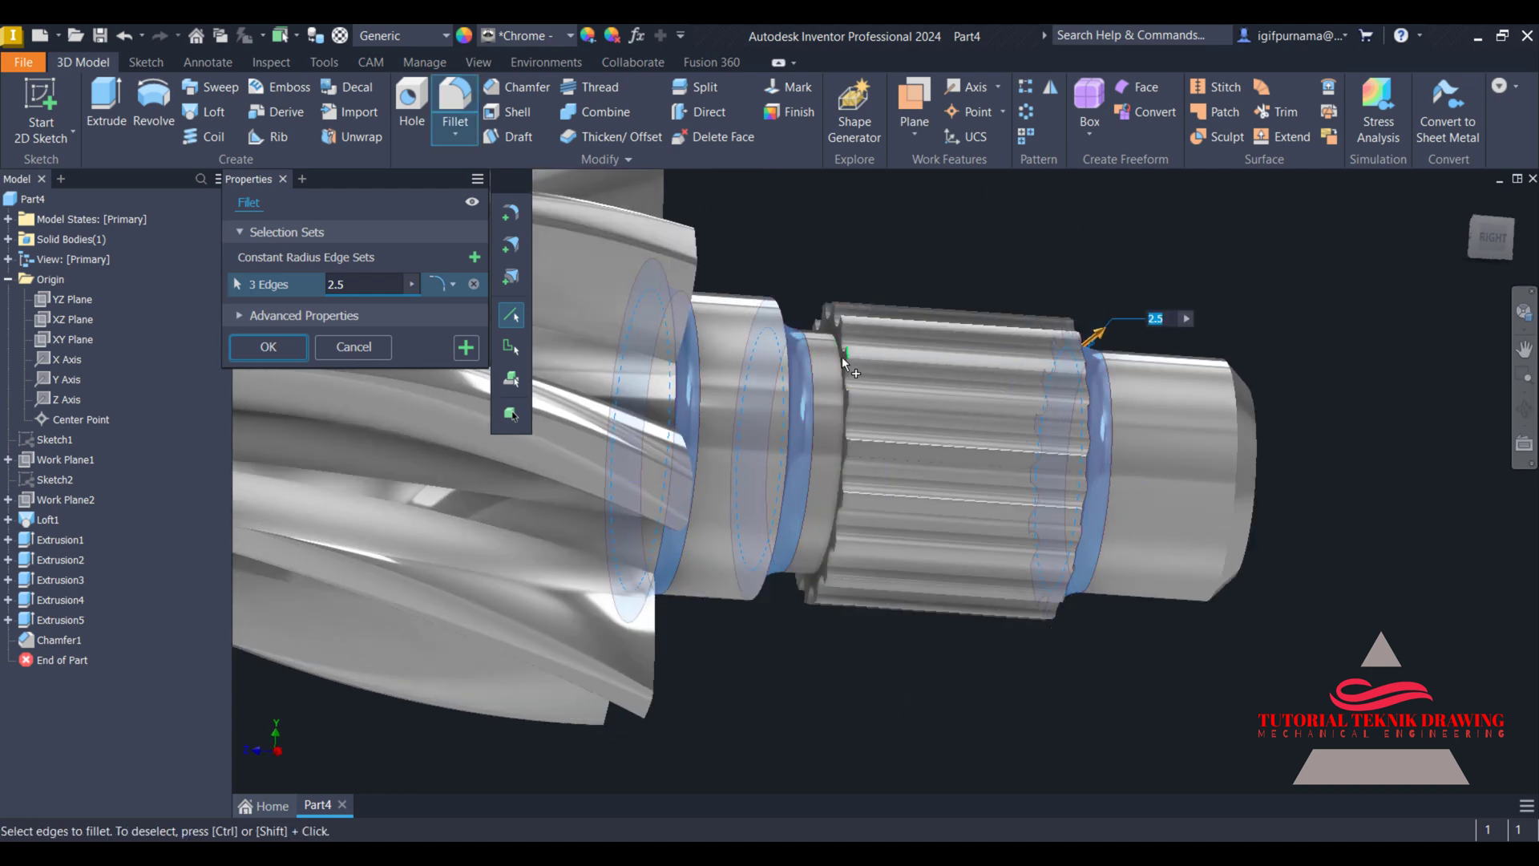
left_click(821, 371)
left_click(797, 387)
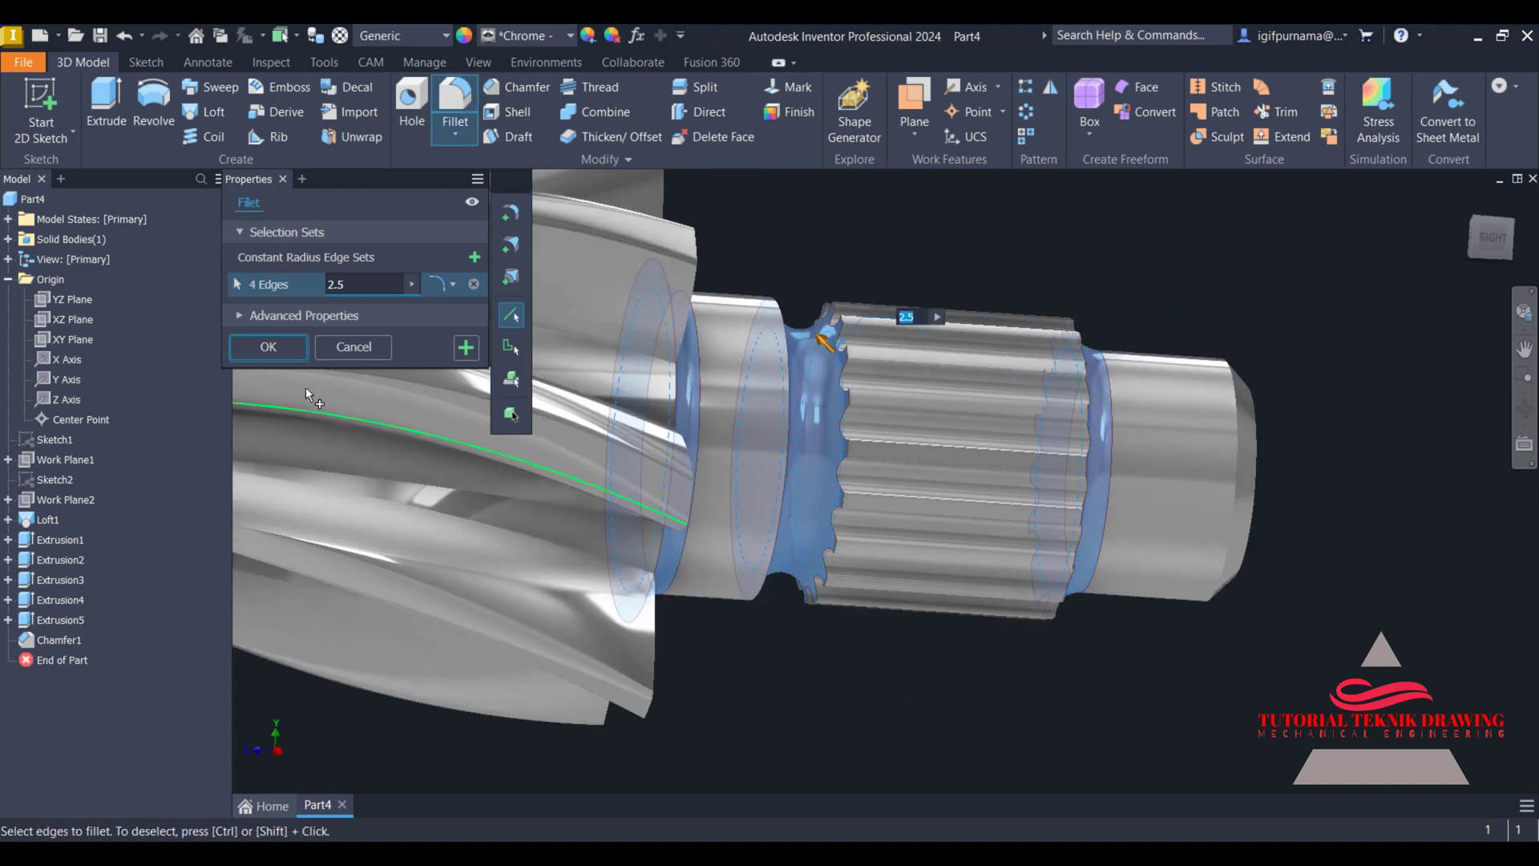
left_click(268, 348)
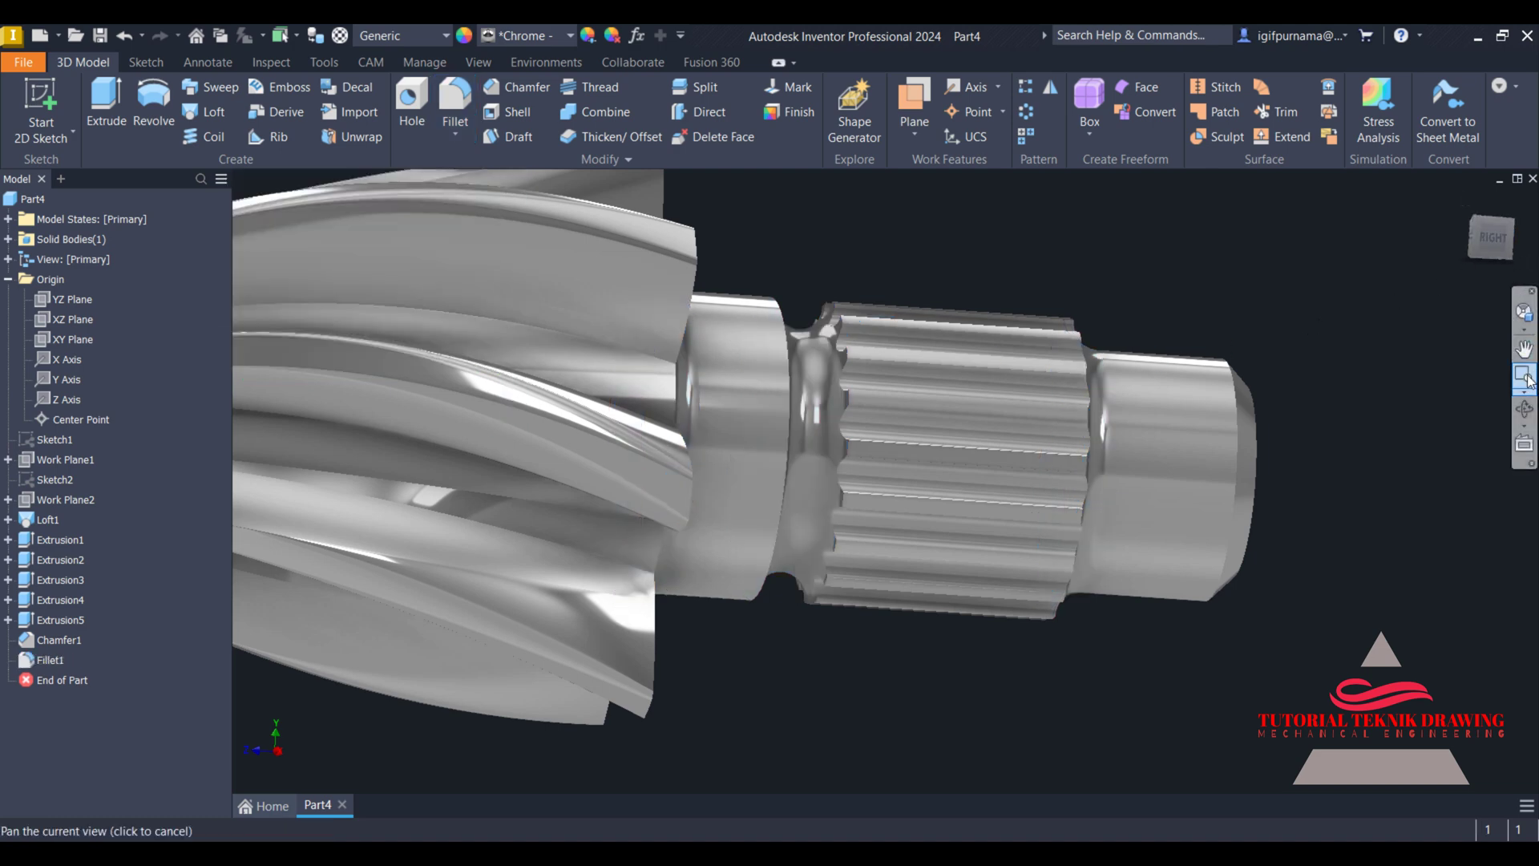